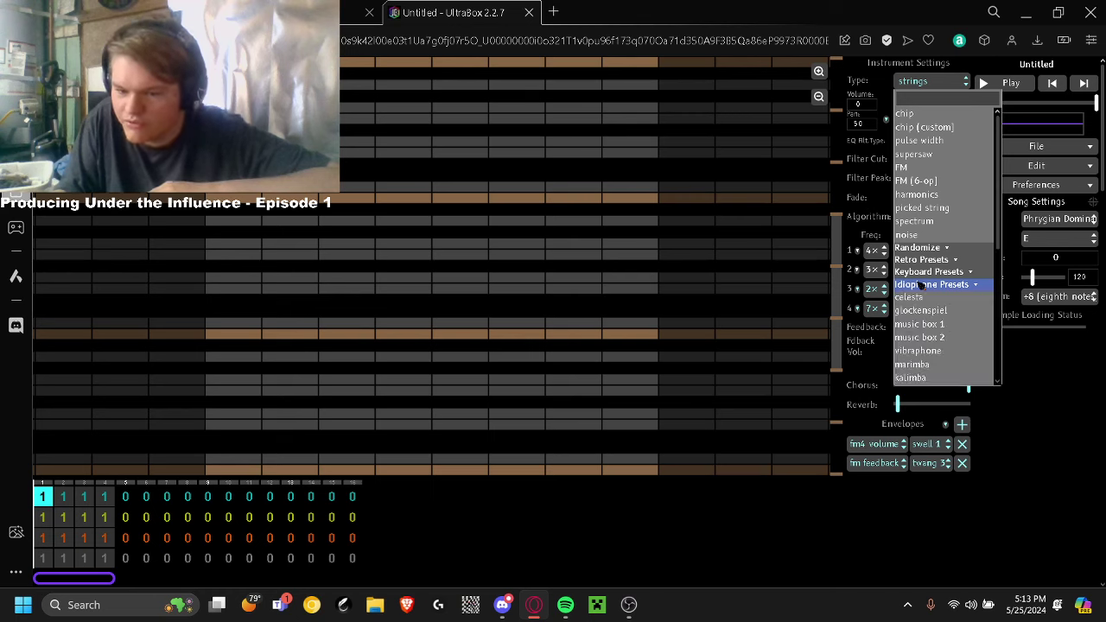
Switch the first channel's instrument to the crystal idiophone preset and set its volume to 10
{"action": "left_click", "coordinate": [922, 285]}
{"action": "scroll", "coordinate": [918, 281], "scroll_direction": "down", "scroll_amount": 3}
{"action": "scroll", "coordinate": [922, 287], "scroll_direction": "up", "scroll_amount": 3}
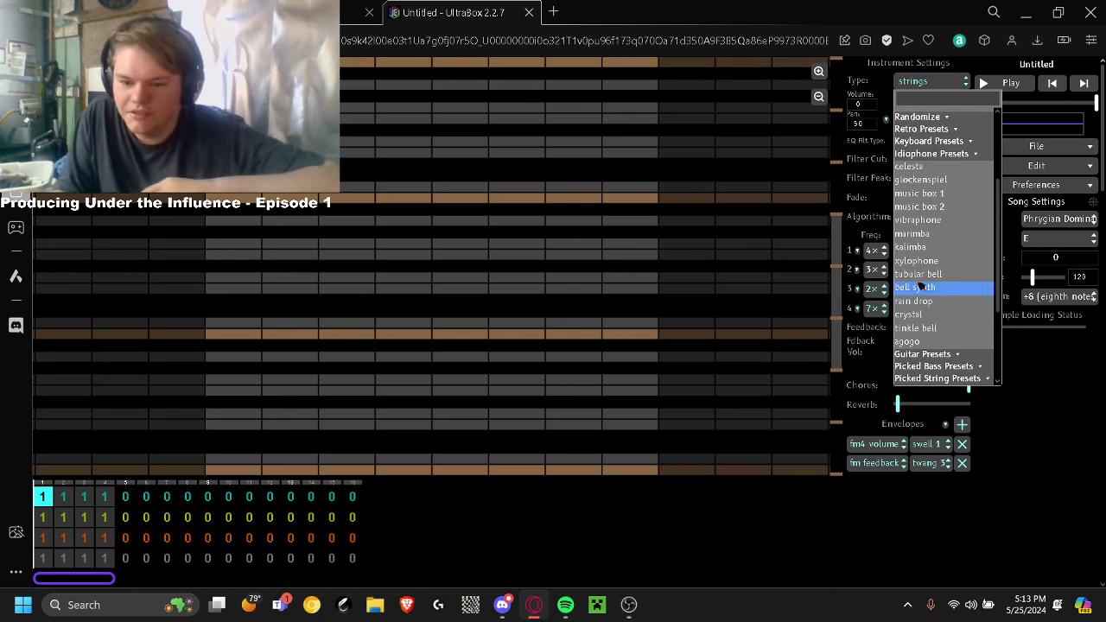
{"action": "left_click", "coordinate": [915, 315]}
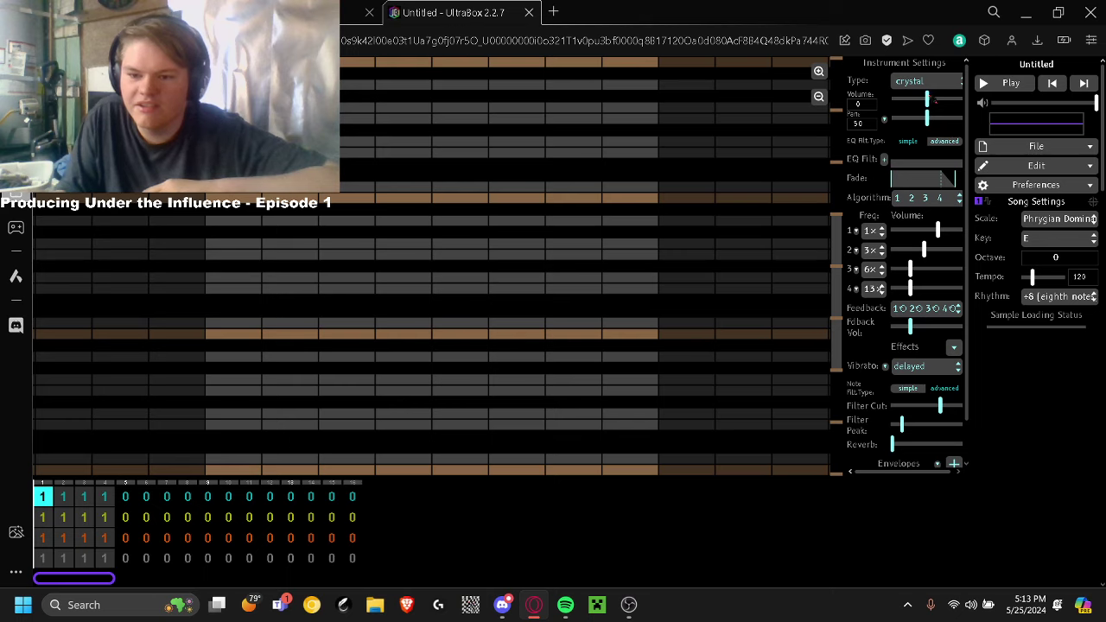
{"action": "left_click_drag", "start_coordinate": [935, 100], "coordinate": [941, 100]}
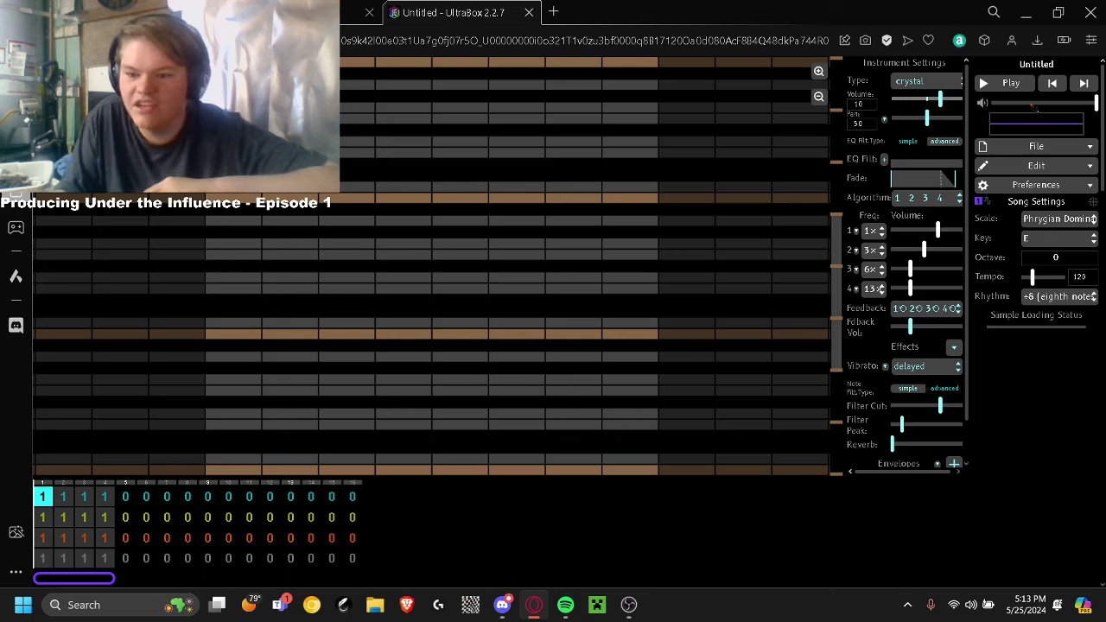
Lower the overall playback volume to about a third and audition a short root note at the start of the bar
{"action": "left_click", "coordinate": [1026, 103]}
{"action": "left_click", "coordinate": [228, 335]}
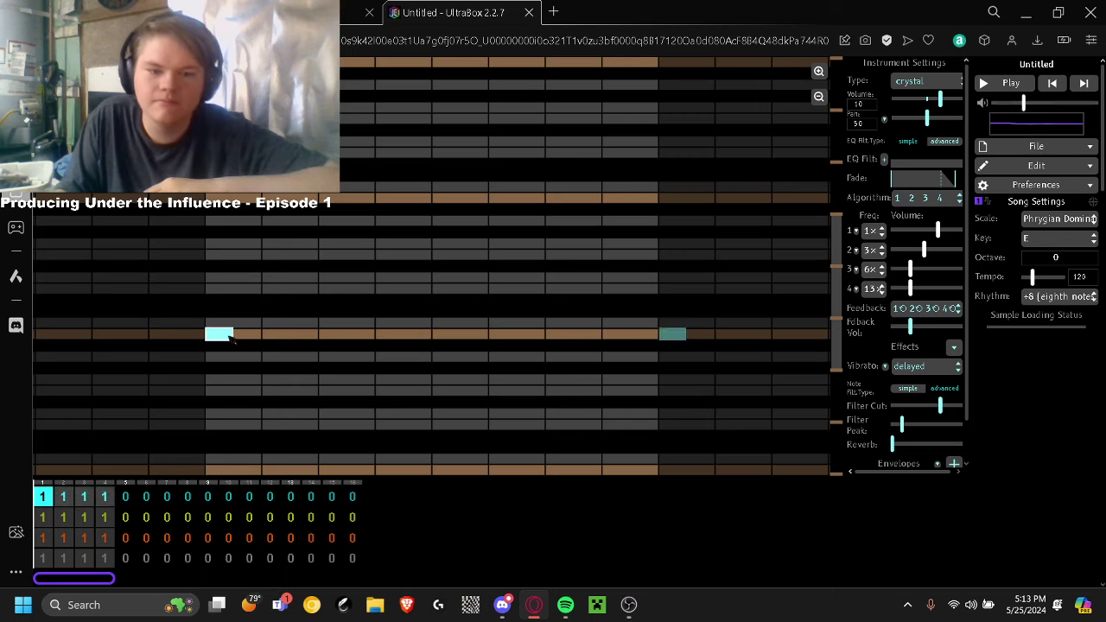
{"action": "left_click", "coordinate": [230, 336]}
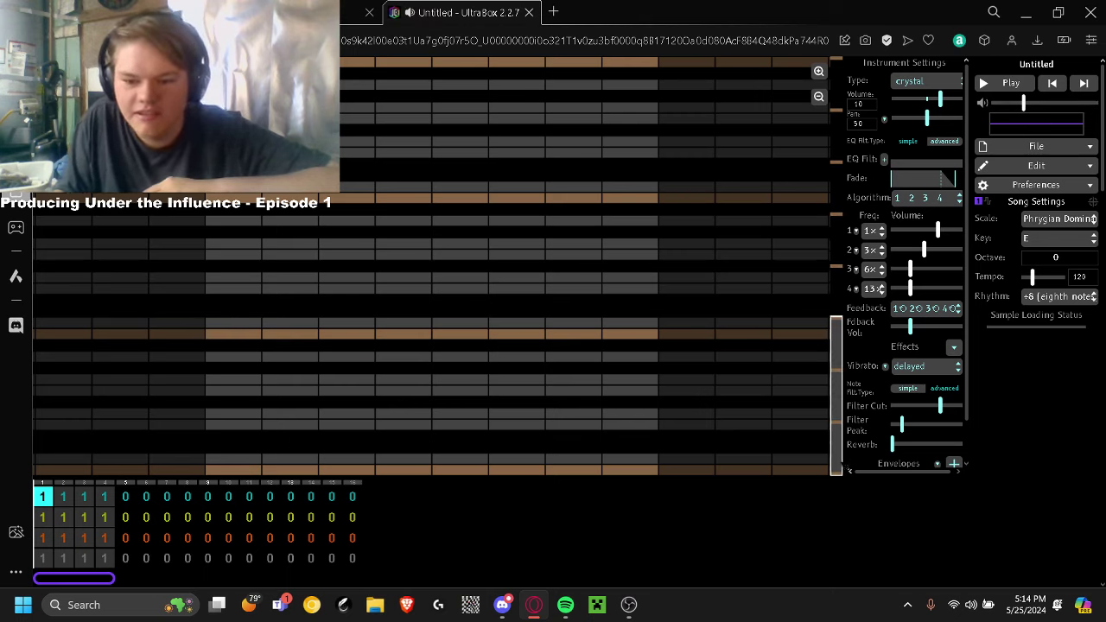
{"action": "left_click", "coordinate": [1042, 237]}
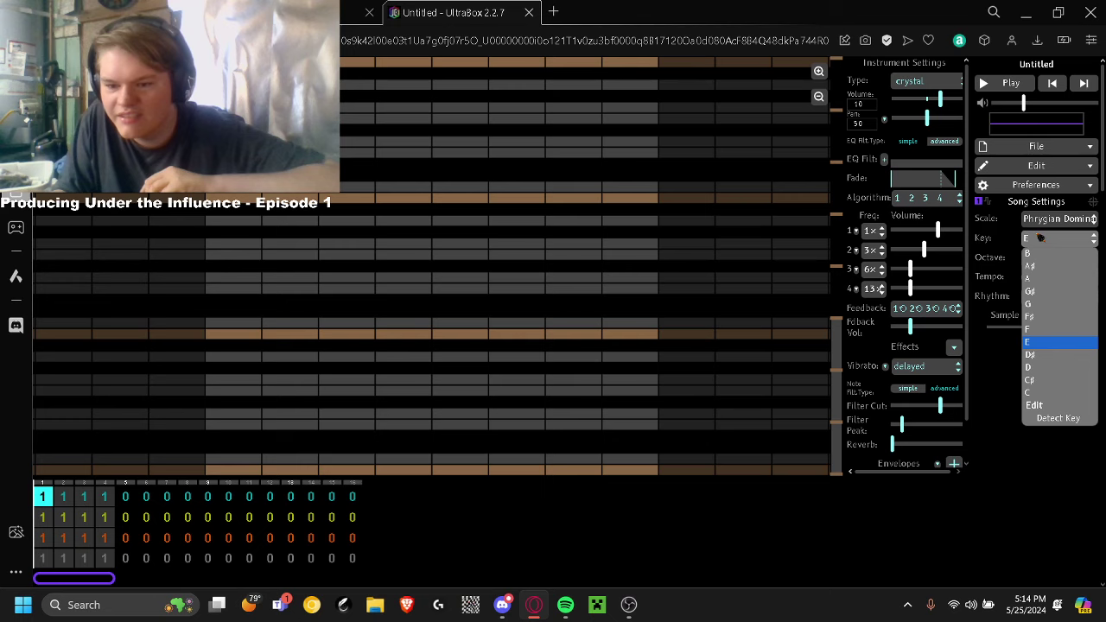
{"action": "left_click", "coordinate": [1041, 238]}
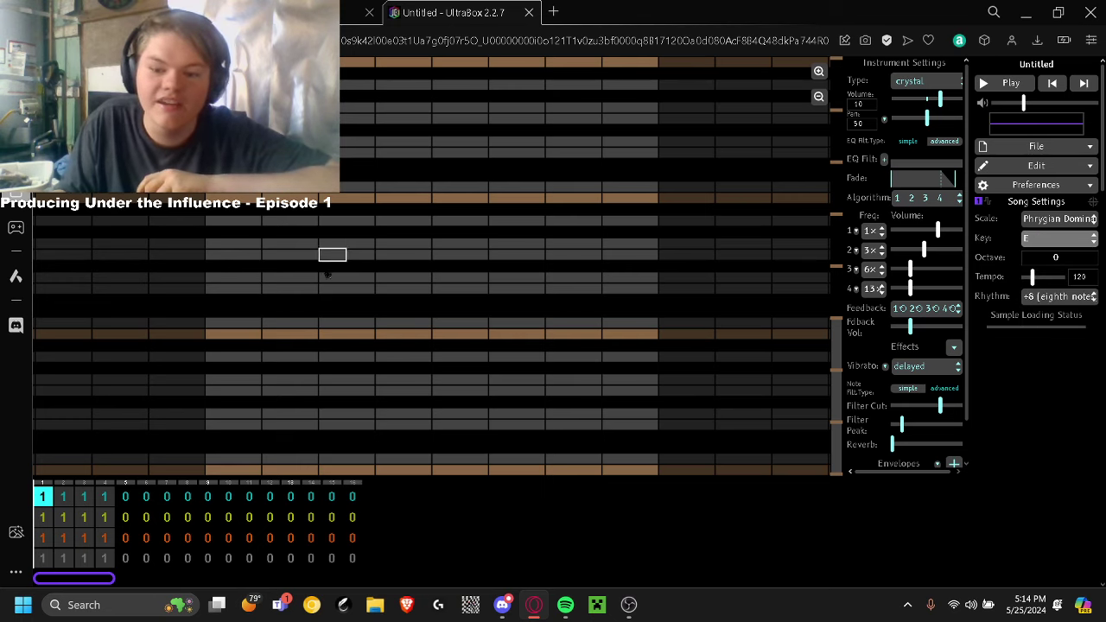
Place a root note at the start of the bar and raise all four FM operator volumes, with operator 1 at maximum
{"action": "left_click_drag", "start_coordinate": [221, 335], "coordinate": [257, 340]}
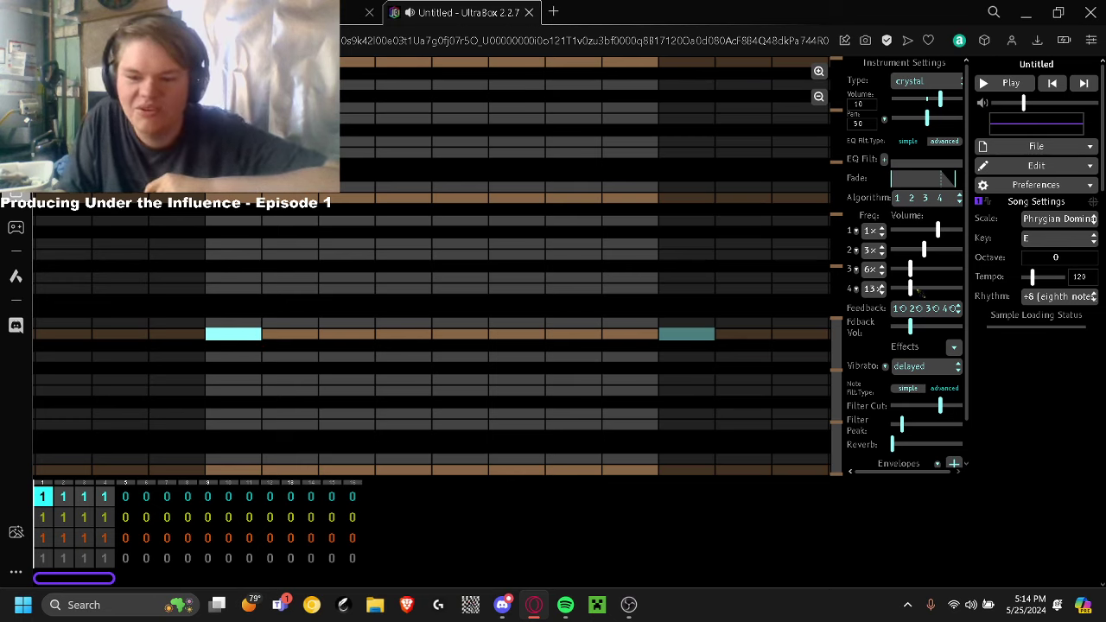
{"action": "left_click_drag", "start_coordinate": [921, 287], "coordinate": [931, 269]}
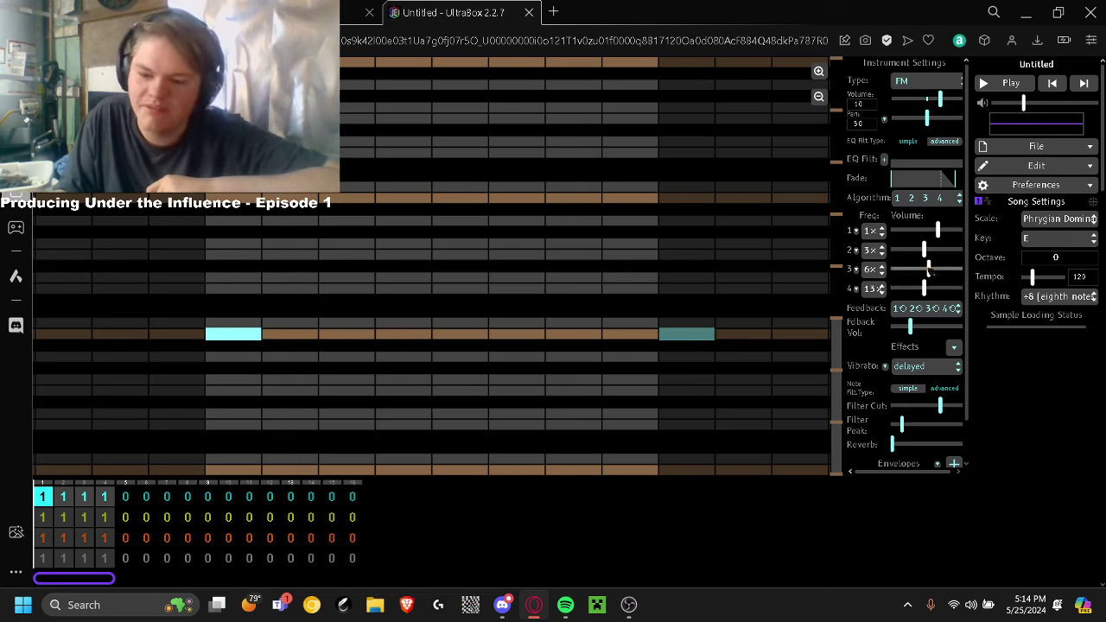
{"action": "mouse_move", "coordinate": [938, 230]}
{"action": "left_mouse_down"}
{"action": "mouse_move", "coordinate": [959, 230]}
{"action": "mouse_move", "coordinate": [942, 250]}
{"action": "left_mouse_up"}
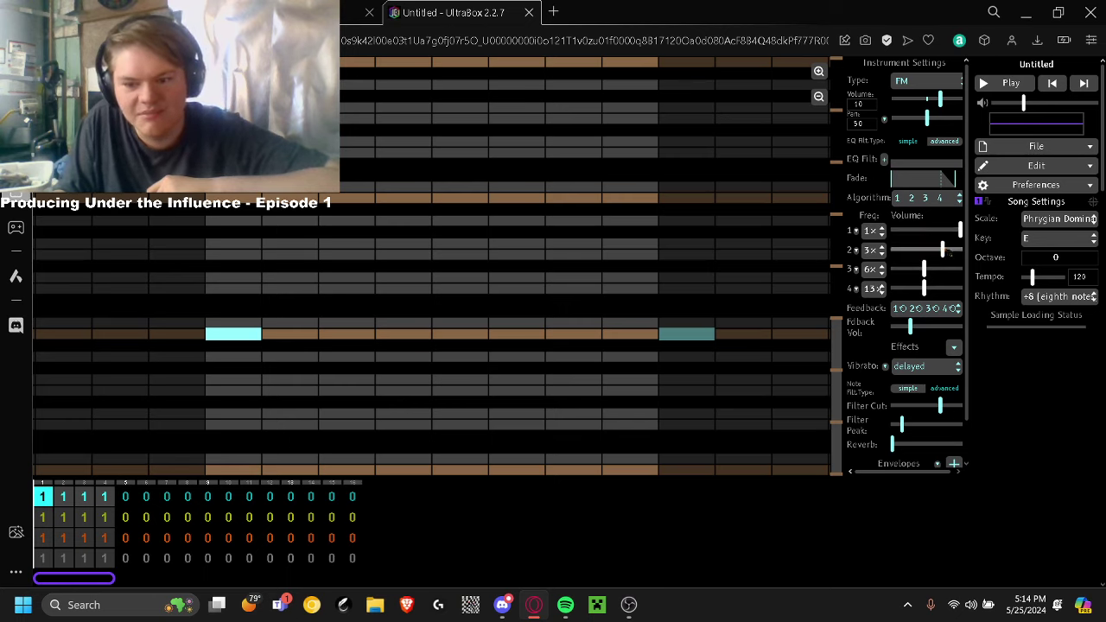
Paste the sixteen-note melody into the first channel's first bar and play it back briefly
{"action": "key", "text": "ctrl+v"}
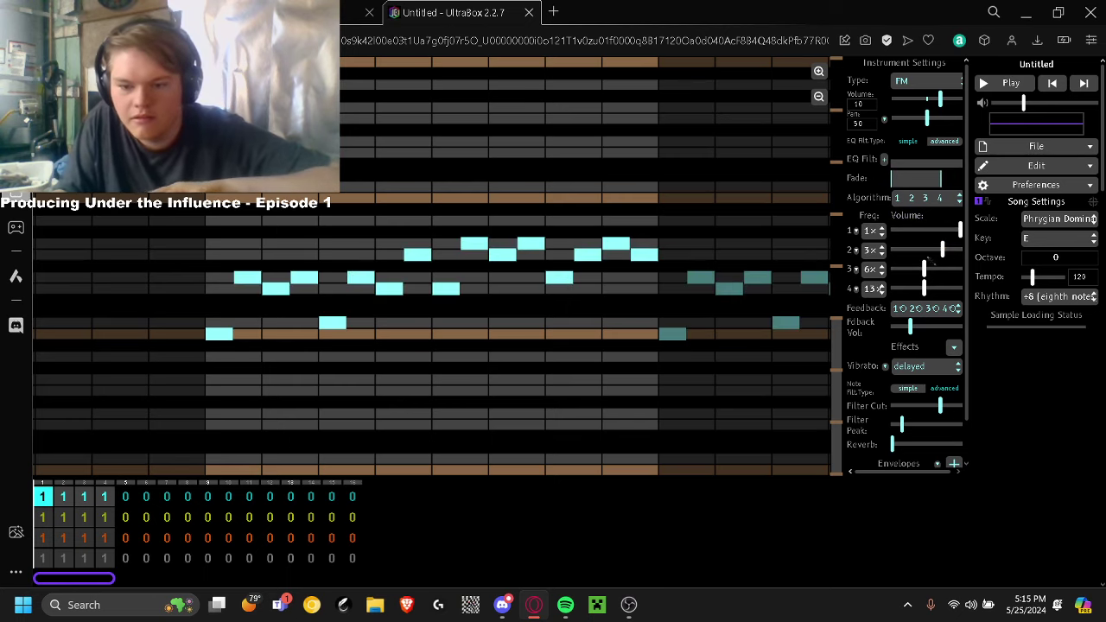
{"action": "left_click", "coordinate": [928, 311]}
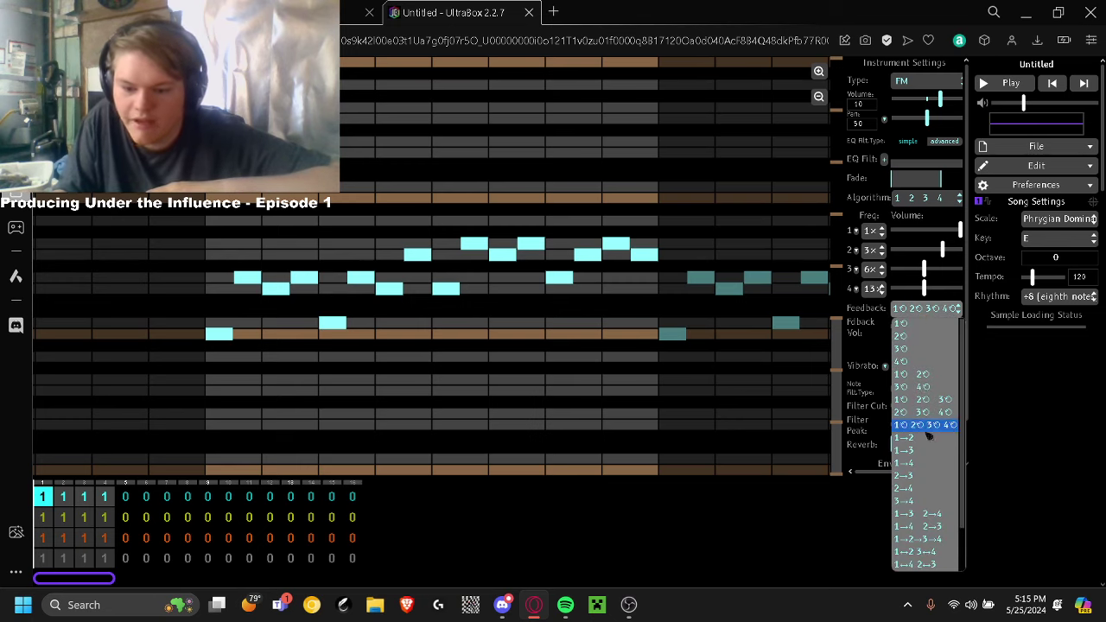
{"action": "left_click", "coordinate": [1011, 393]}
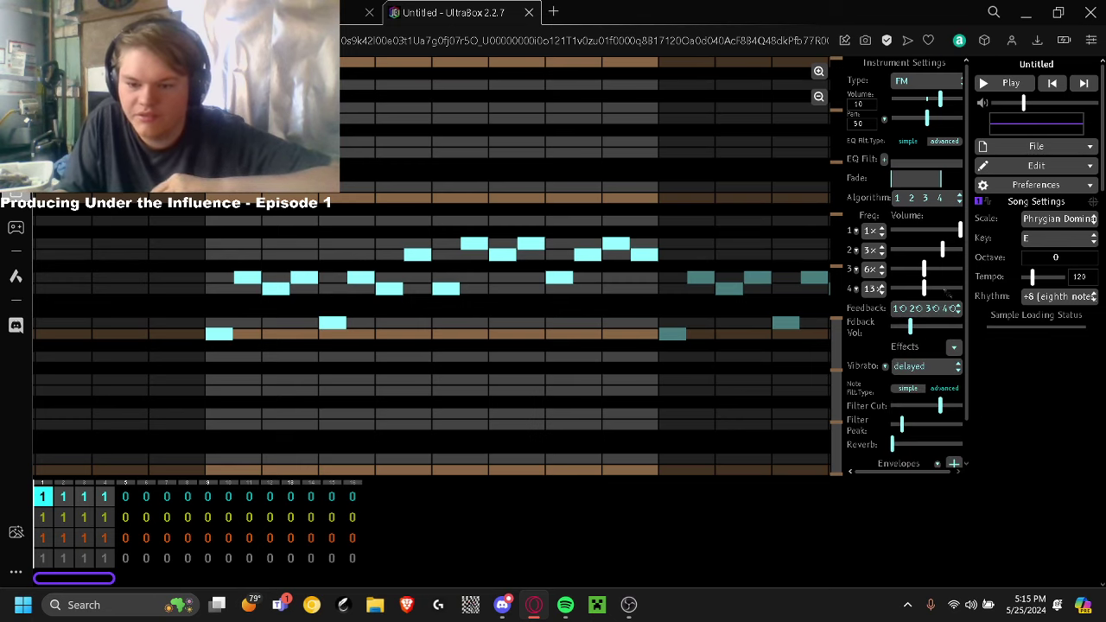
{"action": "scroll", "coordinate": [945, 292], "scroll_direction": "down", "scroll_amount": 1}
{"action": "left_click", "coordinate": [1003, 82]}
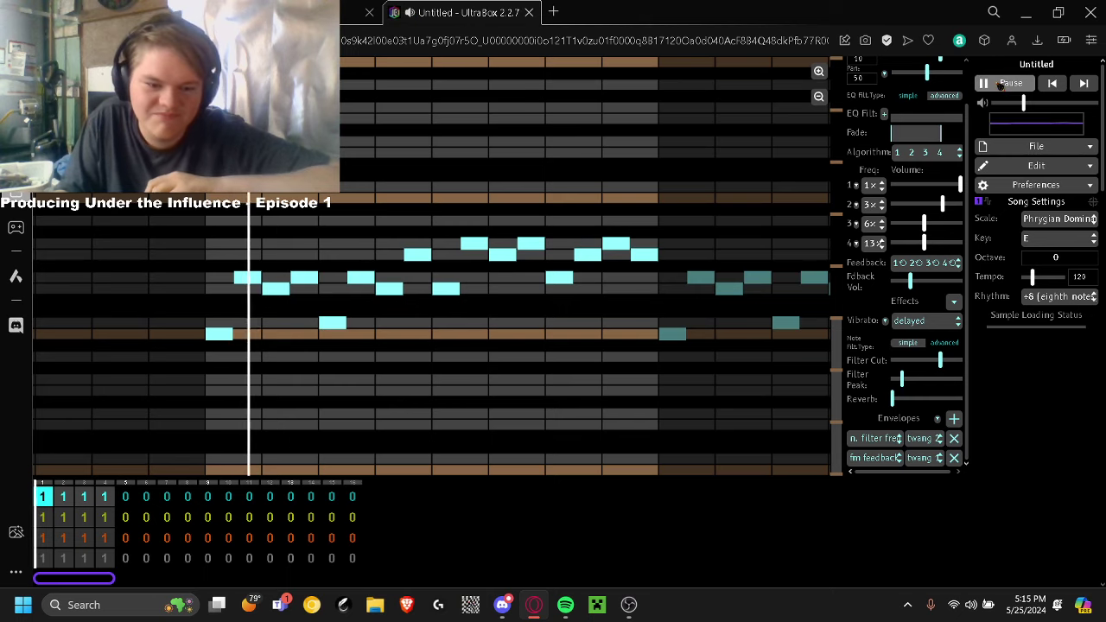
{"action": "left_click", "coordinate": [985, 83]}
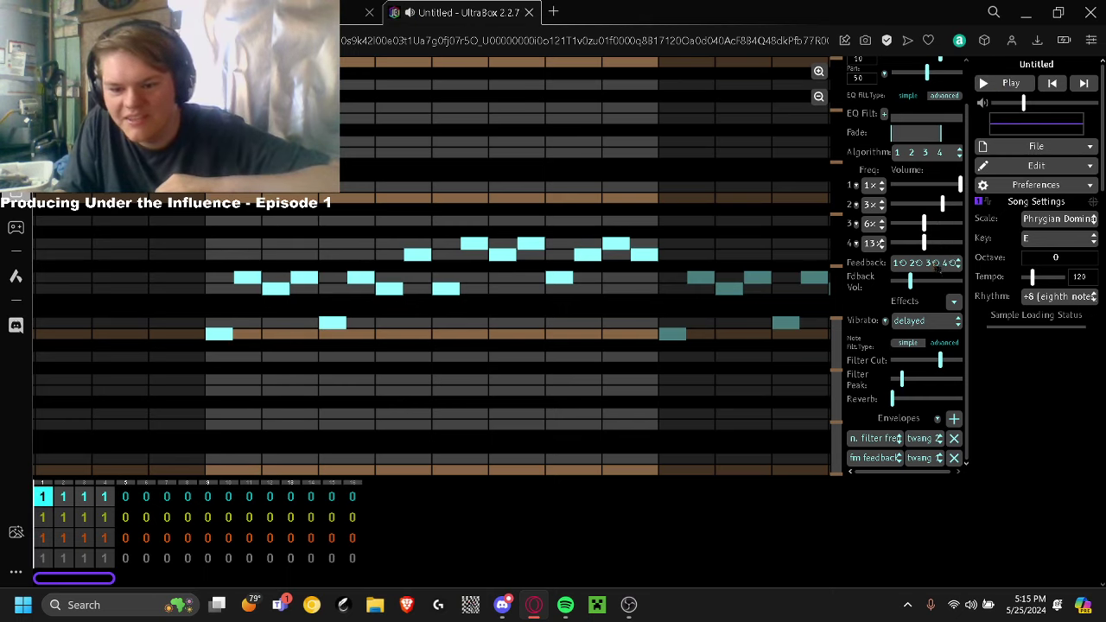
Set the FM feedback routing to 1→2→3→4 at full feedback volume and add a pitch shift effect of 6 semitones
{"action": "left_click", "coordinate": [936, 266]}
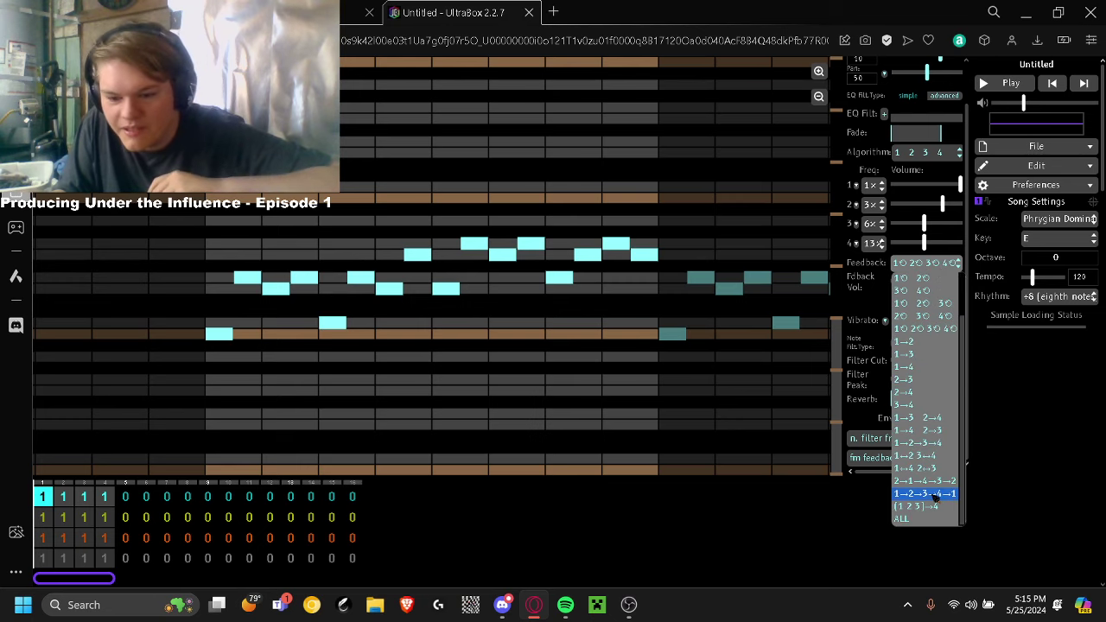
{"action": "left_click", "coordinate": [949, 444]}
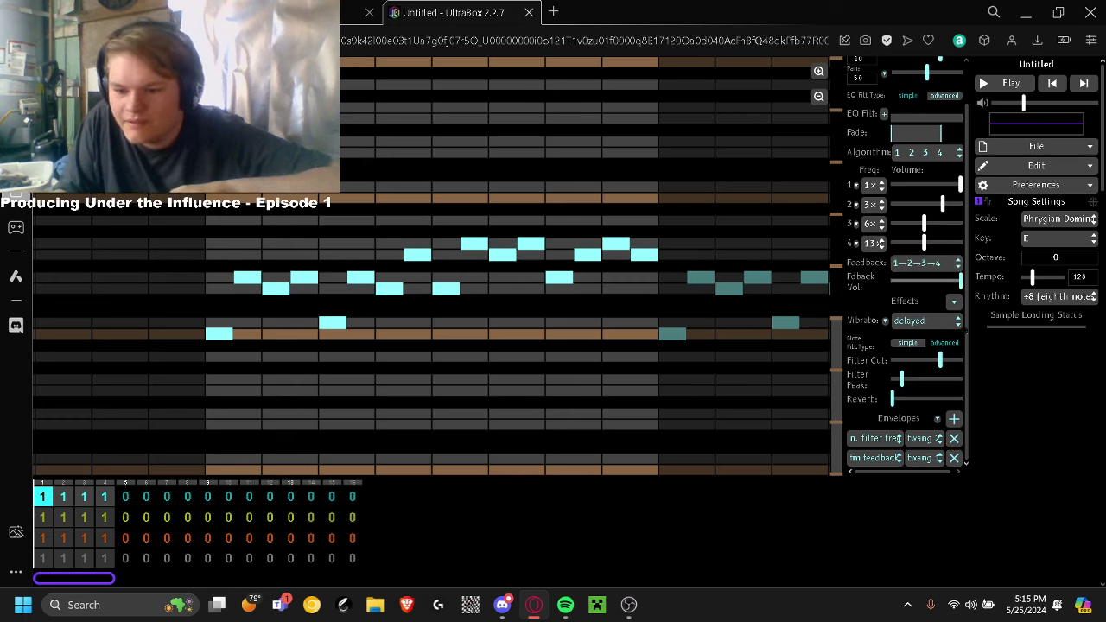
{"action": "left_click", "coordinate": [954, 301]}
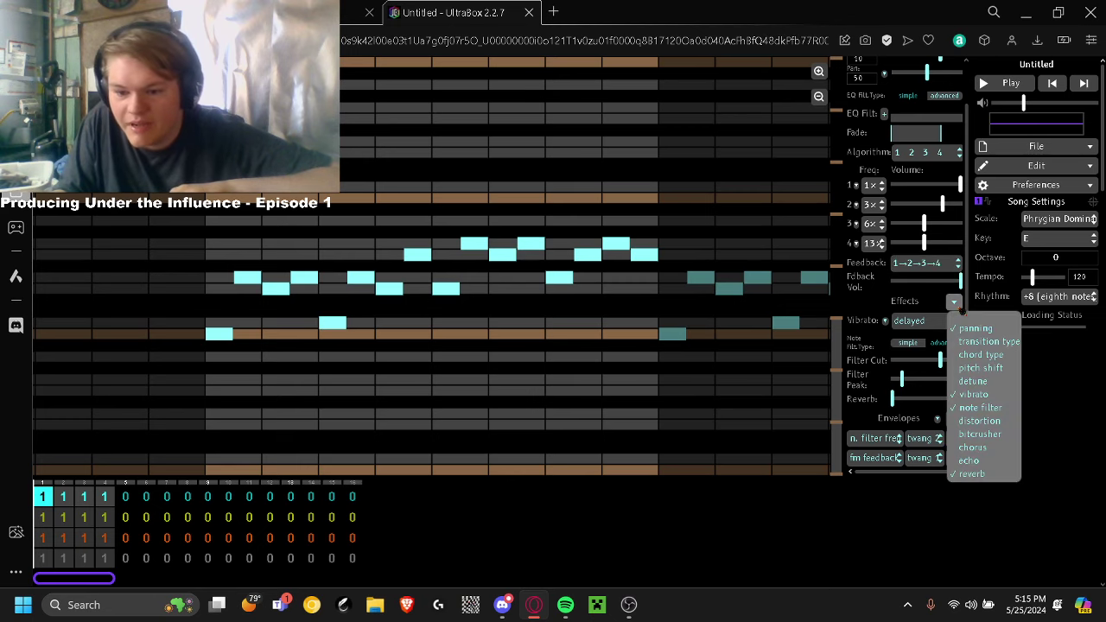
{"action": "left_click", "coordinate": [970, 361]}
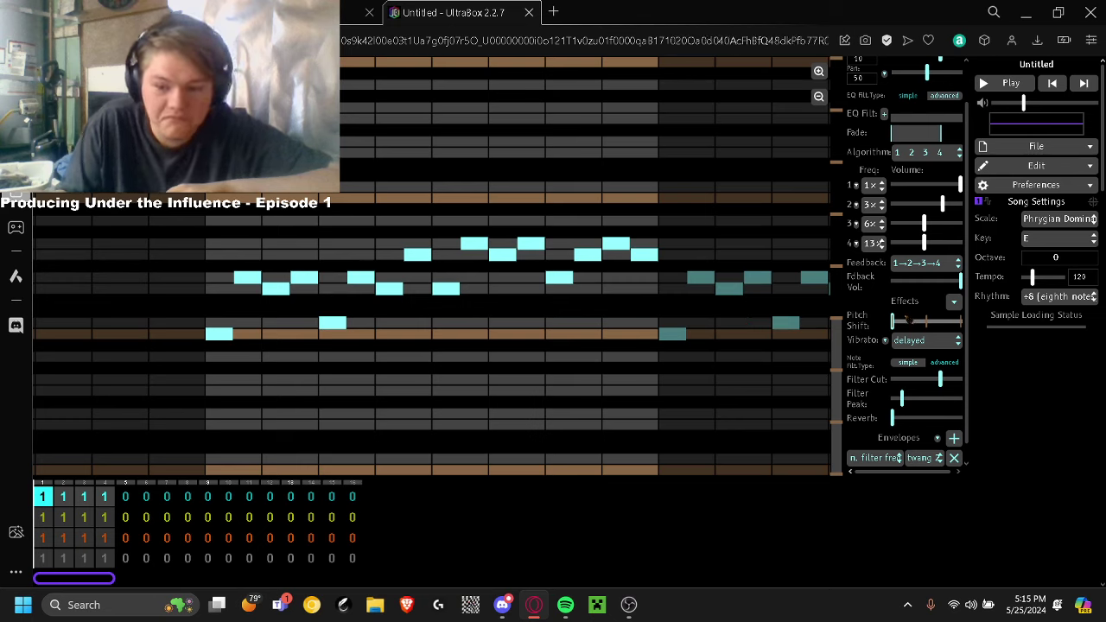
{"action": "left_click_drag", "start_coordinate": [936, 324], "coordinate": [947, 328]}
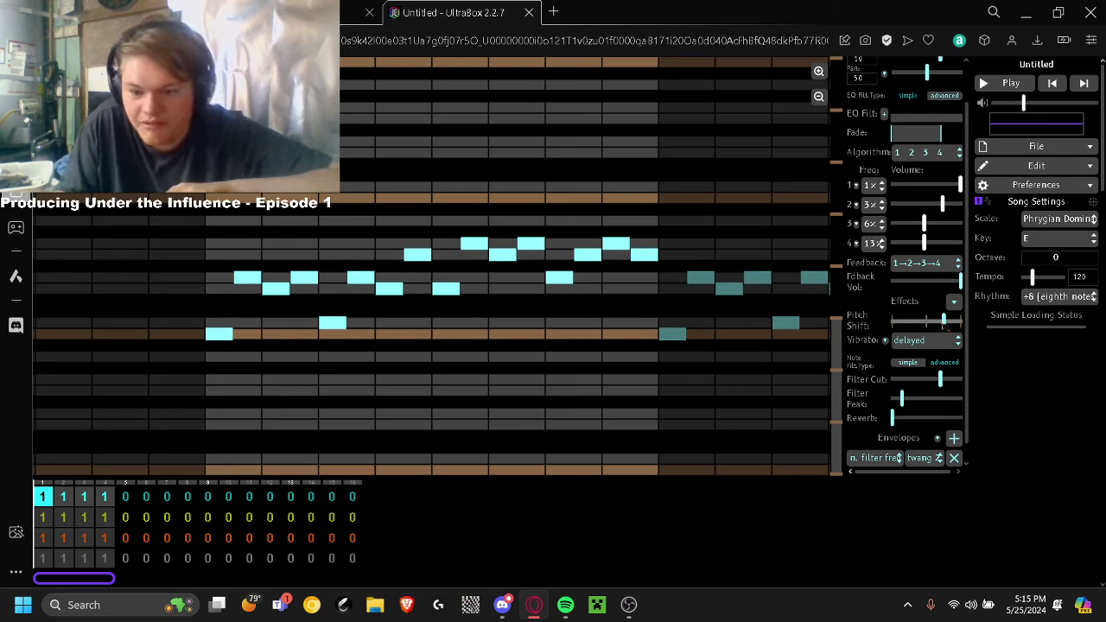
{"action": "left_click", "coordinate": [954, 302]}
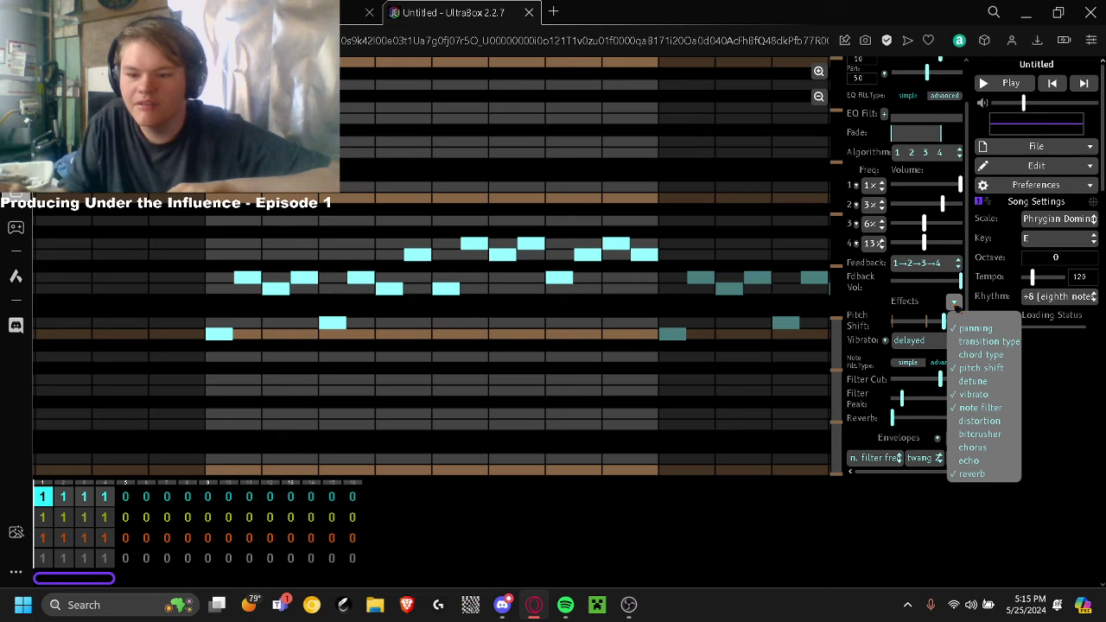
{"action": "left_click", "coordinate": [955, 304]}
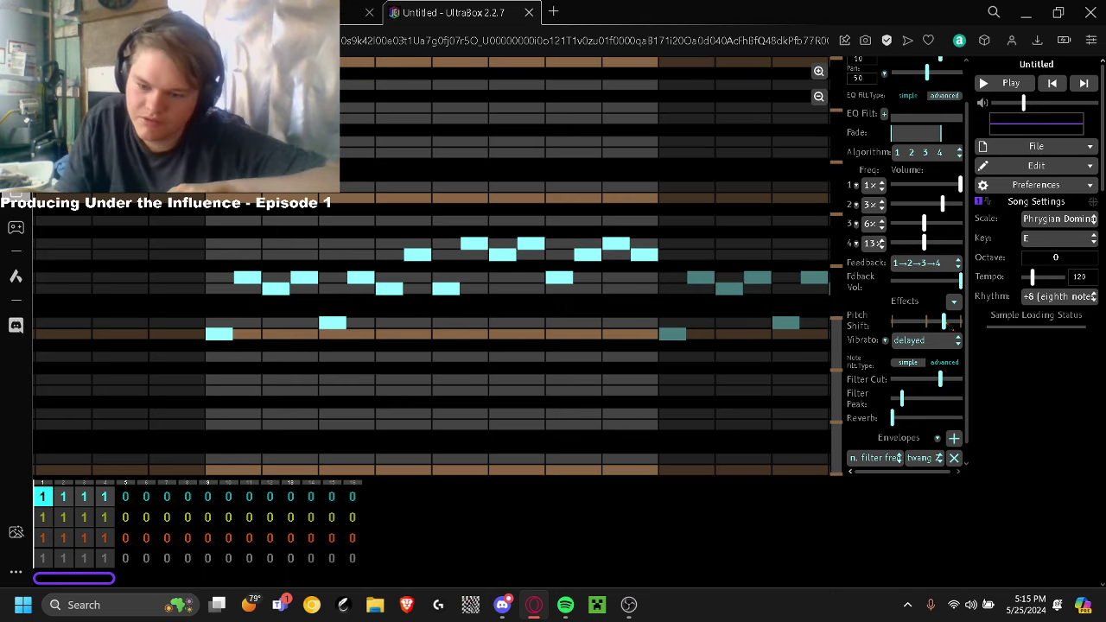
{"action": "mouse_move", "coordinate": [944, 323]}
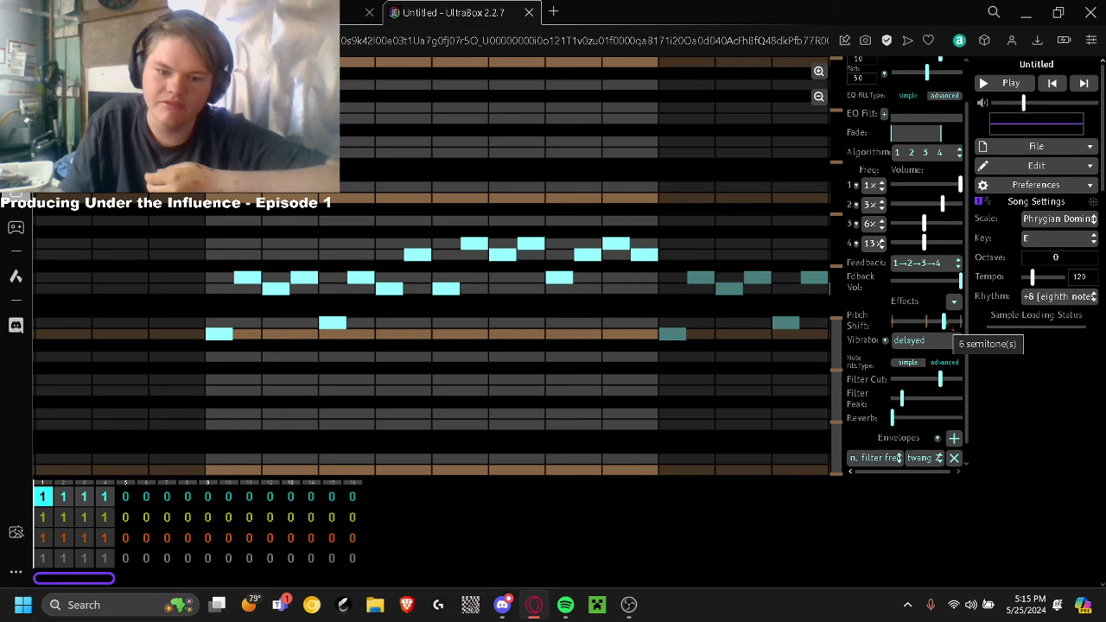
Select the second channel's first bar and set the song scale to Free
{"action": "left_click", "coordinate": [64, 496]}
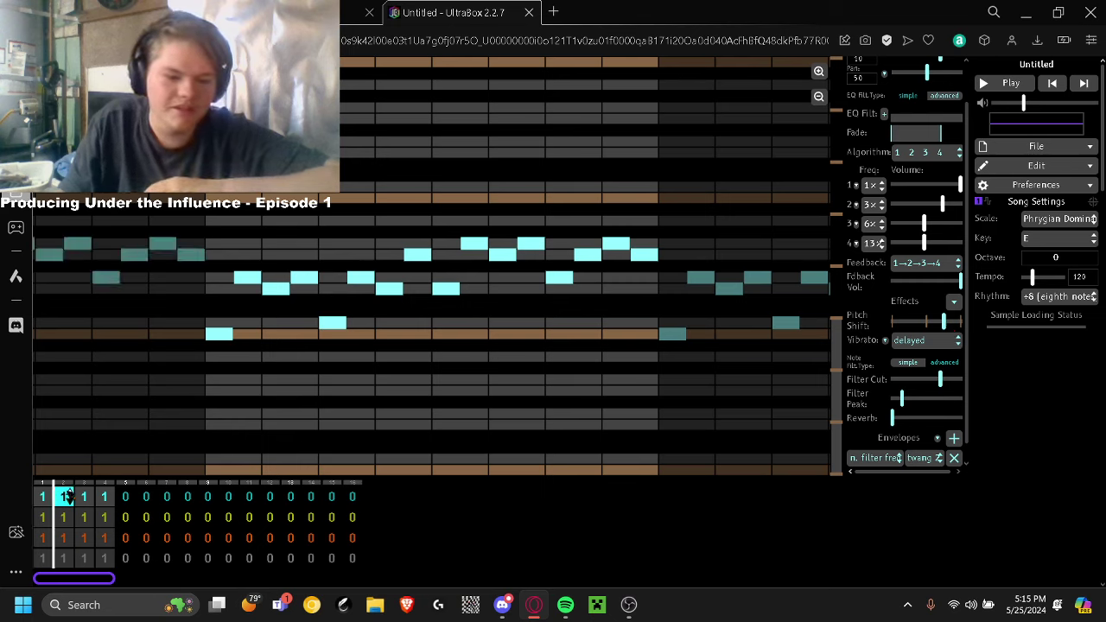
{"action": "left_click", "coordinate": [45, 517]}
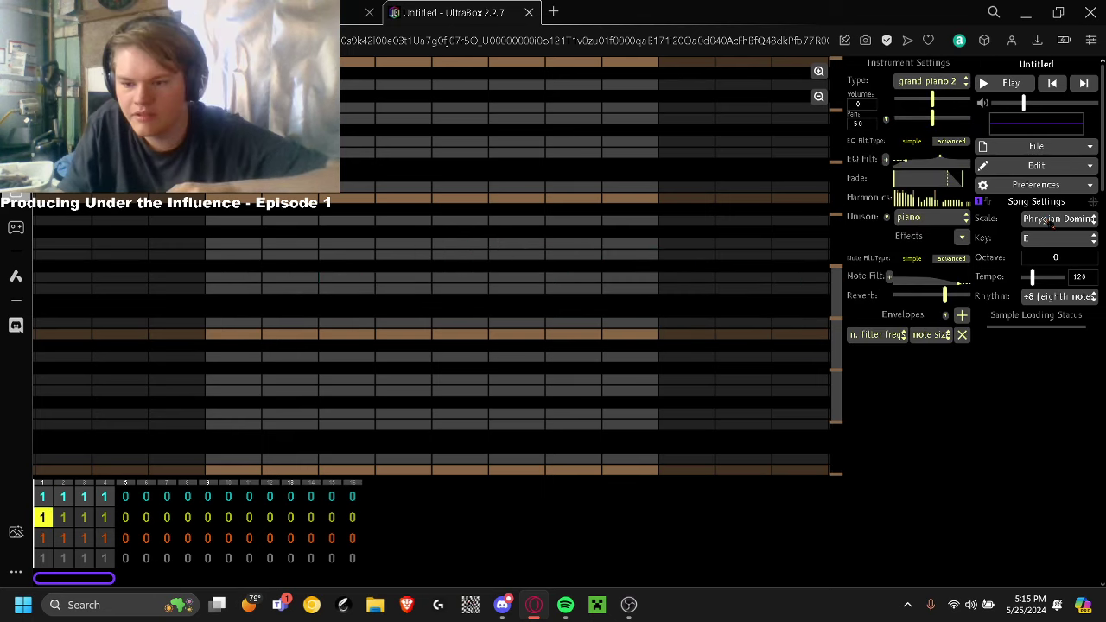
{"action": "left_click", "coordinate": [1059, 219]}
{"action": "left_click", "coordinate": [1033, 223]}
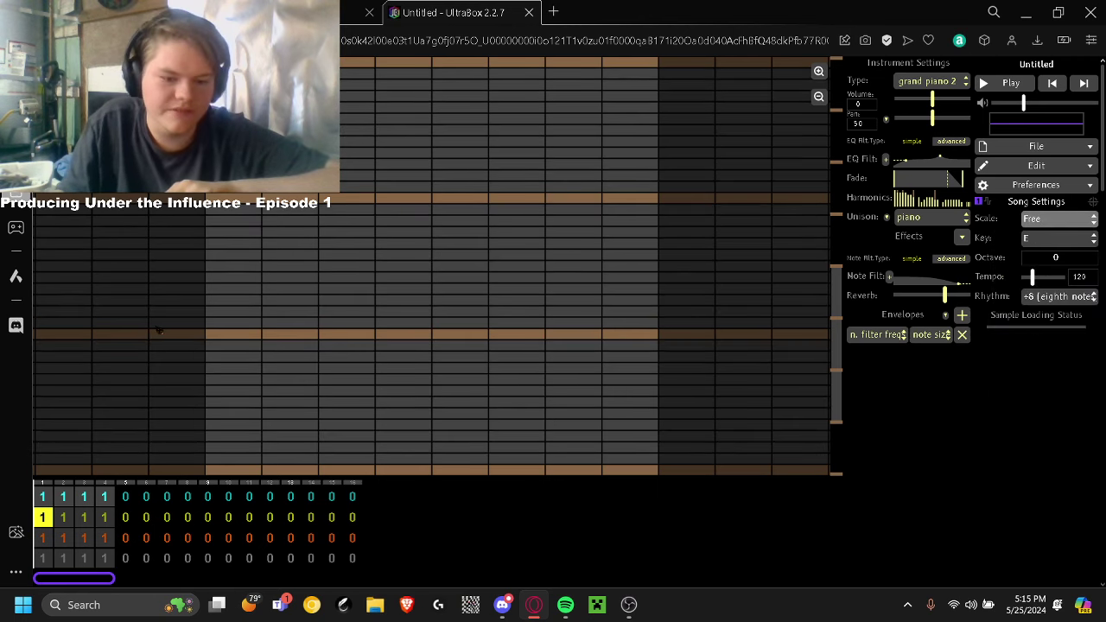
Enter an ascending chromatic run of twelve short notes from the root E in the second channel's first bar
{"action": "left_click", "coordinate": [219, 335]}
{"action": "left_click", "coordinate": [247, 323]}
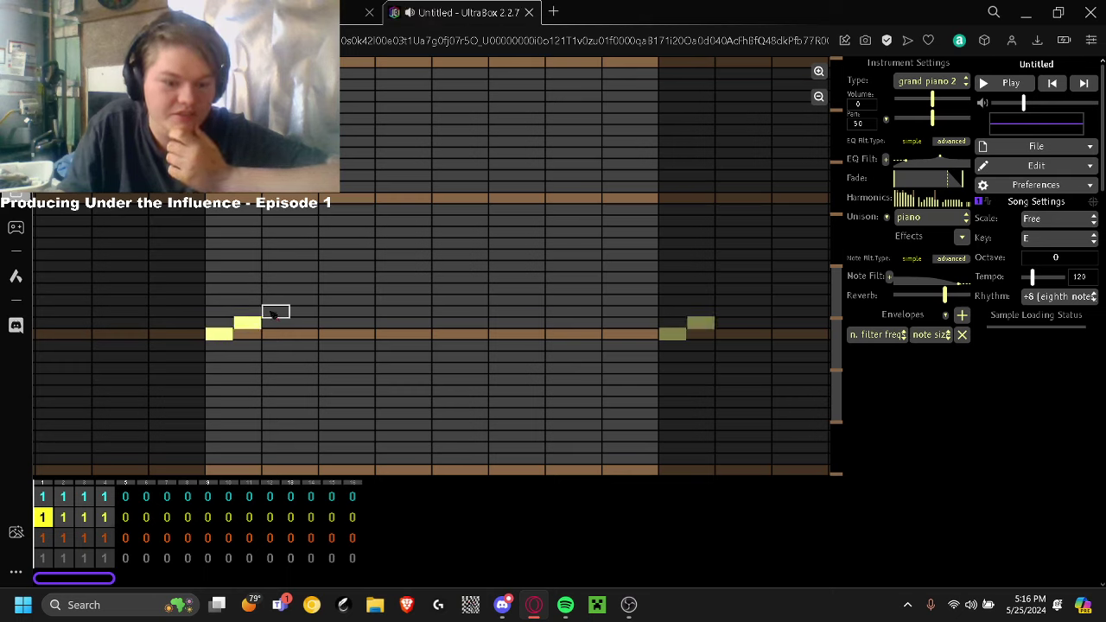
{"action": "left_click", "coordinate": [275, 311]}
{"action": "left_click", "coordinate": [304, 299]}
{"action": "left_click", "coordinate": [333, 289]}
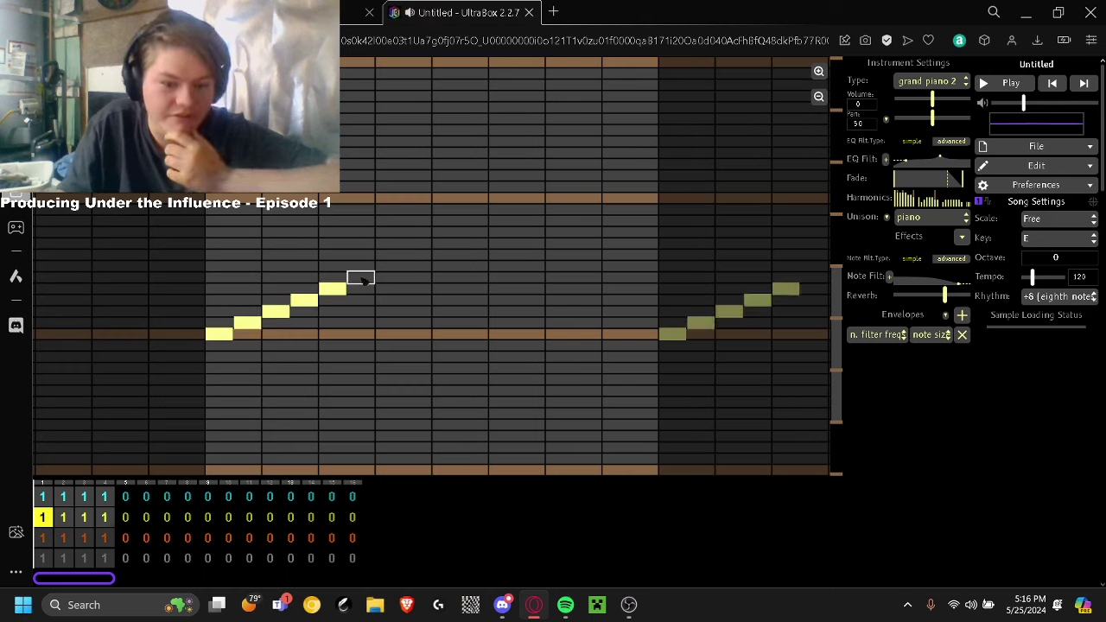
{"action": "left_click", "coordinate": [361, 277]}
{"action": "left_click", "coordinate": [389, 265]}
{"action": "left_click", "coordinate": [417, 254]}
{"action": "left_click", "coordinate": [446, 242]}
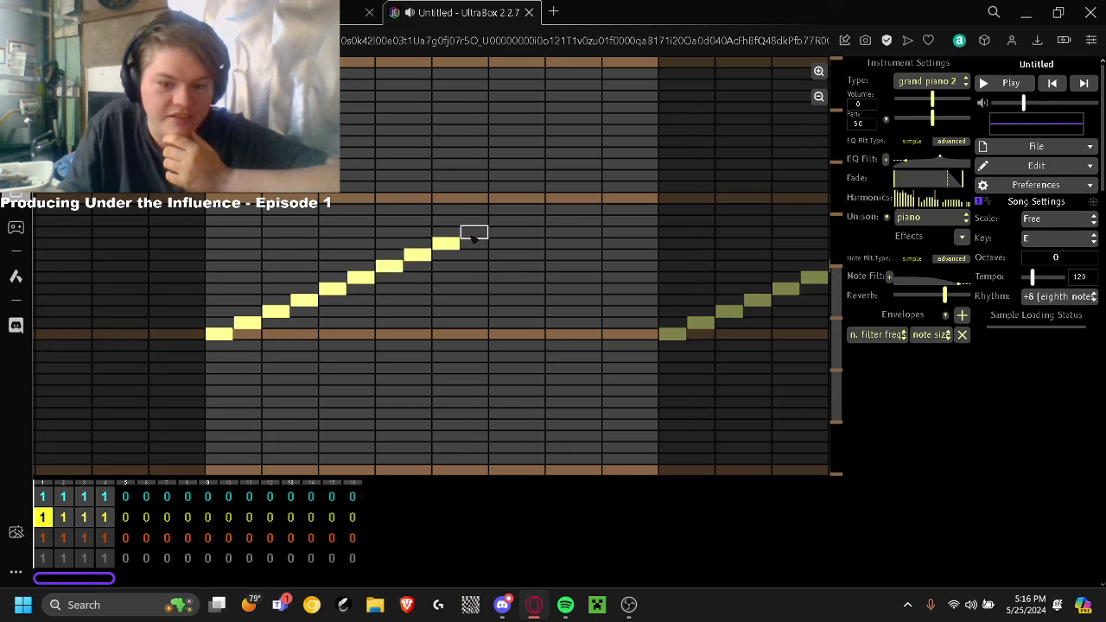
{"action": "left_click", "coordinate": [474, 232]}
{"action": "left_click", "coordinate": [504, 221]}
{"action": "left_click", "coordinate": [531, 210]}
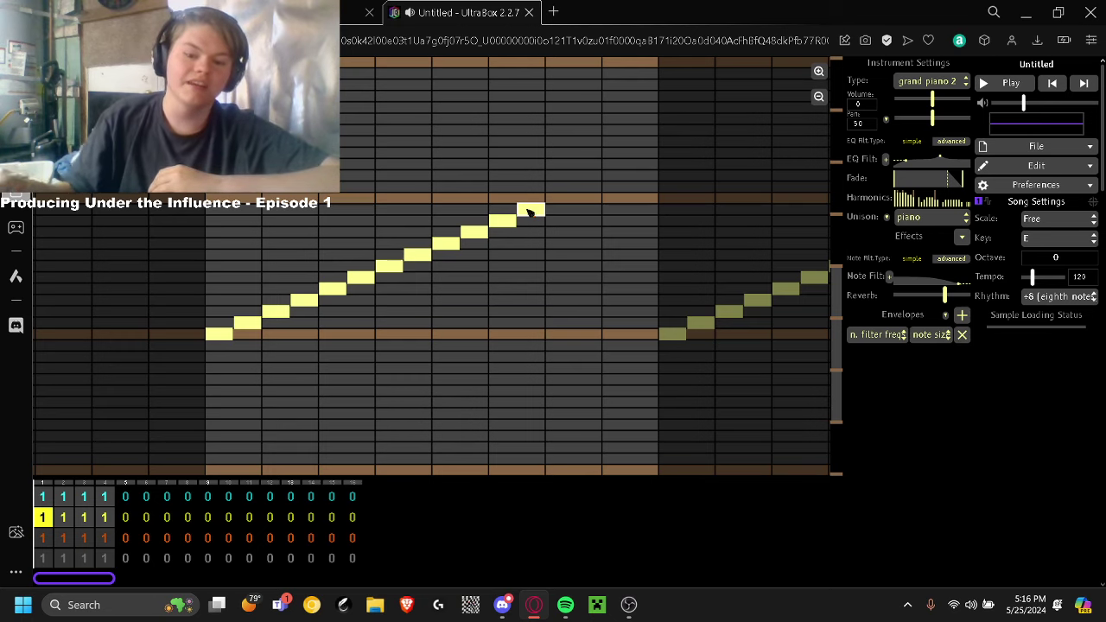
Clear the chromatic run from the second channel's first bar and return to the first channel's melody pattern
{"action": "left_click_drag", "start_coordinate": [531, 211], "coordinate": [473, 210]}
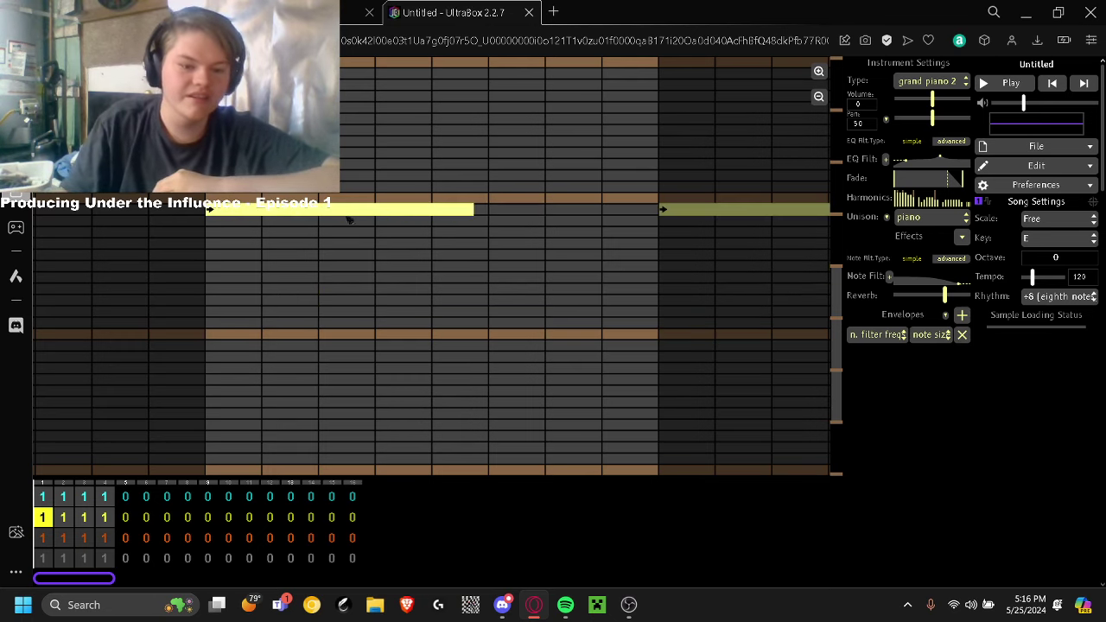
{"action": "left_click_drag", "start_coordinate": [348, 219], "coordinate": [227, 223]}
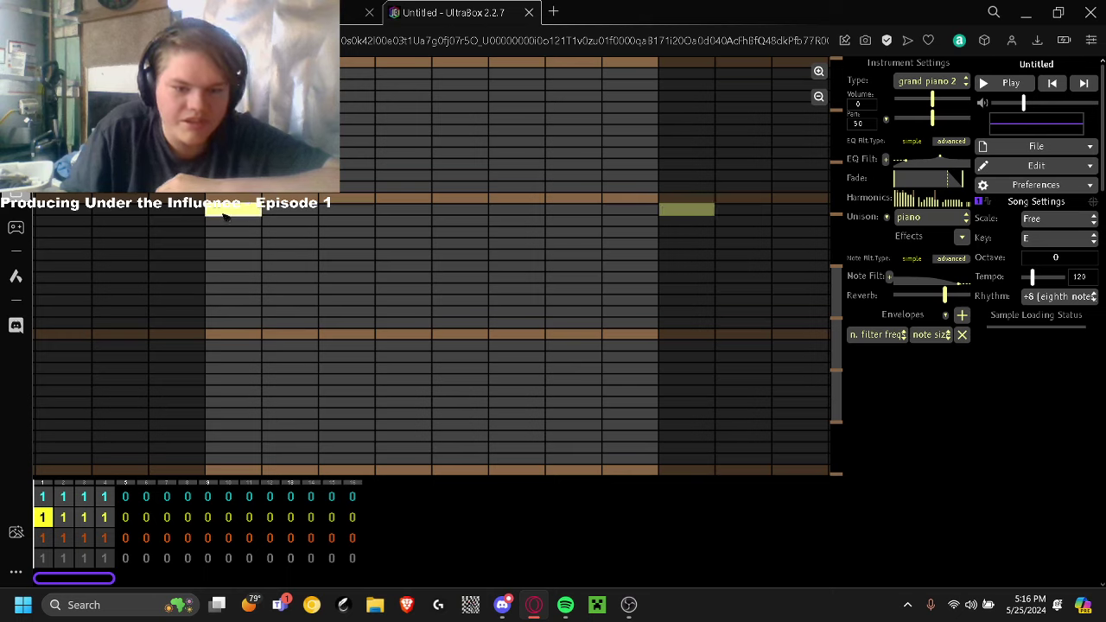
{"action": "left_click", "coordinate": [224, 216]}
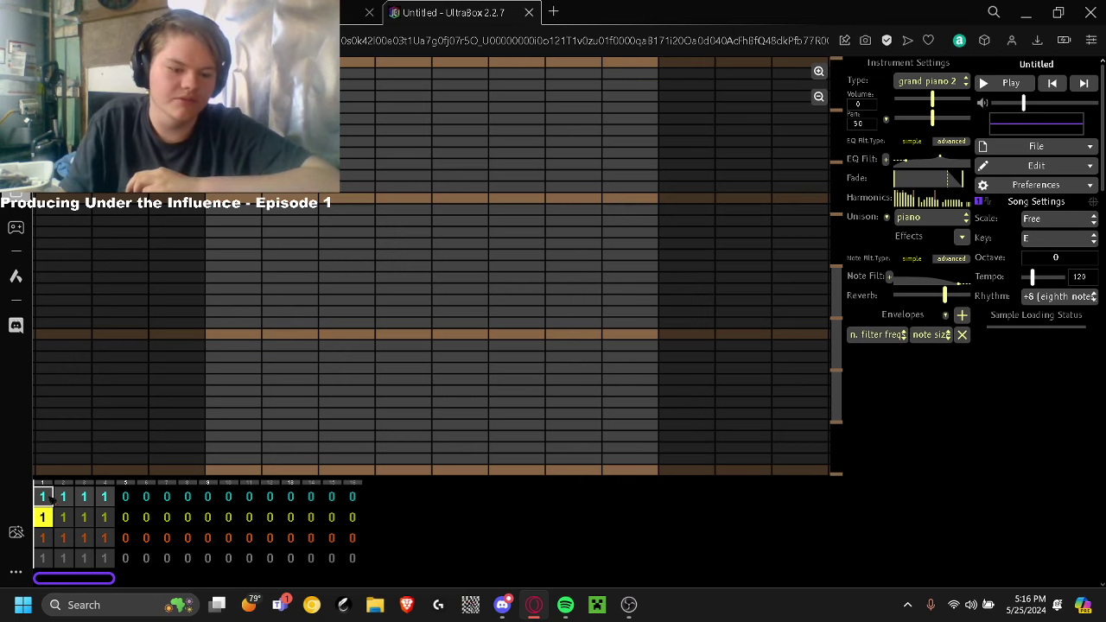
{"action": "left_click", "coordinate": [43, 497]}
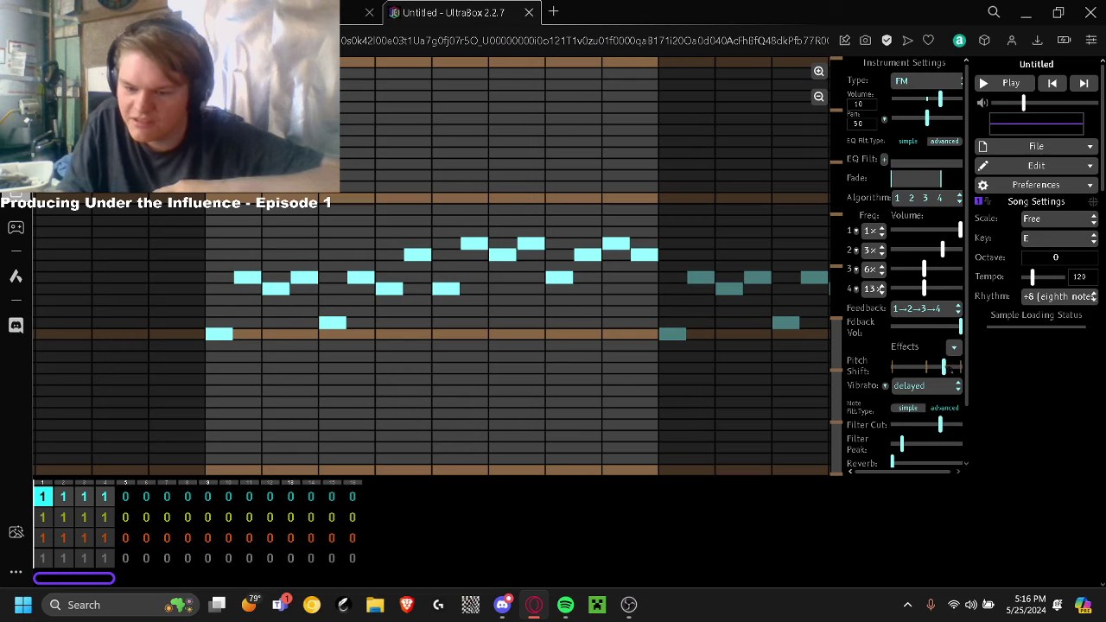
{"action": "mouse_move", "coordinate": [951, 372]}
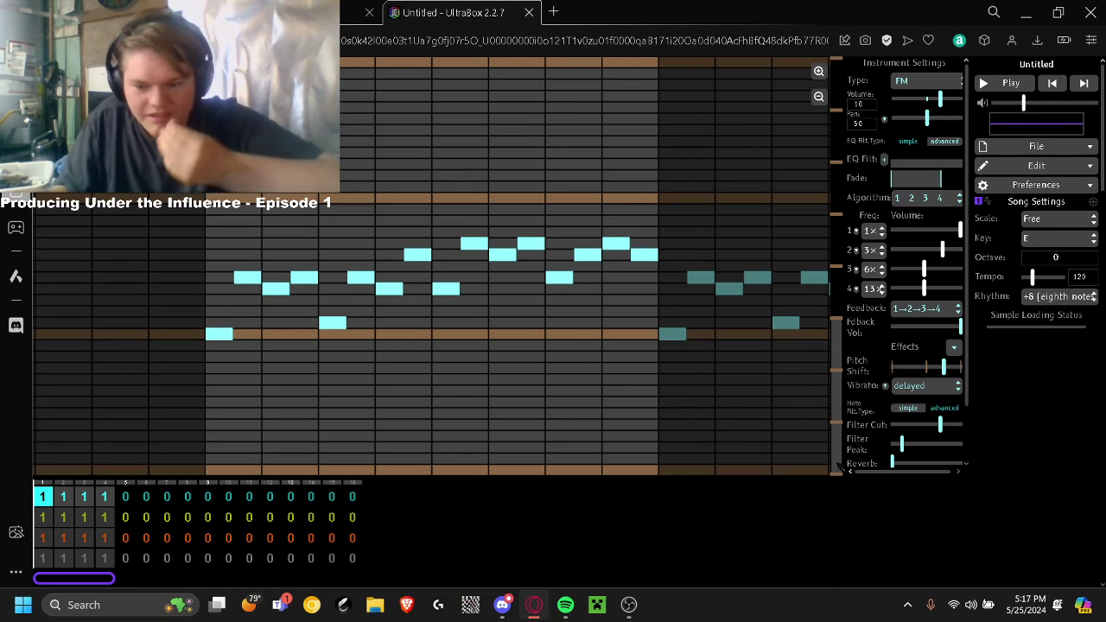
Switch the lead instrument's note filter to advanced mode and move its filter point to a slightly higher frequency
{"action": "scroll", "coordinate": [940, 364], "scroll_direction": "down", "scroll_amount": 2}
{"action": "left_click", "coordinate": [951, 345]}
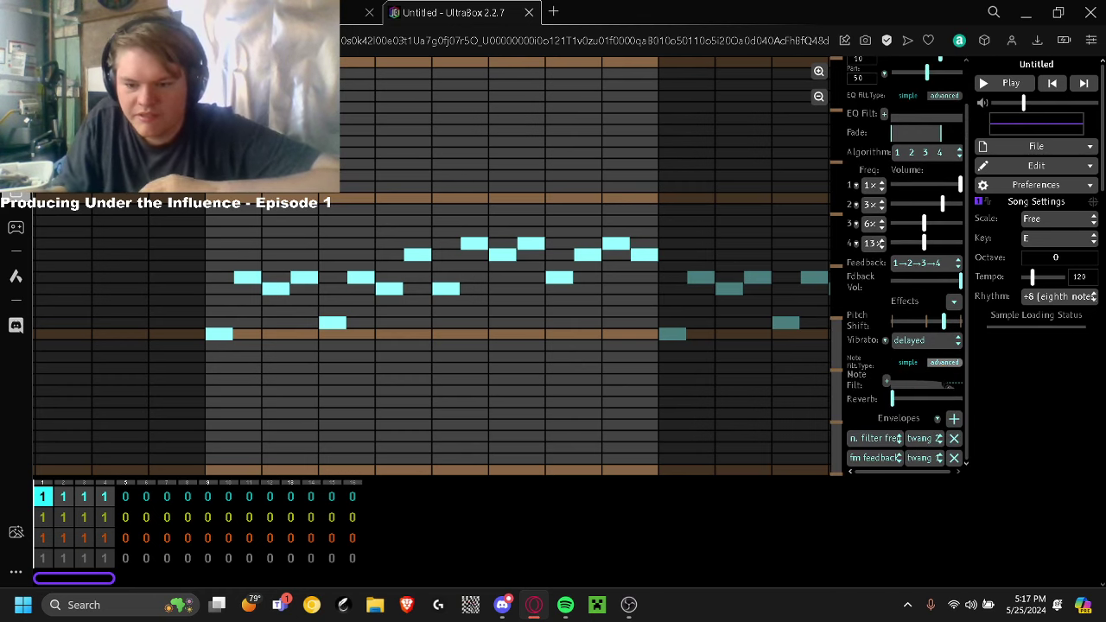
{"action": "left_click_drag", "start_coordinate": [944, 384], "coordinate": [954, 382]}
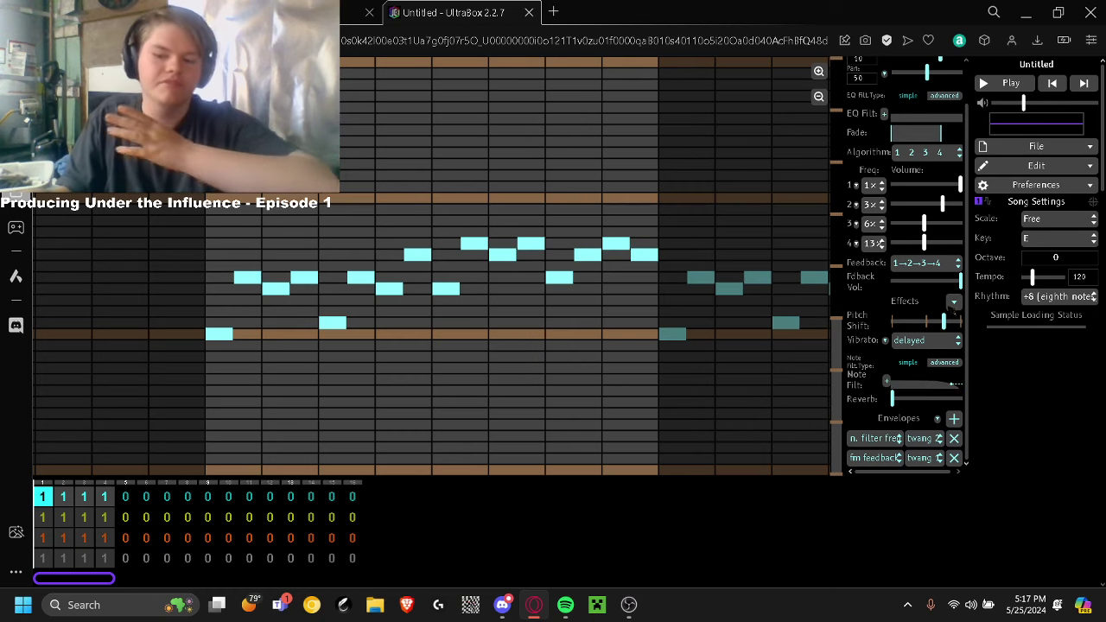
Add a distortion effect to the FM lead and raise it to the maximum
{"action": "left_click", "coordinate": [955, 303]}
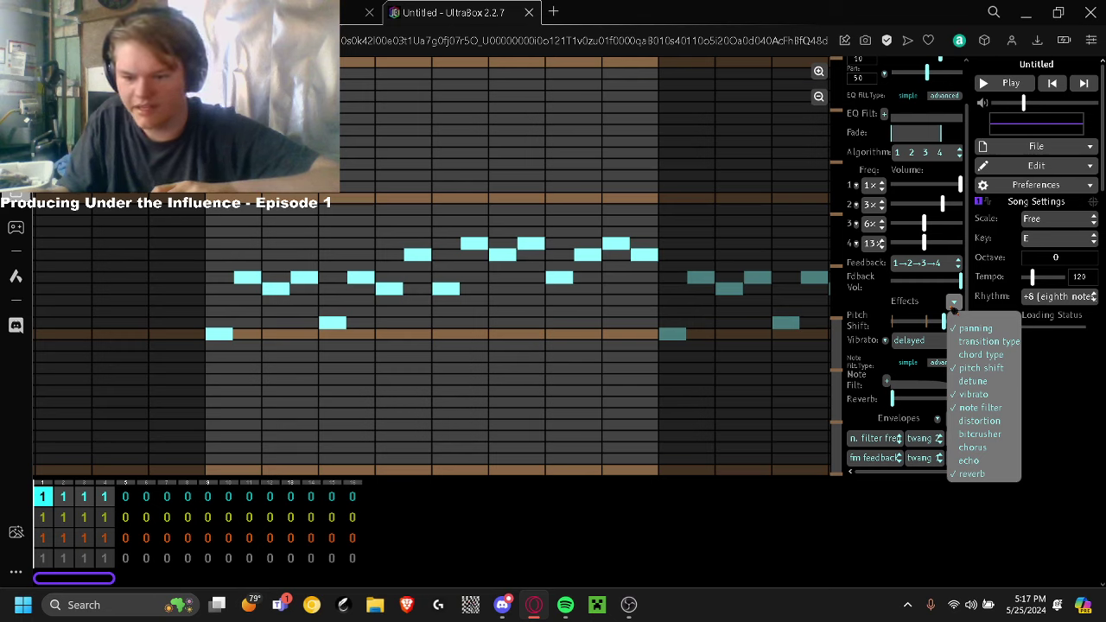
{"action": "left_click", "coordinate": [982, 421]}
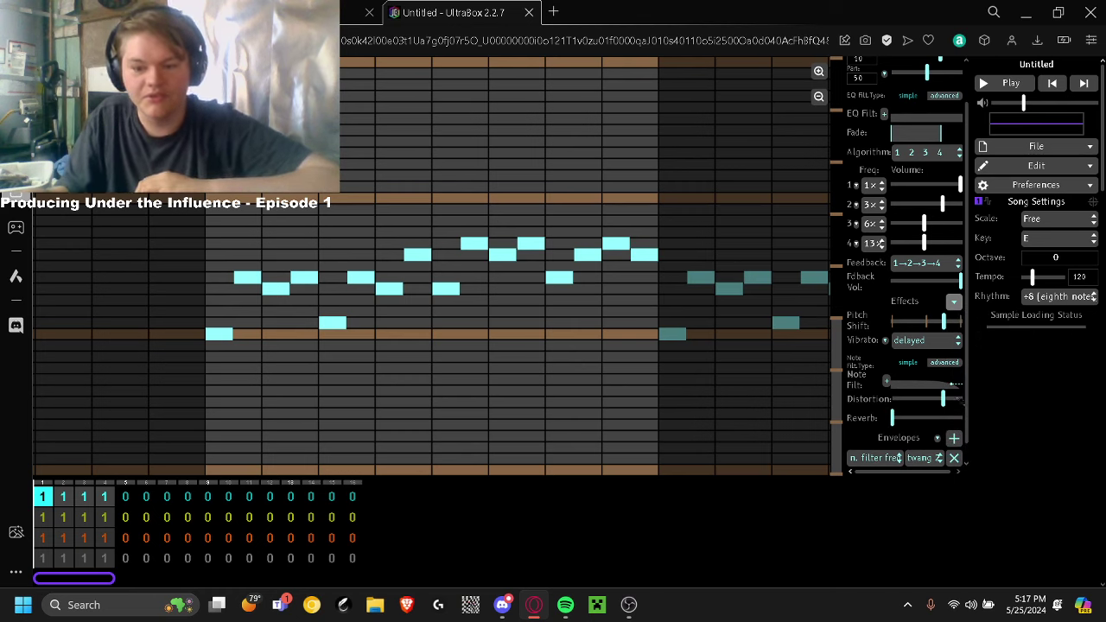
{"action": "left_click_drag", "start_coordinate": [943, 398], "coordinate": [962, 399]}
Add chorus and bitcrusher effects to the FM lead, with bit crush at its minimum
{"action": "left_click", "coordinate": [955, 302]}
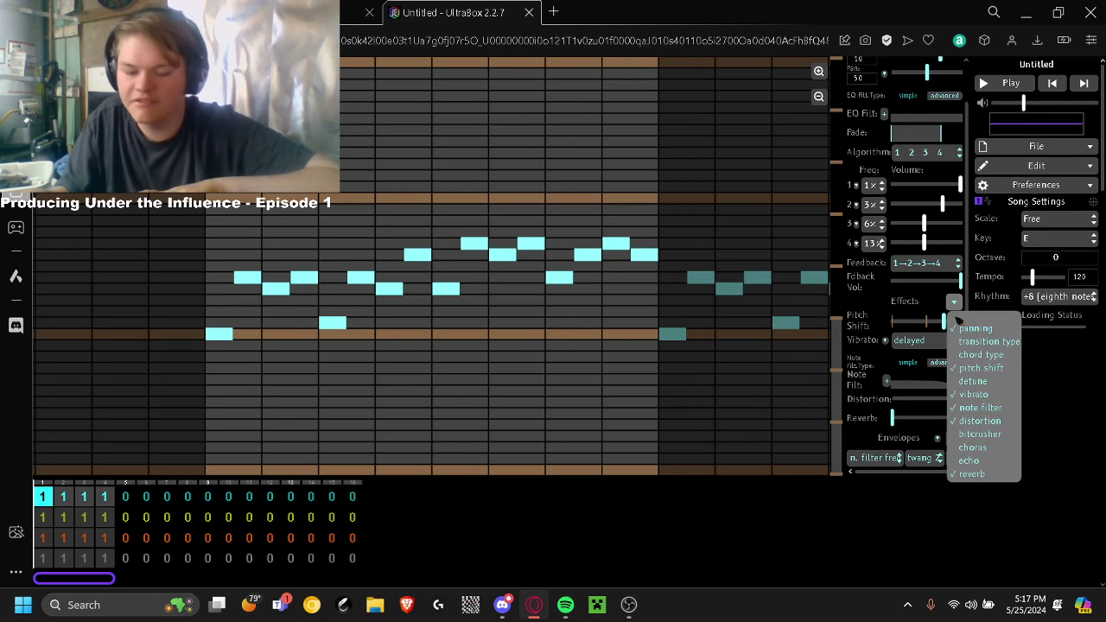
{"action": "left_click", "coordinate": [972, 447]}
{"action": "left_click", "coordinate": [954, 301]}
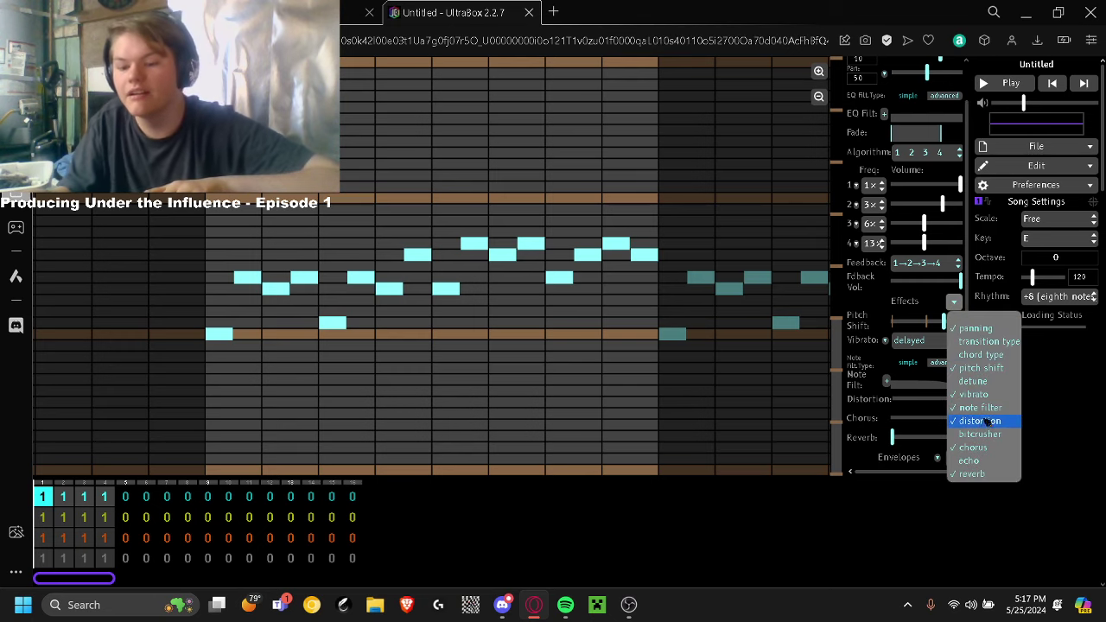
{"action": "left_click", "coordinate": [973, 432]}
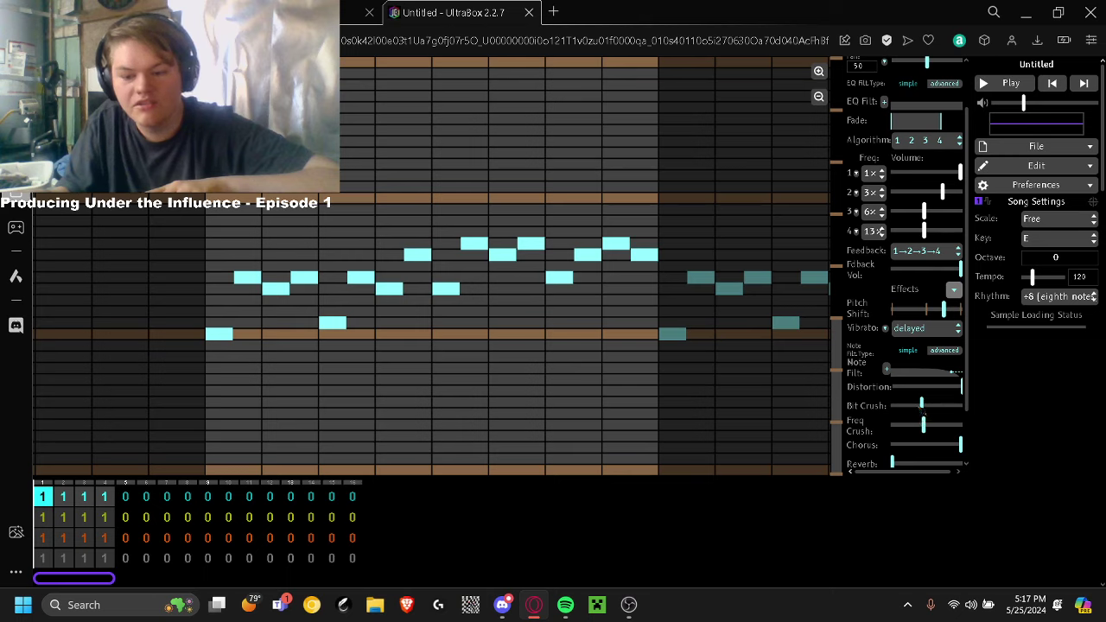
{"action": "left_click_drag", "start_coordinate": [921, 406], "coordinate": [893, 405]}
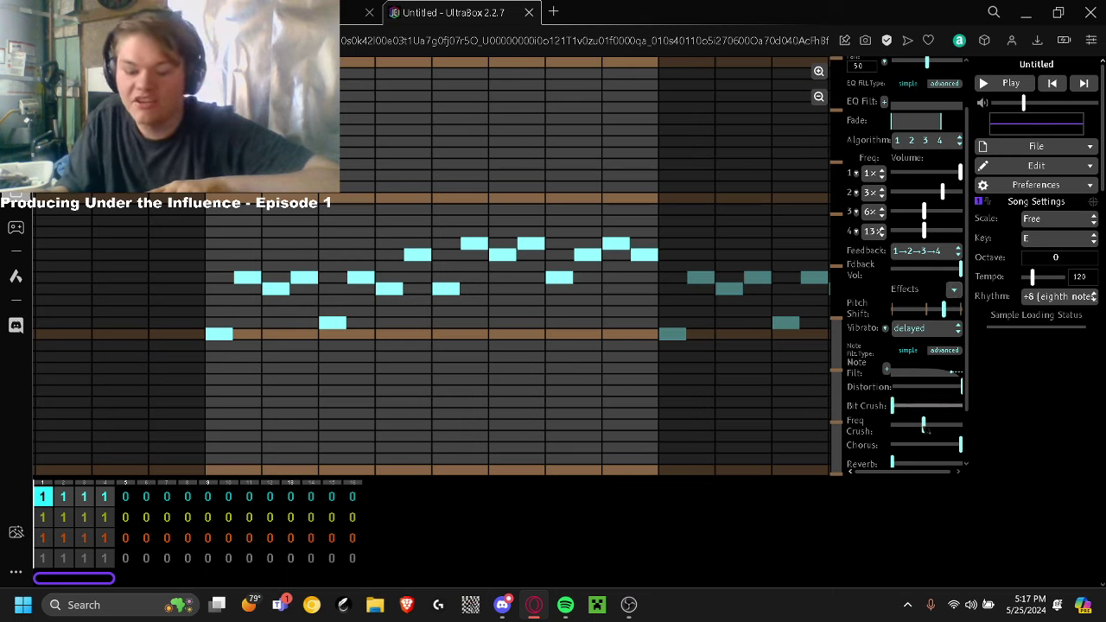
Play the melody briefly and review the lead instrument's effect settings
{"action": "scroll", "coordinate": [935, 210], "scroll_direction": "up", "scroll_amount": 1}
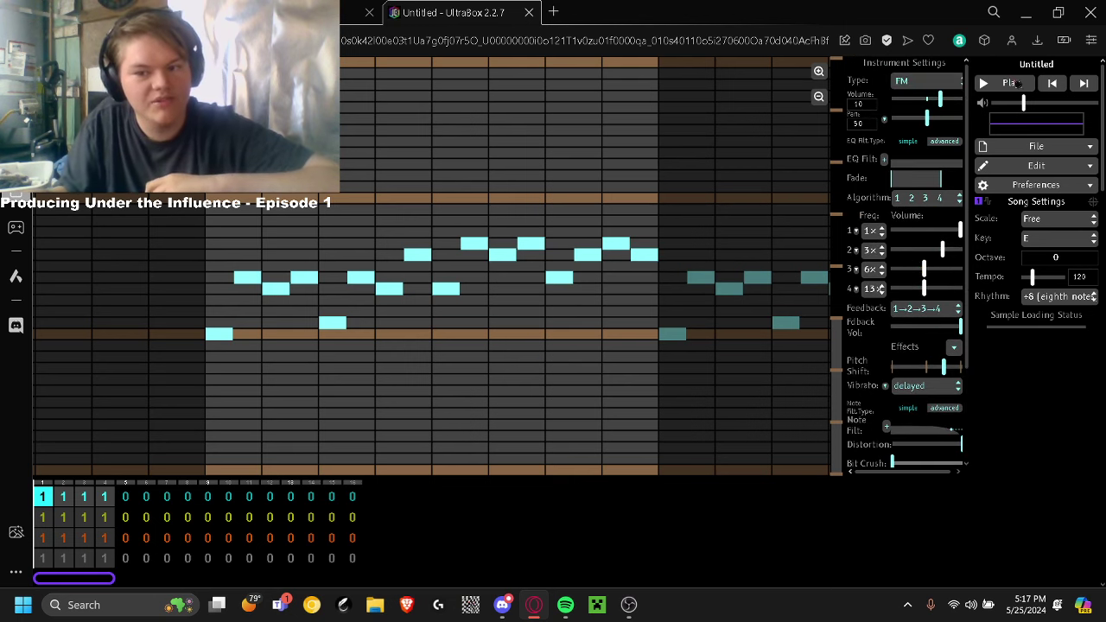
{"action": "left_click", "coordinate": [1003, 83]}
{"action": "left_click", "coordinate": [1003, 83]}
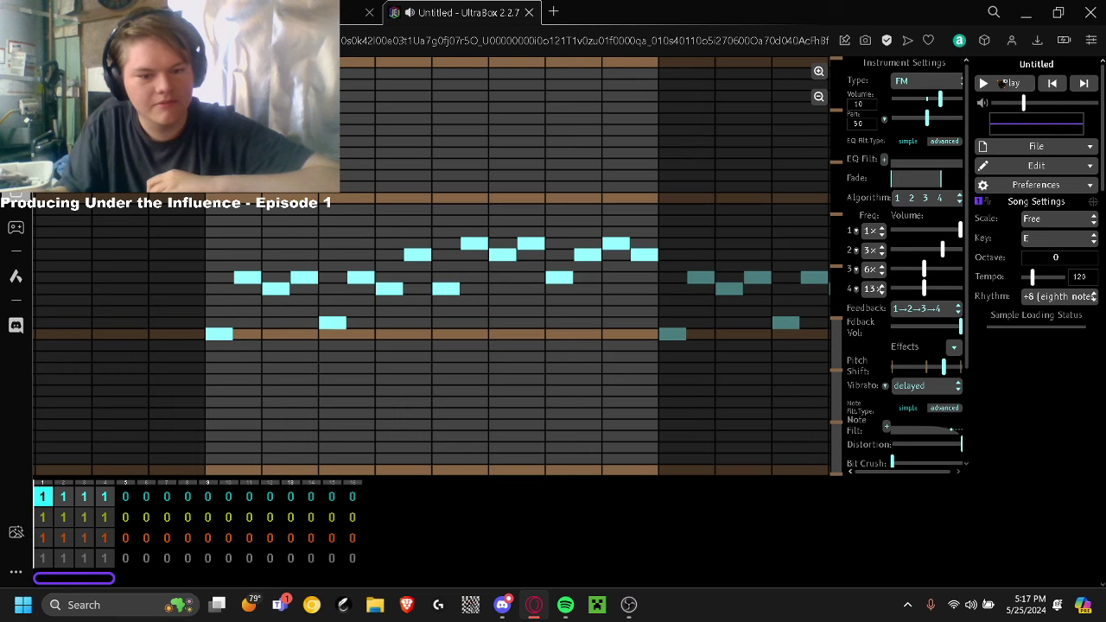
{"action": "scroll", "coordinate": [935, 200], "scroll_direction": "down", "scroll_amount": 2}
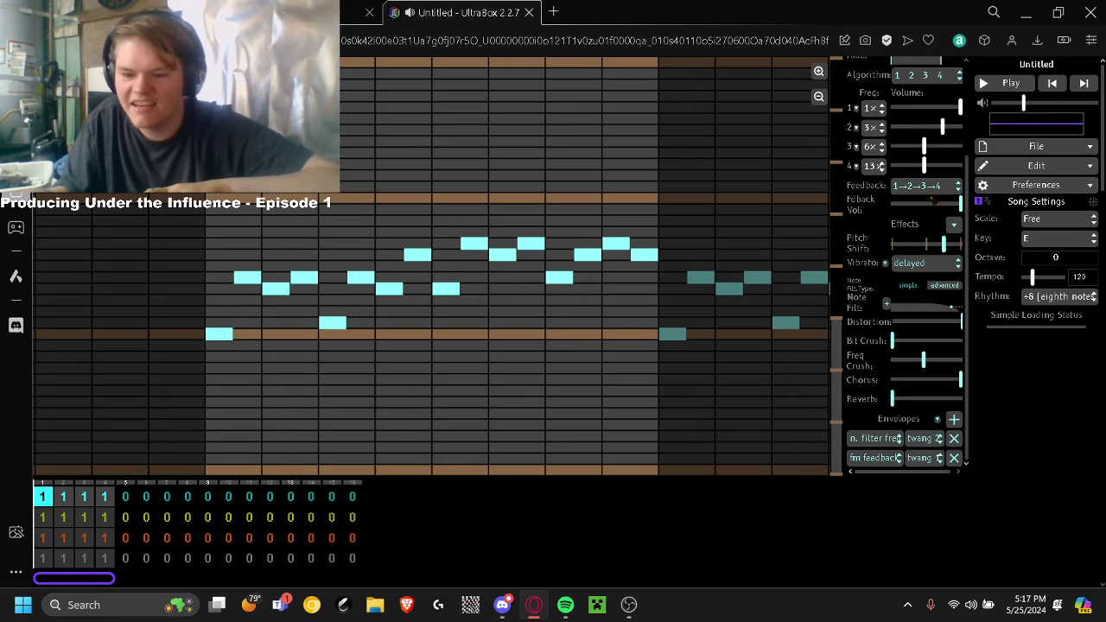
{"action": "scroll", "coordinate": [935, 201], "scroll_direction": "down", "scroll_amount": 2}
{"action": "scroll", "coordinate": [998, 277], "scroll_direction": "up", "scroll_amount": 2}
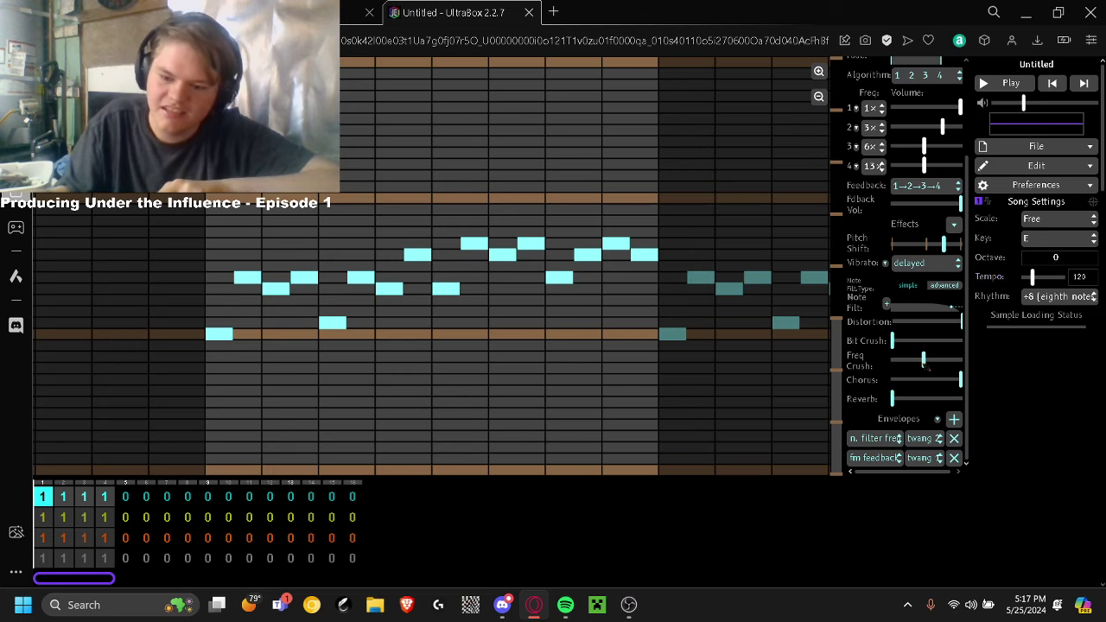
Reduce the FM lead's distortion to about three quarters of its range and play the melody to check the sound
{"action": "left_click", "coordinate": [944, 322]}
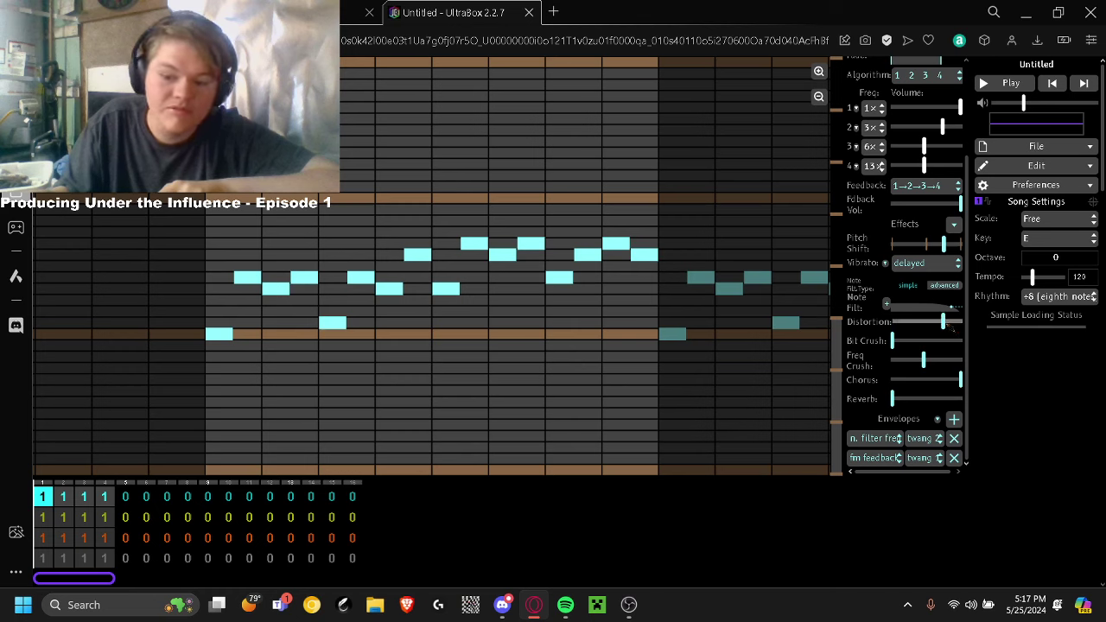
{"action": "left_click", "coordinate": [998, 83]}
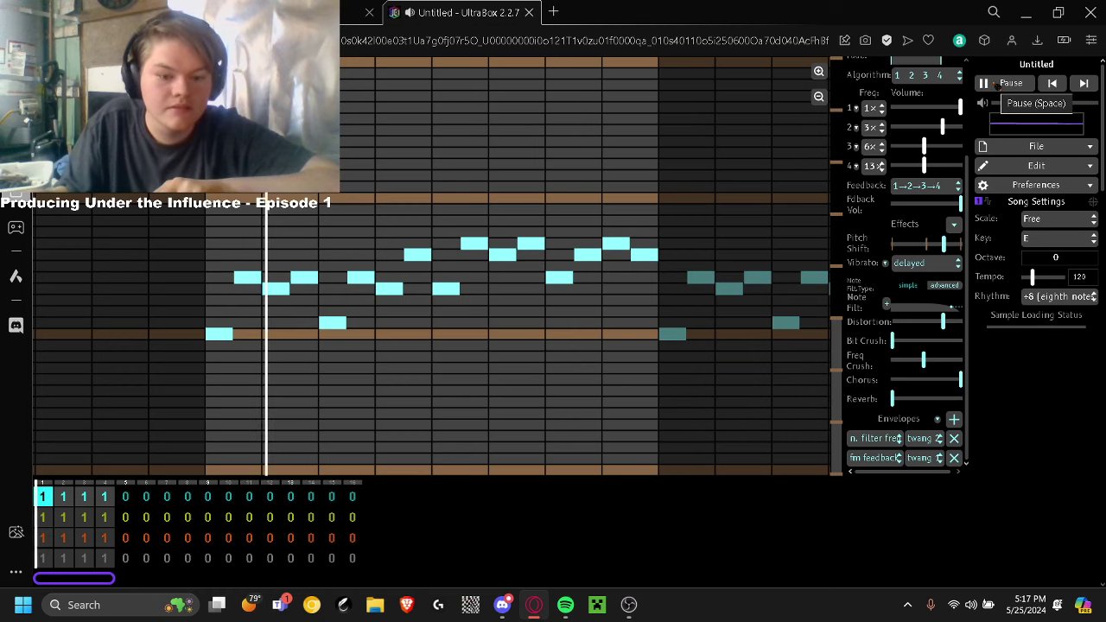
{"action": "left_click", "coordinate": [998, 83]}
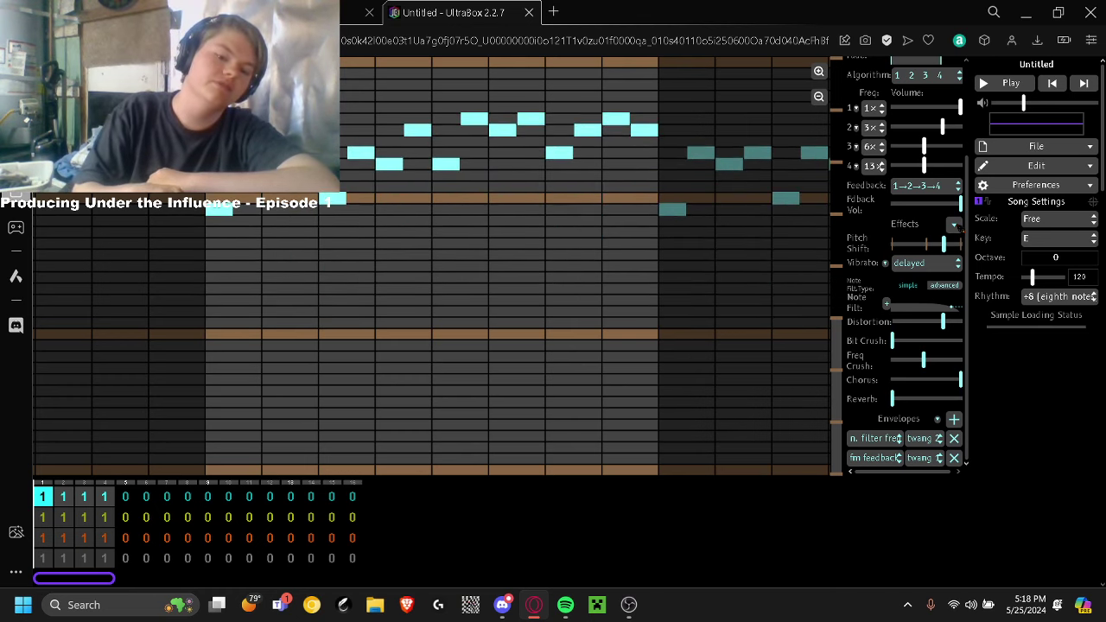
{"action": "scroll", "coordinate": [836, 257], "scroll_direction": "up", "scroll_amount": 3}
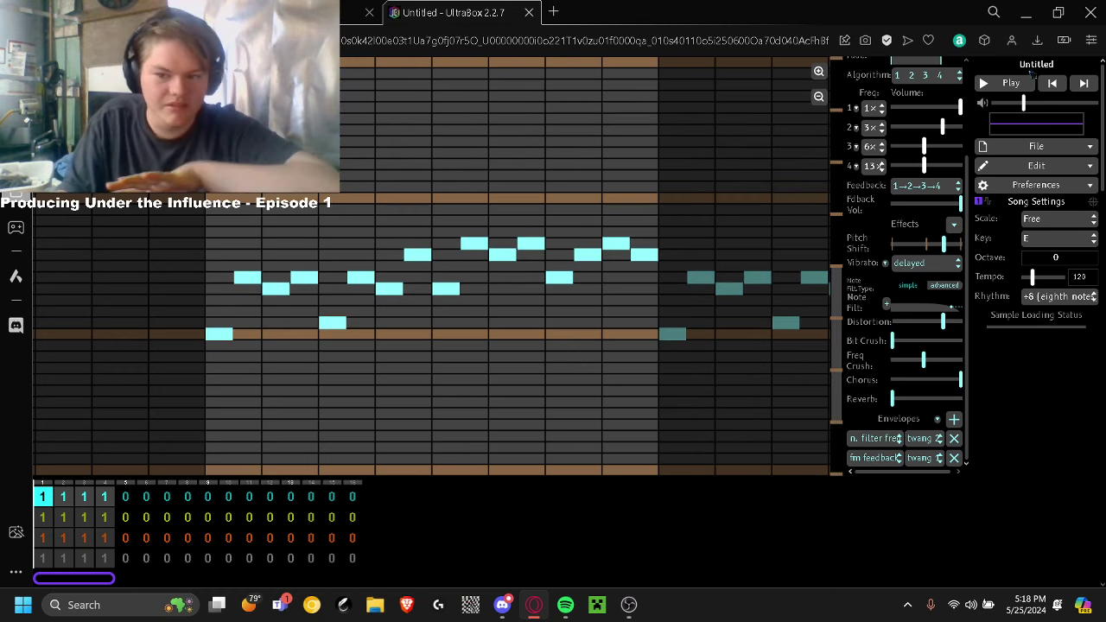
{"action": "left_click", "coordinate": [1011, 83]}
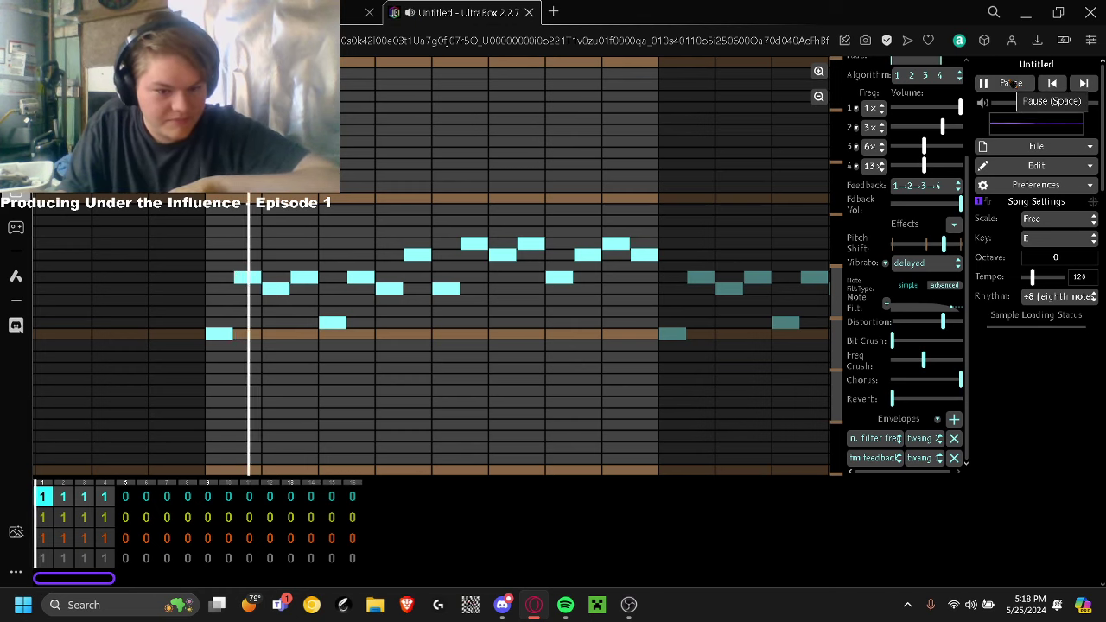
{"action": "left_click", "coordinate": [1012, 83]}
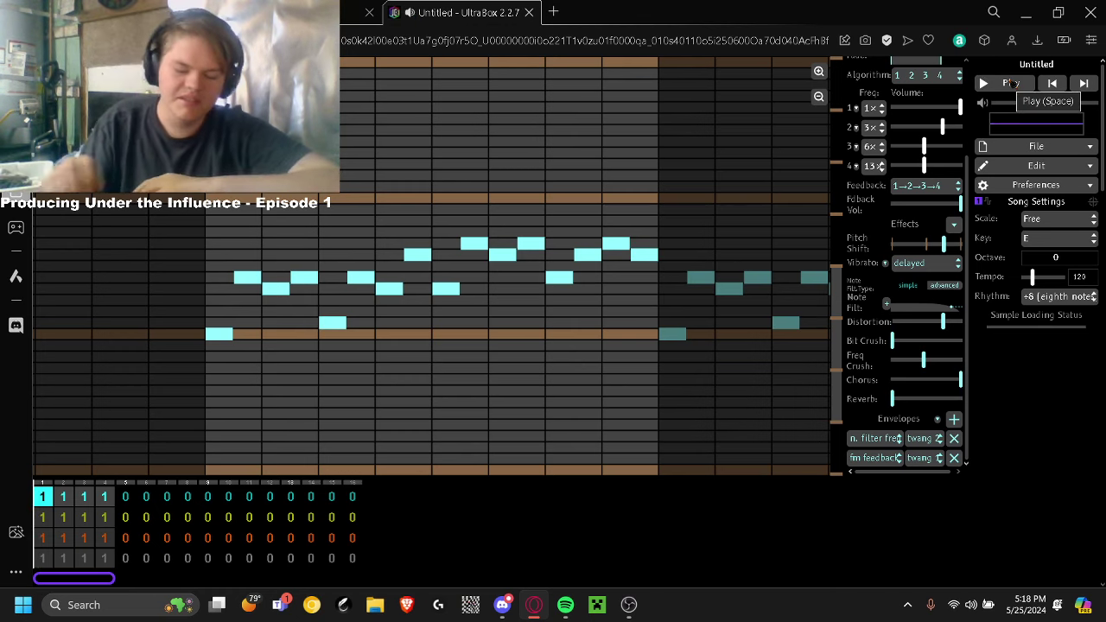
Raise the volumes of FM operators 2, 3 and 4 to the maximum and set operator 4's frequency to 12×
{"action": "left_click_drag", "start_coordinate": [942, 127], "coordinate": [960, 146]}
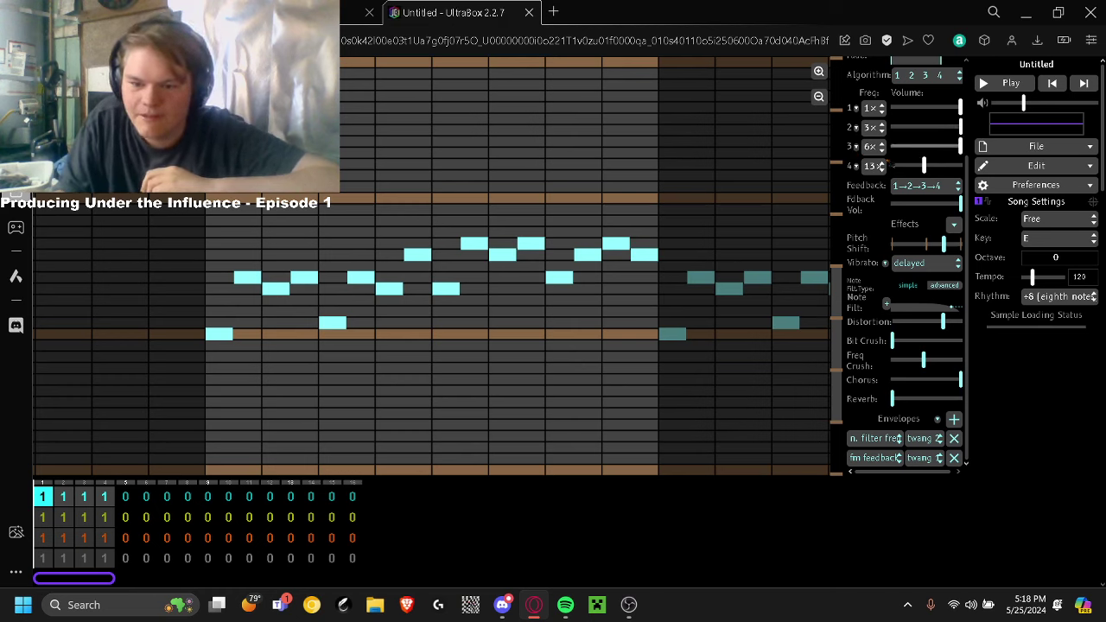
{"action": "left_click", "coordinate": [875, 165]}
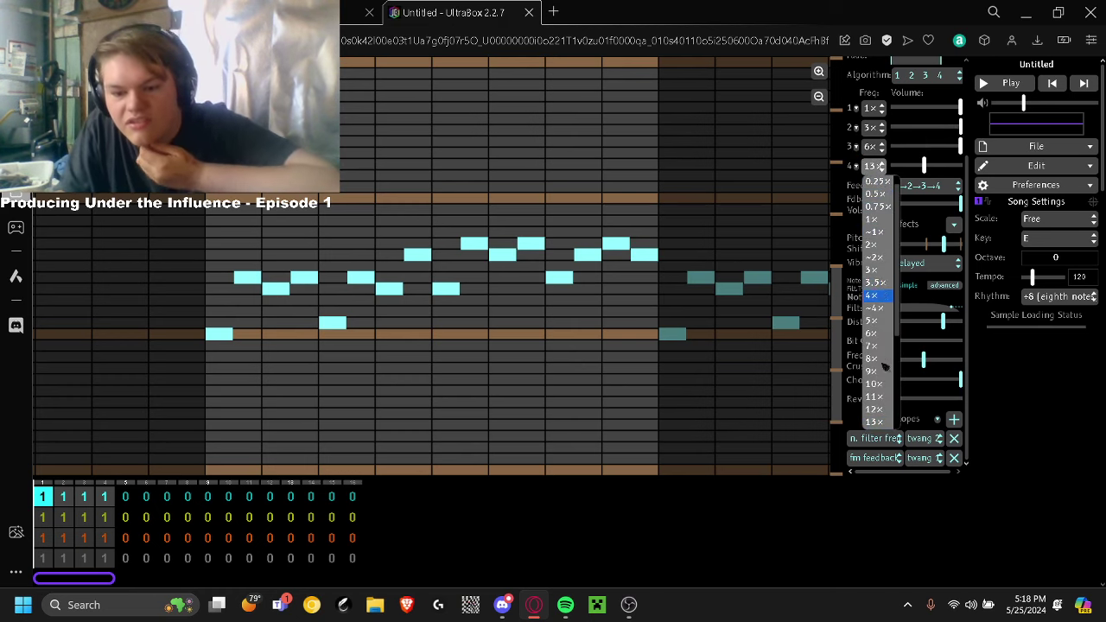
{"action": "left_click", "coordinate": [875, 422]}
{"action": "left_click_drag", "start_coordinate": [924, 166], "coordinate": [960, 165]}
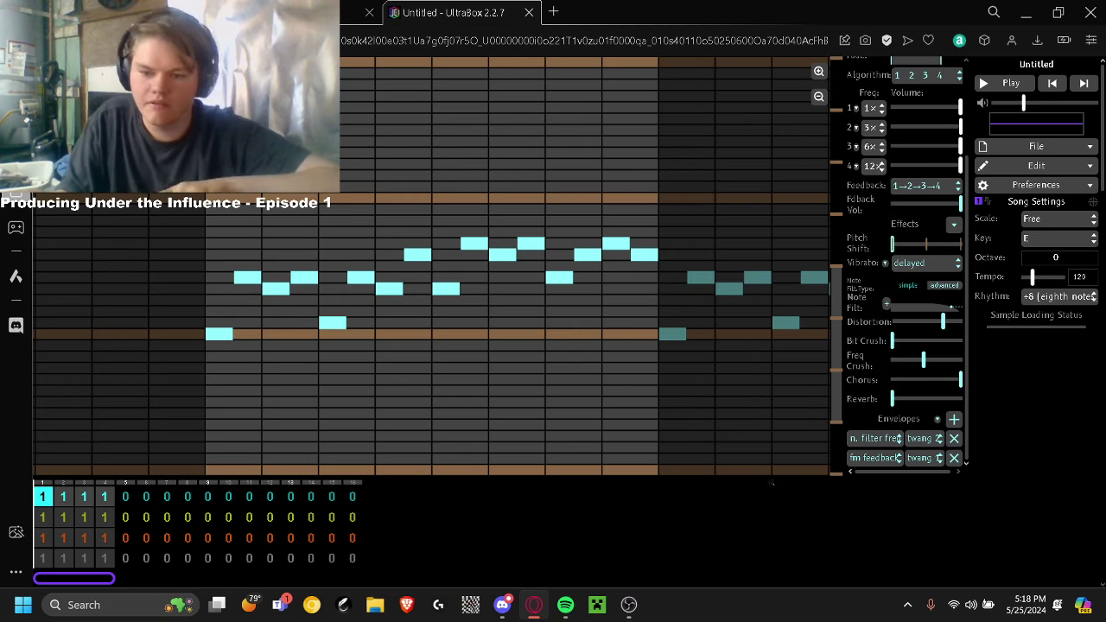
Set the FM lead's pitch shift to its lowest value and its reverb to about a third
{"action": "left_click_drag", "start_coordinate": [944, 245], "coordinate": [893, 244]}
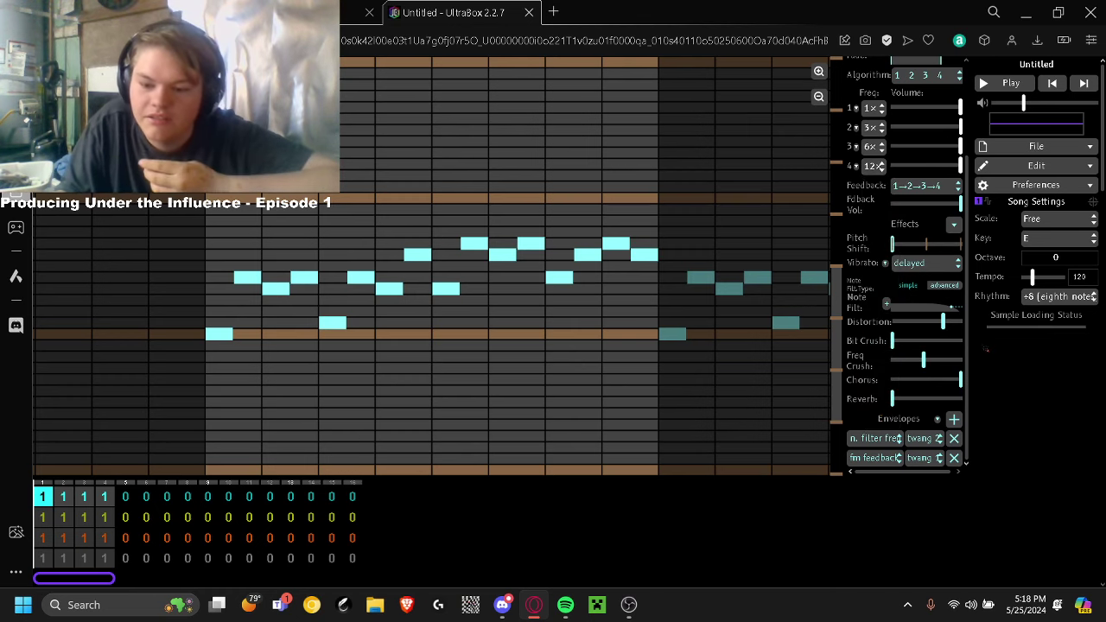
{"action": "left_click", "coordinate": [914, 400]}
Remove the note filter frequency and FM feedback envelopes from the lead and play the melody
{"action": "left_click", "coordinate": [954, 439]}
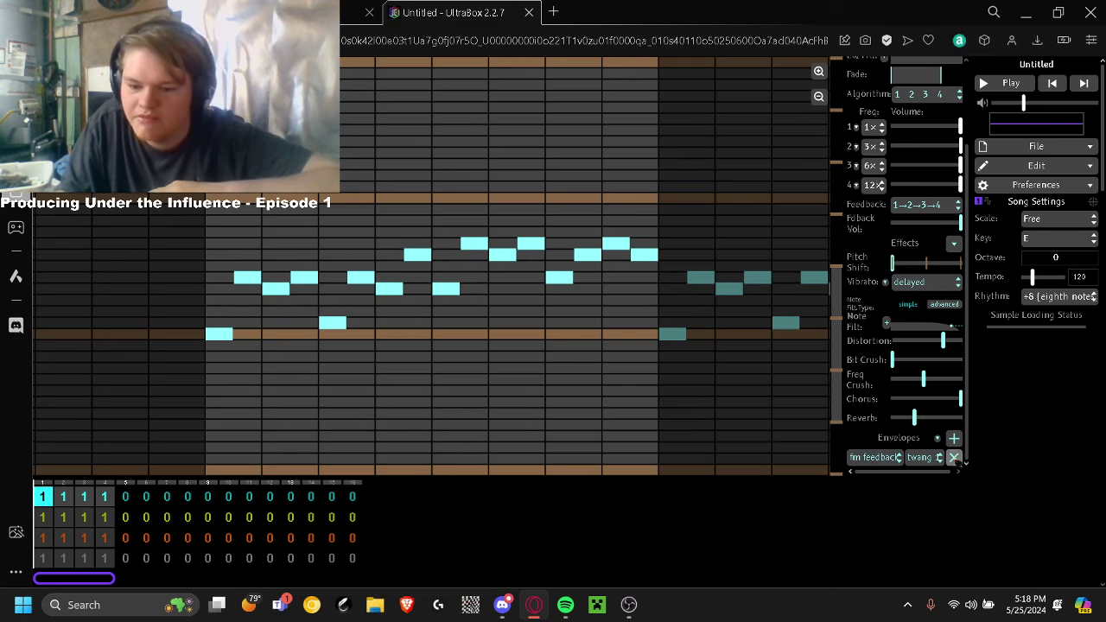
{"action": "left_click", "coordinate": [954, 263]}
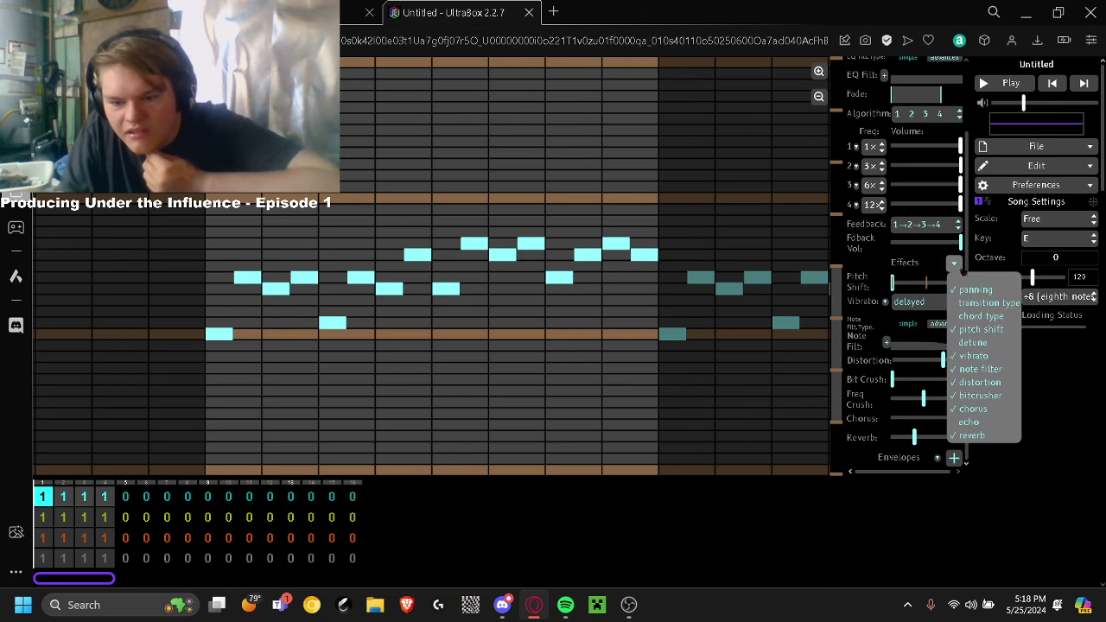
{"action": "key", "text": "Escape"}
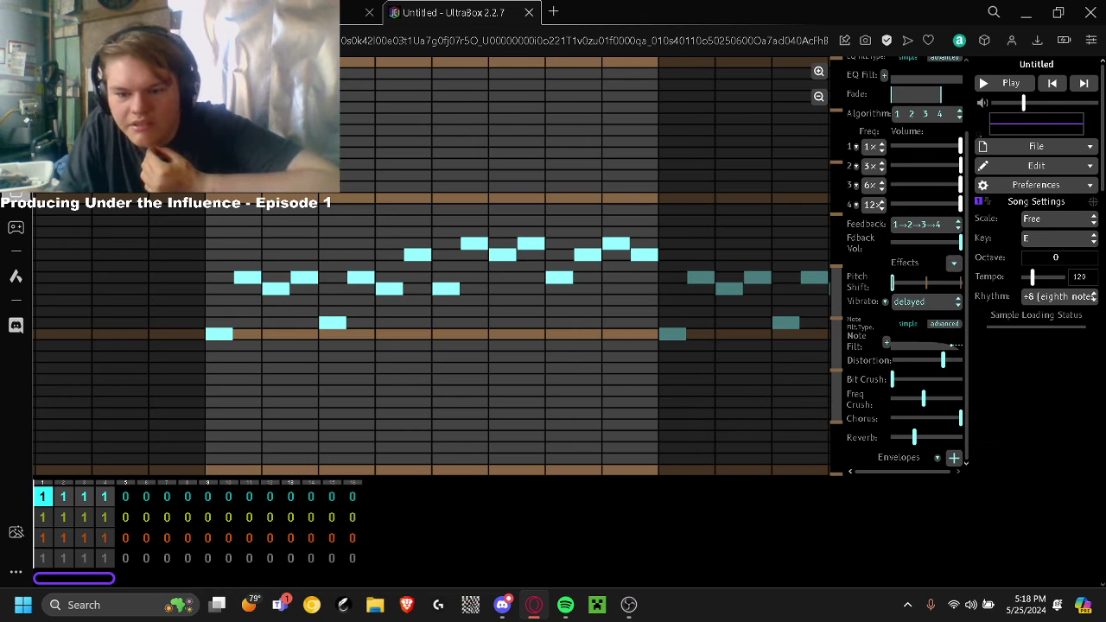
{"action": "left_click", "coordinate": [1000, 83]}
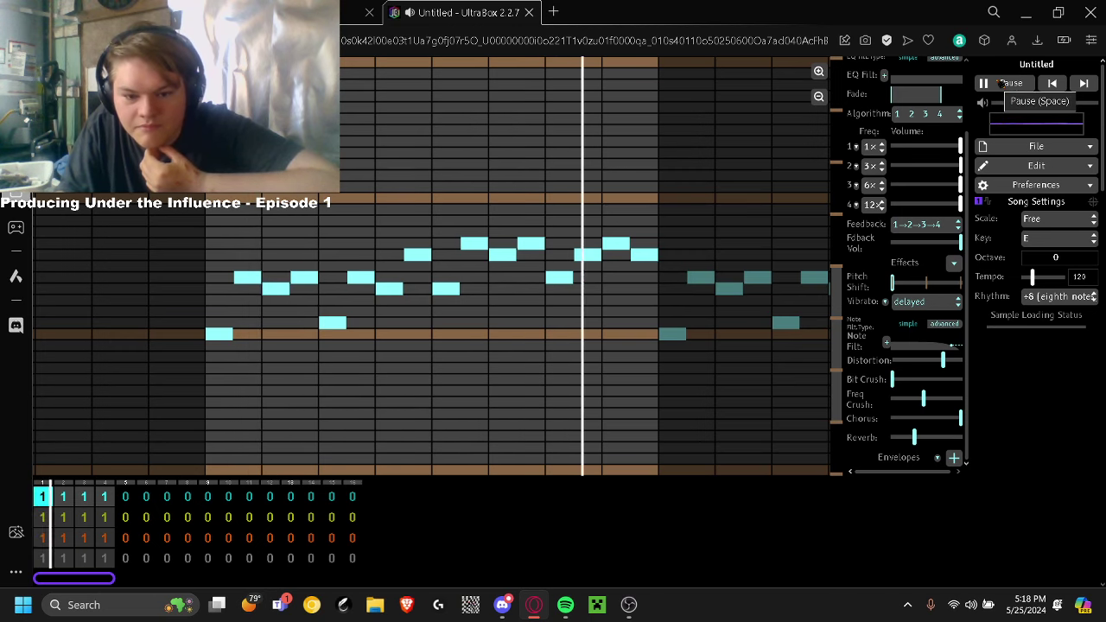
{"action": "left_click", "coordinate": [1000, 83]}
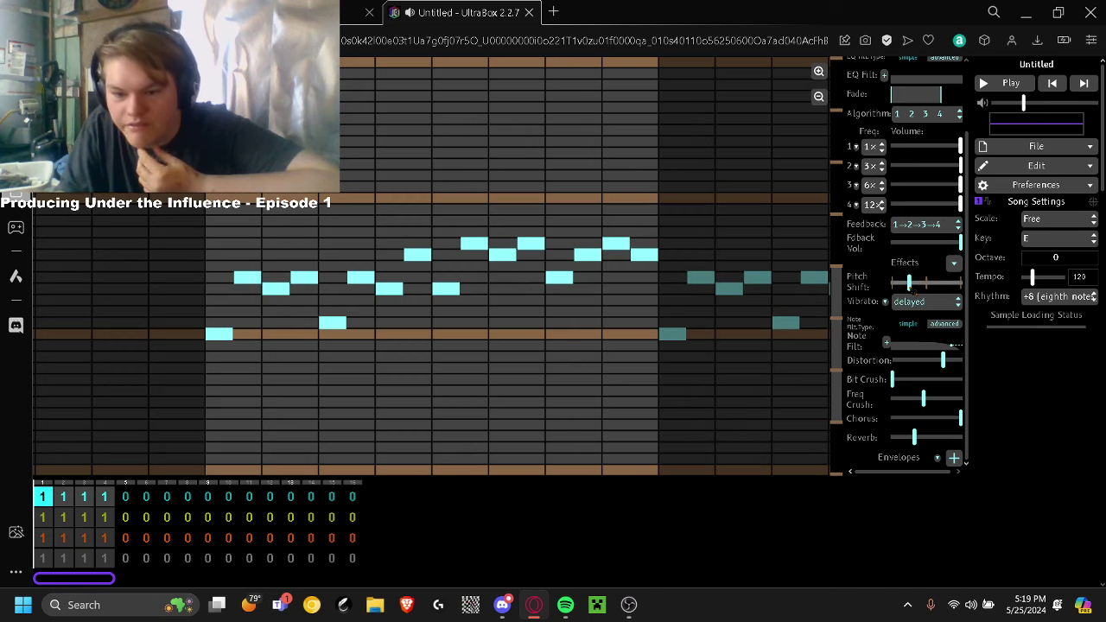
Play the melody with the pitch shift at about a quarter of its range, and return the pitch shift to its lowest value
{"action": "left_click", "coordinate": [1001, 83]}
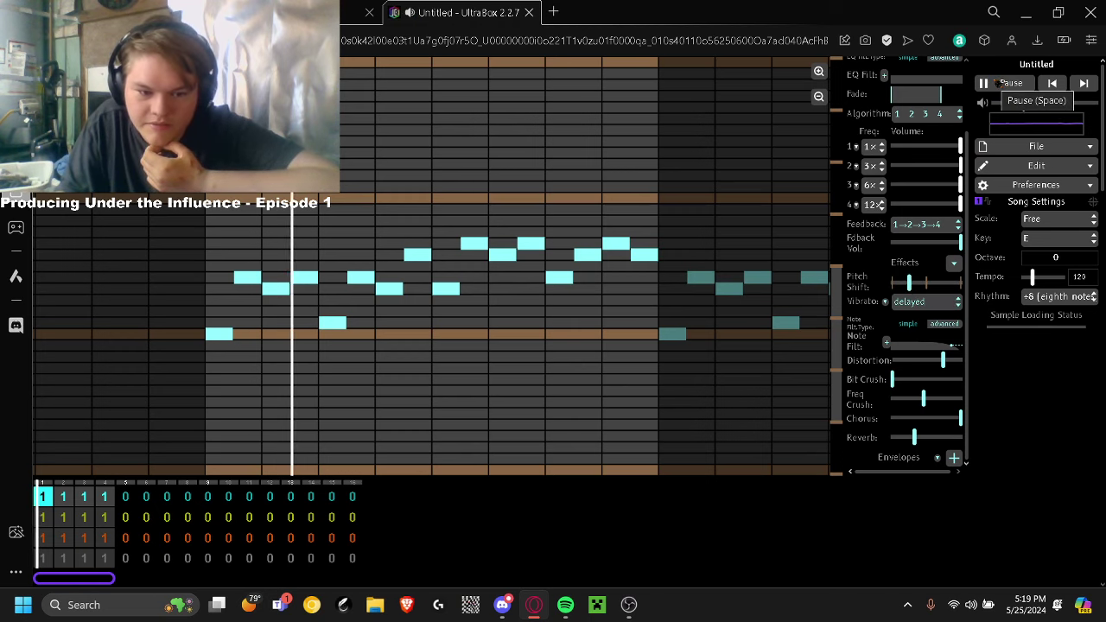
{"action": "left_click", "coordinate": [997, 83]}
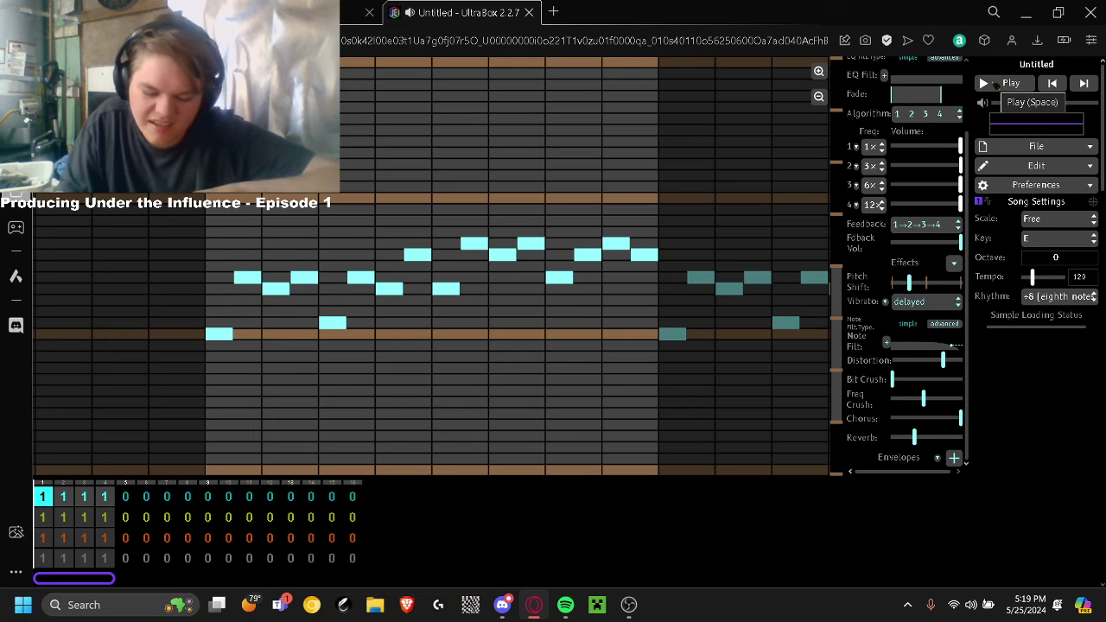
{"action": "left_click_drag", "start_coordinate": [911, 291], "coordinate": [894, 286]}
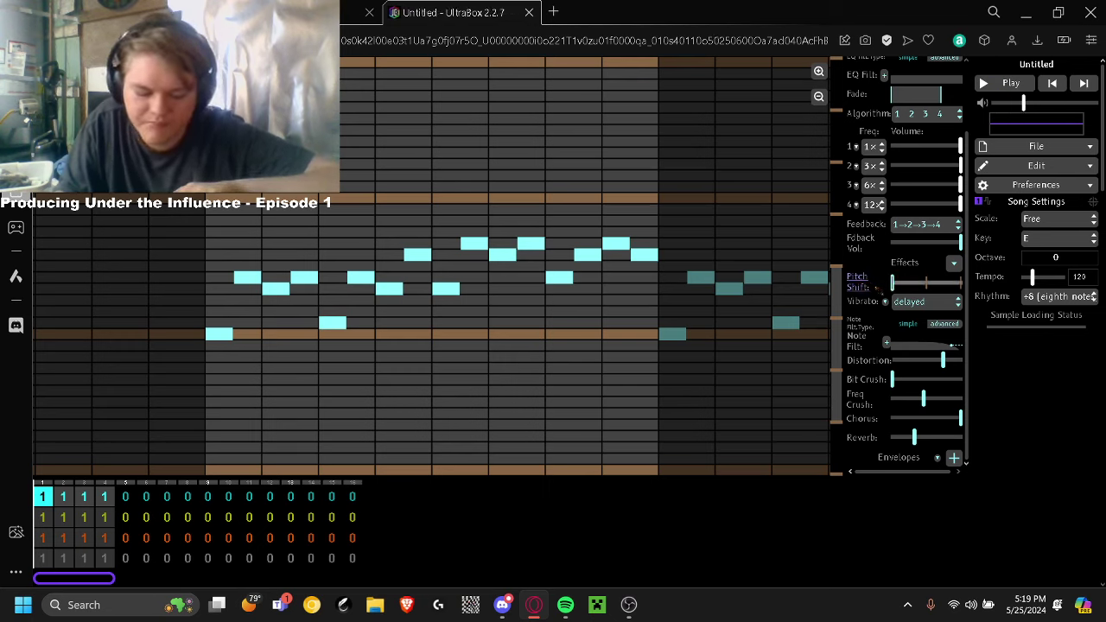
Change the first channel's instrument from FM to a custom chip sound
{"action": "scroll", "coordinate": [878, 288], "scroll_direction": "up", "scroll_amount": 2}
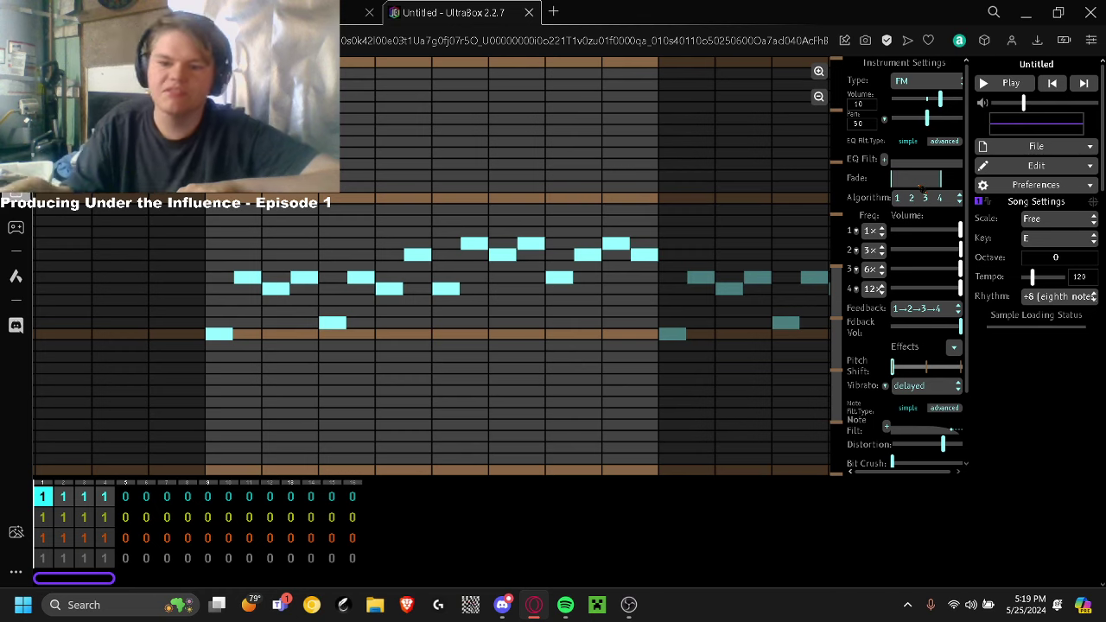
{"action": "left_click", "coordinate": [902, 80]}
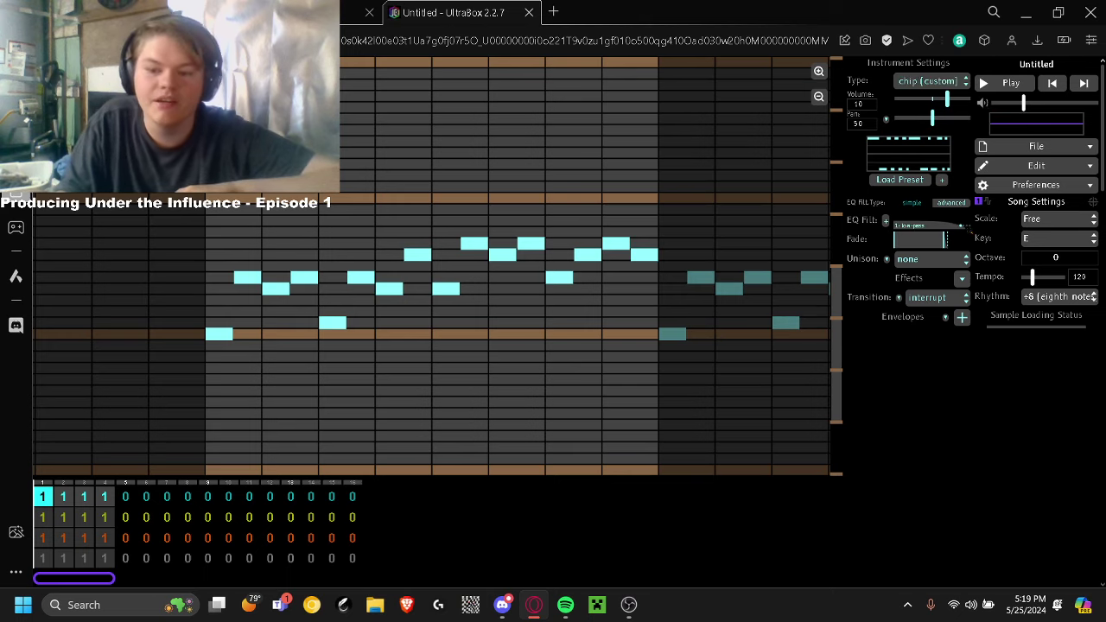
Raise the frequency of the chip instrument's low-pass EQ filter point slightly and play the melody briefly
{"action": "left_click_drag", "start_coordinate": [957, 224], "coordinate": [961, 223]}
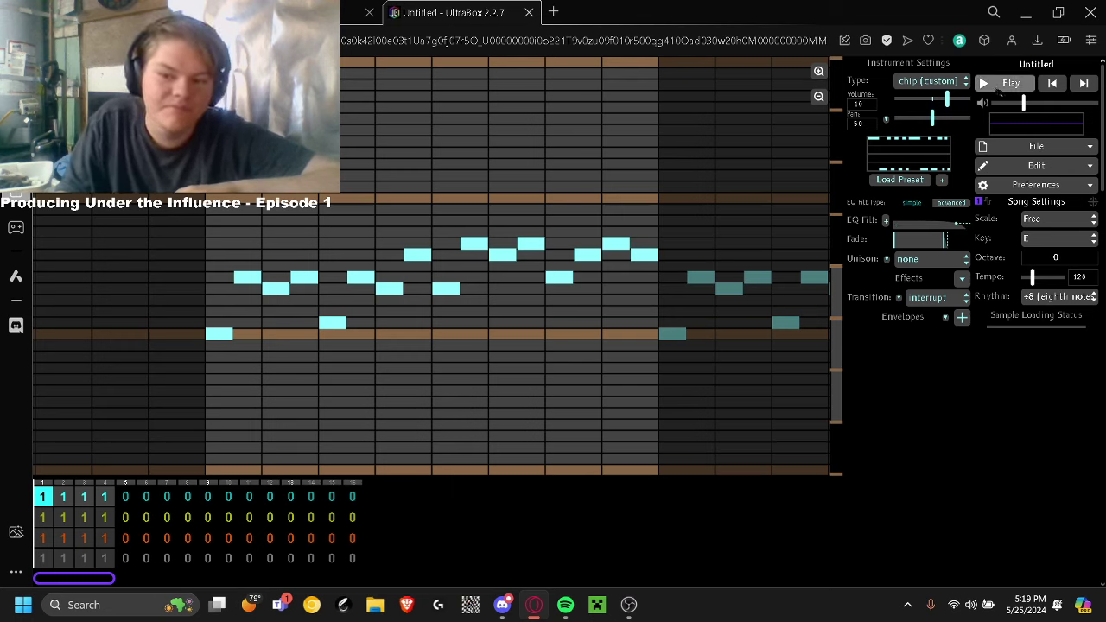
{"action": "left_click", "coordinate": [1000, 89]}
{"action": "left_click", "coordinate": [999, 90]}
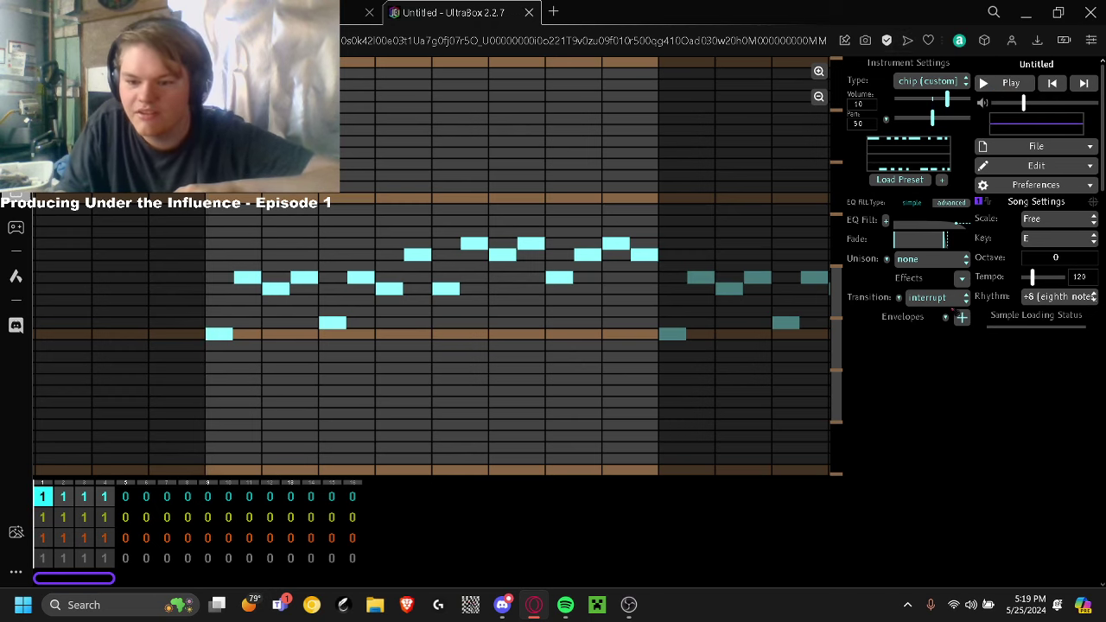
Add the pitch shift effect to the custom chip instrument and play the melody's first bar
{"action": "left_click", "coordinate": [962, 277]}
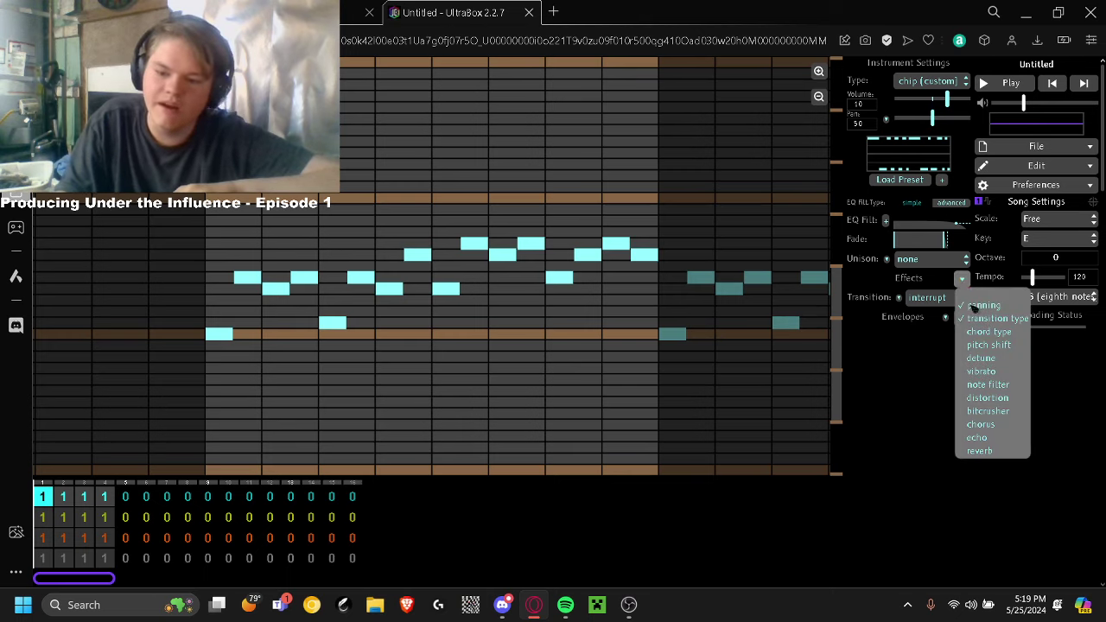
{"action": "left_click", "coordinate": [987, 343]}
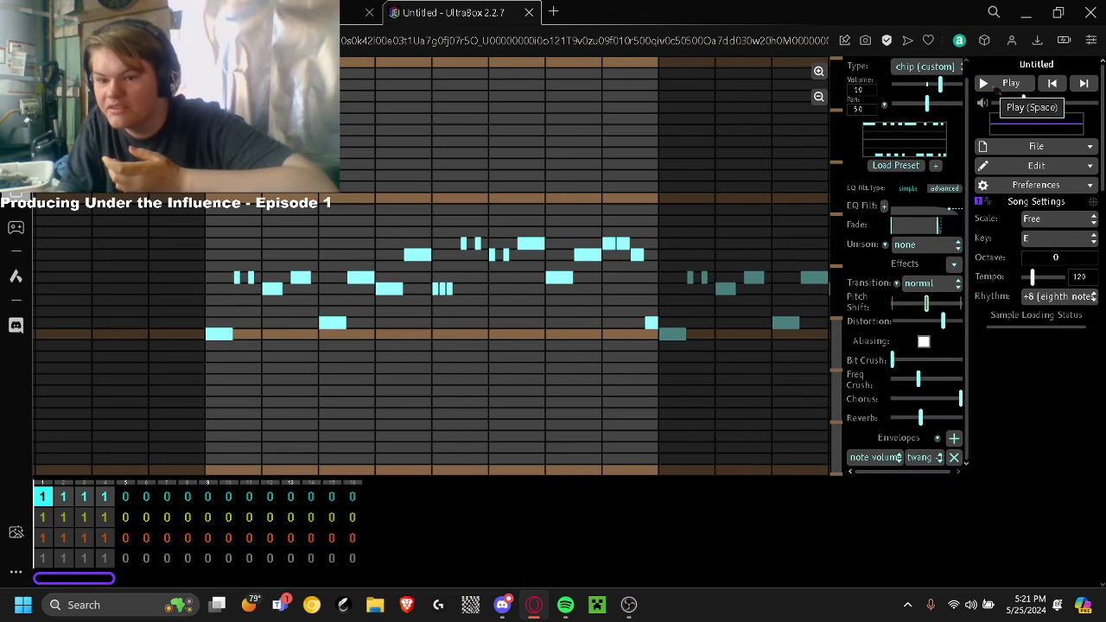
{"action": "left_click", "coordinate": [996, 87]}
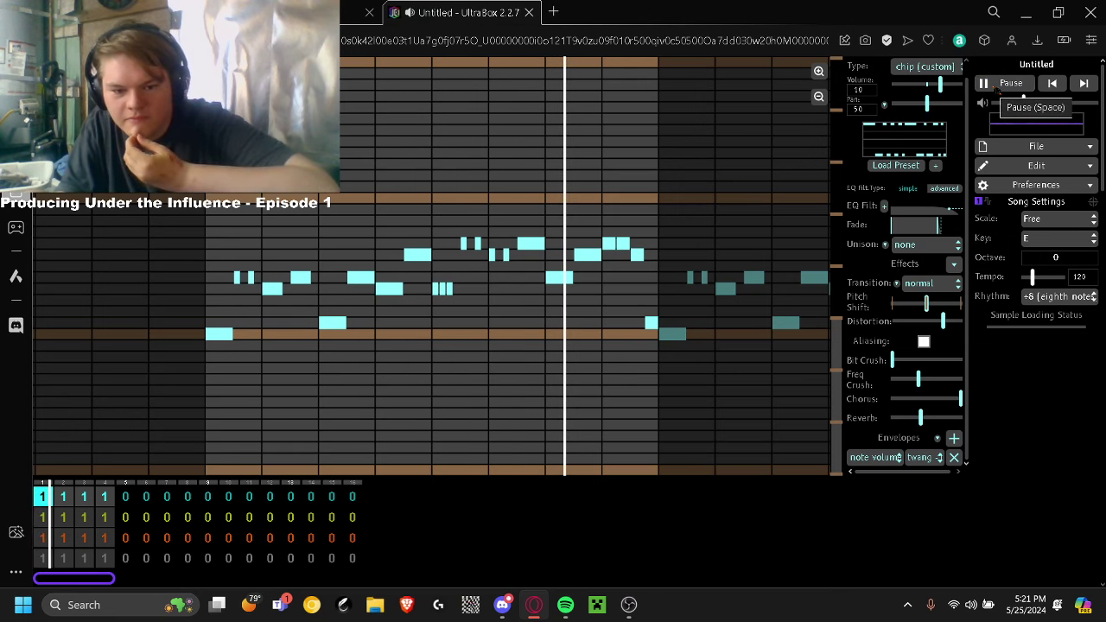
{"action": "left_click", "coordinate": [996, 86]}
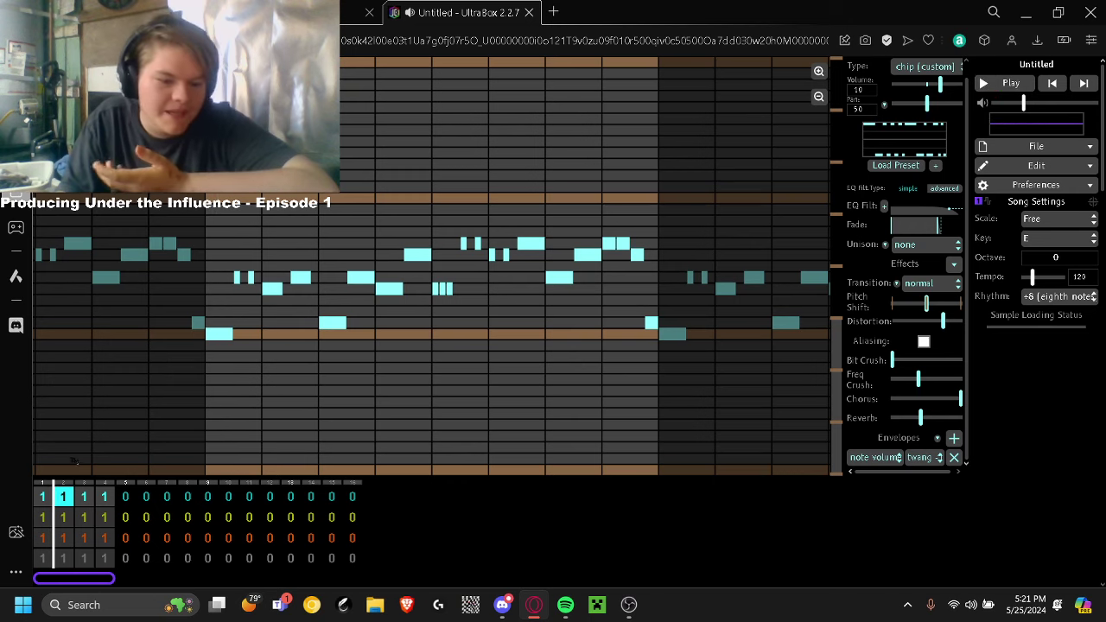
{"action": "left_click", "coordinate": [42, 496]}
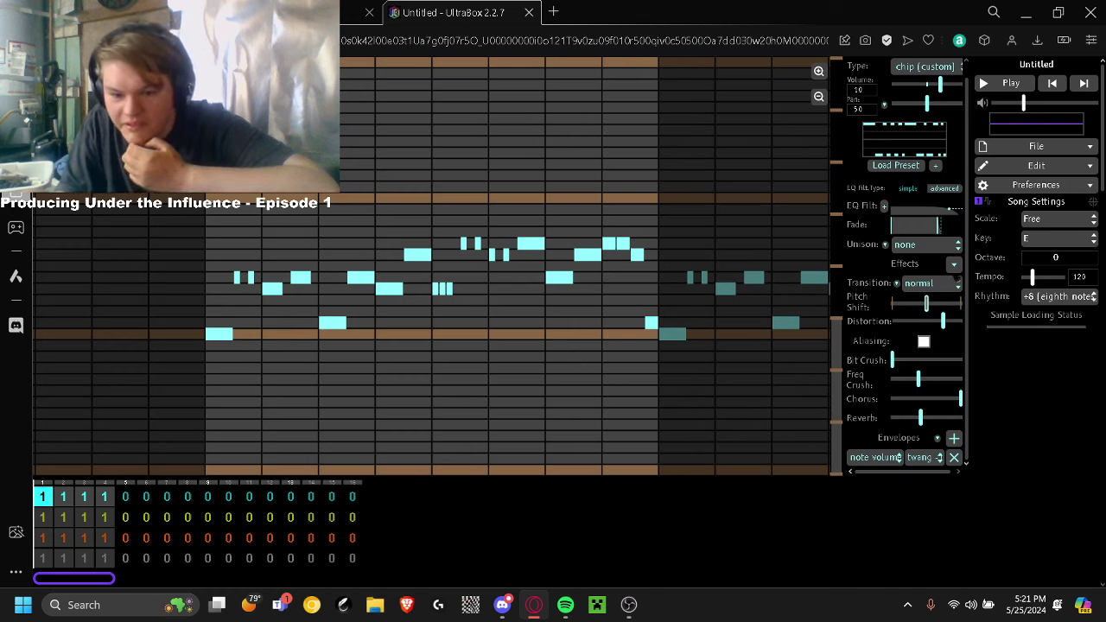
{"action": "left_click", "coordinate": [954, 264]}
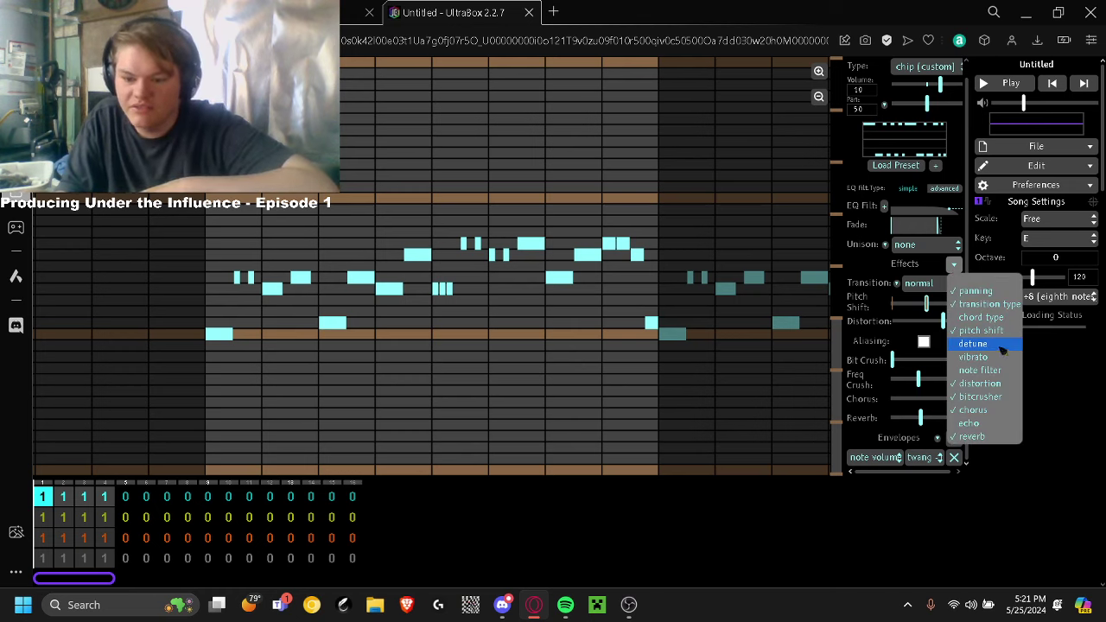
{"action": "left_click", "coordinate": [1053, 353]}
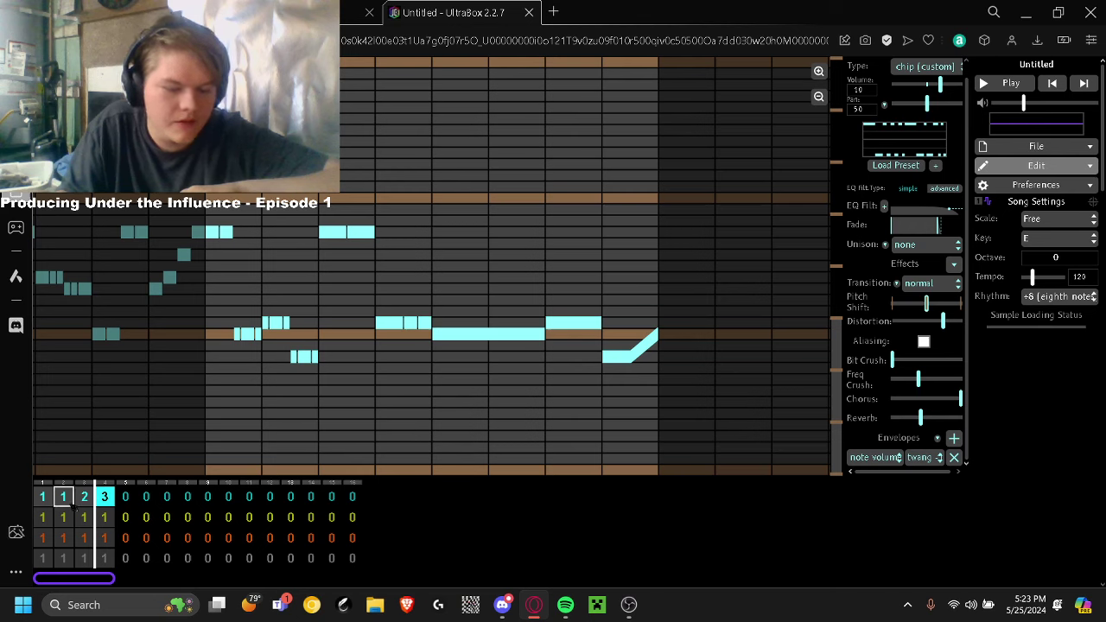
Play the lead melody from the first bar through the fourth, and replay the start of the first bar
{"action": "left_click", "coordinate": [45, 498]}
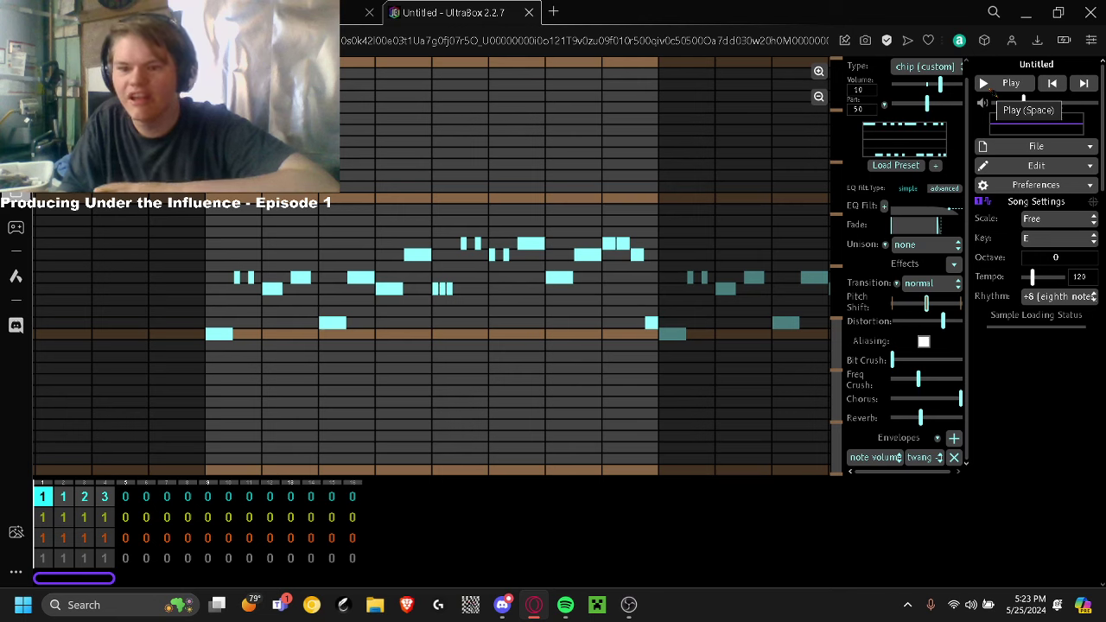
{"action": "left_click", "coordinate": [992, 90]}
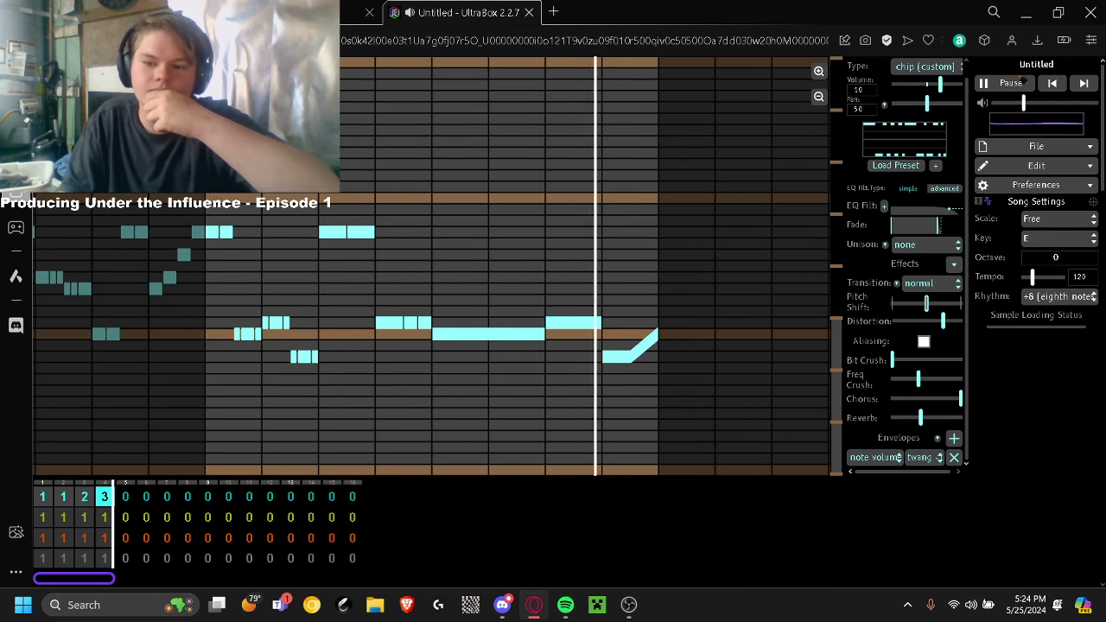
{"action": "left_click", "coordinate": [1021, 82]}
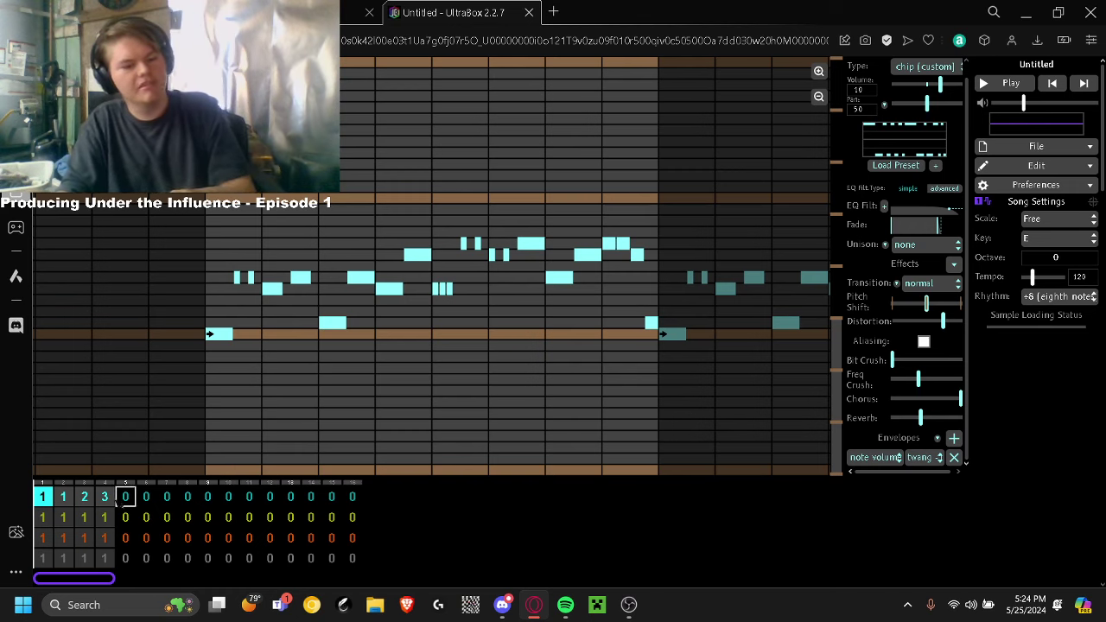
{"action": "left_click", "coordinate": [1006, 83]}
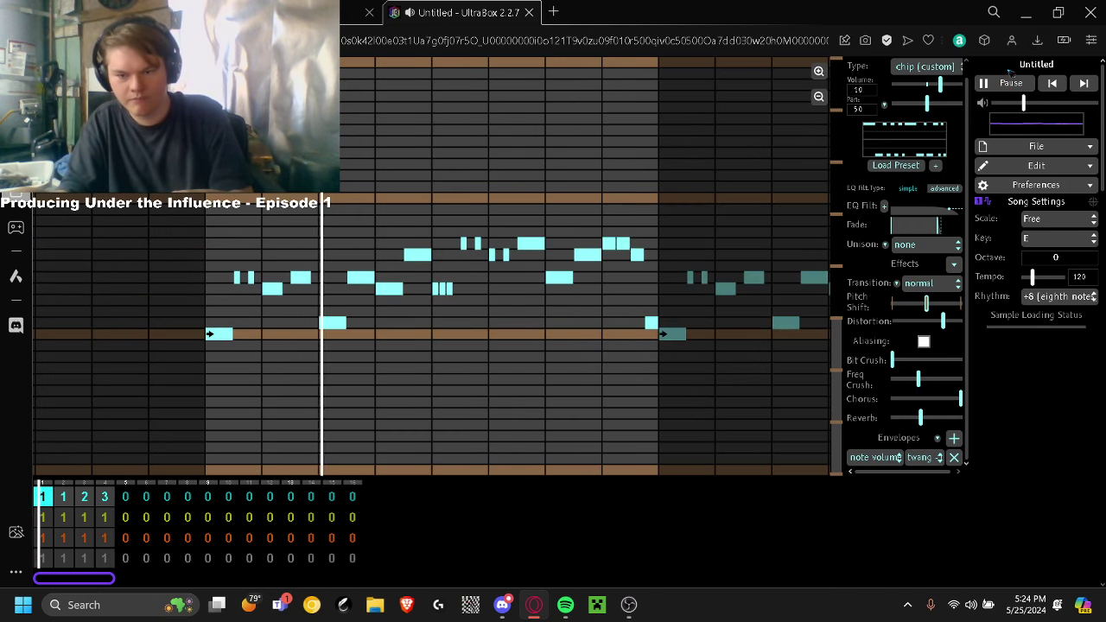
{"action": "left_click", "coordinate": [1006, 83]}
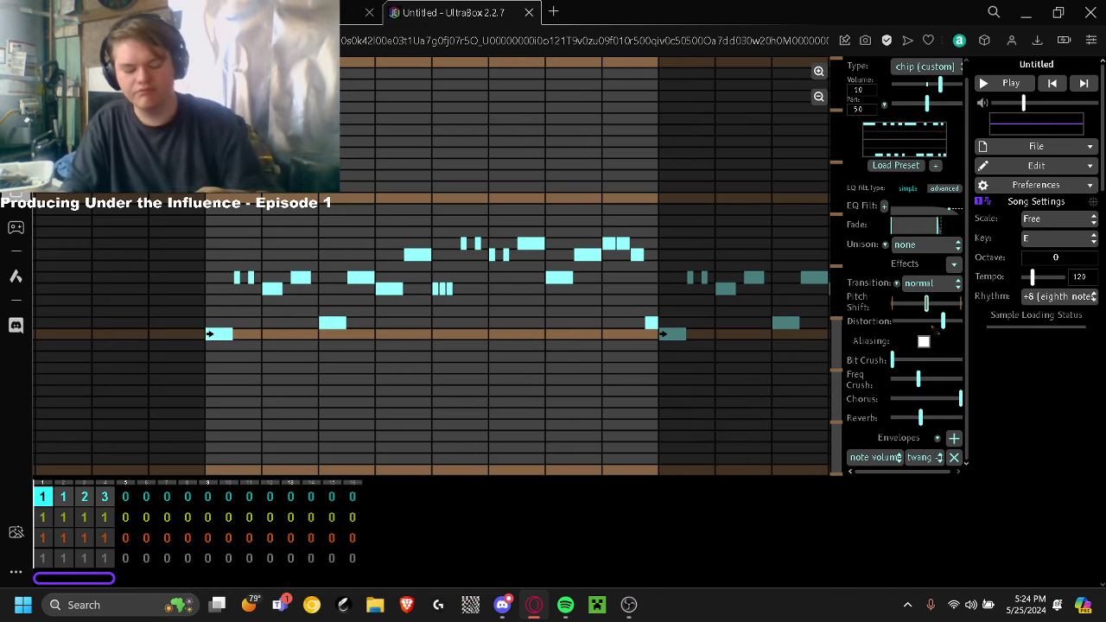
{"action": "scroll", "coordinate": [923, 320], "scroll_direction": "down", "scroll_amount": 2}
{"action": "scroll", "coordinate": [1046, 340], "scroll_direction": "up", "scroll_amount": 2}
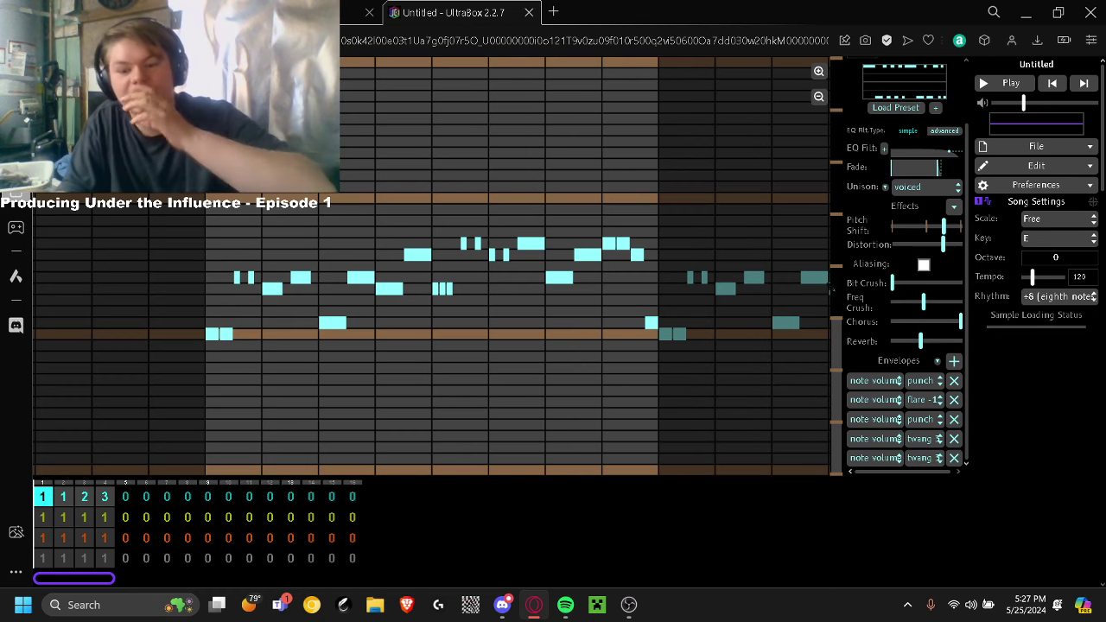
{"action": "scroll", "coordinate": [861, 299], "scroll_direction": "up", "scroll_amount": 1}
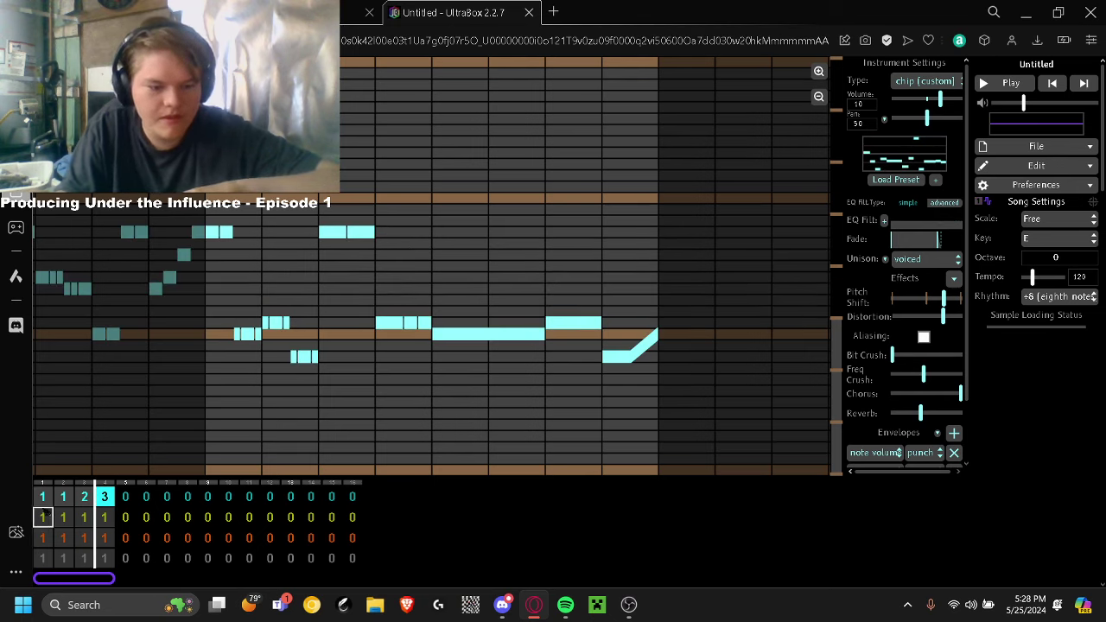
Raise the song's master volume slightly and play the lead melody from the first bar through the fourth
{"action": "left_click", "coordinate": [43, 496]}
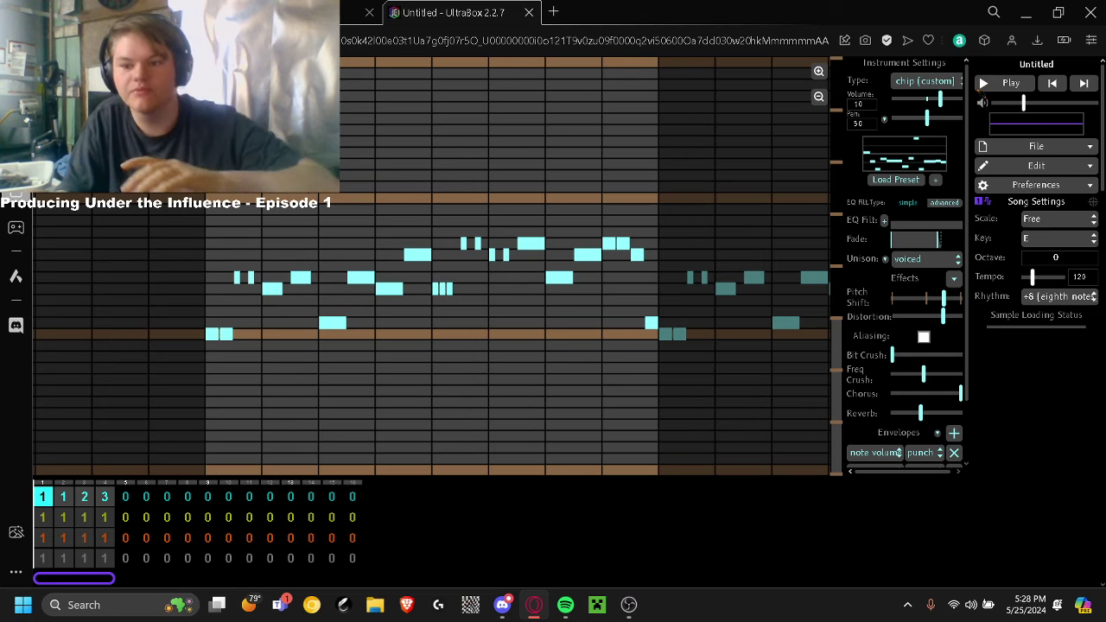
{"action": "left_click_drag", "start_coordinate": [1023, 102], "coordinate": [1041, 104]}
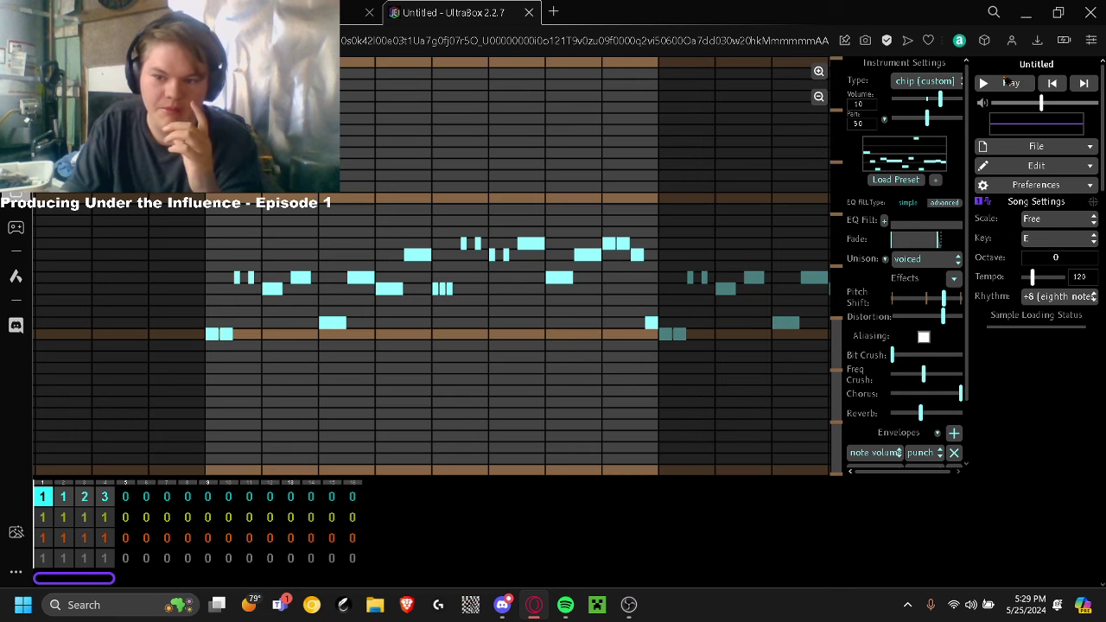
{"action": "left_click", "coordinate": [1006, 82]}
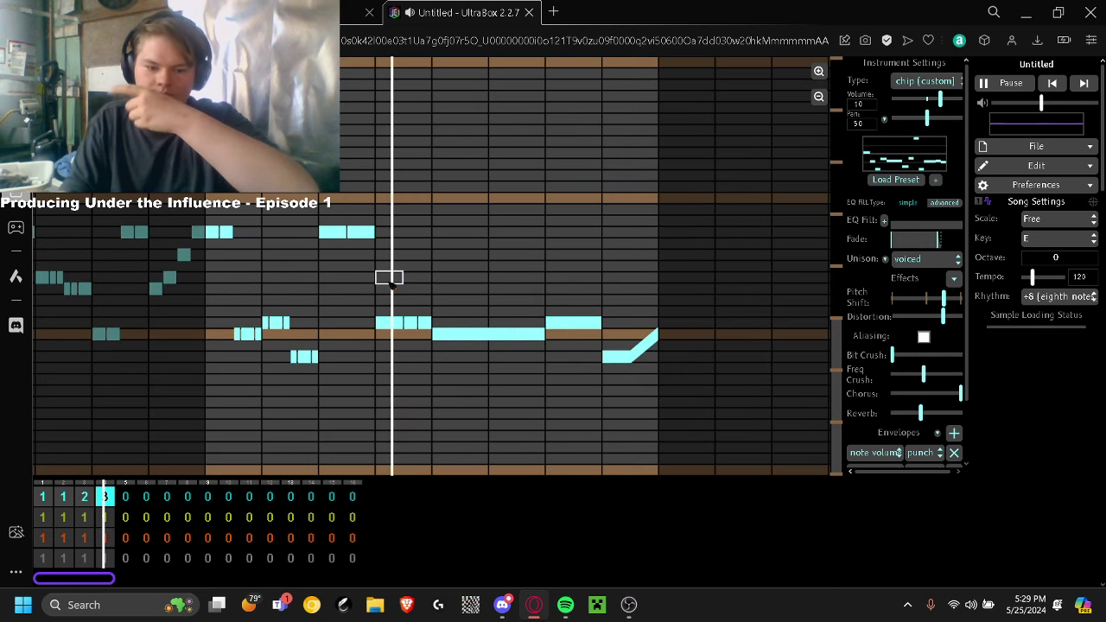
{"action": "left_click", "coordinate": [994, 86]}
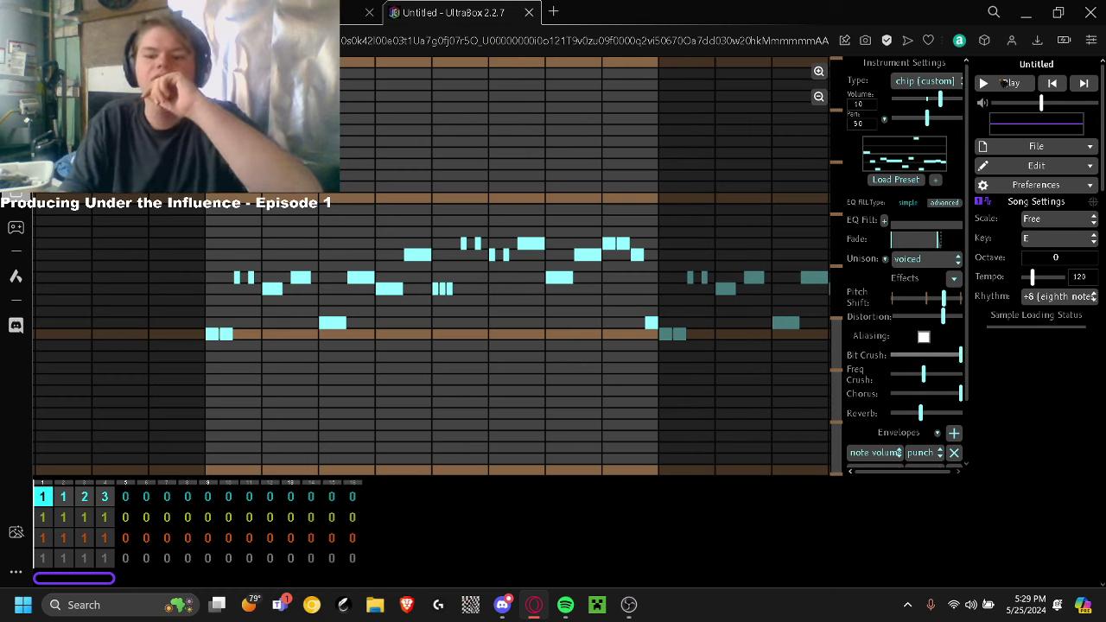
Play the first bar with the bit crush at its maximum, and again with it at about 40 percent of its range
{"action": "left_click", "coordinate": [1003, 83]}
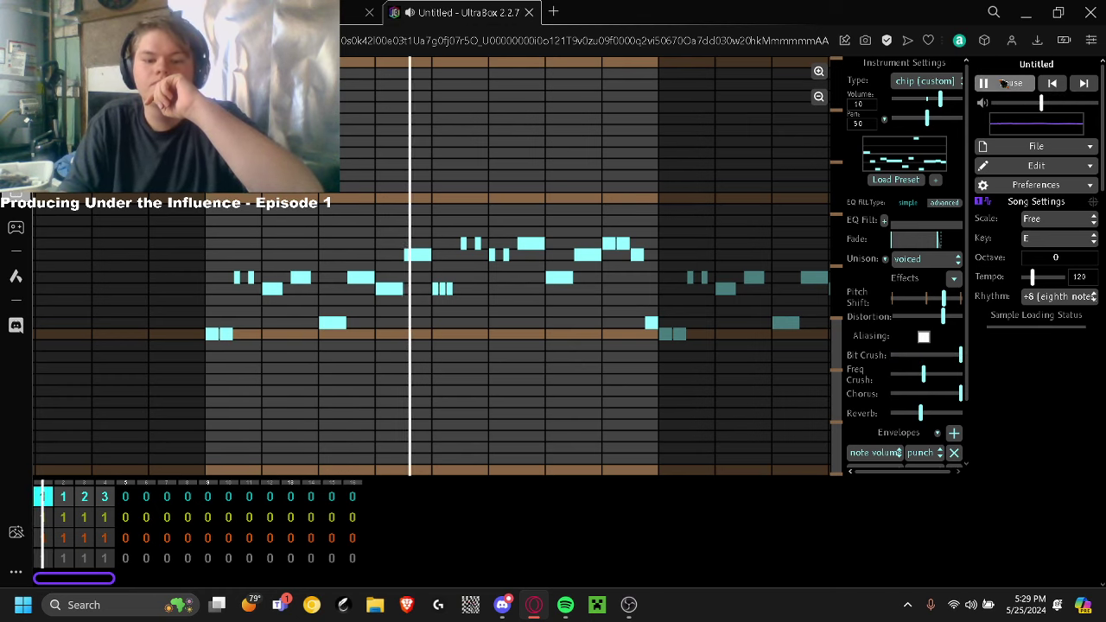
{"action": "left_click", "coordinate": [1002, 82]}
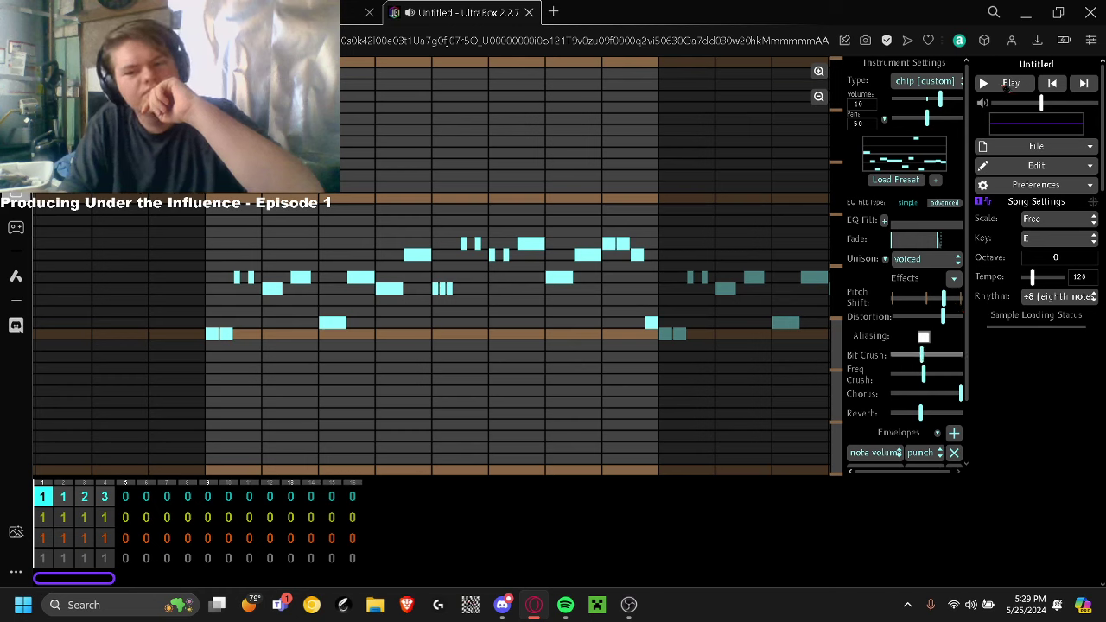
{"action": "left_click", "coordinate": [1005, 88]}
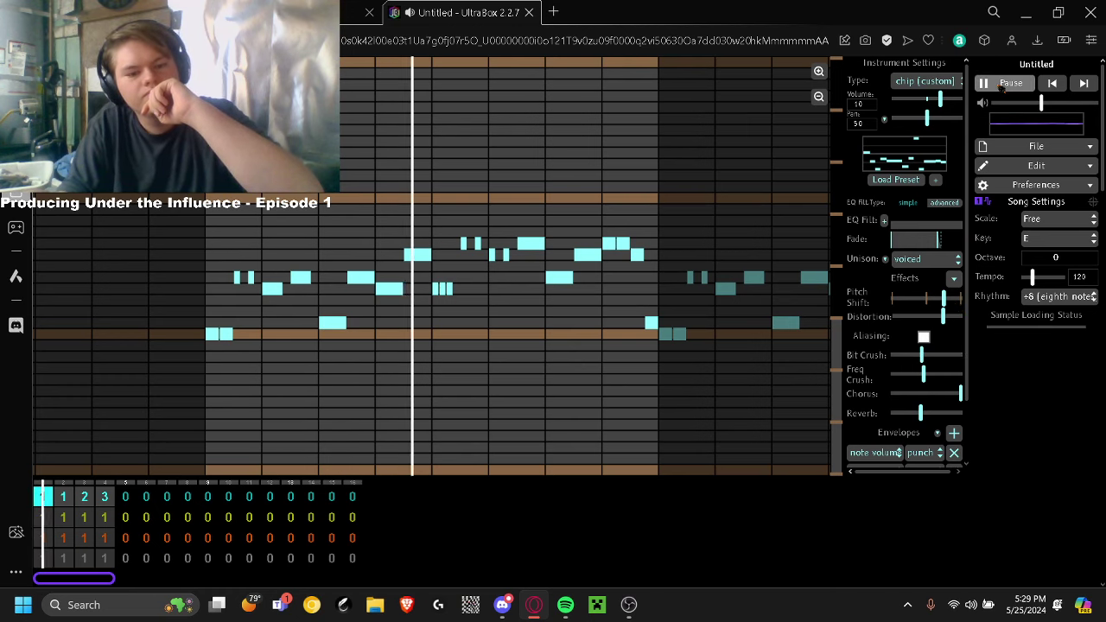
{"action": "left_click", "coordinate": [1003, 87]}
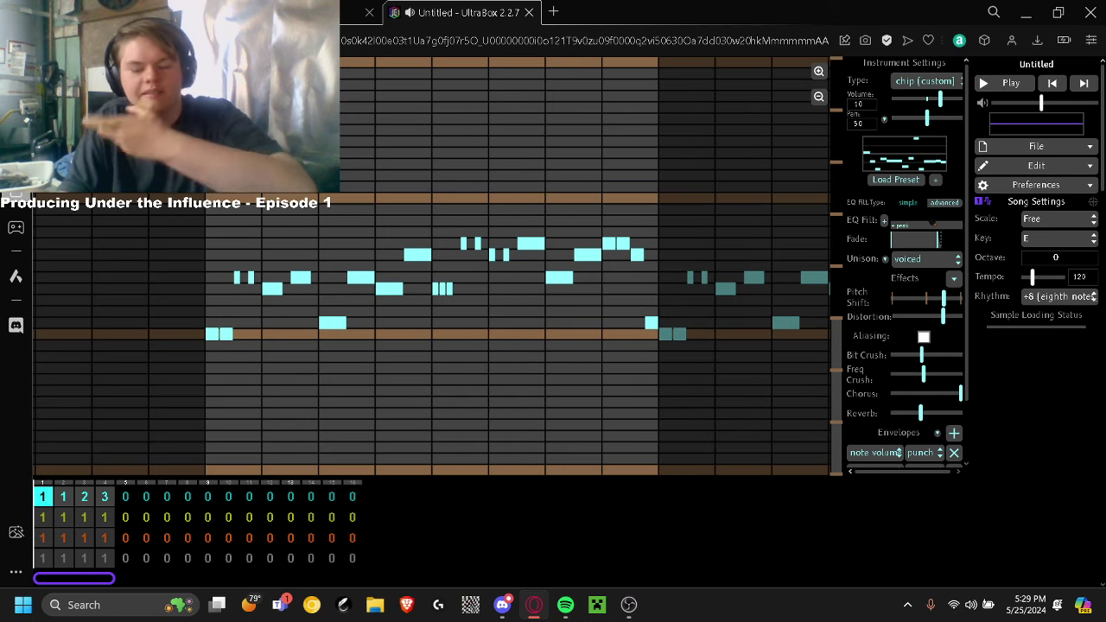
Undo the last change and play the four-bar lead melody from the first bar
{"action": "key", "text": "ctrl+z"}
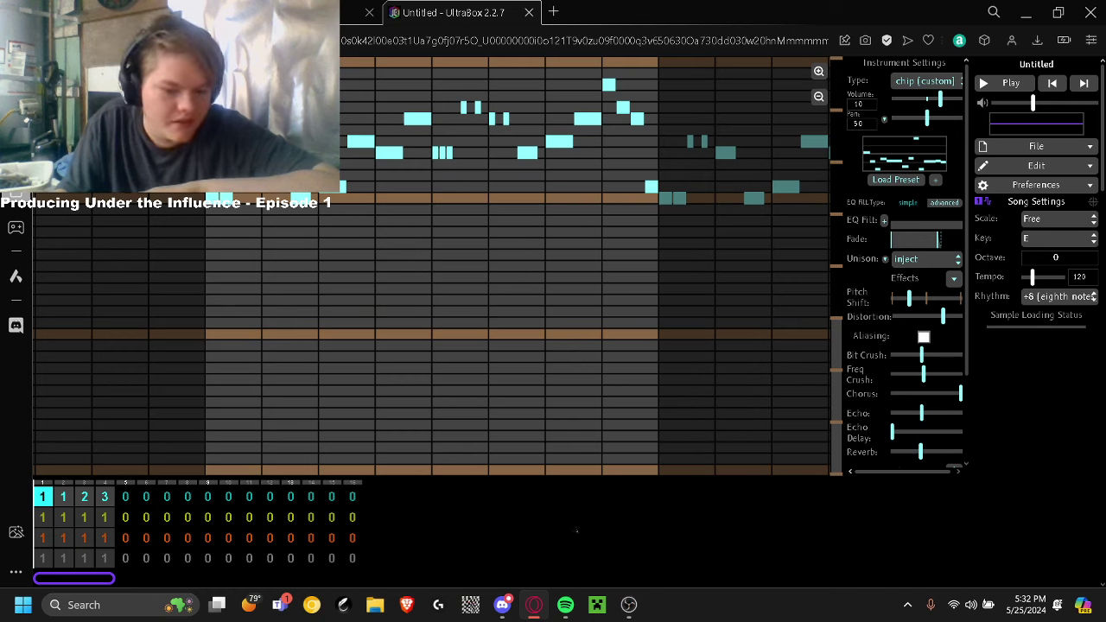
{"action": "left_click", "coordinate": [983, 83]}
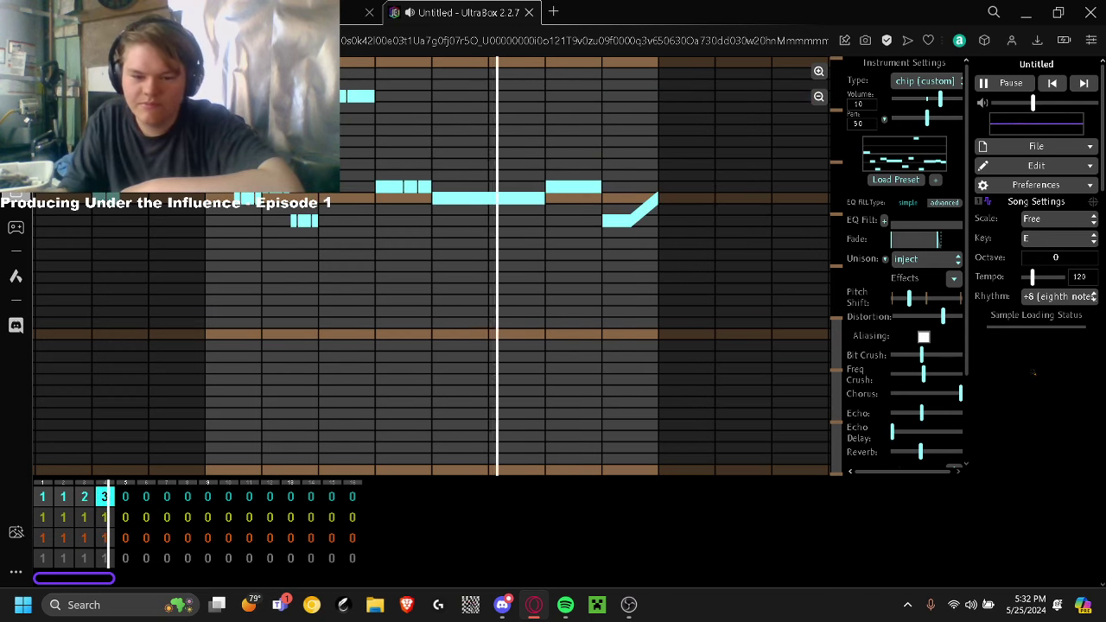
{"action": "left_click", "coordinate": [1017, 86]}
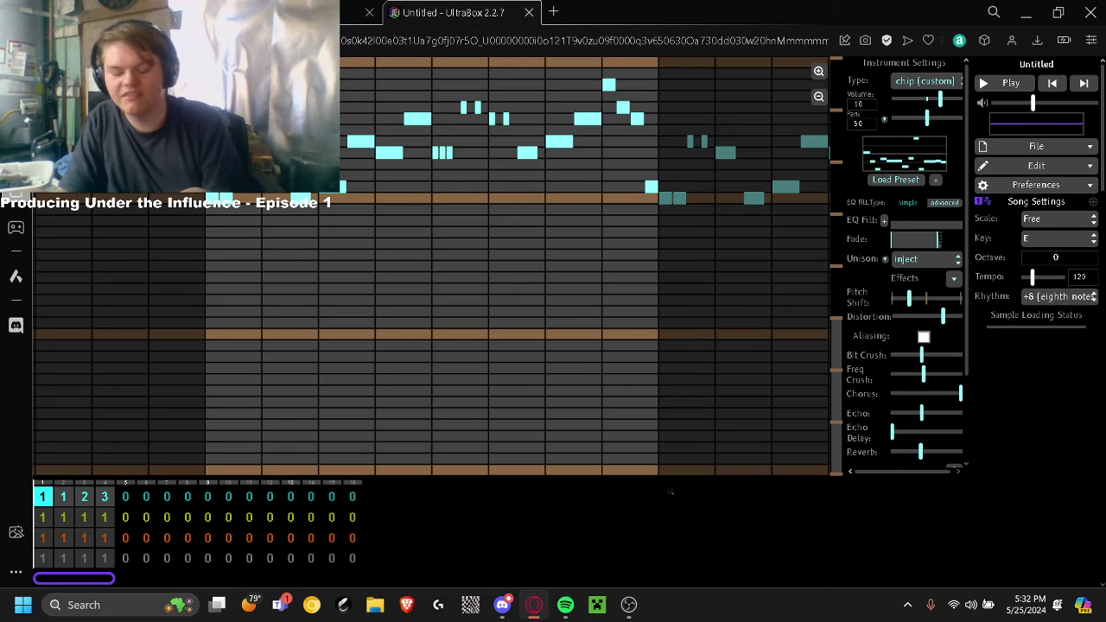
Select the second channel's first bar and change its instrument to the choir bass preset
{"action": "left_click", "coordinate": [43, 517]}
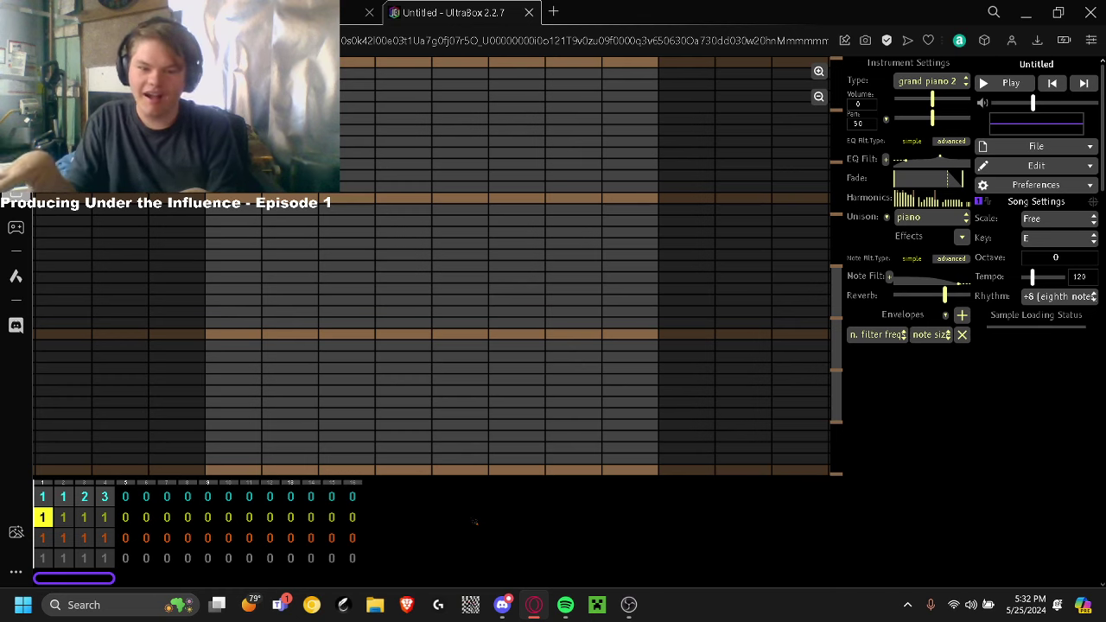
{"action": "key", "text": "ctrl+z"}
{"action": "key", "text": "BackSpace"}
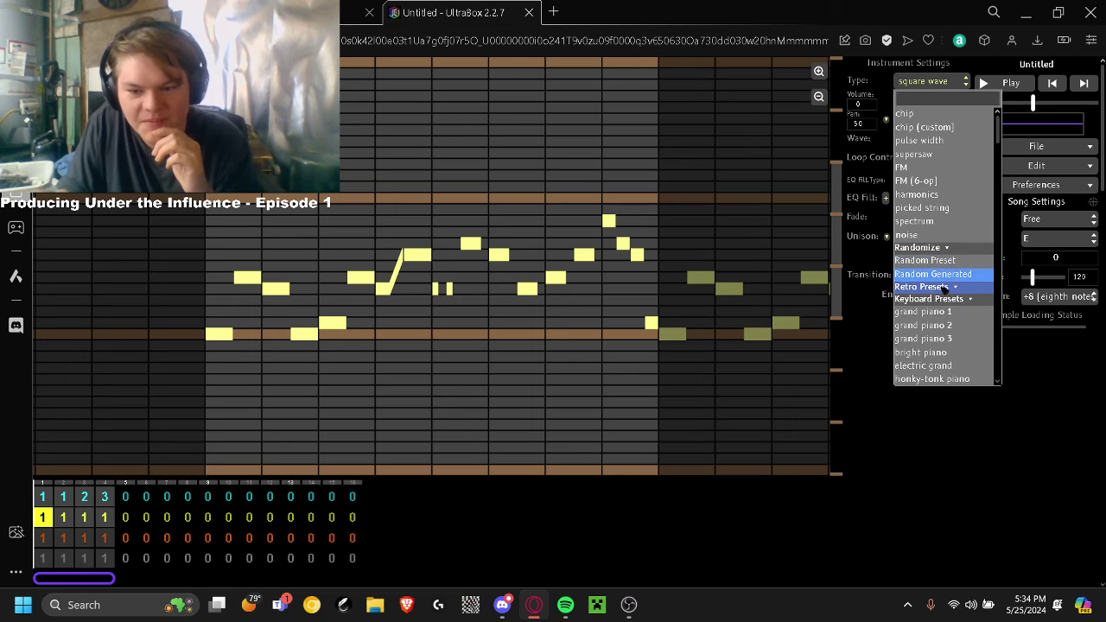
{"action": "scroll", "coordinate": [944, 286], "scroll_direction": "down", "scroll_amount": 3}
{"action": "left_click", "coordinate": [943, 177]}
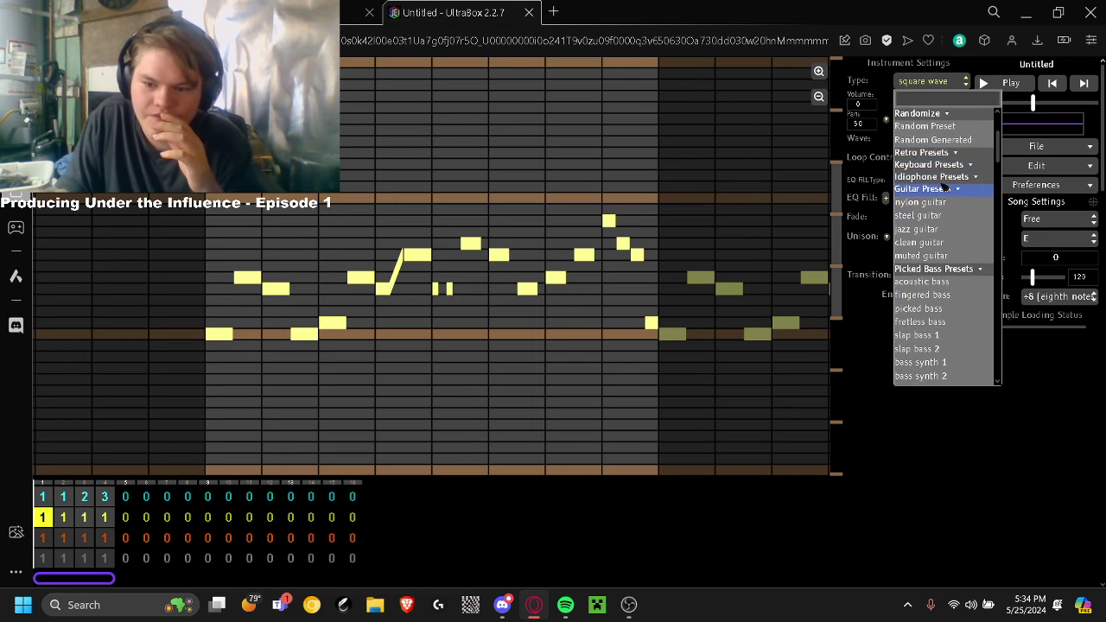
{"action": "left_click", "coordinate": [942, 189]}
{"action": "left_click", "coordinate": [942, 201]}
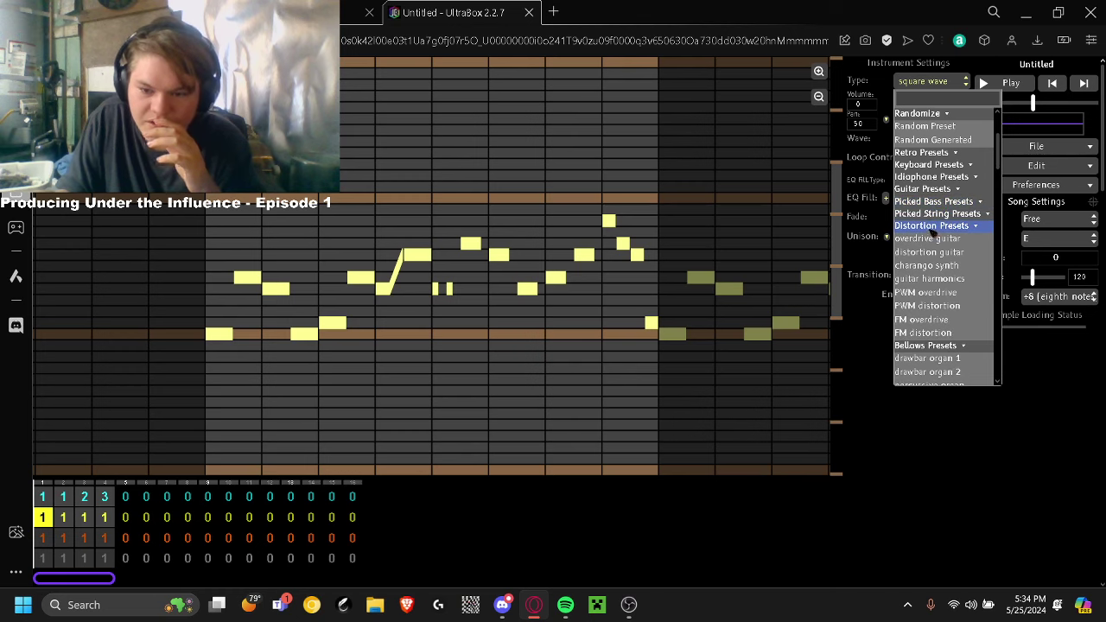
{"action": "mouse_move", "coordinate": [925, 263]}
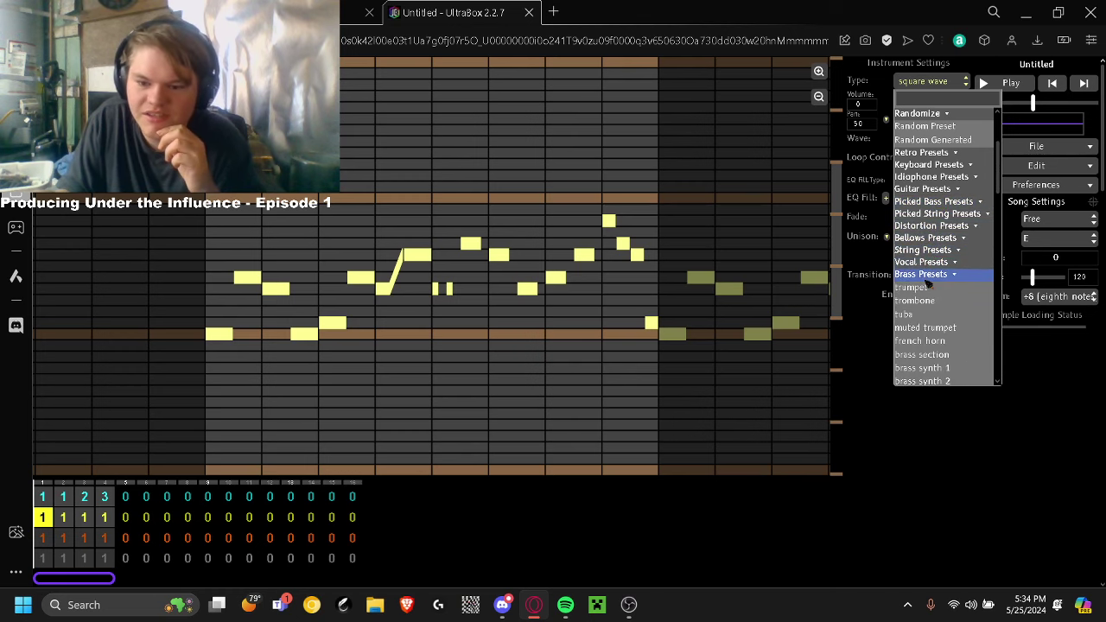
{"action": "mouse_move", "coordinate": [926, 302]}
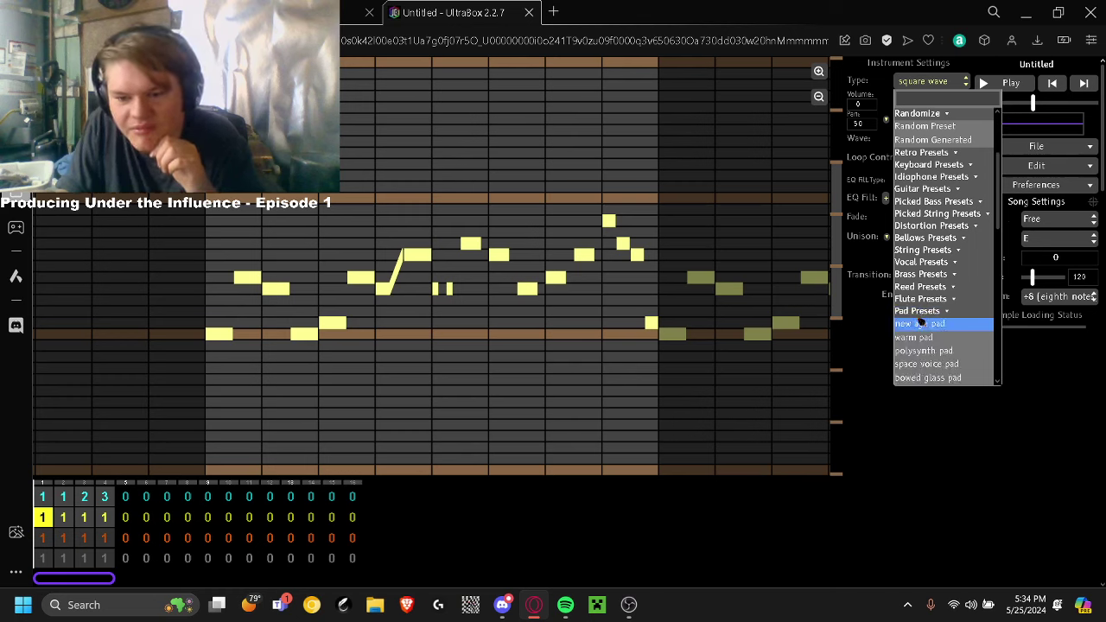
{"action": "mouse_move", "coordinate": [912, 339]}
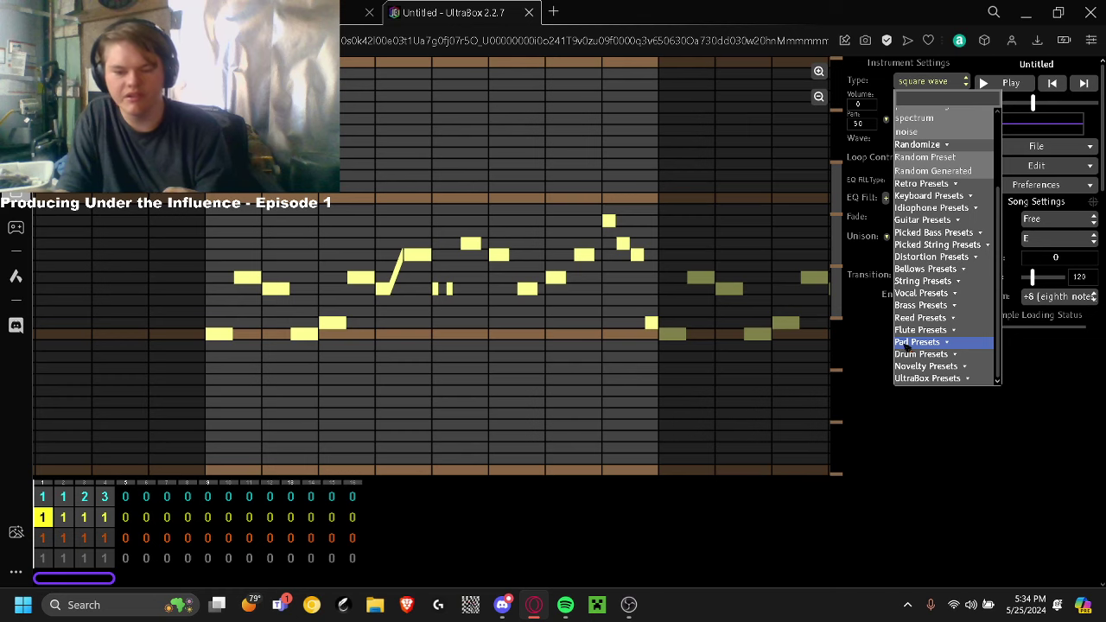
{"action": "left_click", "coordinate": [914, 287]}
Add distortion at its maximum to the second channel's choir bass and lower the reverb to about a sixth of its range
{"action": "left_click", "coordinate": [962, 236]}
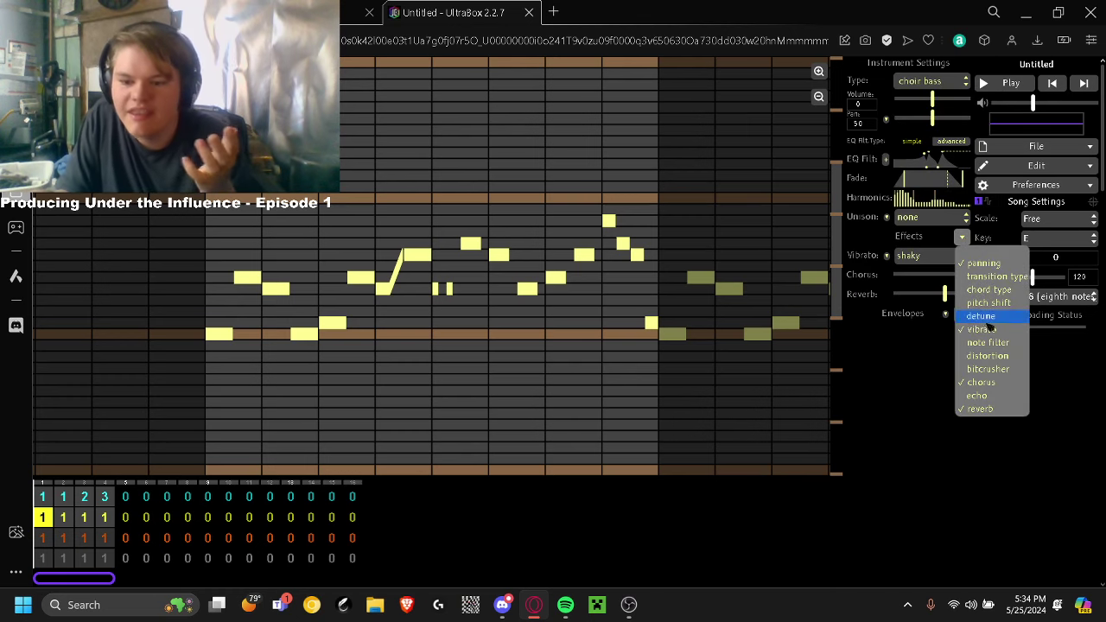
{"action": "left_click", "coordinate": [994, 352]}
{"action": "left_click_drag", "start_coordinate": [948, 274], "coordinate": [1011, 275]}
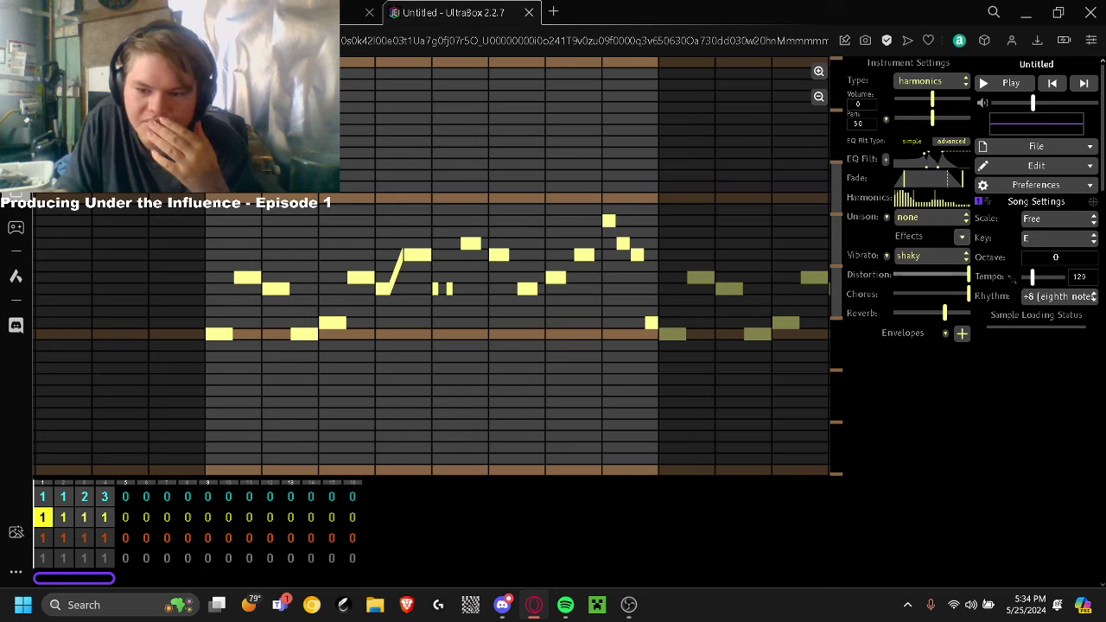
{"action": "left_click", "coordinate": [911, 314]}
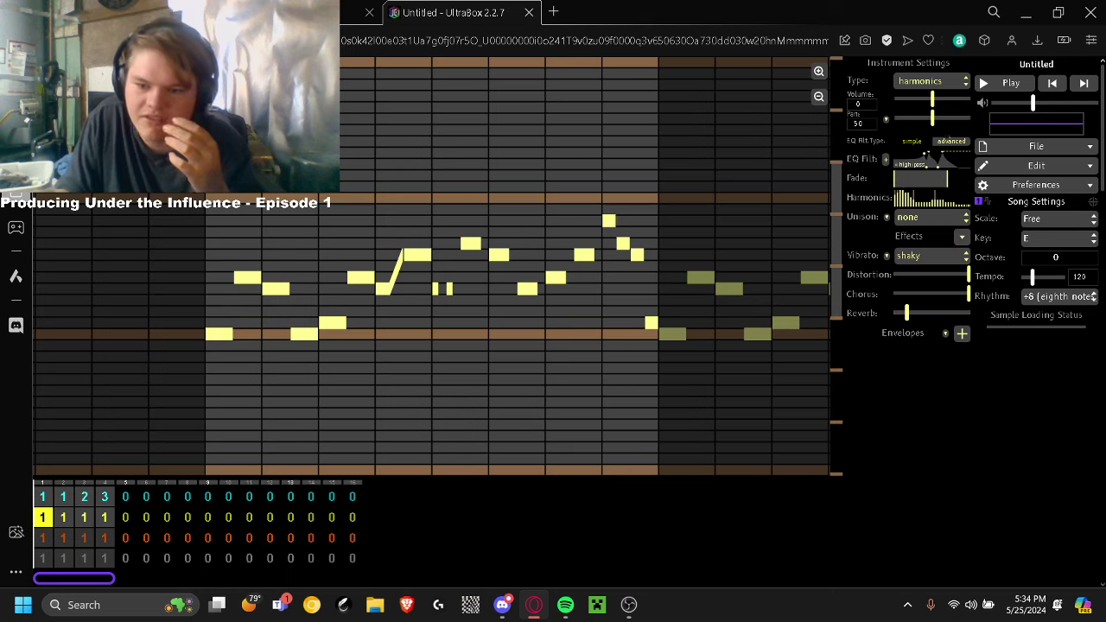
Lower the second channel's octave range to the lowest setting, playing the choir bass before and after the change
{"action": "left_click", "coordinate": [1000, 86]}
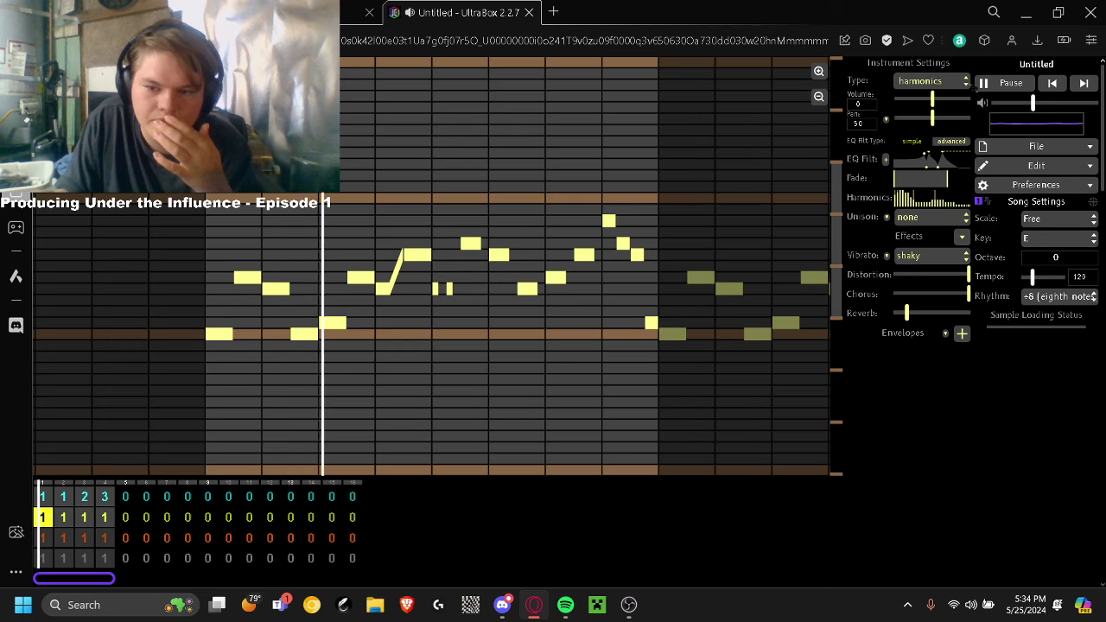
{"action": "left_click", "coordinate": [991, 84]}
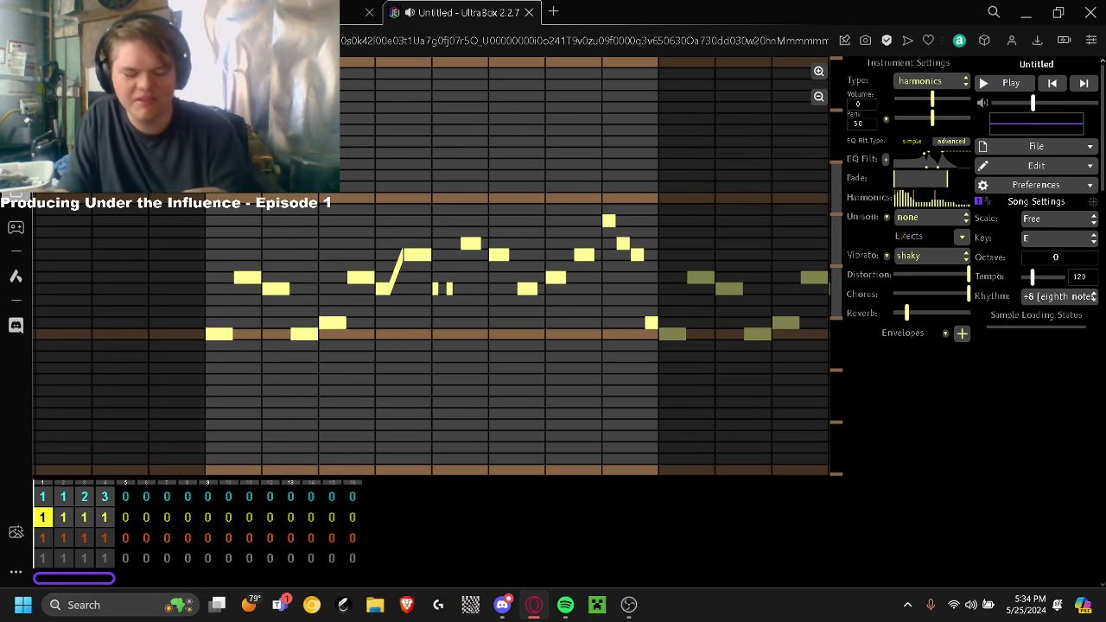
{"action": "scroll", "coordinate": [852, 417], "scroll_direction": "down", "scroll_amount": 2}
{"action": "scroll", "coordinate": [851, 416], "scroll_direction": "up", "scroll_amount": 2}
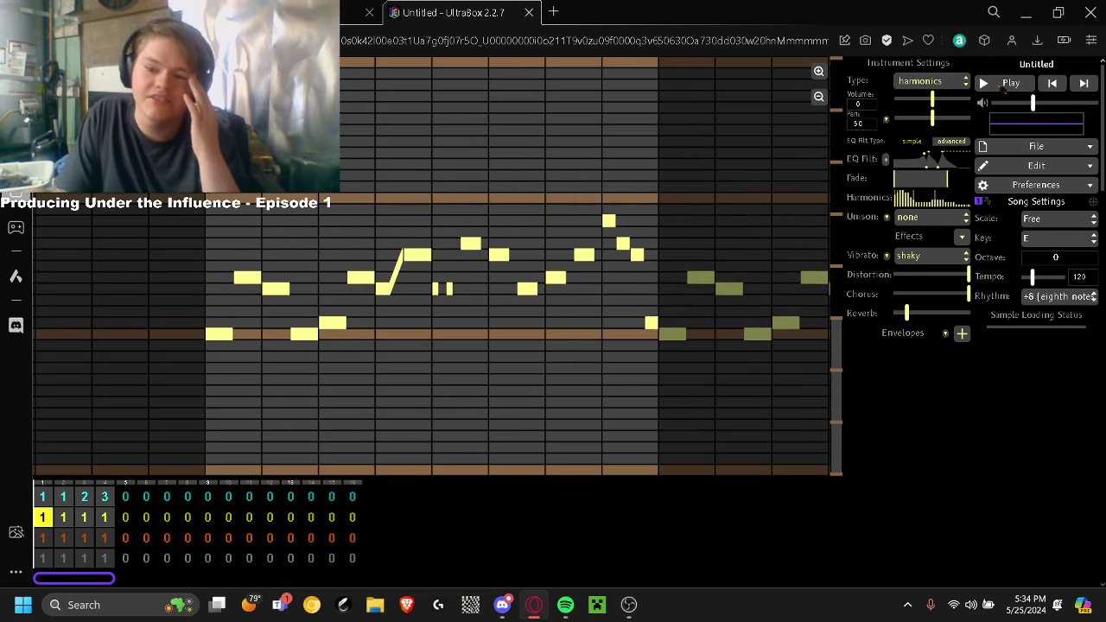
{"action": "left_click", "coordinate": [1004, 88]}
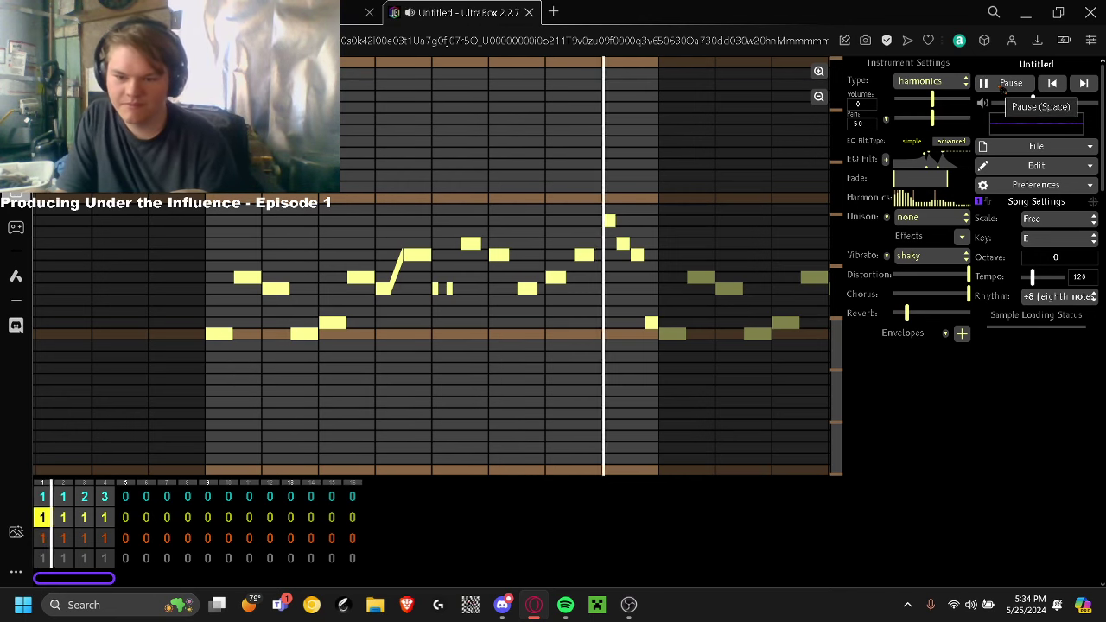
{"action": "left_click", "coordinate": [1003, 88]}
Transpose the second channel's bass notes up one octave
{"action": "key", "text": "ctrl+z"}
{"action": "key", "text": "equal"}
{"action": "key", "text": "equal"}
{"action": "key", "text": "equal"}
{"action": "key", "text": "equal"}
{"action": "key", "text": "equal"}
{"action": "key", "text": "equal"}
{"action": "key", "text": "equal"}
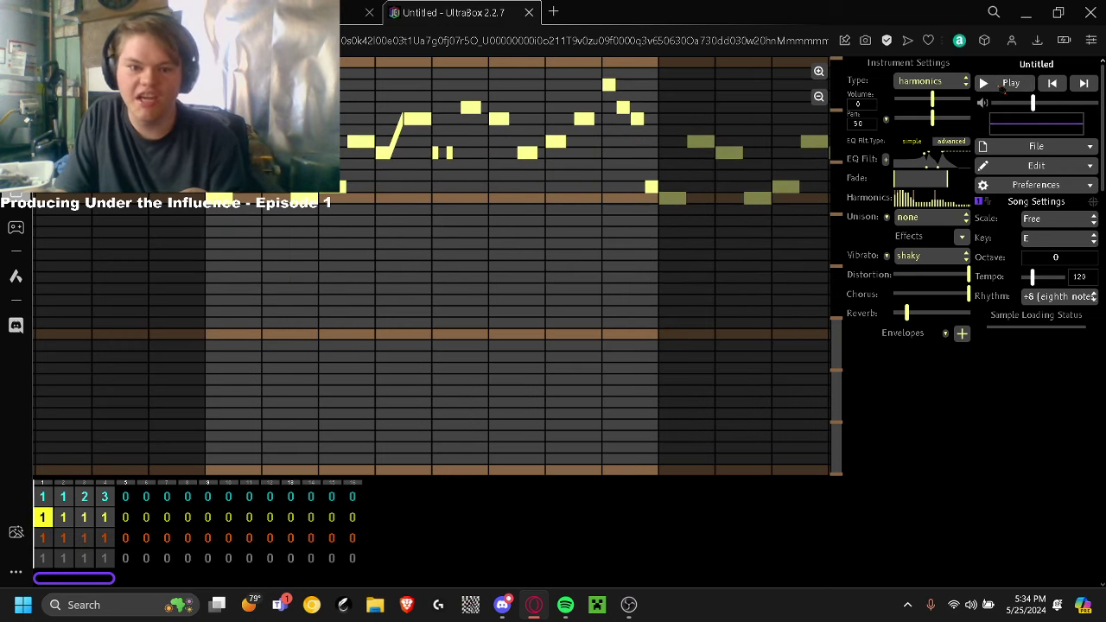
Add a pitch shift effect of -6 semitones to the choir bass and play the first bar
{"action": "left_click", "coordinate": [961, 236]}
{"action": "left_click", "coordinate": [921, 275]}
{"action": "left_click", "coordinate": [915, 258]}
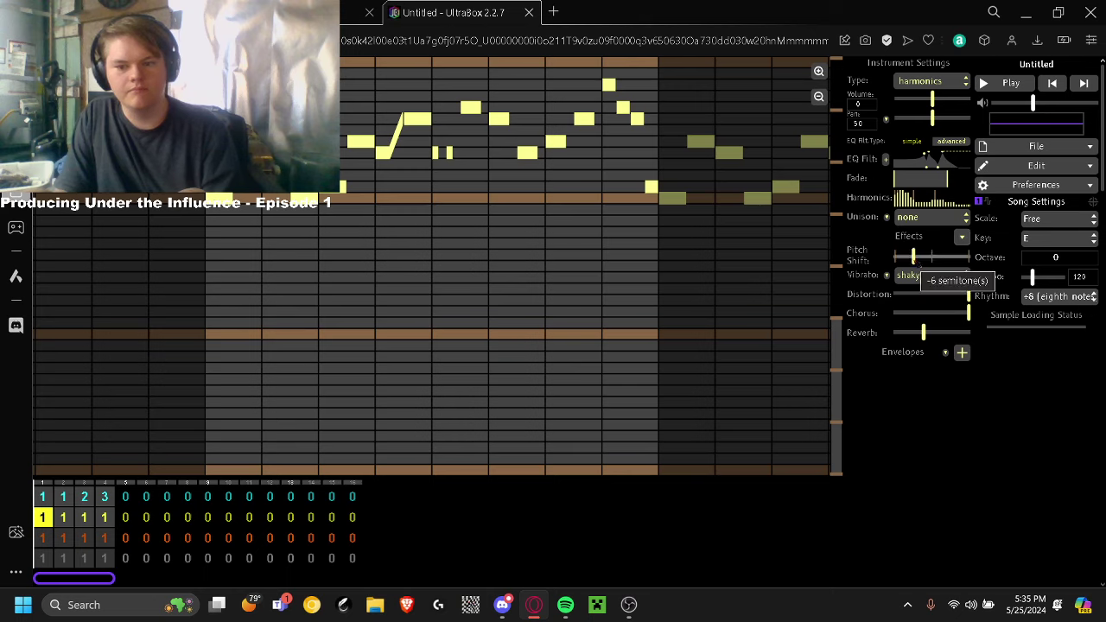
{"action": "left_click", "coordinate": [1007, 83]}
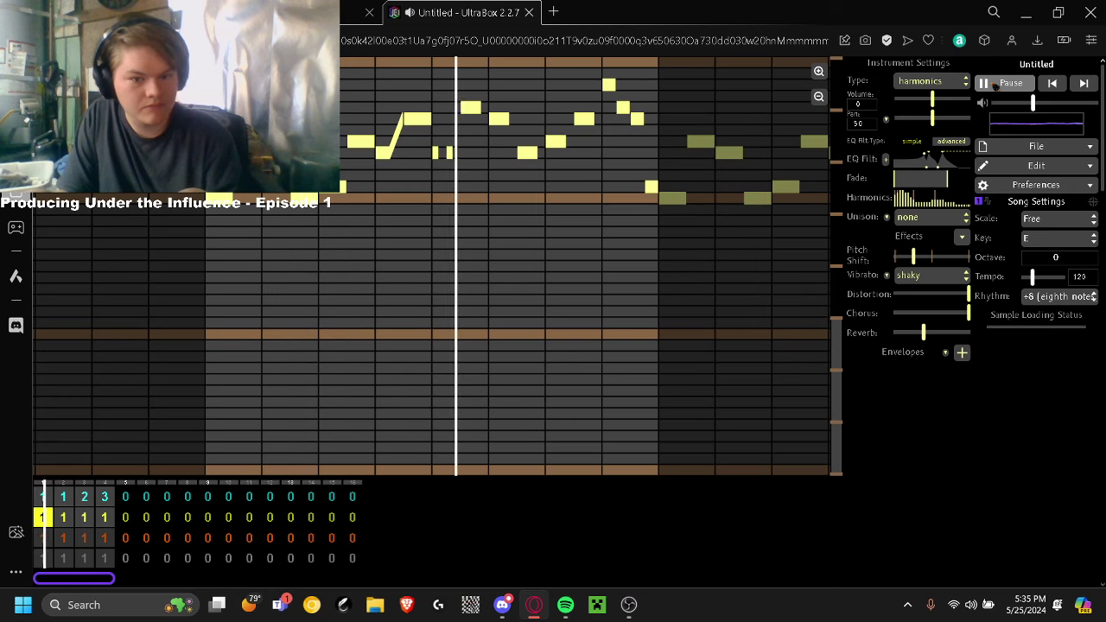
{"action": "left_click", "coordinate": [996, 84]}
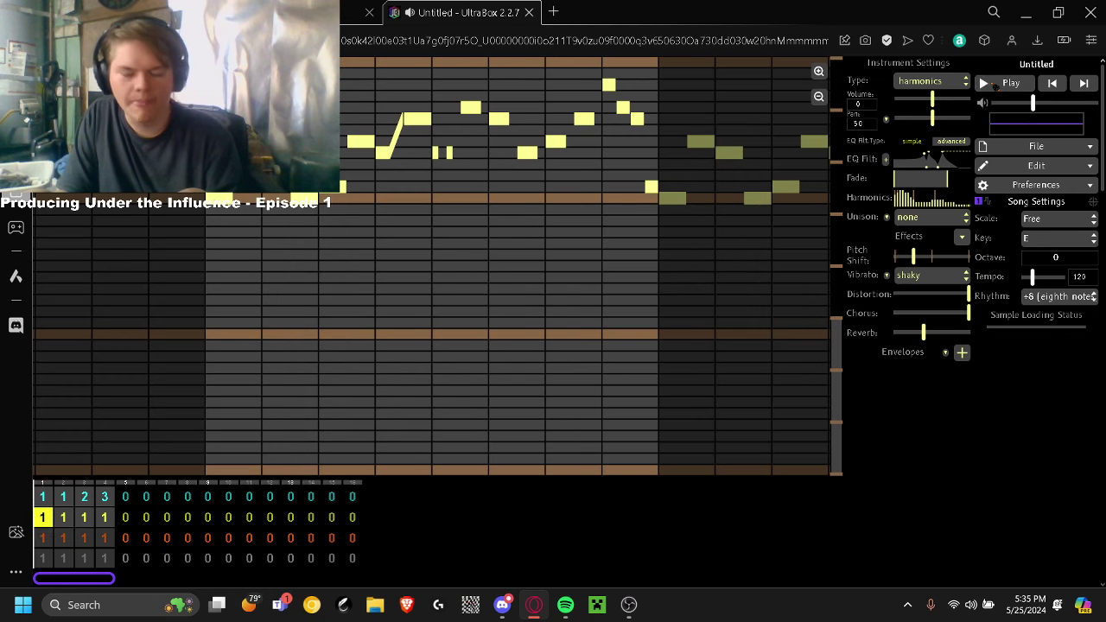
Try a pitch shift of 6 semitones on the choir bass, play it, and return the shift to the centre
{"action": "left_click", "coordinate": [948, 258]}
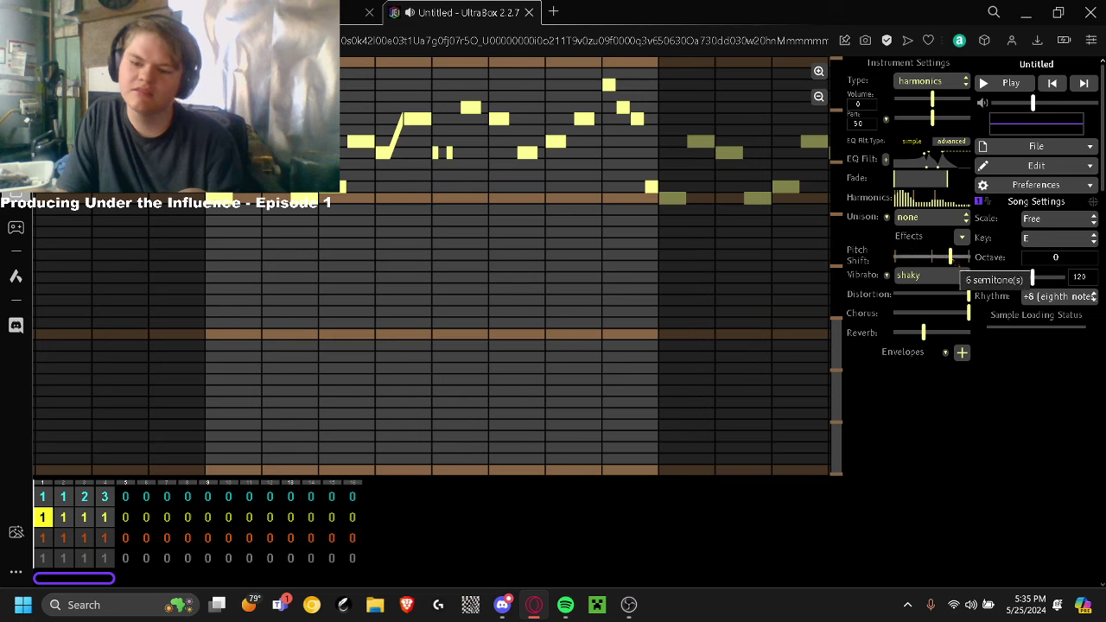
{"action": "left_click", "coordinate": [1004, 83]}
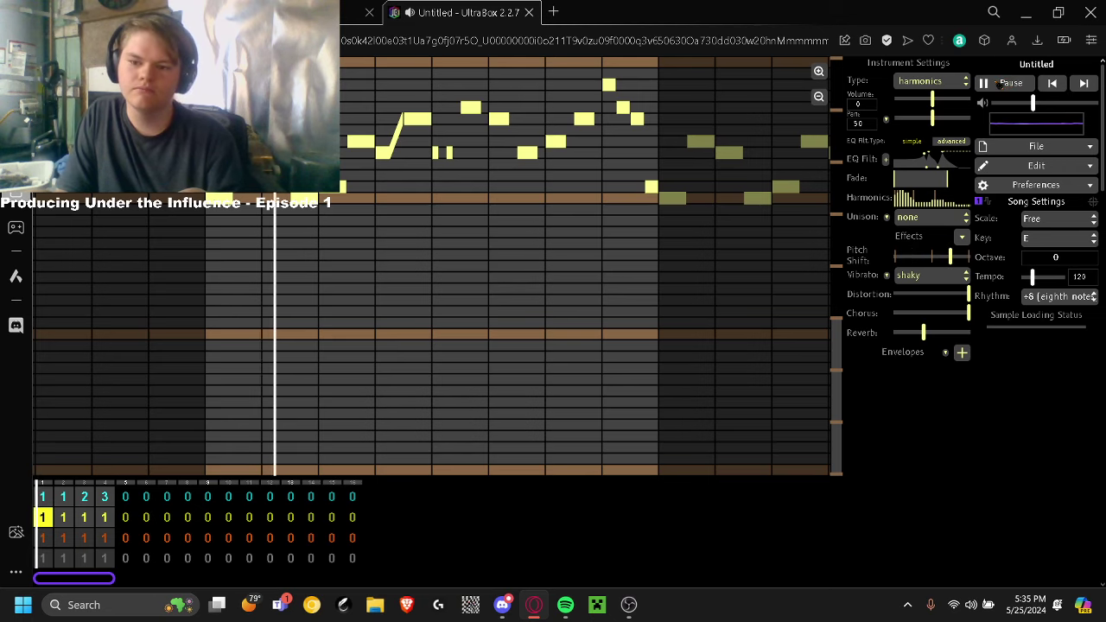
{"action": "left_click", "coordinate": [1000, 84]}
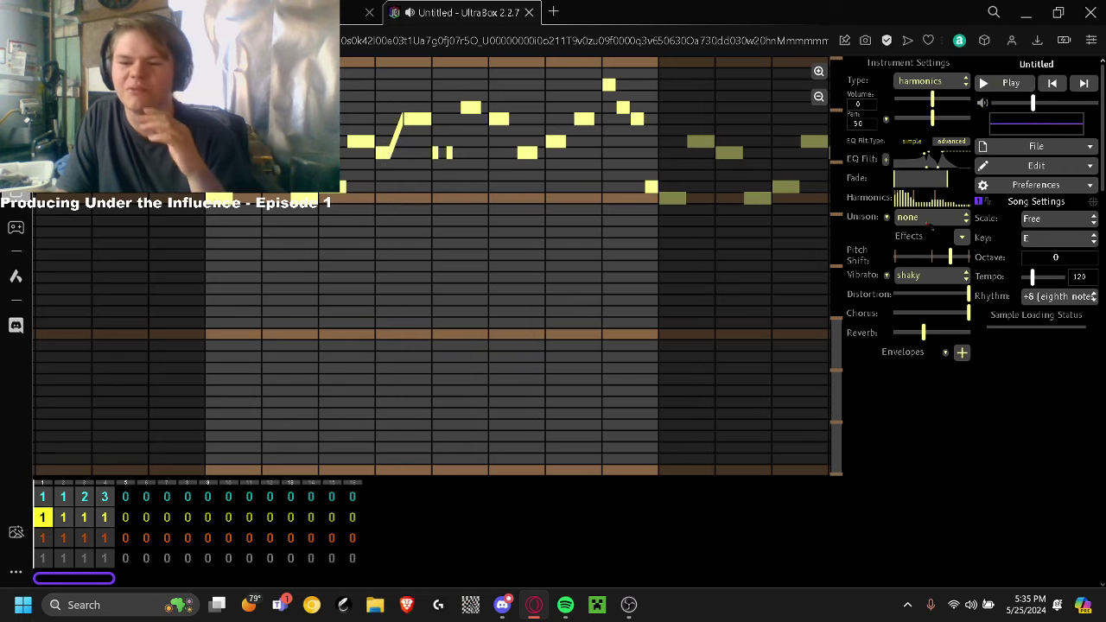
{"action": "left_click", "coordinate": [931, 258]}
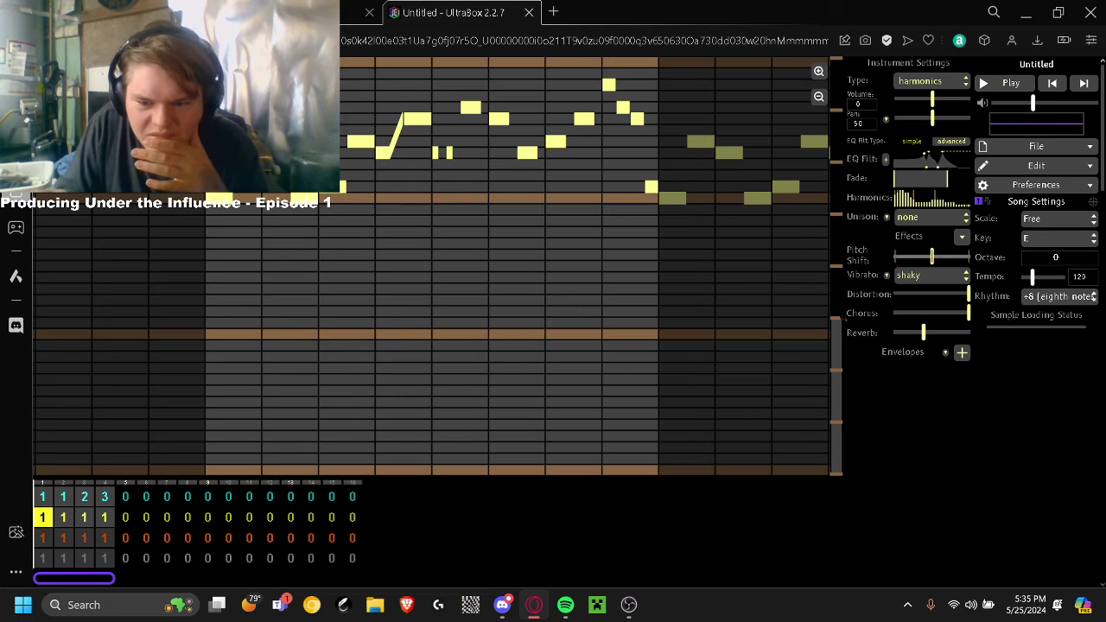
Try a two-note chord at the start of the third channel's first bar, play it, and delete both notes
{"action": "left_click", "coordinate": [42, 538]}
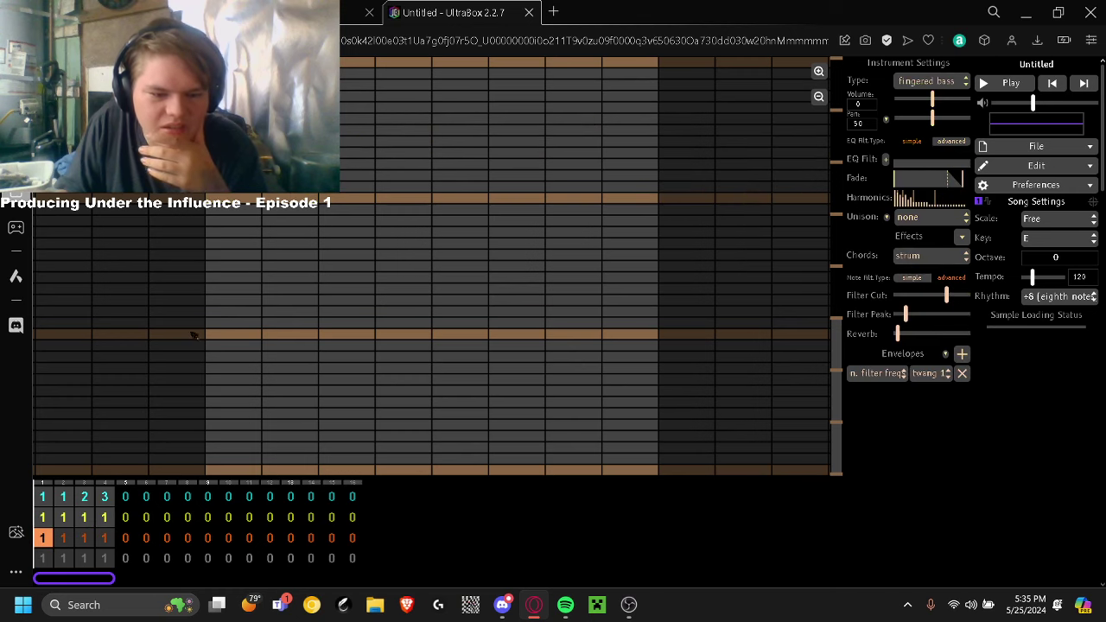
{"action": "left_click", "coordinate": [216, 336]}
{"action": "left_click", "coordinate": [220, 267]}
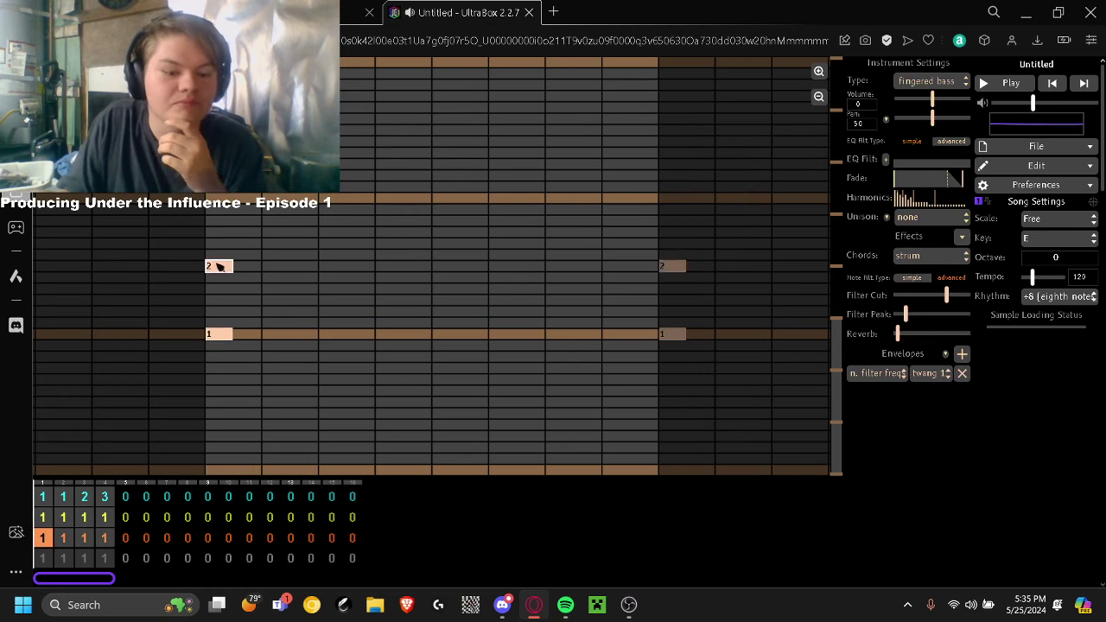
{"action": "key", "text": "space"}
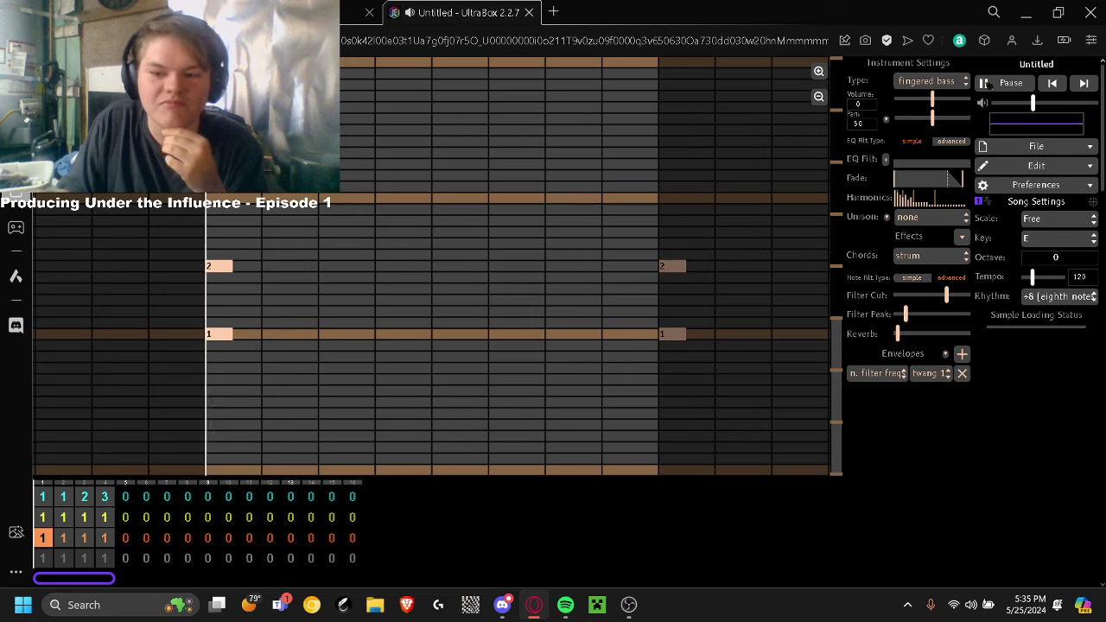
{"action": "key", "text": "space"}
{"action": "left_click", "coordinate": [212, 267]}
{"action": "left_click", "coordinate": [211, 267]}
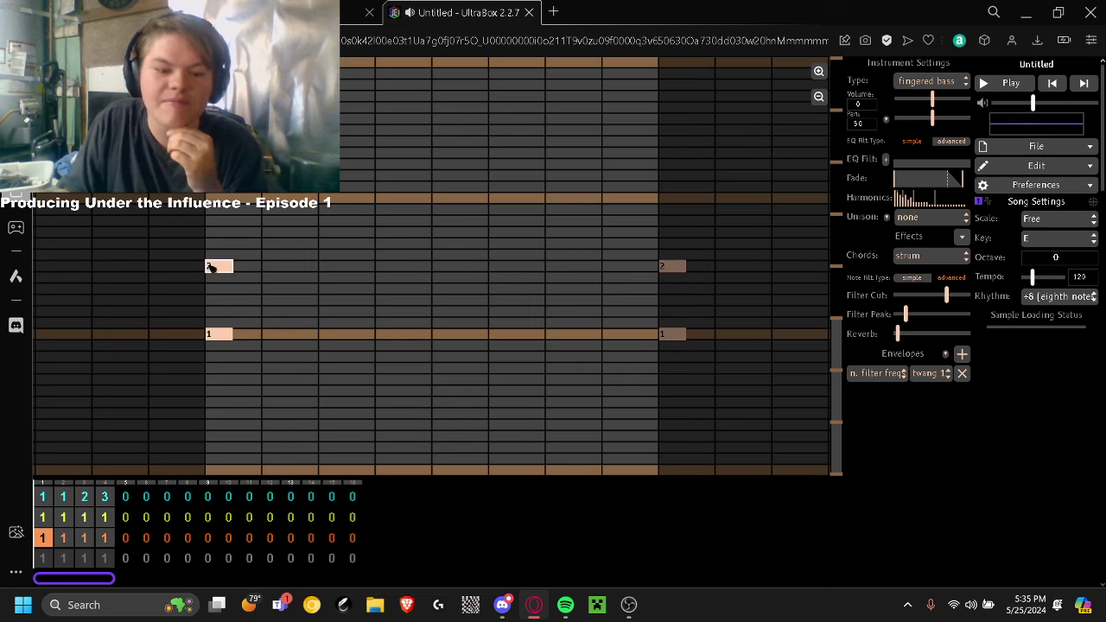
{"action": "left_click", "coordinate": [213, 264]}
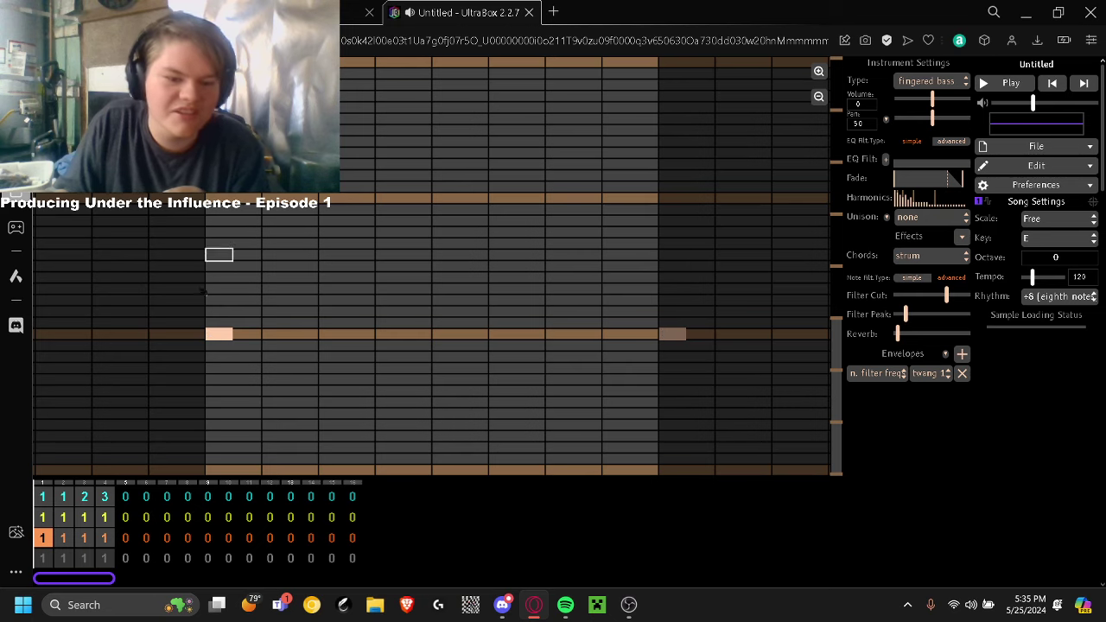
{"action": "left_click", "coordinate": [222, 335]}
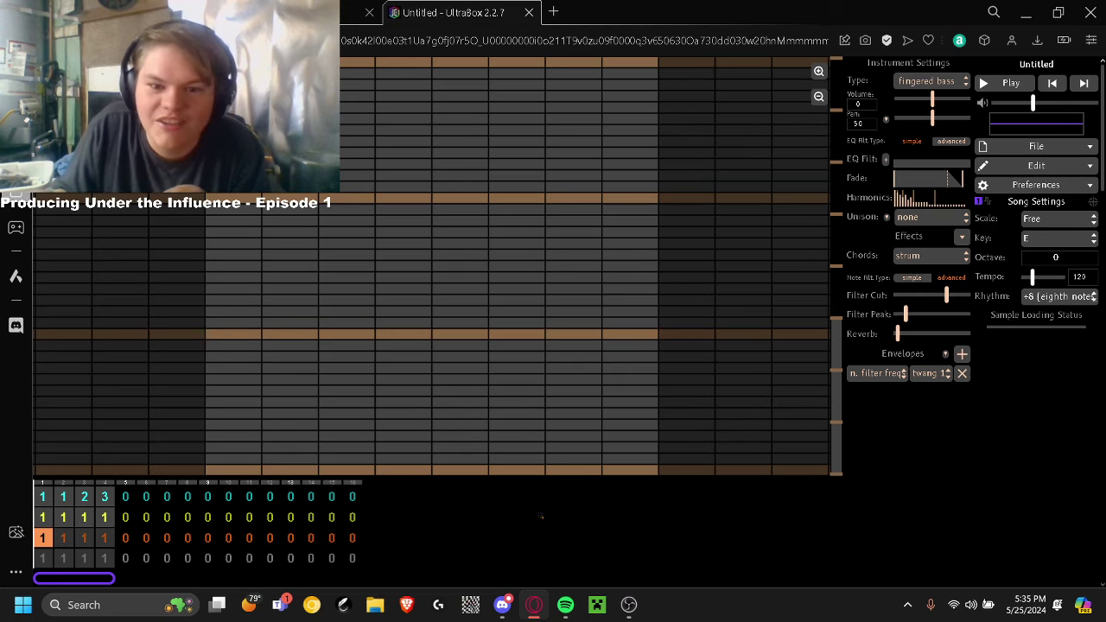
{"action": "key", "text": "ctrl+z"}
Play the song from the lead's fourth bar into the fifth bar, where the bass enters
{"action": "left_click", "coordinate": [43, 497]}
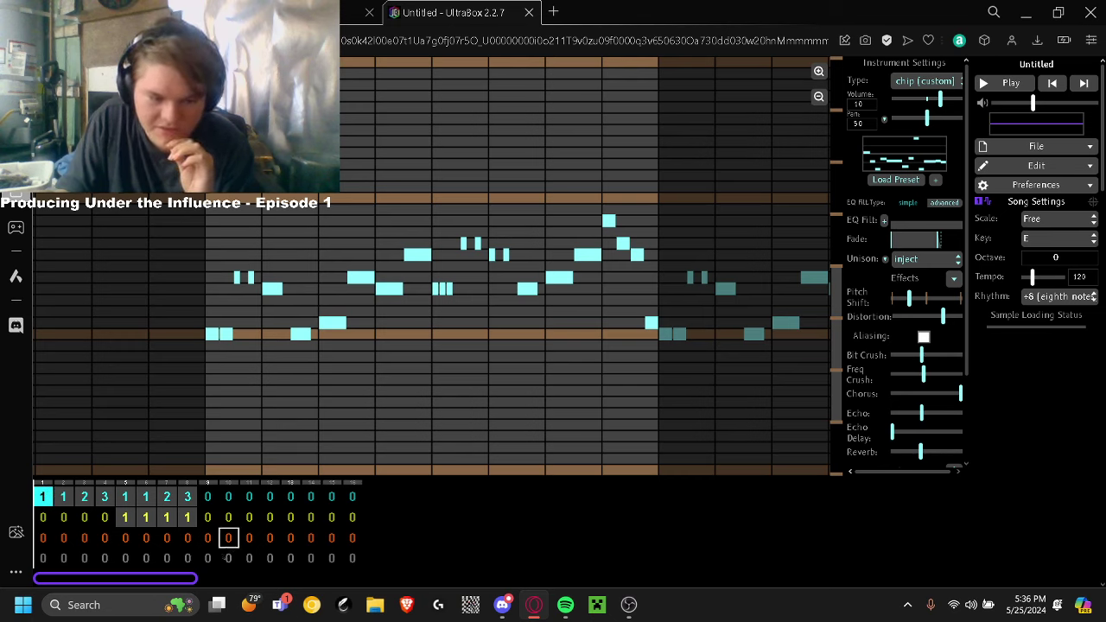
{"action": "left_click", "coordinate": [125, 517]}
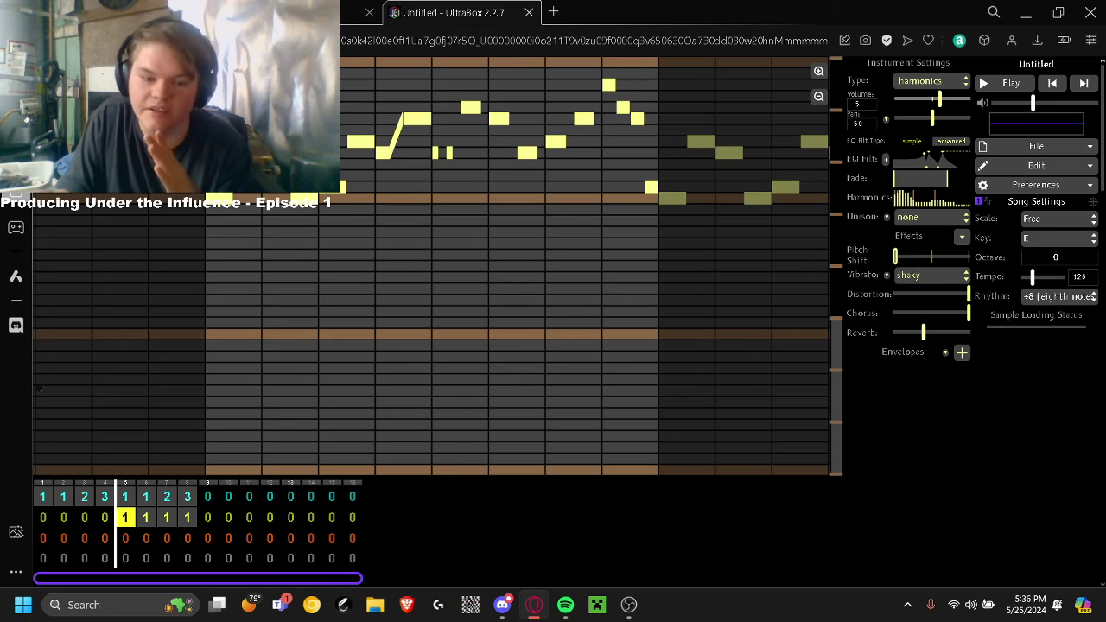
{"action": "left_click", "coordinate": [105, 497]}
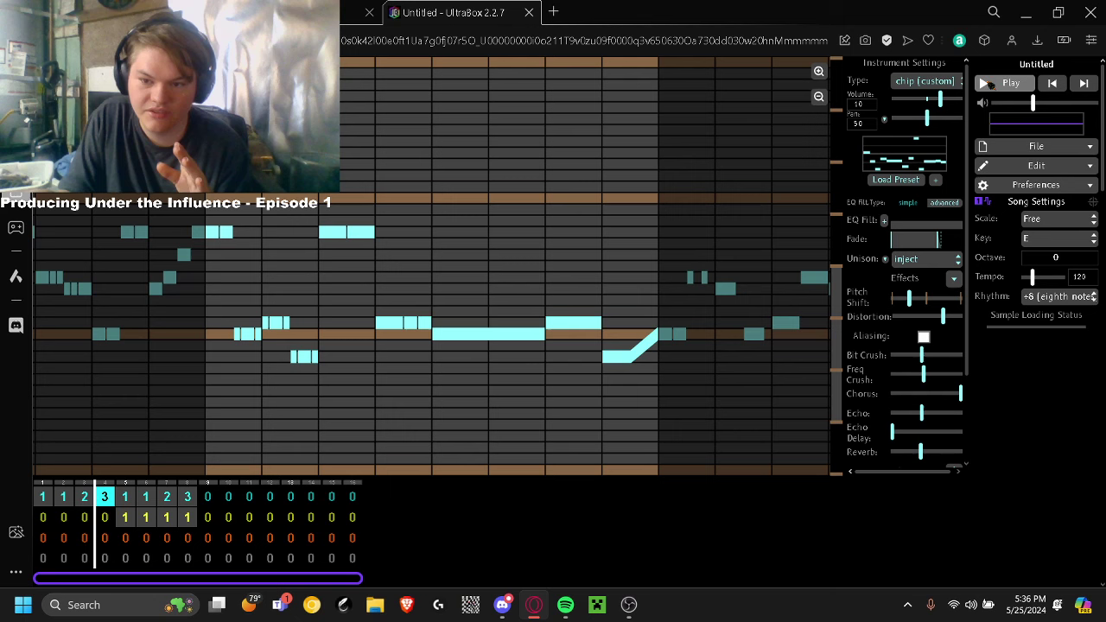
{"action": "left_click", "coordinate": [985, 83]}
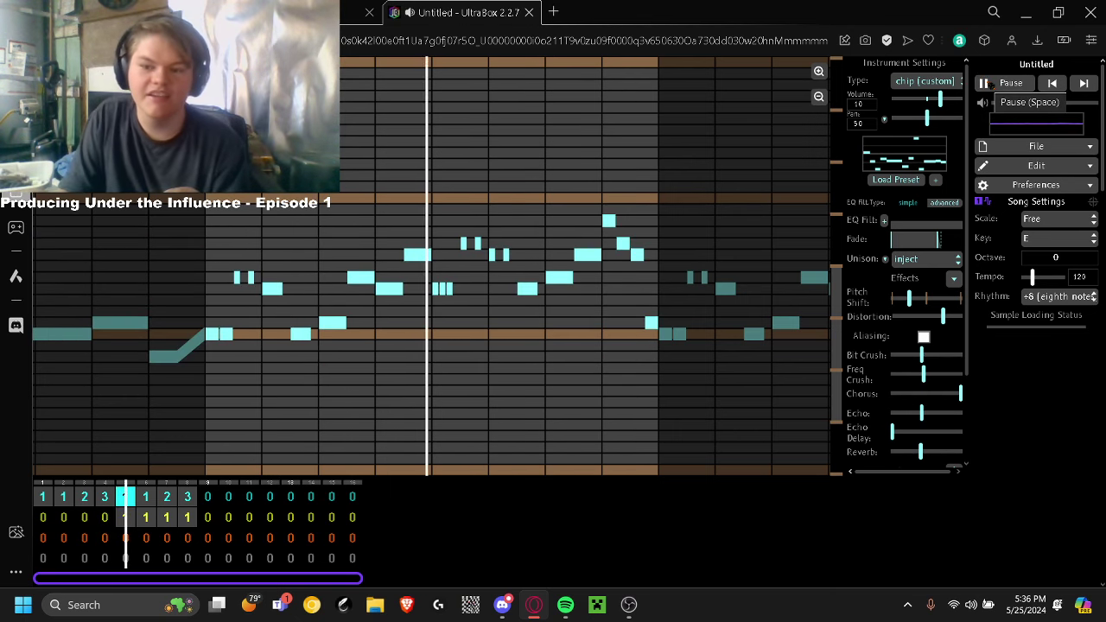
Switch to OBS to check the recording, and return to UltraBox
{"action": "key", "text": "alt+Tab"}
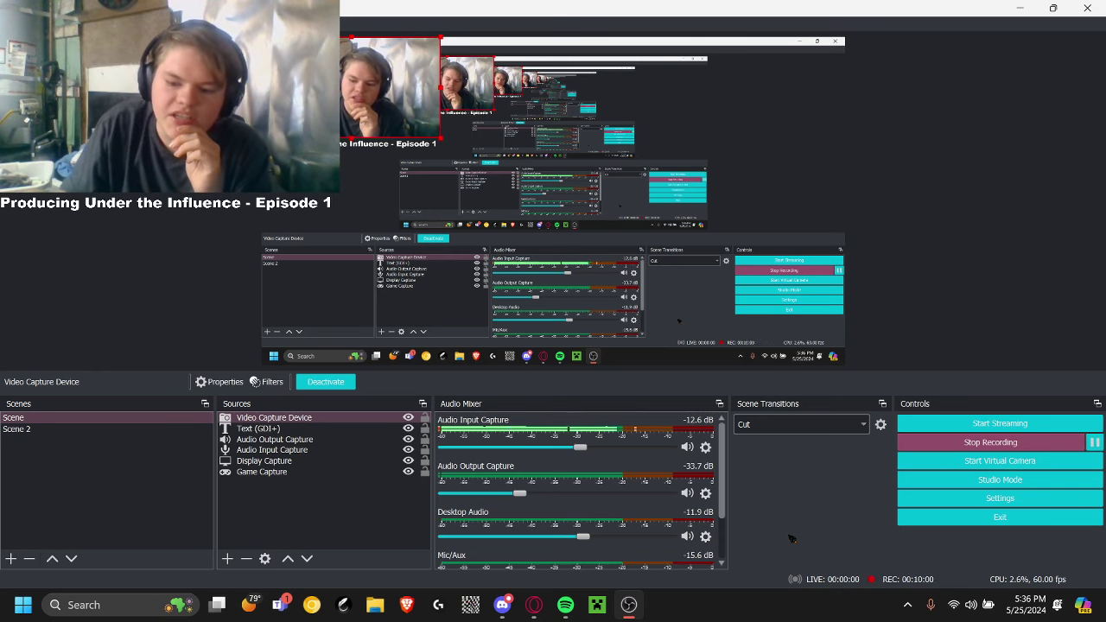
{"action": "left_click", "coordinate": [534, 605]}
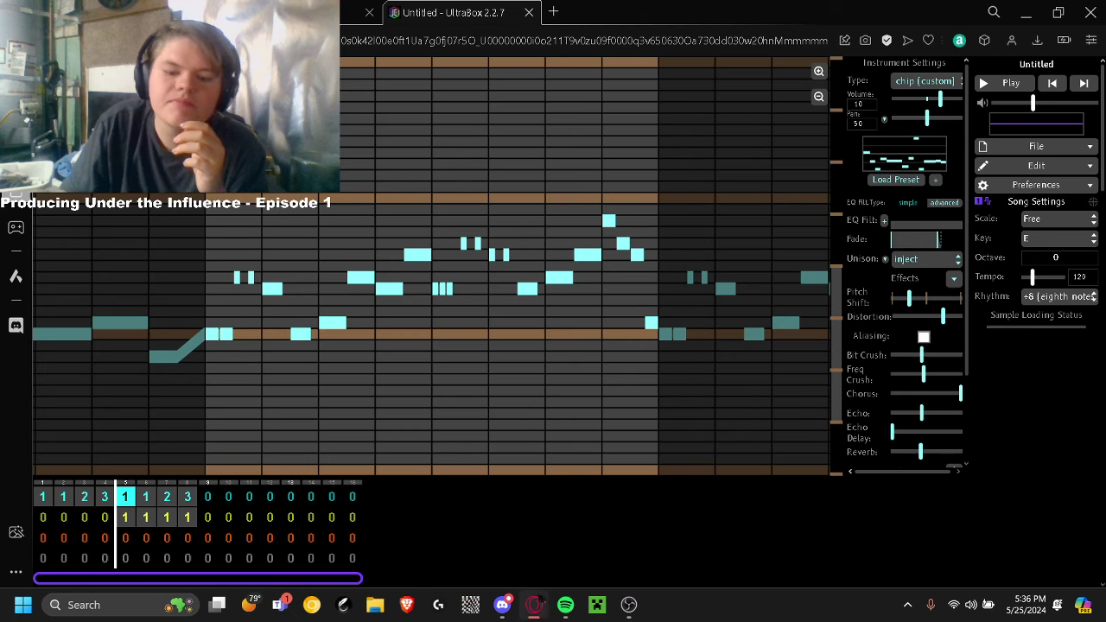
Select the third channel's ninth bar and change its instrument to the synth kick drum preset
{"action": "left_click", "coordinate": [209, 517]}
{"action": "left_click", "coordinate": [208, 537]}
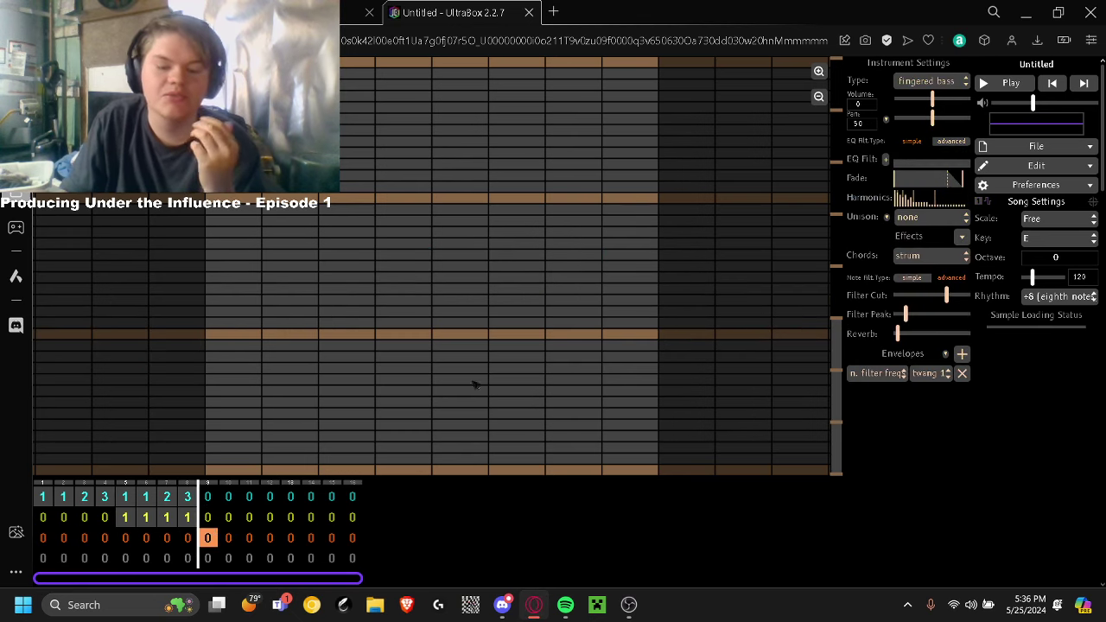
{"action": "left_click", "coordinate": [904, 80]}
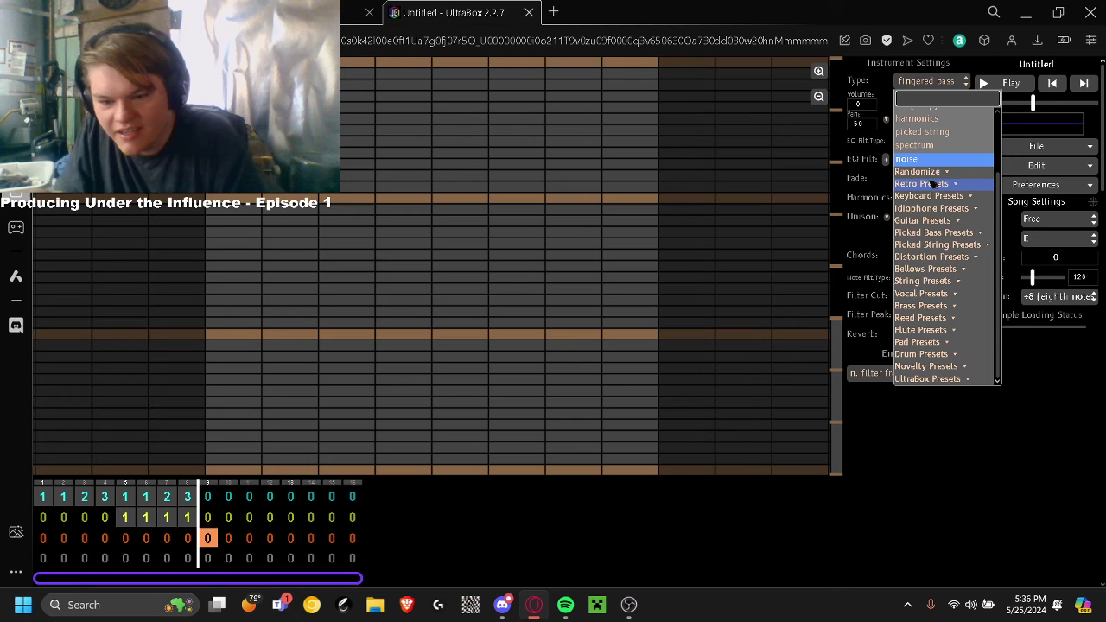
{"action": "left_click", "coordinate": [923, 354]}
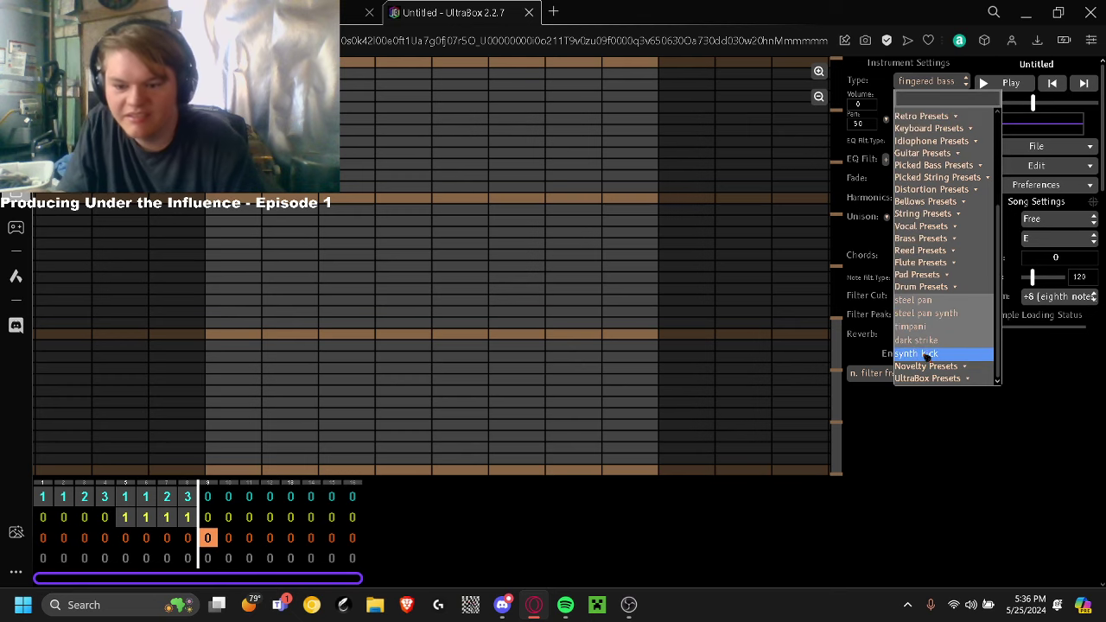
{"action": "left_click", "coordinate": [925, 355]}
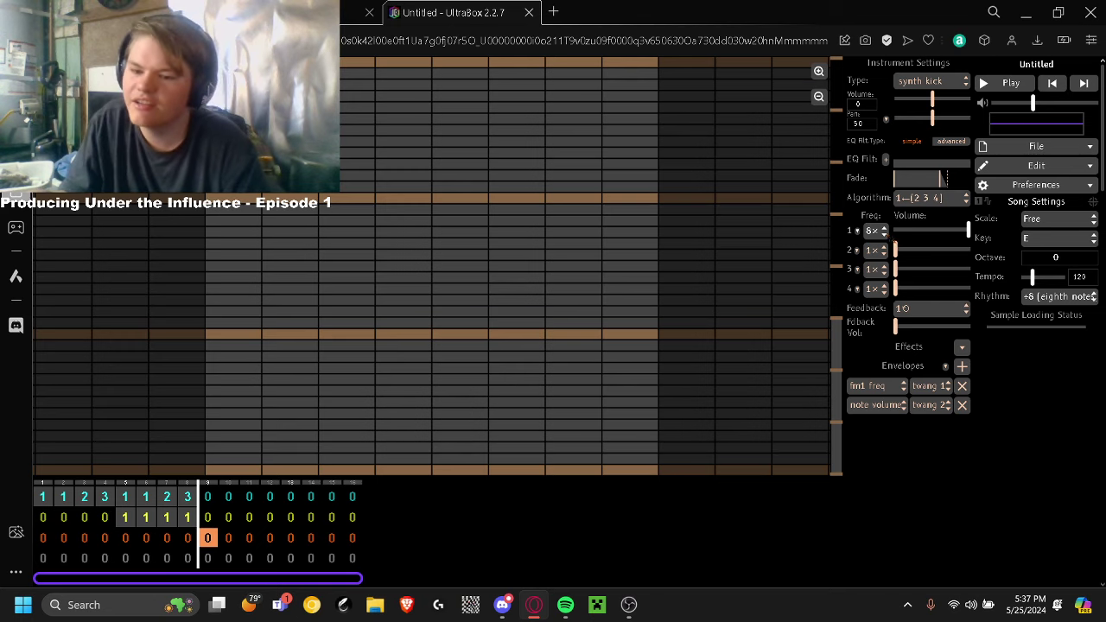
Set the synth kick's operator 1 frequency to 1× and its operator 4 frequency to 50×
{"action": "left_click", "coordinate": [873, 231]}
{"action": "key", "text": "Escape"}
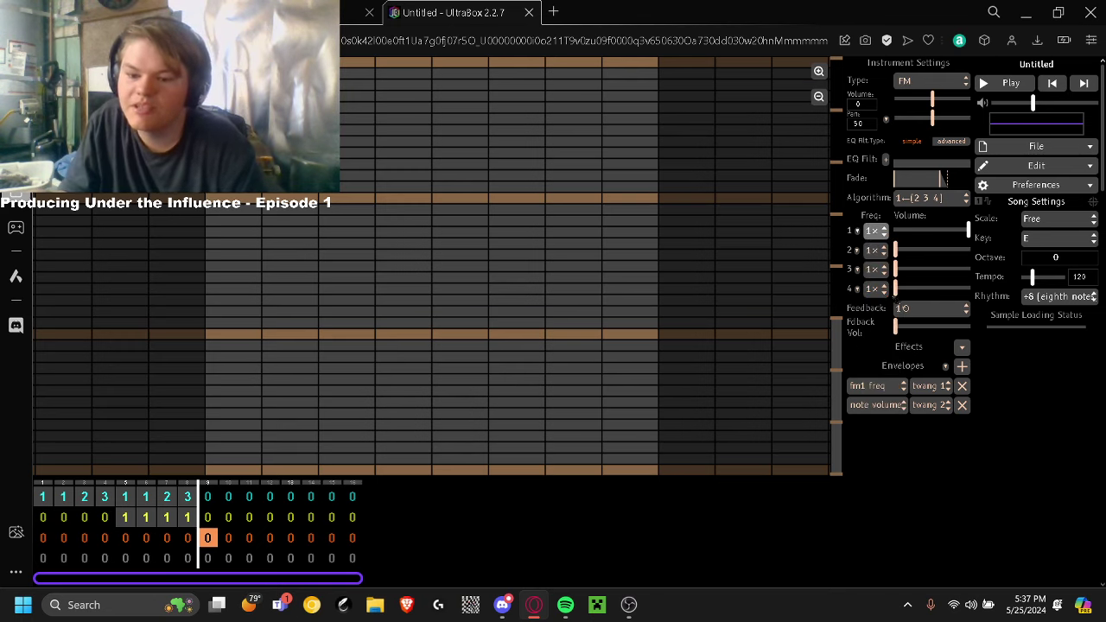
{"action": "left_click", "coordinate": [885, 291]}
{"action": "scroll", "coordinate": [868, 389], "scroll_direction": "down", "scroll_amount": 2}
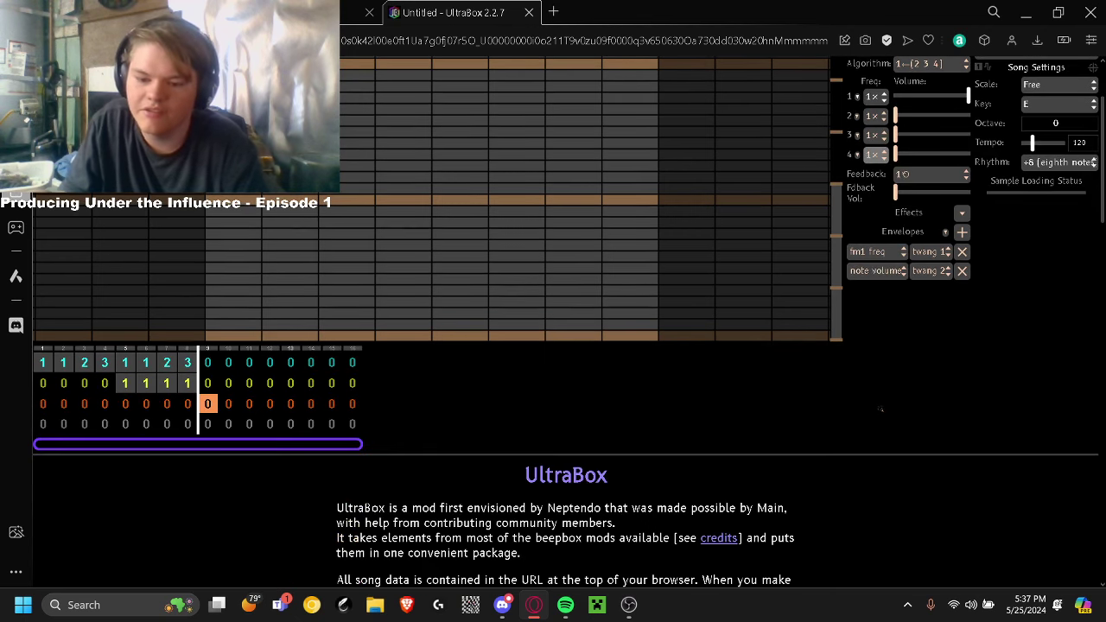
{"action": "scroll", "coordinate": [876, 339], "scroll_direction": "up", "scroll_amount": 2}
{"action": "left_click", "coordinate": [875, 289]}
{"action": "scroll", "coordinate": [878, 415], "scroll_direction": "down", "scroll_amount": 3}
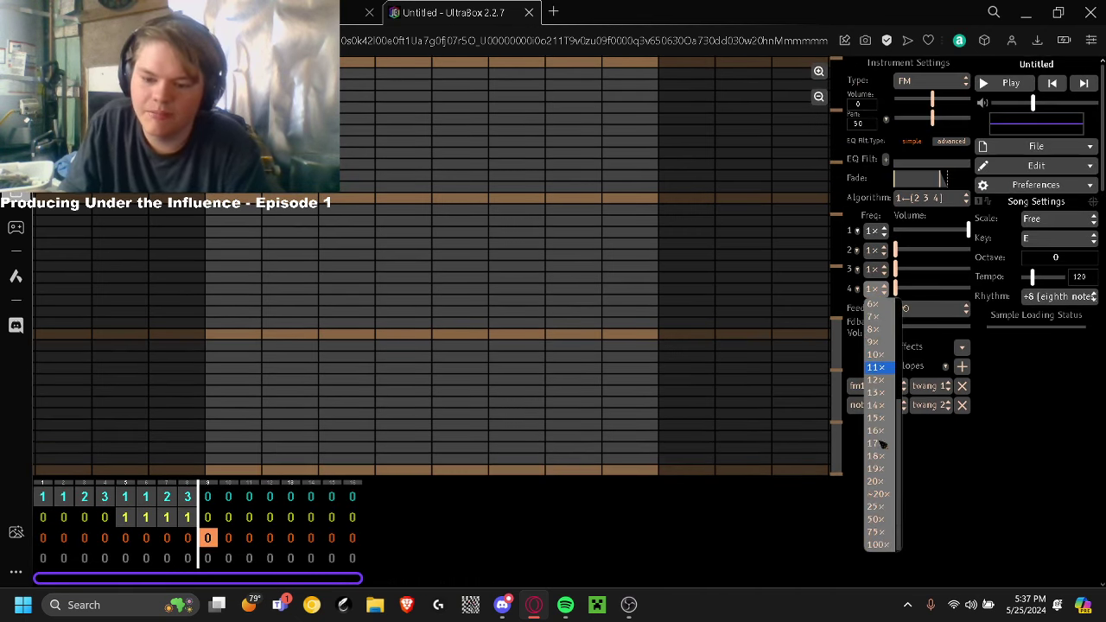
{"action": "left_click", "coordinate": [876, 520]}
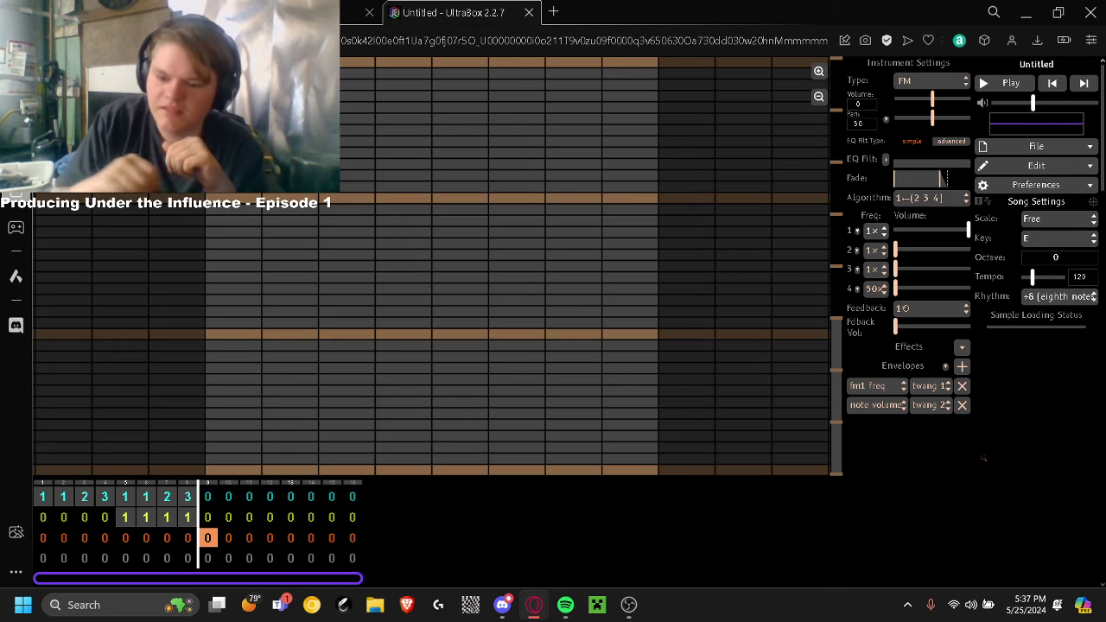
Set the kick's fm1 freq envelope to twang -1 and its note volume envelope to punch
{"action": "left_click", "coordinate": [942, 386]}
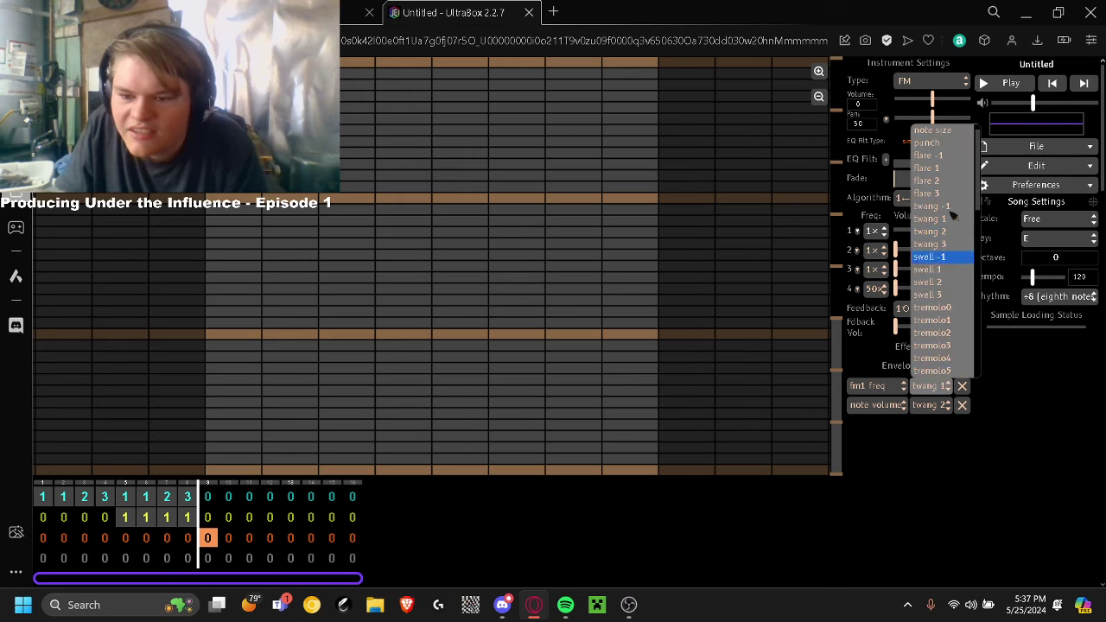
{"action": "left_click", "coordinate": [940, 219]}
{"action": "left_click", "coordinate": [937, 405]}
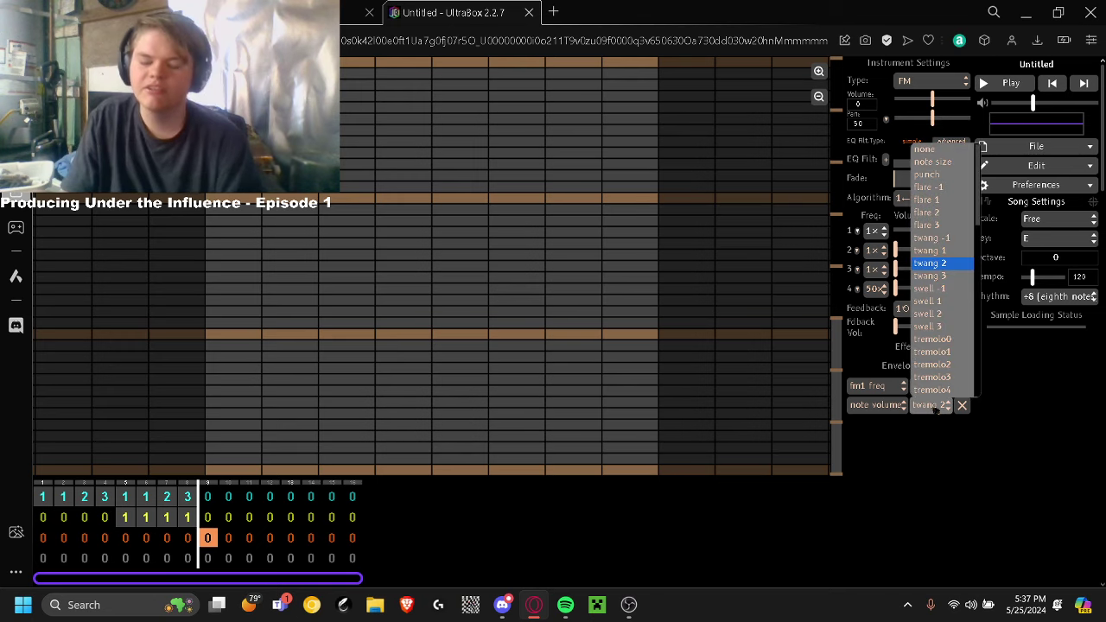
{"action": "left_click", "coordinate": [937, 162]}
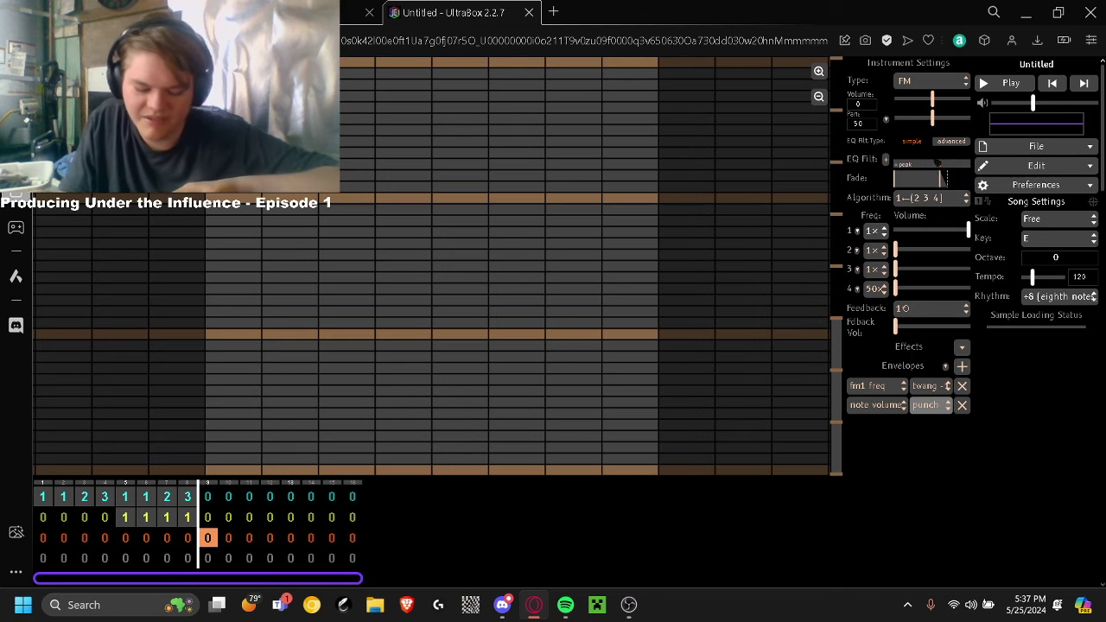
Target the kick's second envelope at fm1 freq and the third envelope at note volume
{"action": "left_click", "coordinate": [878, 405]}
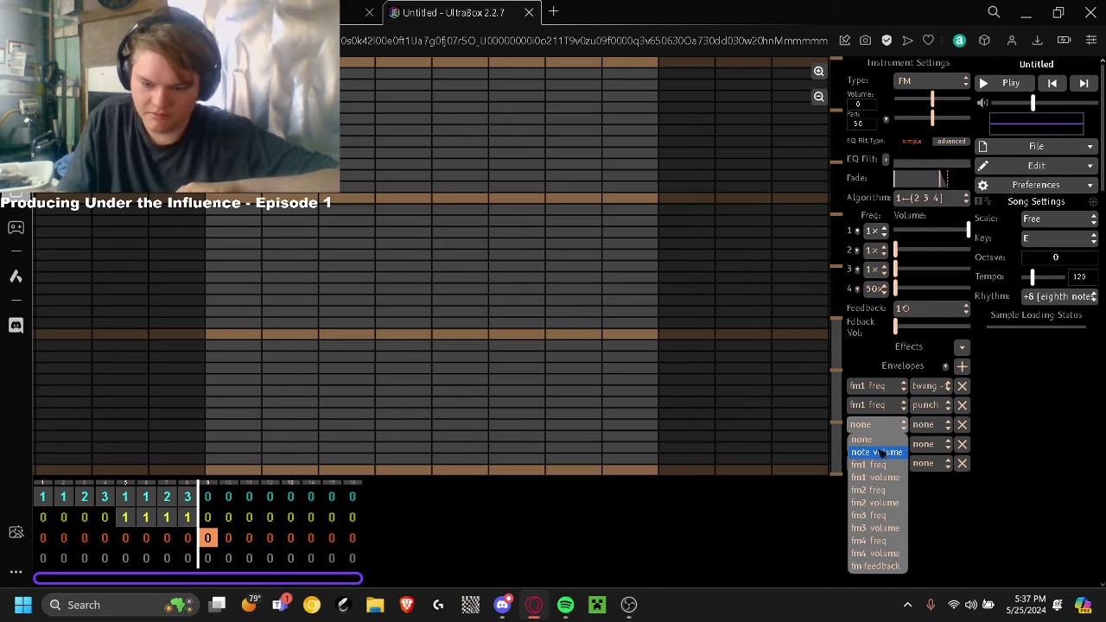
{"action": "left_click", "coordinate": [880, 455]}
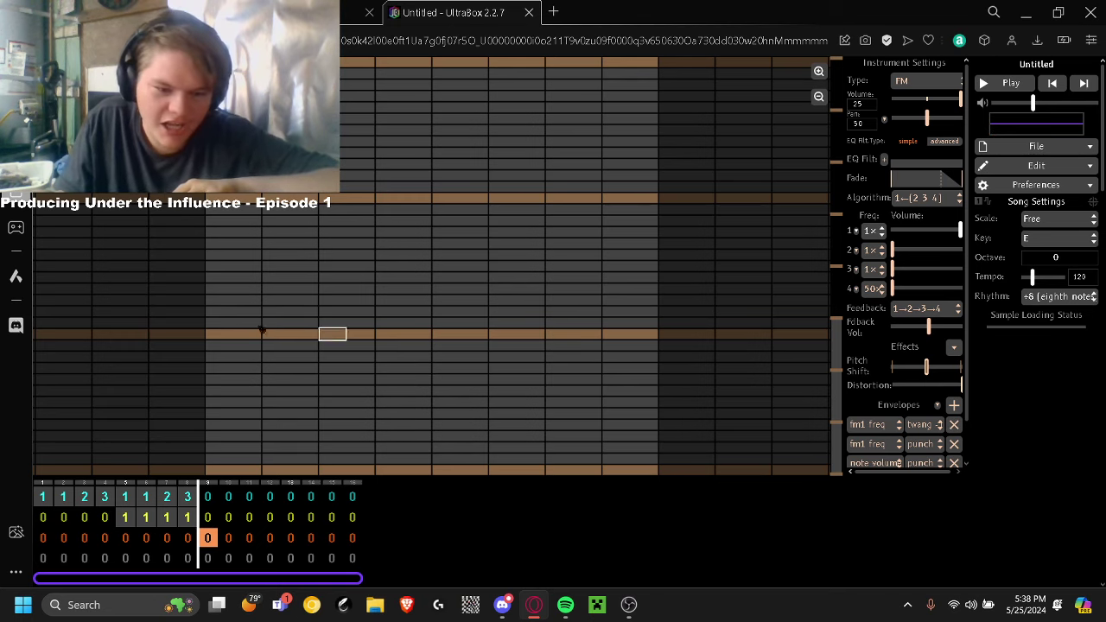
Try a half-beat kick note on the middle tonic row at the start of the ninth bar
{"action": "left_click", "coordinate": [247, 334]}
{"action": "left_click", "coordinate": [237, 337]}
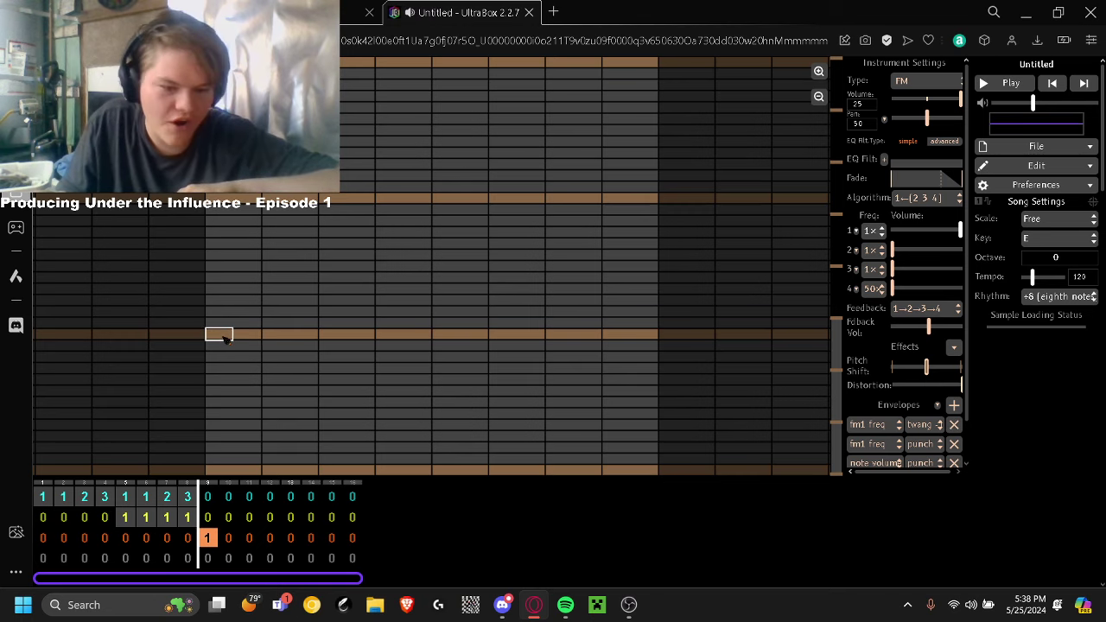
{"action": "left_click", "coordinate": [220, 336]}
{"action": "left_click", "coordinate": [220, 335]}
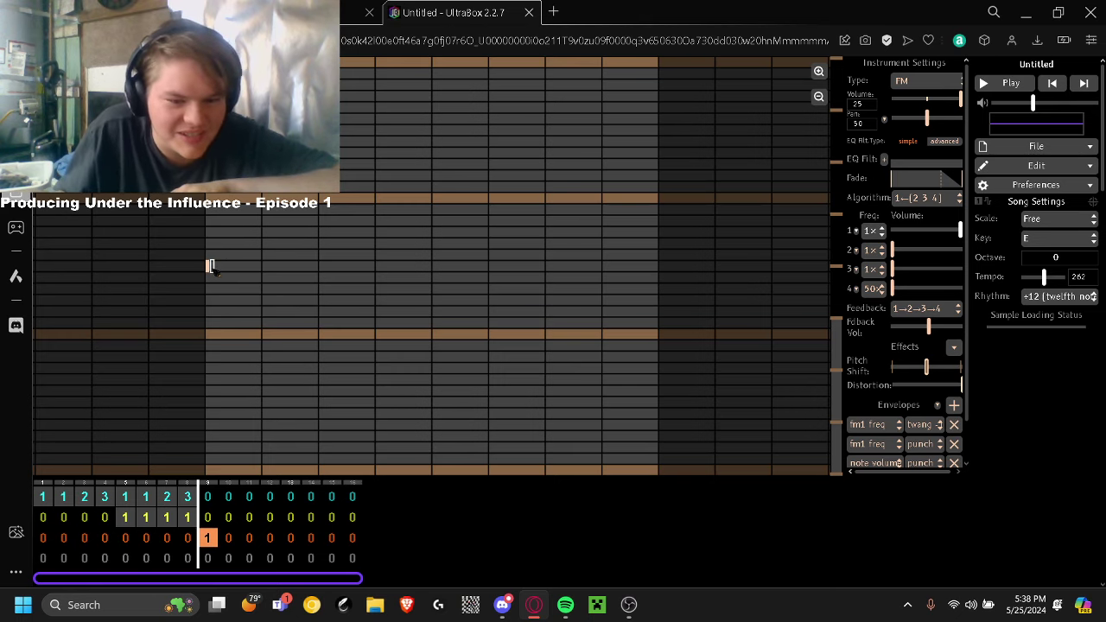
Fill the ninth bar with rapid twelfth-beat kick notes on one pitch, leaving the last slot of each beat empty
{"action": "left_click_drag", "start_coordinate": [218, 269], "coordinate": [223, 272]}
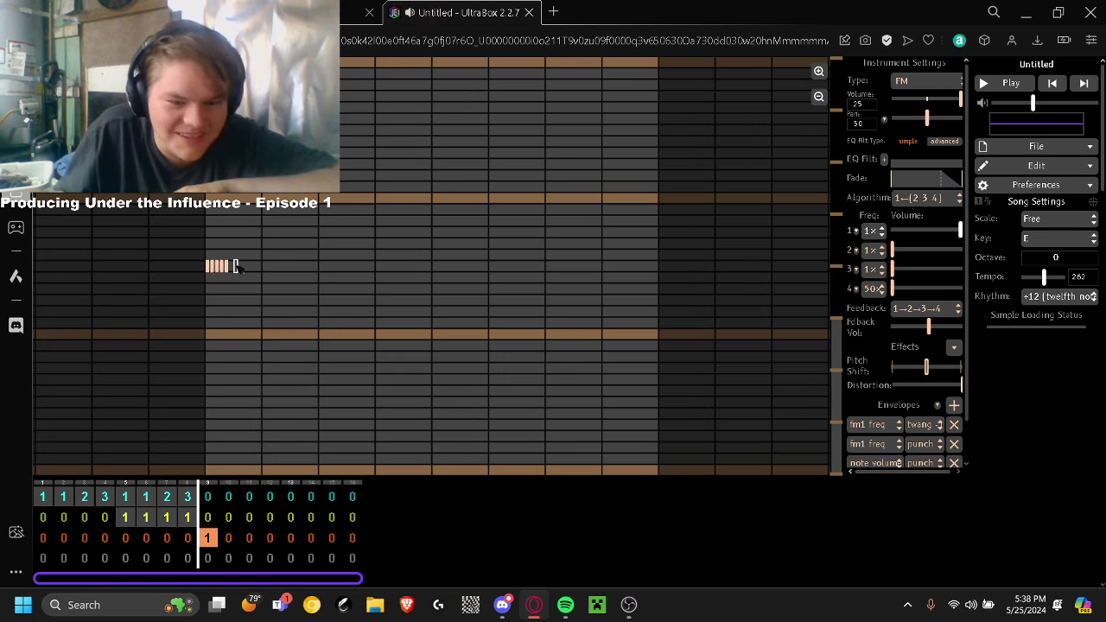
{"action": "left_click_drag", "start_coordinate": [248, 268], "coordinate": [314, 268]}
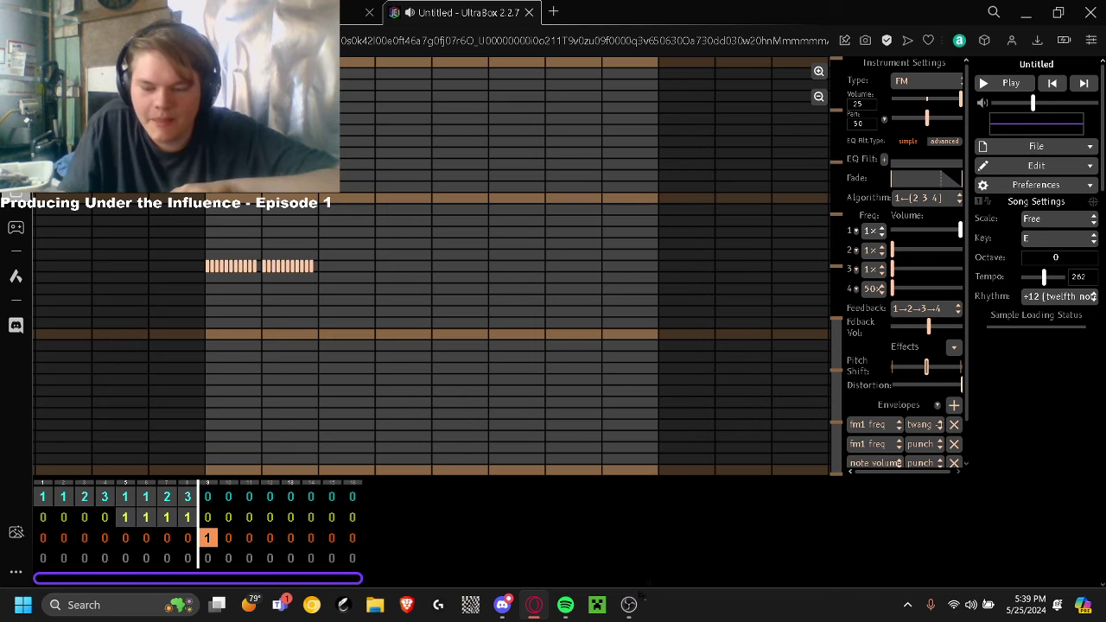
{"action": "left_click", "coordinate": [329, 267]}
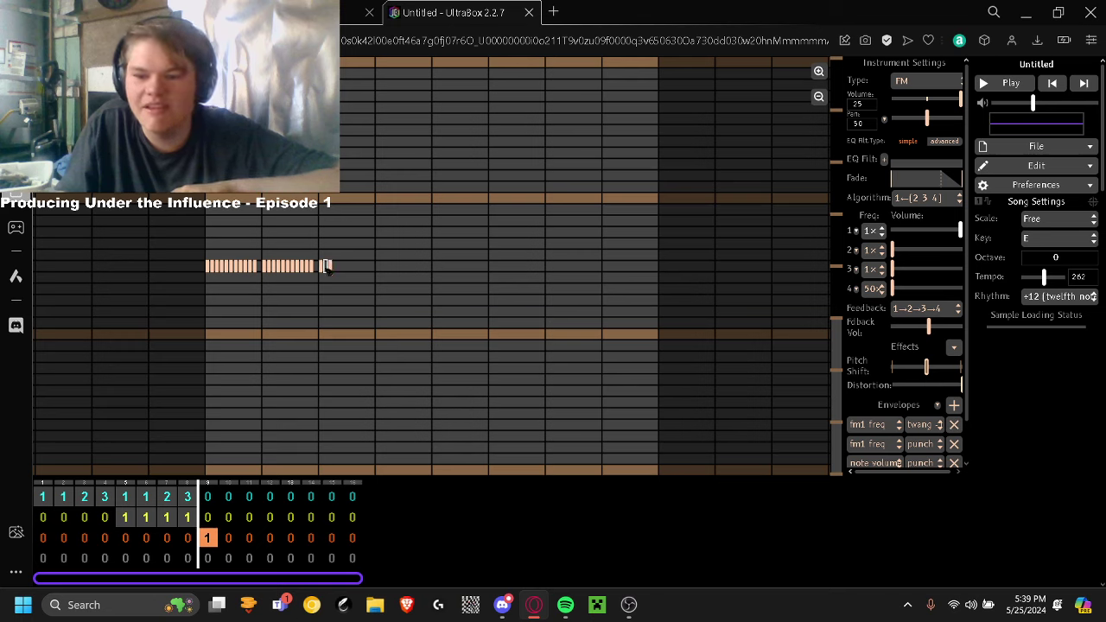
{"action": "left_click_drag", "start_coordinate": [327, 268], "coordinate": [476, 269]}
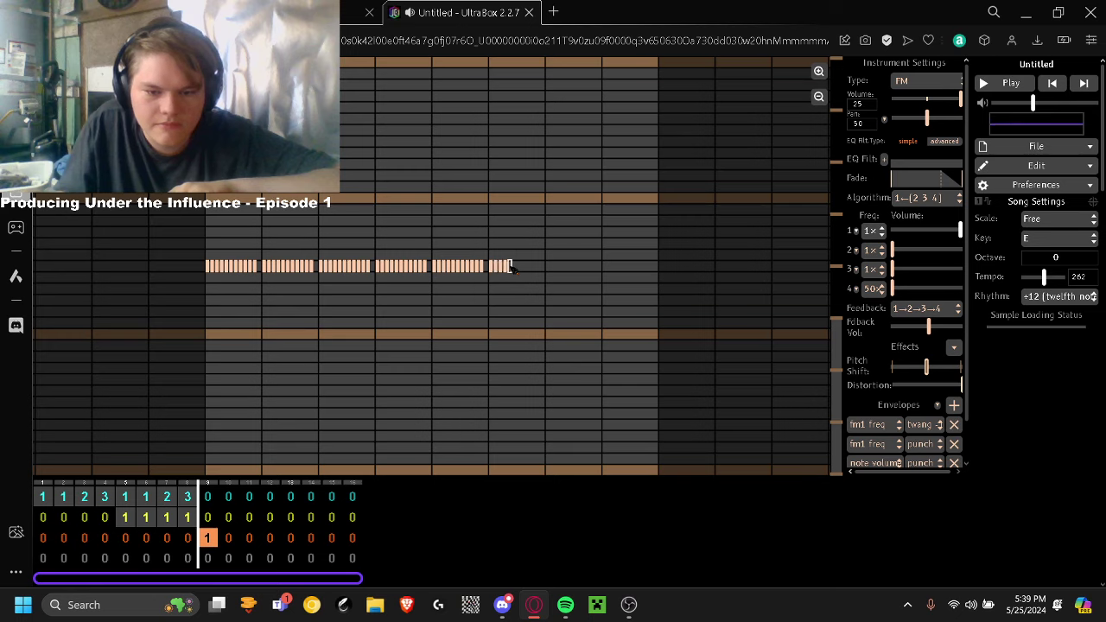
{"action": "left_click", "coordinate": [525, 268]}
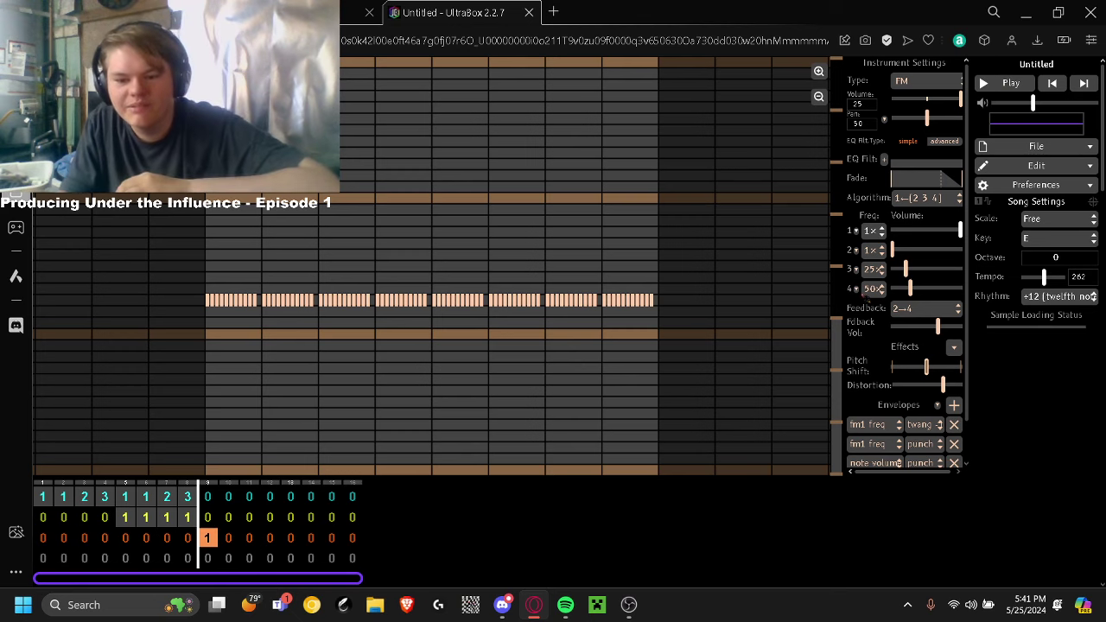
Try targeting the kick's third envelope at fm1 freq, play bar nine, and undo the recent changes
{"action": "left_click", "coordinate": [925, 307]}
{"action": "left_click", "coordinate": [926, 489]}
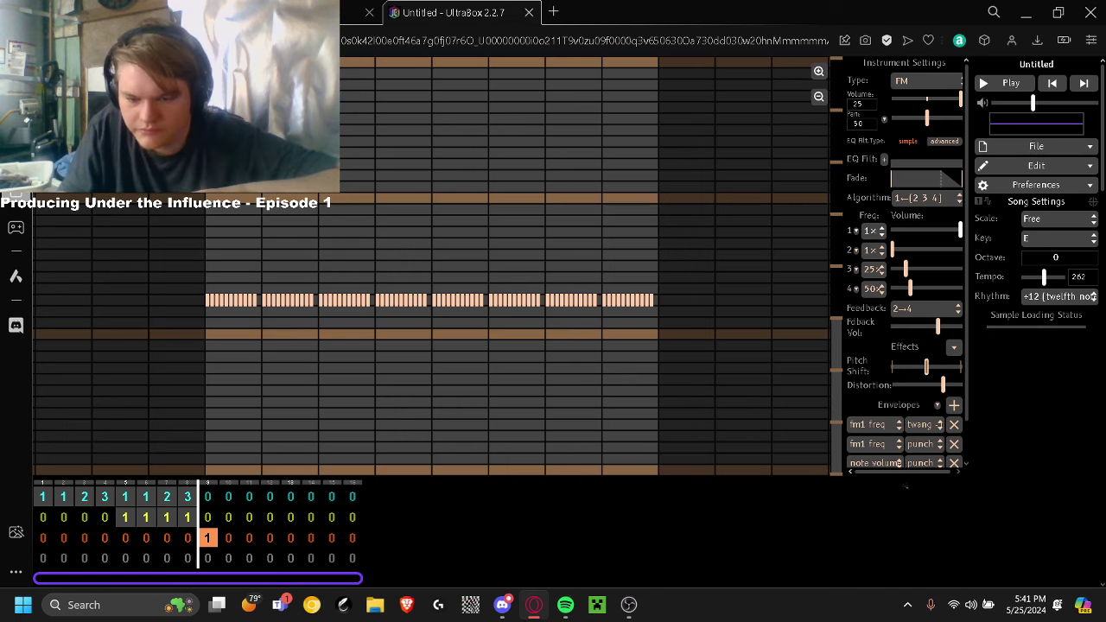
{"action": "scroll", "coordinate": [903, 260], "scroll_direction": "down", "scroll_amount": 1}
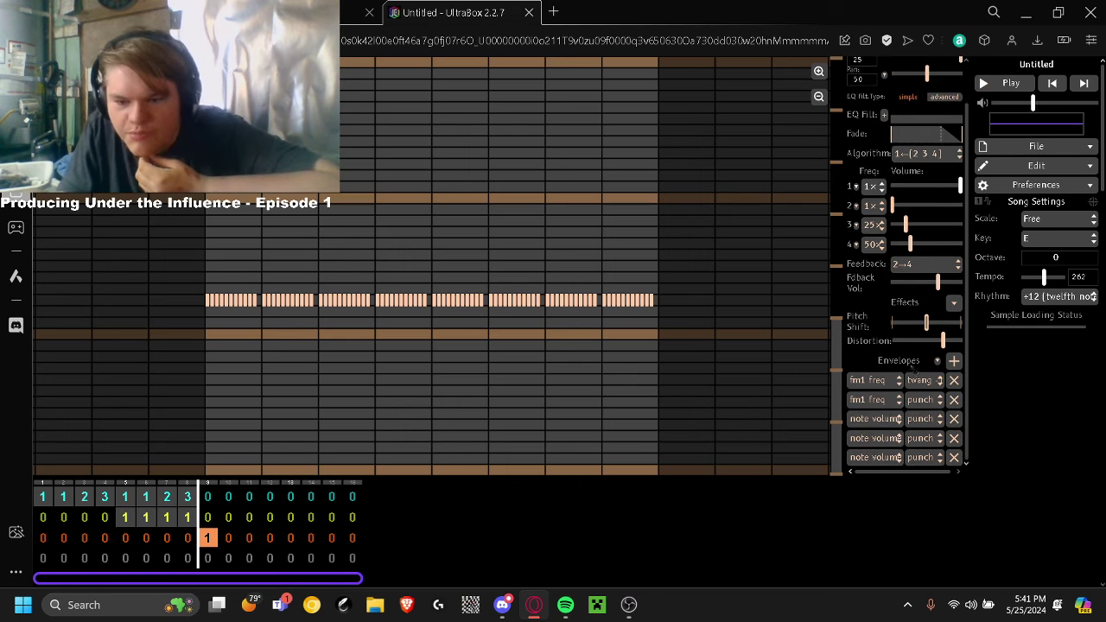
{"action": "left_click", "coordinate": [893, 421]}
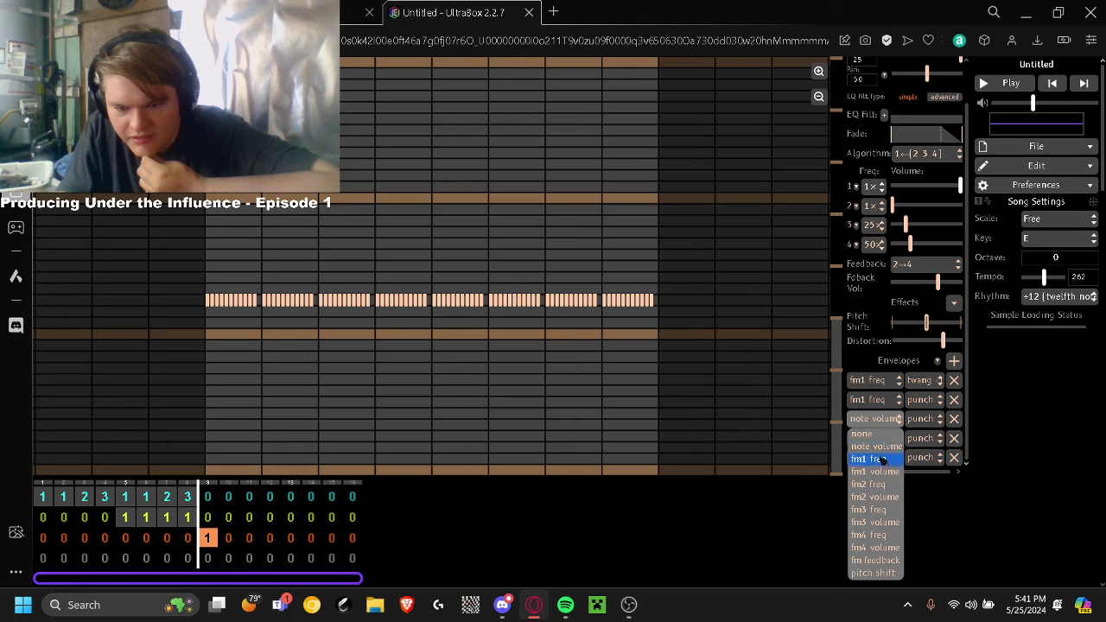
{"action": "left_click", "coordinate": [884, 437]}
{"action": "left_click", "coordinate": [886, 426]}
{"action": "left_click", "coordinate": [873, 307]}
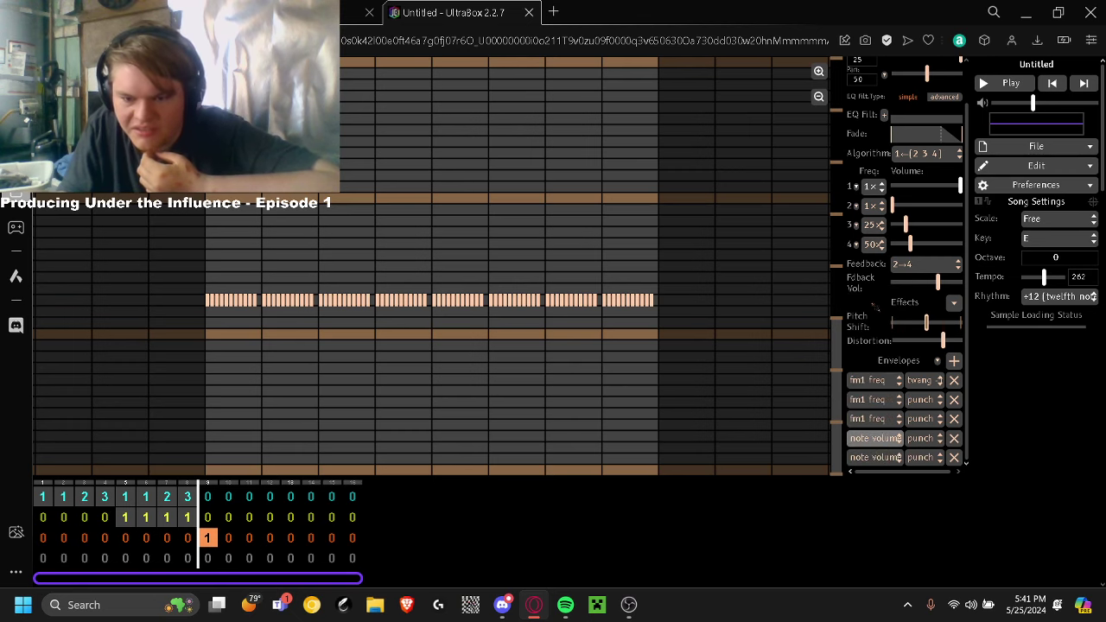
{"action": "scroll", "coordinate": [896, 387], "scroll_direction": "up", "scroll_amount": 1}
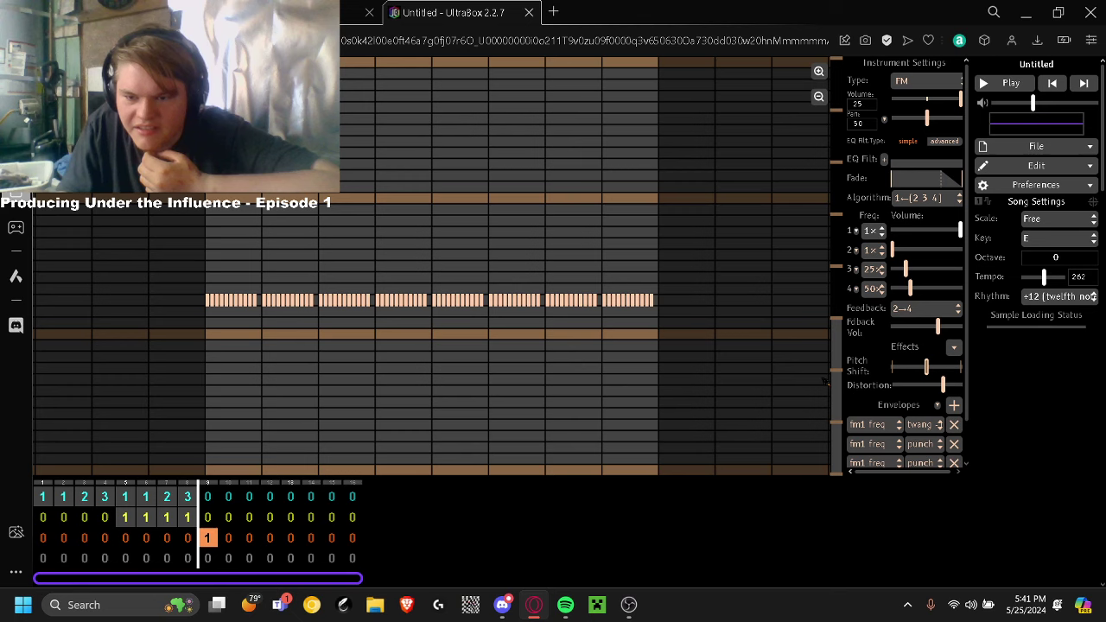
{"action": "left_click", "coordinate": [998, 84]}
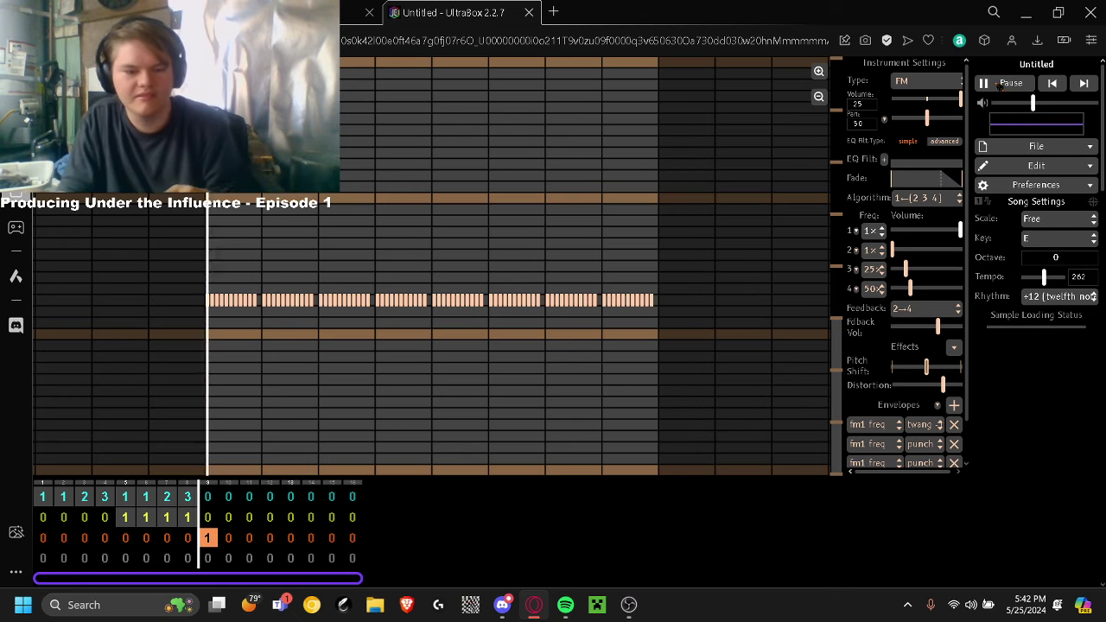
{"action": "left_click", "coordinate": [998, 83]}
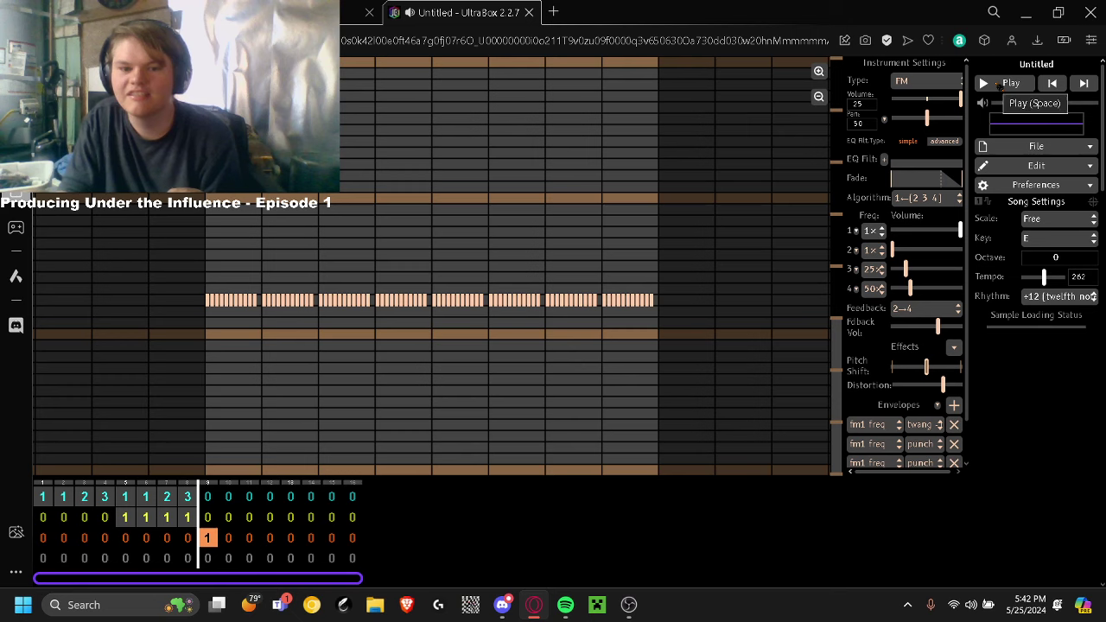
{"action": "key", "text": "ctrl+z"}
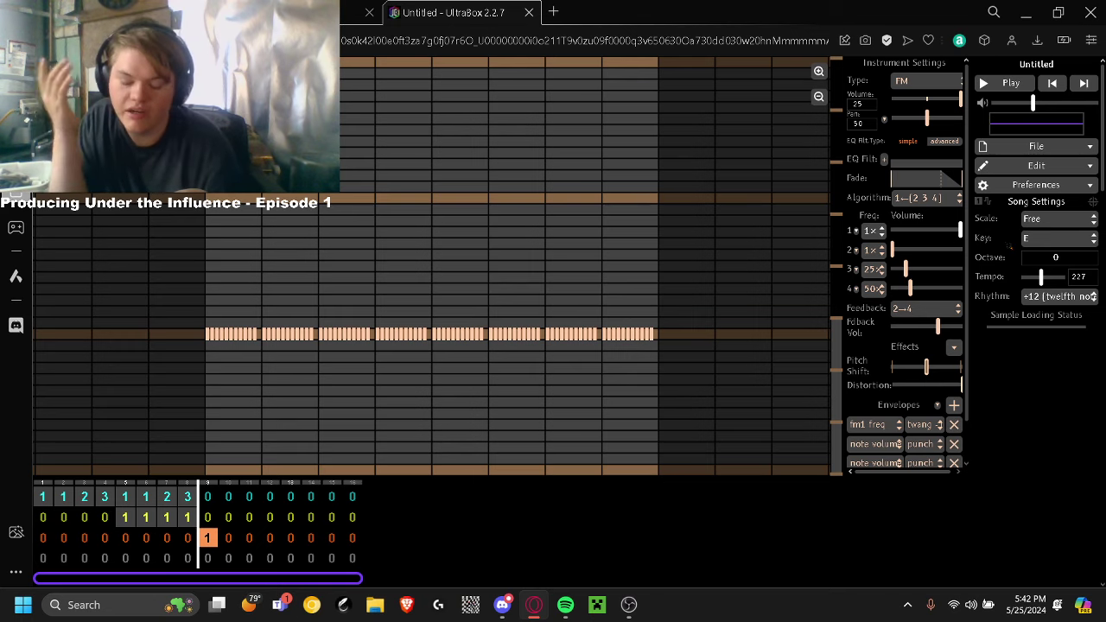
Raise the kick's feedback volume to its maximum and listen to bar nine
{"action": "left_click", "coordinate": [960, 326]}
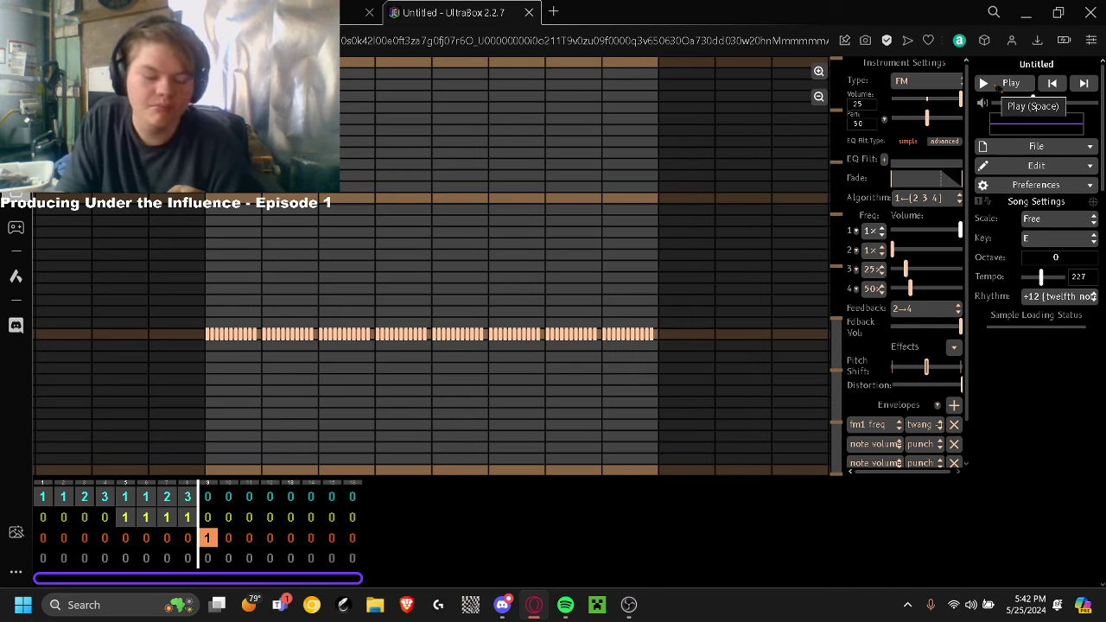
{"action": "left_click", "coordinate": [999, 84]}
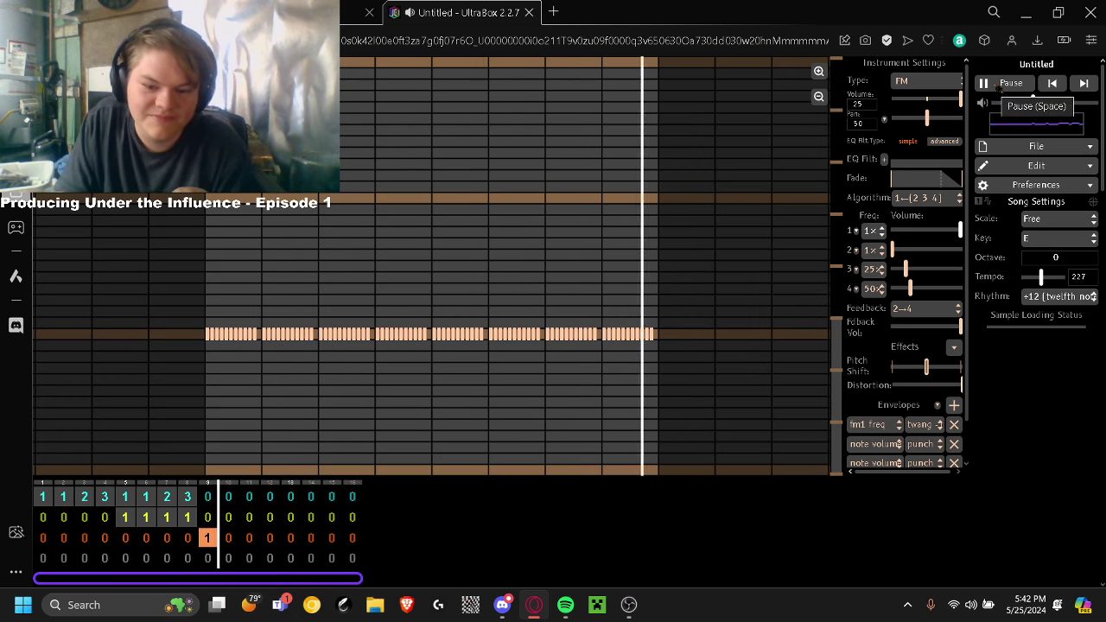
{"action": "key", "text": "space"}
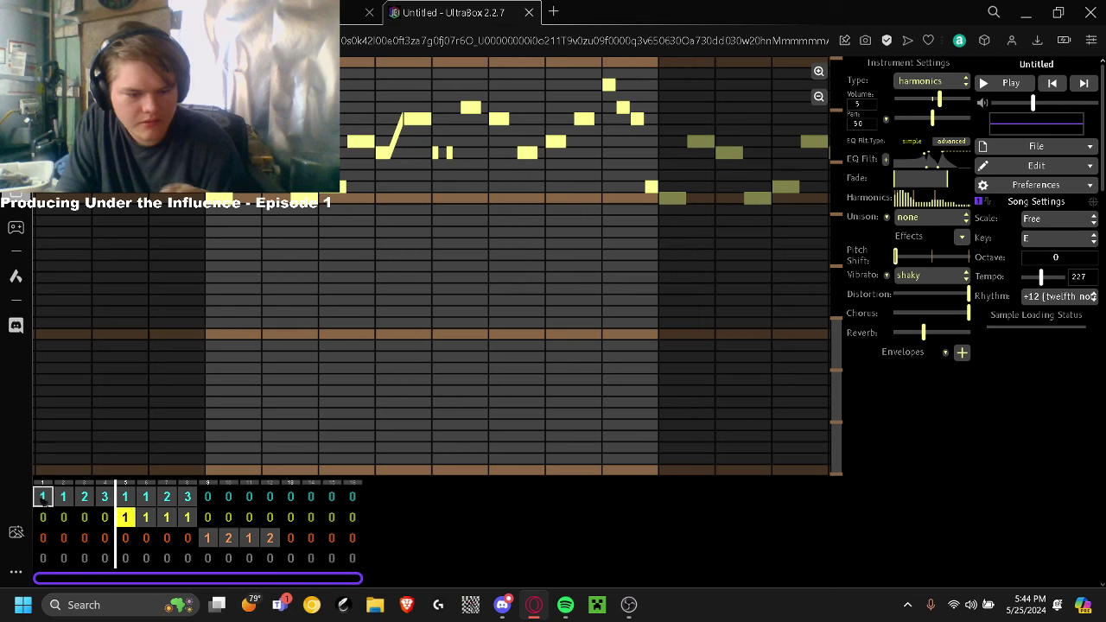
Play the song from the lead's first bar through to the kick section
{"action": "left_click", "coordinate": [43, 498]}
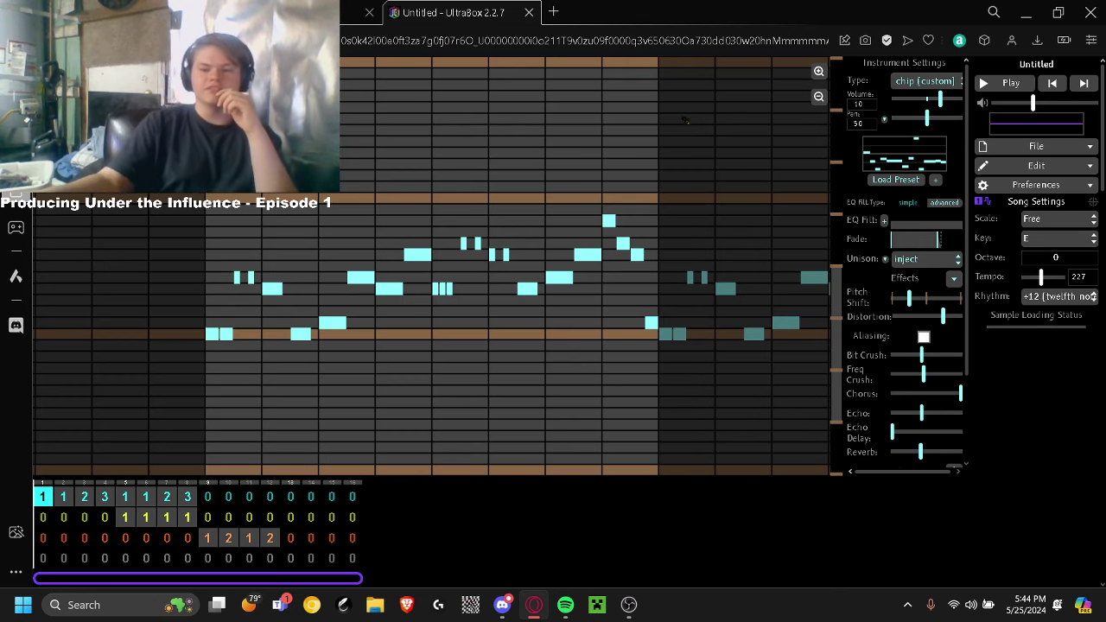
{"action": "left_click", "coordinate": [1009, 83]}
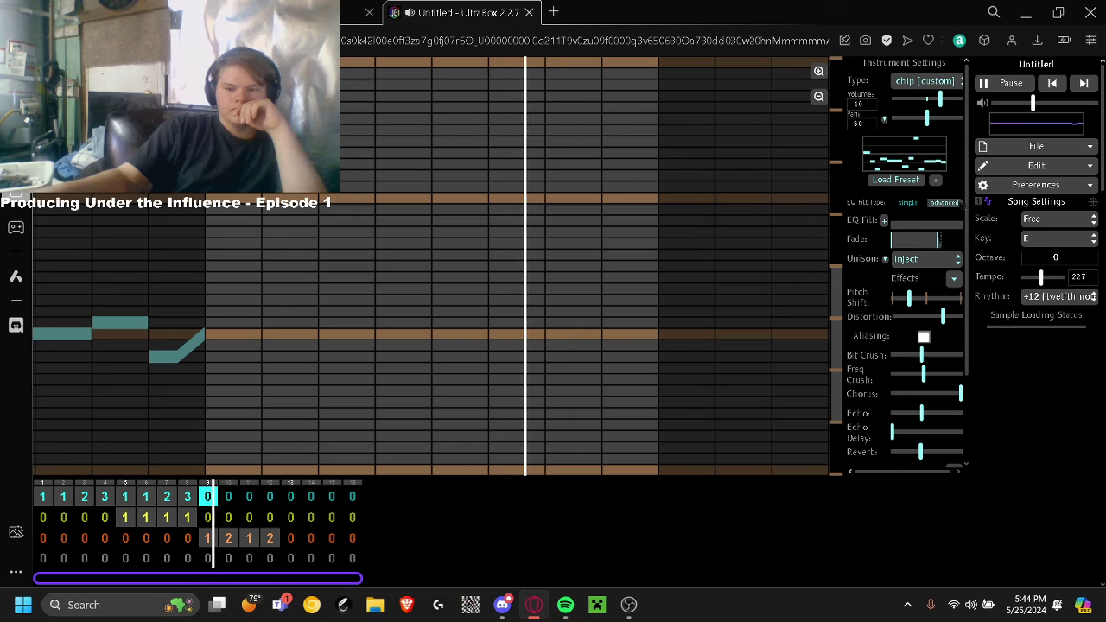
{"action": "left_click", "coordinate": [998, 84]}
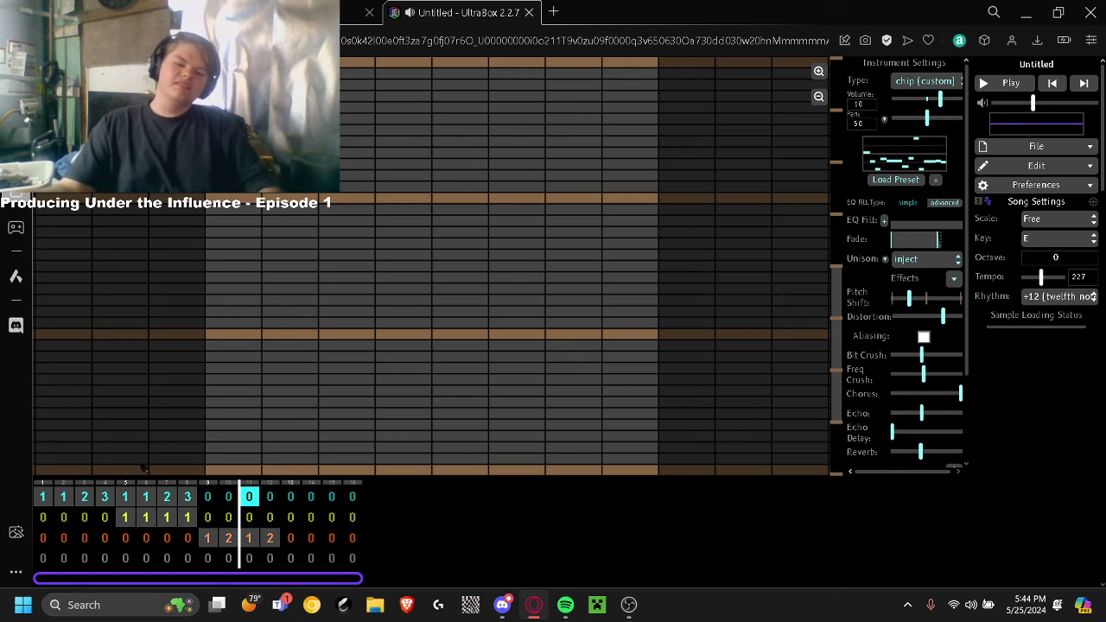
Review the lead patterns in bars one and three, and play the song from bar one into bar five
{"action": "left_click", "coordinate": [43, 497]}
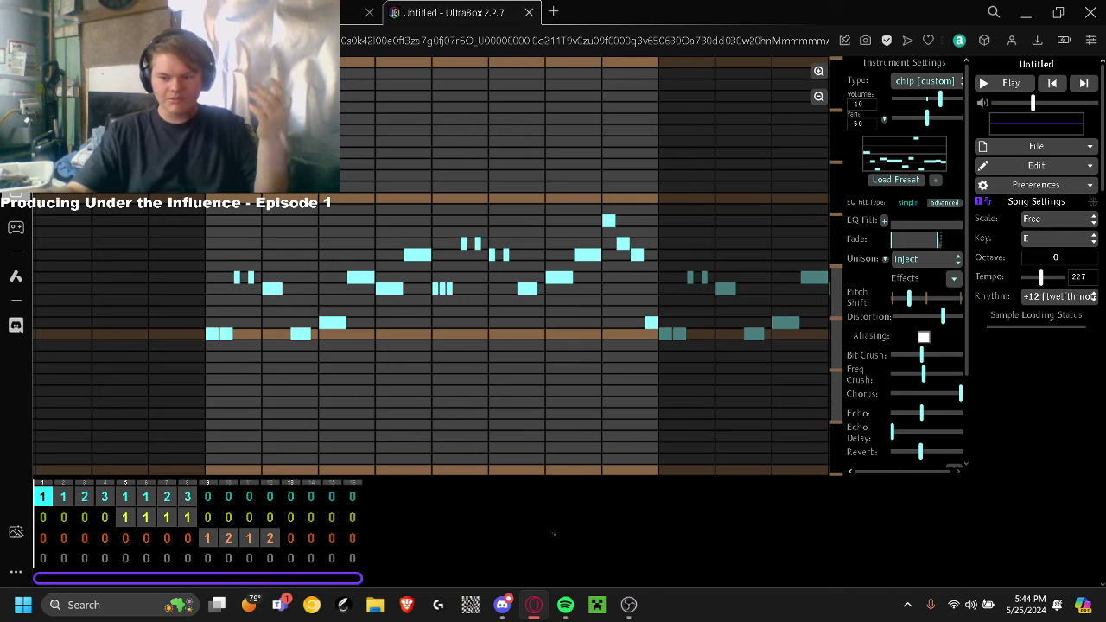
{"action": "left_click", "coordinate": [84, 496]}
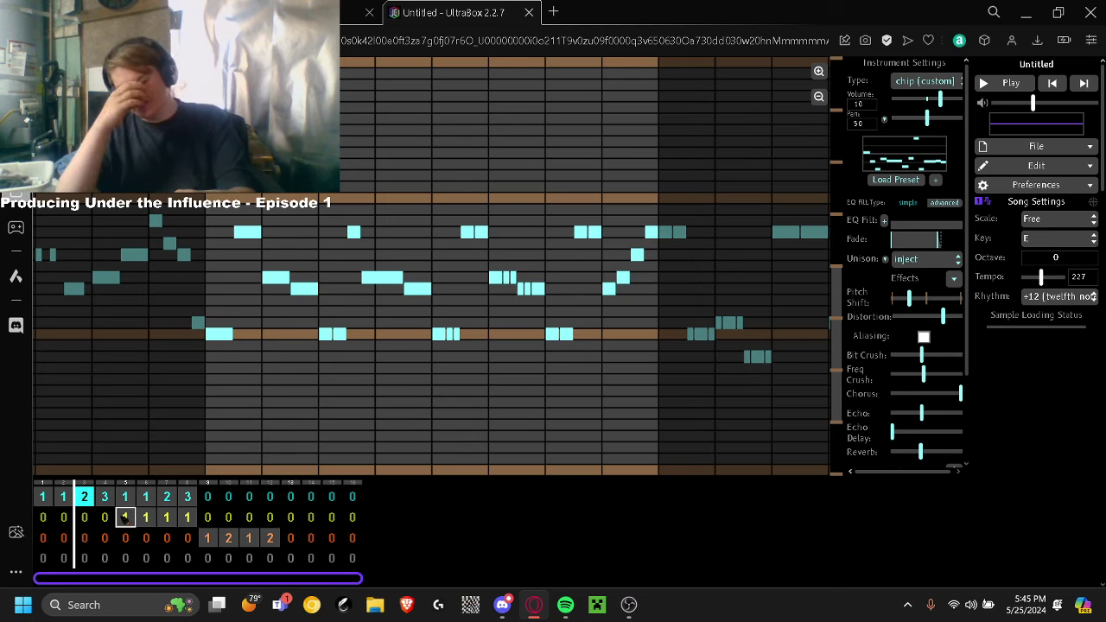
{"action": "left_click", "coordinate": [43, 497]}
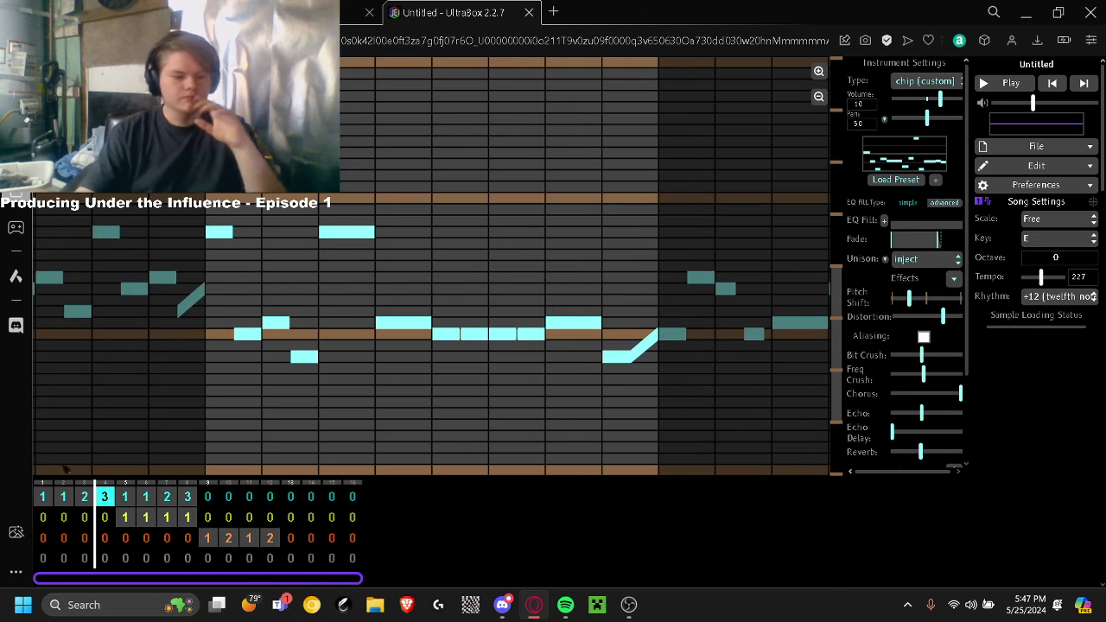
{"action": "left_click", "coordinate": [44, 497]}
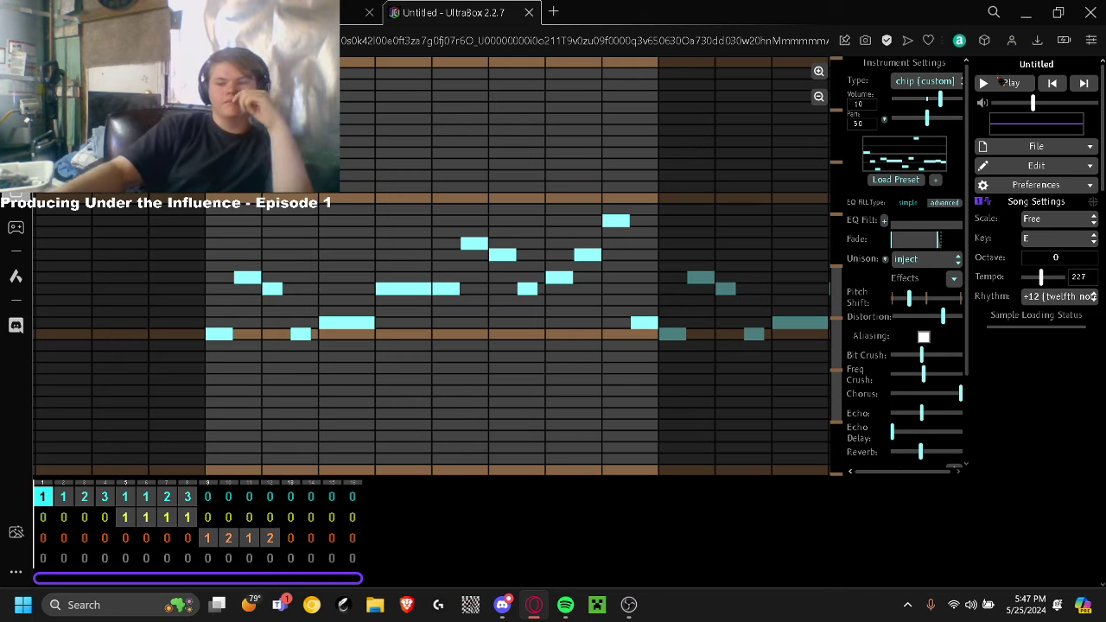
{"action": "left_click", "coordinate": [1001, 81]}
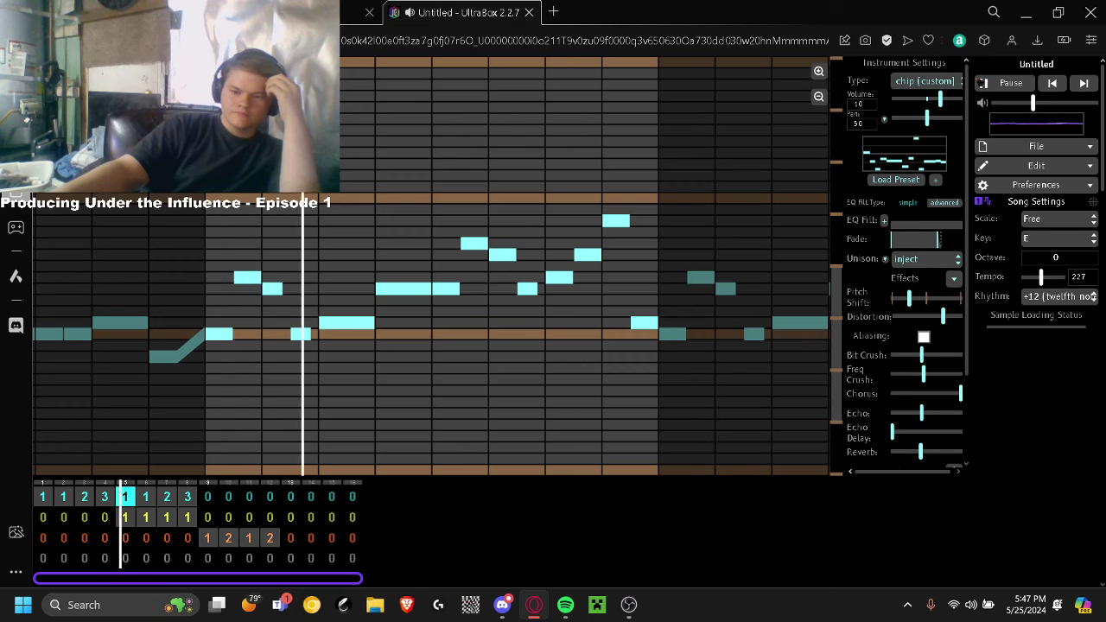
{"action": "key", "text": "space"}
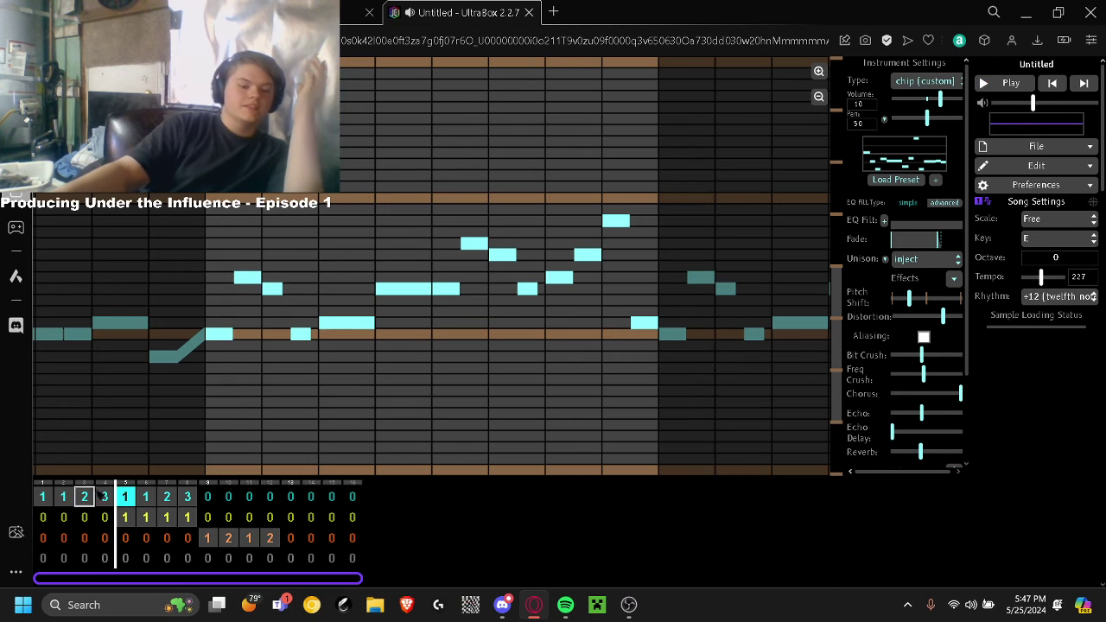
Change the second channel's instrument at bar five to the VRC6 Sawtooth retro preset
{"action": "left_click", "coordinate": [127, 517]}
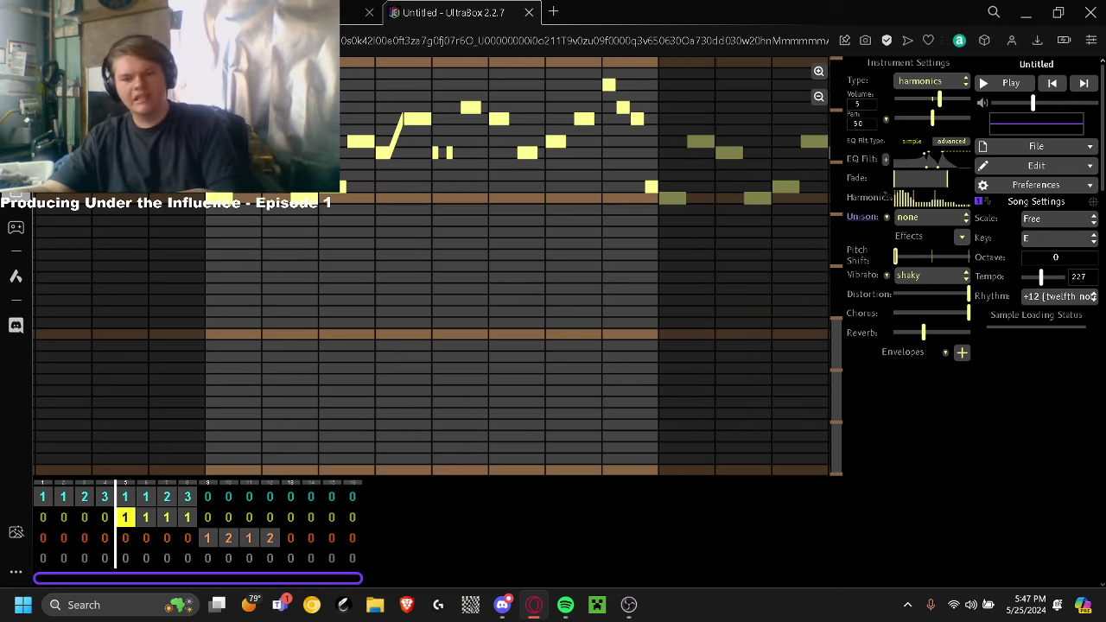
{"action": "left_click", "coordinate": [936, 81]}
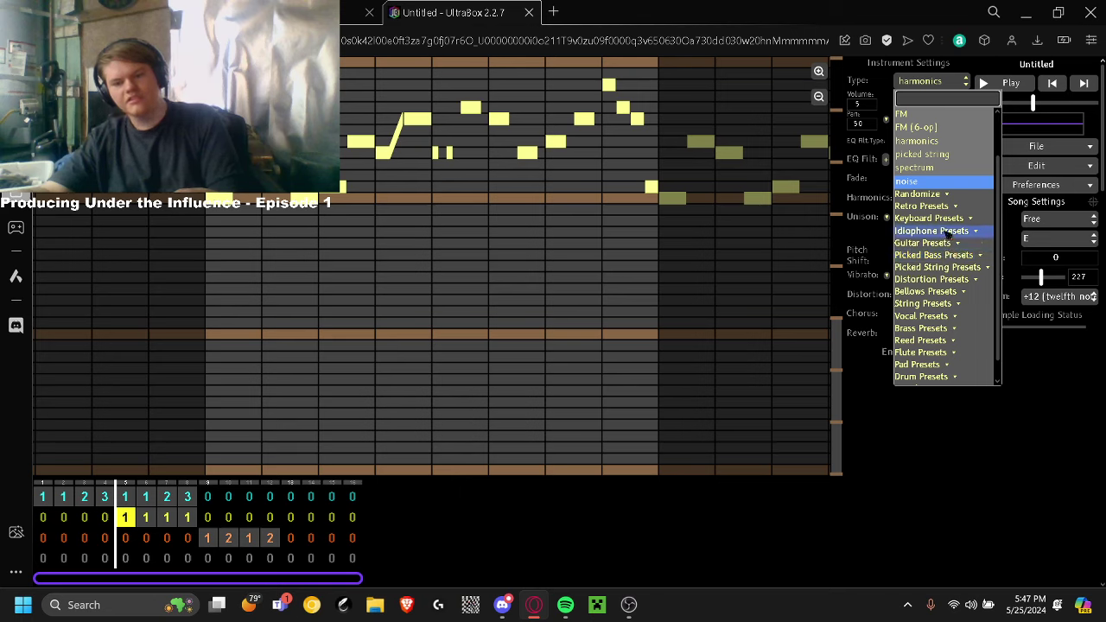
{"action": "left_click", "coordinate": [951, 210]}
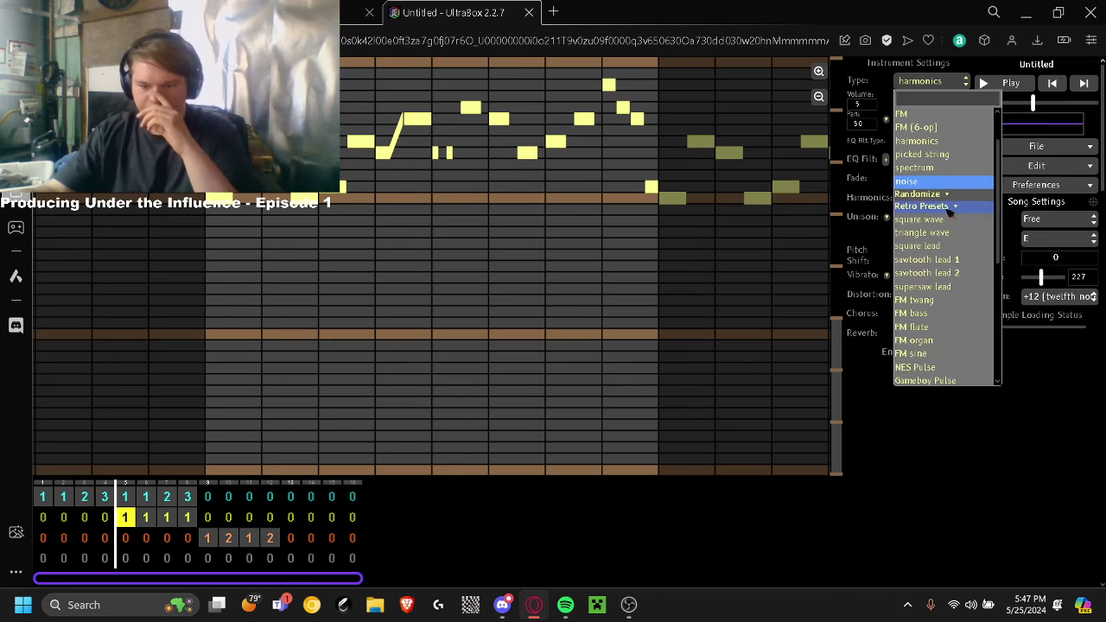
{"action": "scroll", "coordinate": [953, 224], "scroll_direction": "down", "scroll_amount": 2}
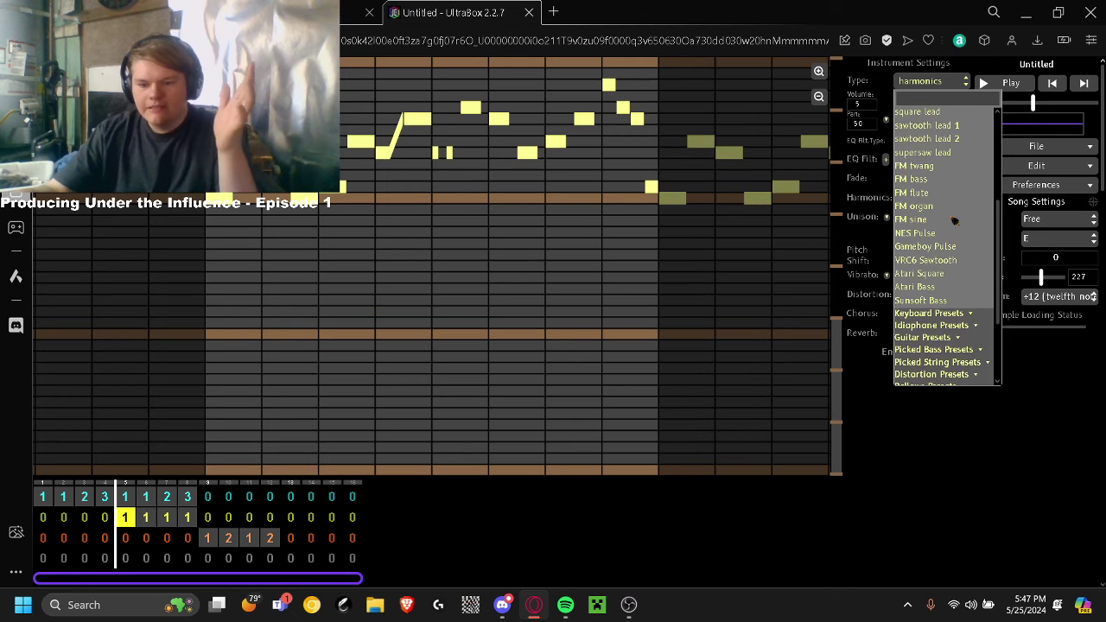
{"action": "left_click", "coordinate": [947, 263]}
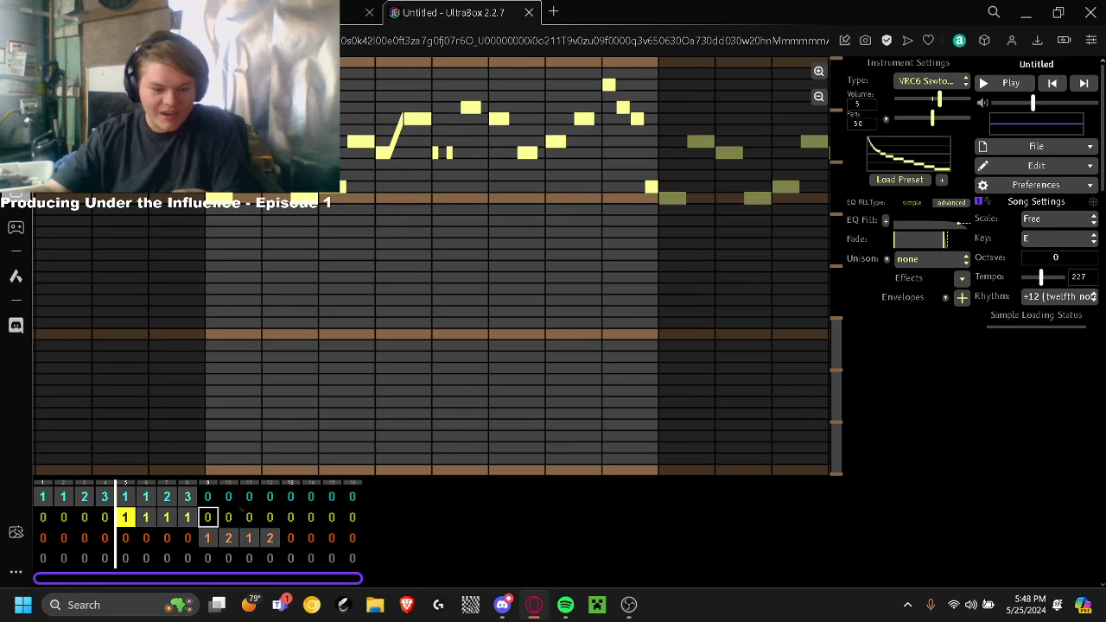
{"action": "left_click", "coordinate": [125, 498]}
{"action": "left_click", "coordinate": [127, 517]}
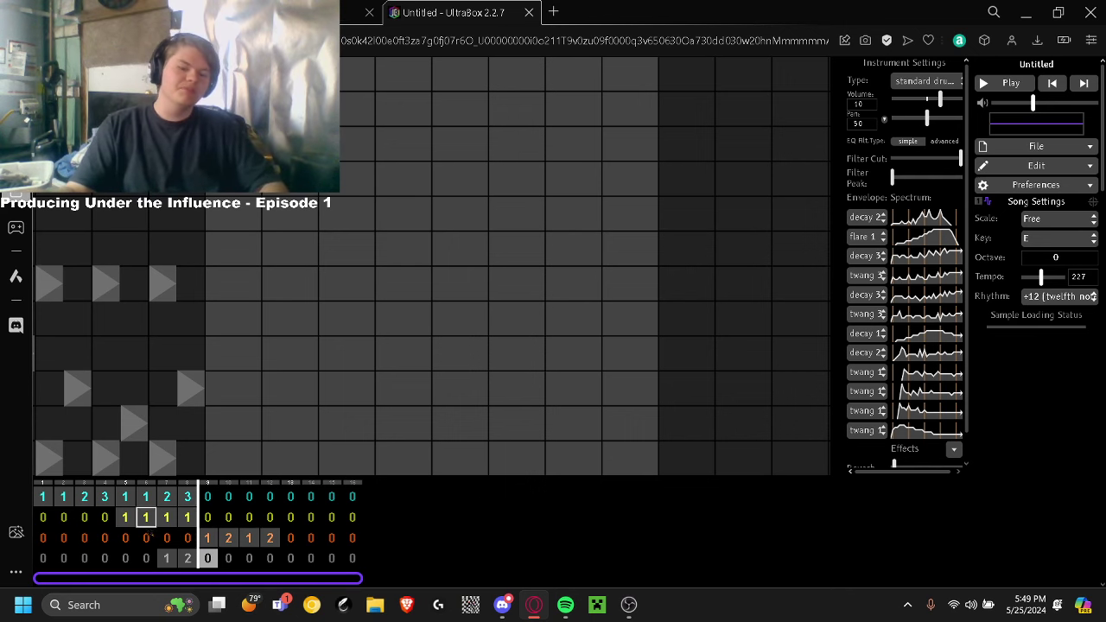
Add a distortion effect to the drum channel's standard drumset instrument at bar seven
{"action": "left_click", "coordinate": [145, 516]}
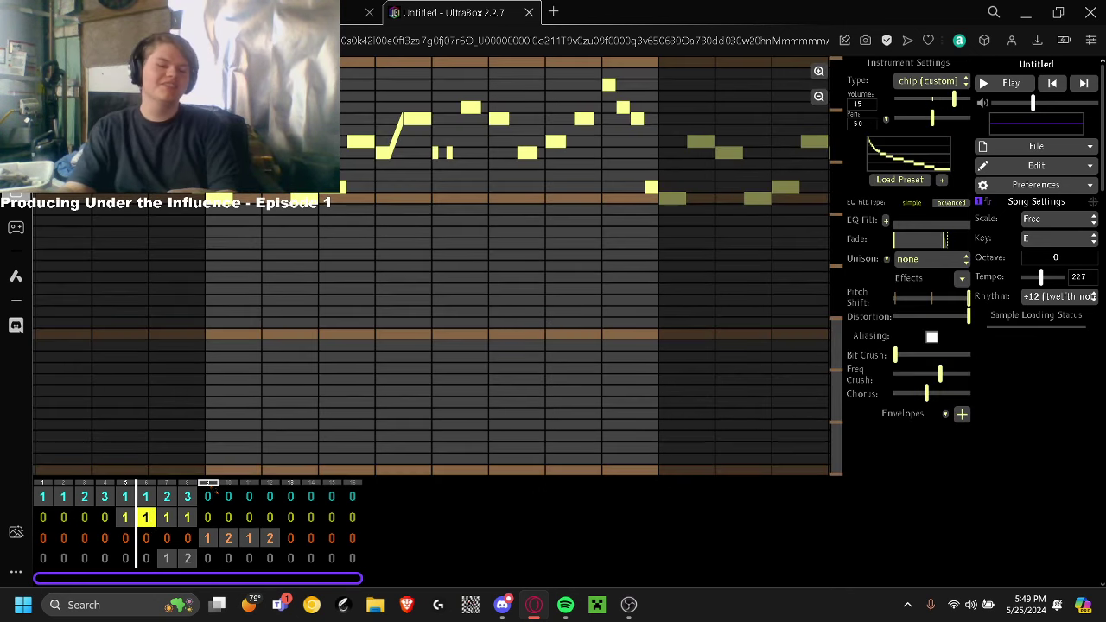
{"action": "left_click", "coordinate": [165, 558]}
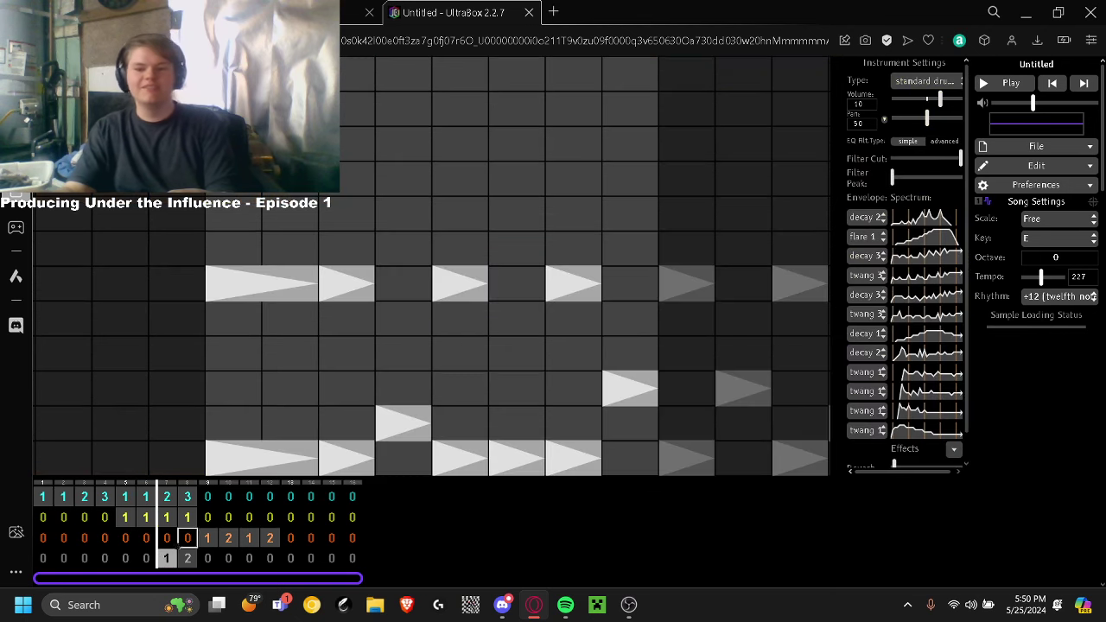
{"action": "scroll", "coordinate": [890, 320], "scroll_direction": "down", "scroll_amount": 2}
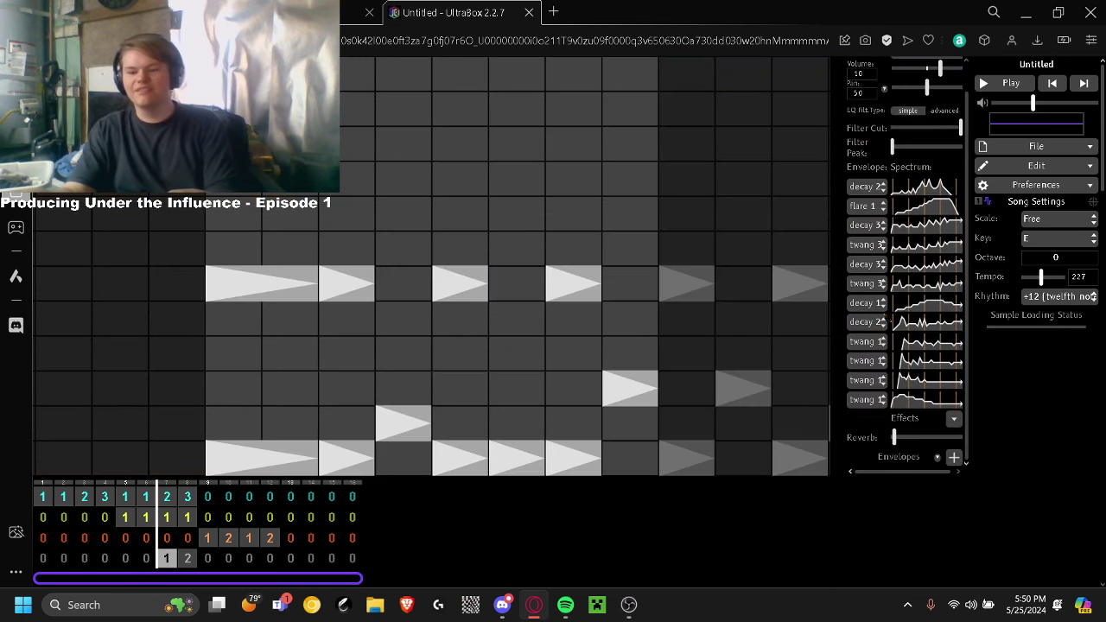
{"action": "left_click", "coordinate": [954, 420]}
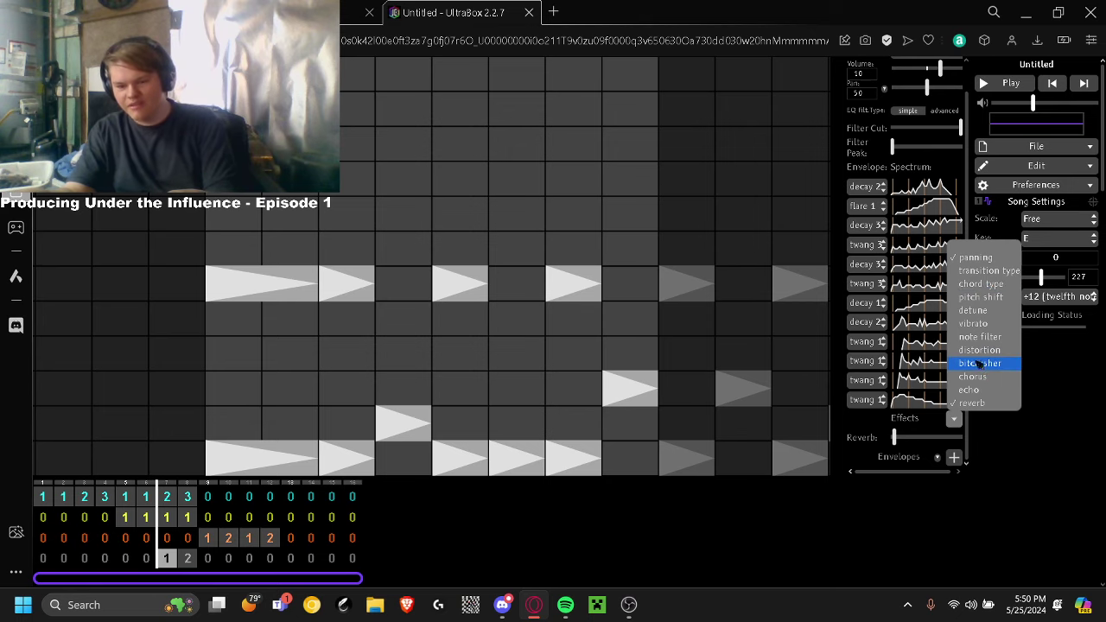
{"action": "left_click", "coordinate": [979, 350]}
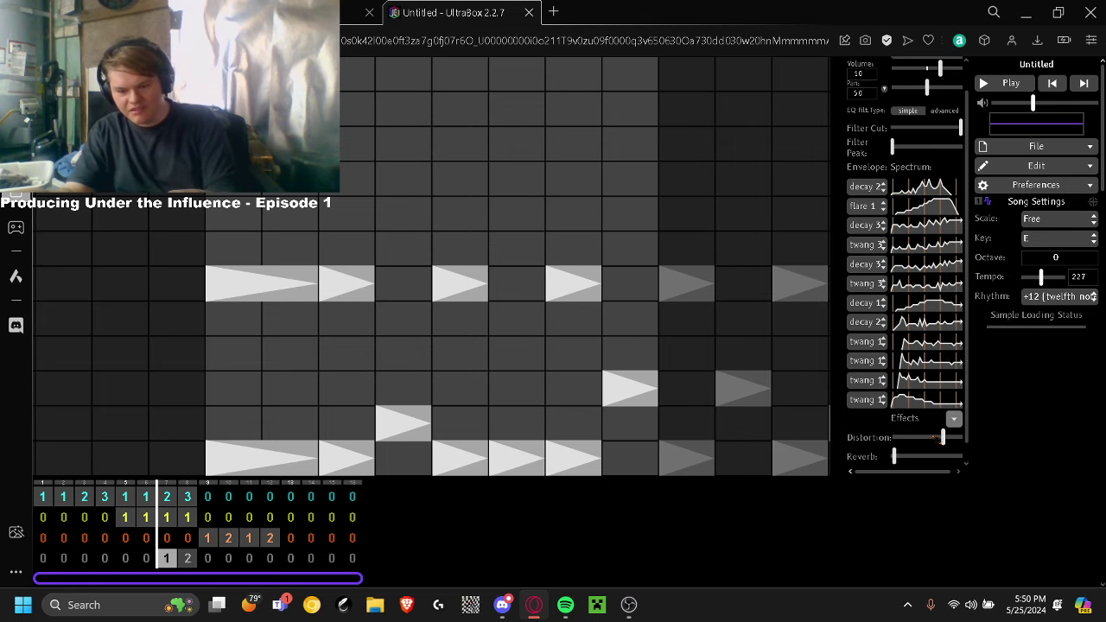
Play the song from the lead's first bar through to the FM kick at bar nine
{"action": "left_click", "coordinate": [43, 496]}
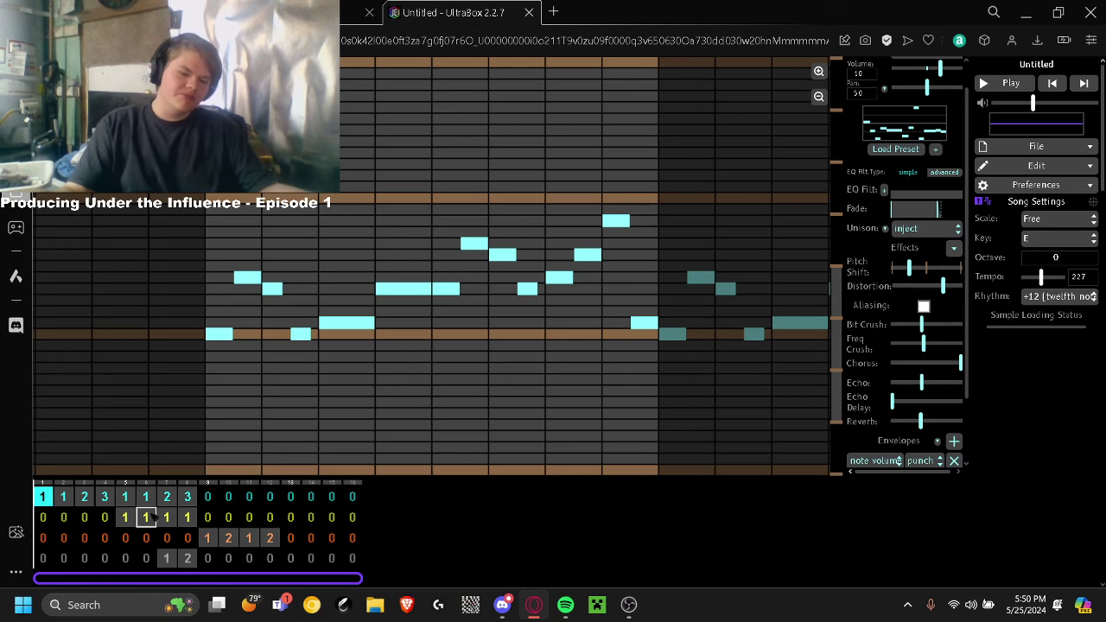
{"action": "left_click", "coordinate": [125, 517]}
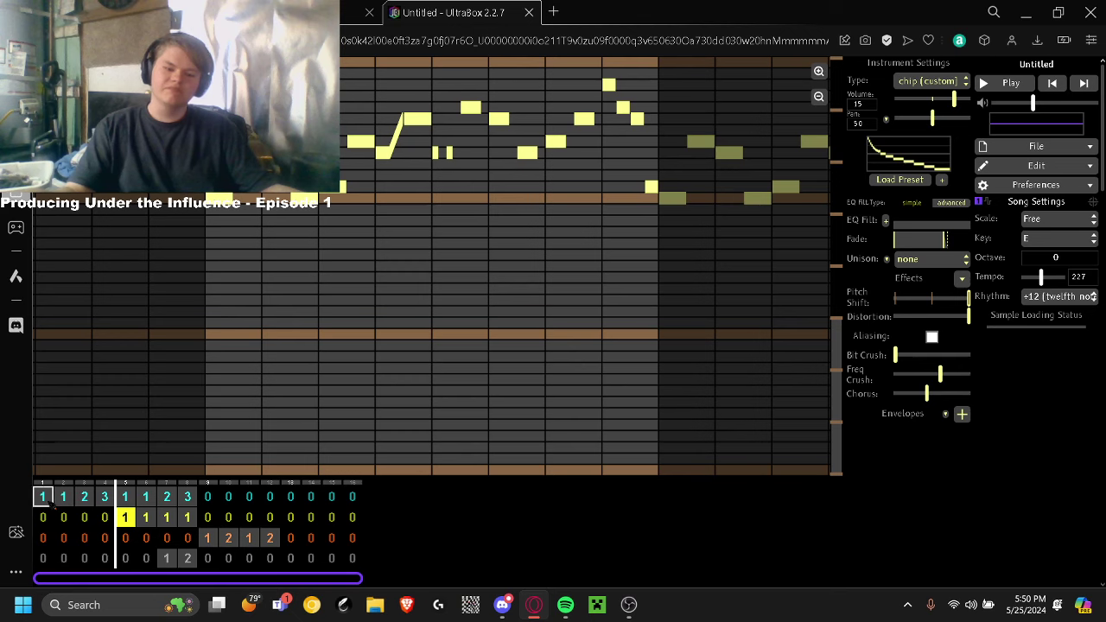
{"action": "left_click", "coordinate": [44, 497]}
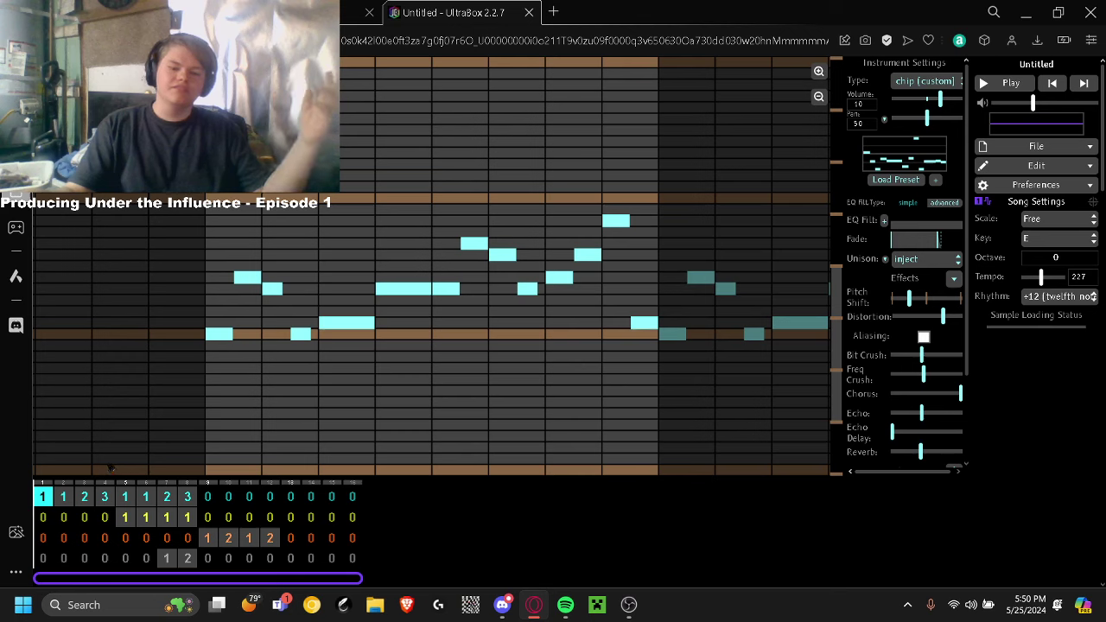
{"action": "left_click", "coordinate": [1011, 84]}
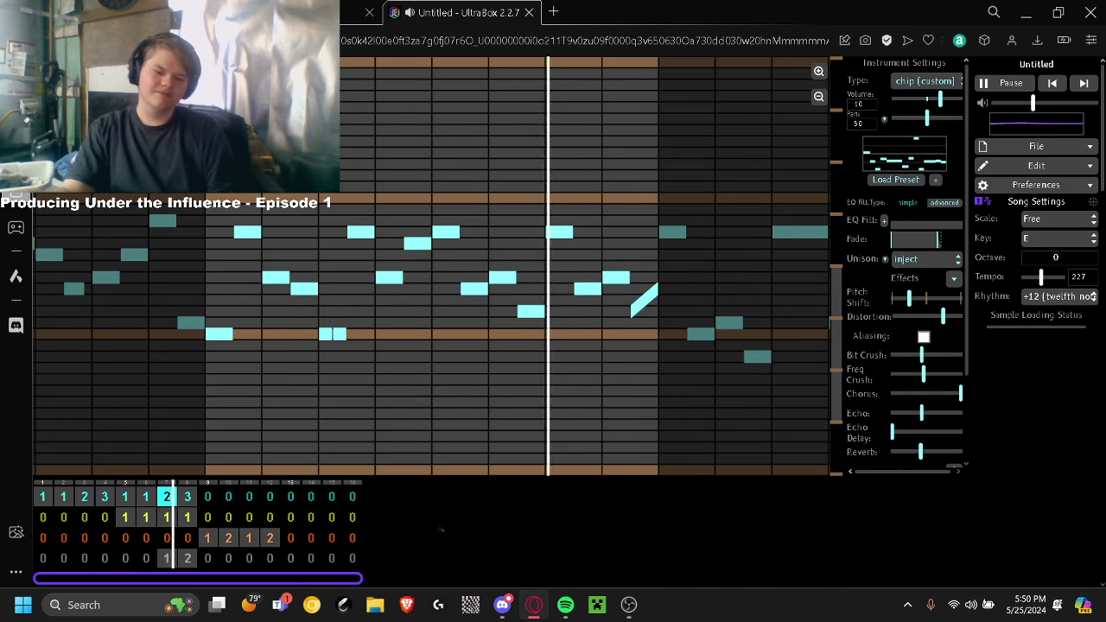
{"action": "left_click", "coordinate": [208, 538]}
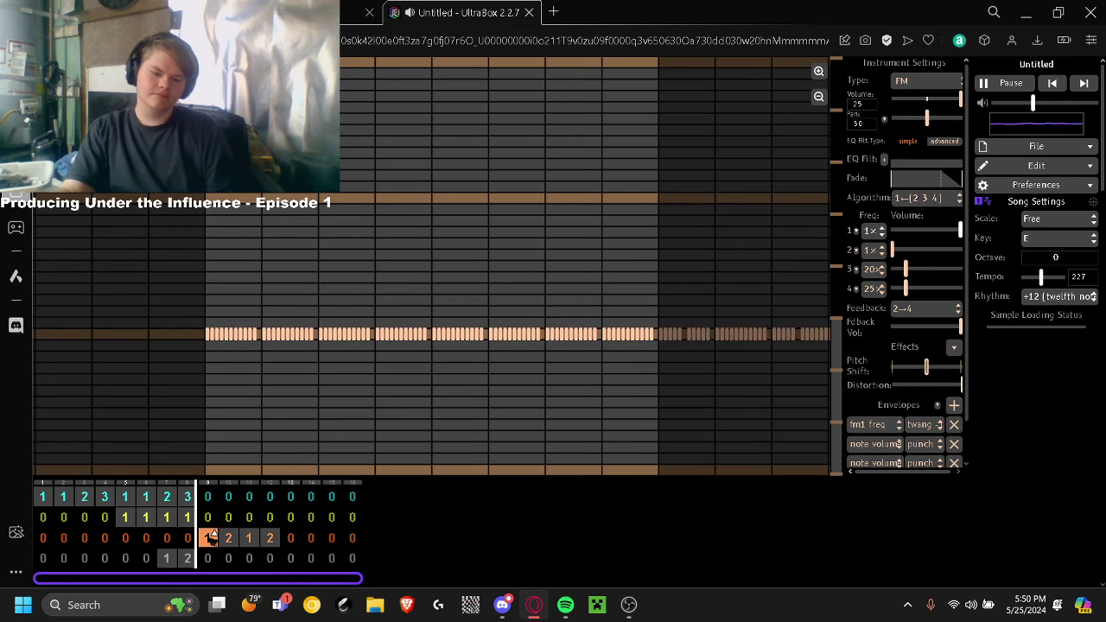
{"action": "left_click", "coordinate": [996, 82]}
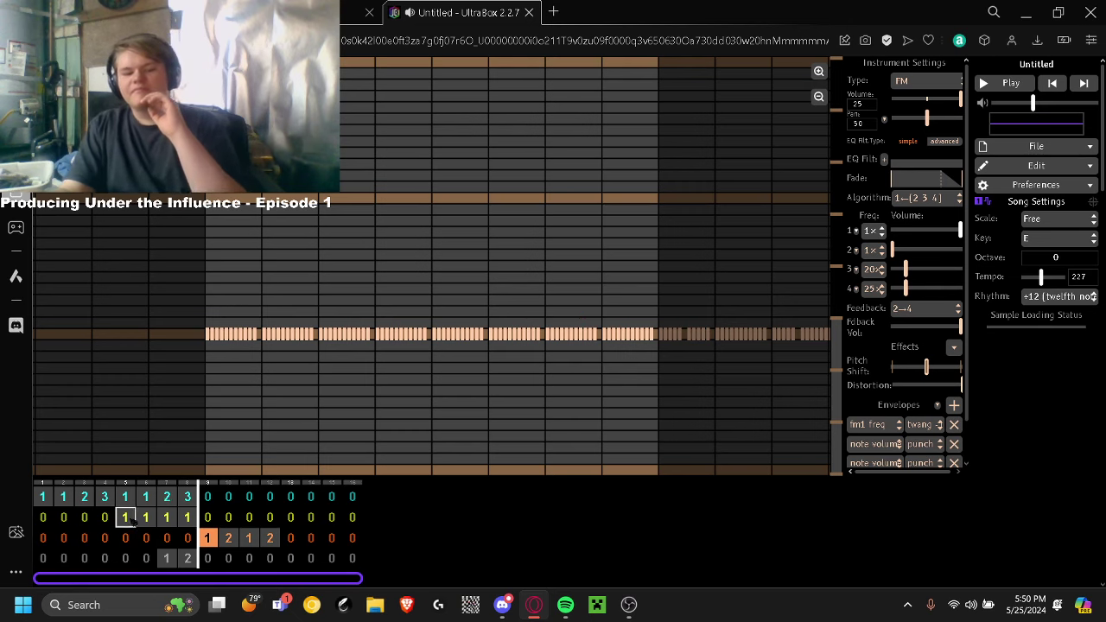
Audition the second channel at bar five with pitch shift at its minimum and at centre, and return it to maximum
{"action": "left_click", "coordinate": [125, 517]}
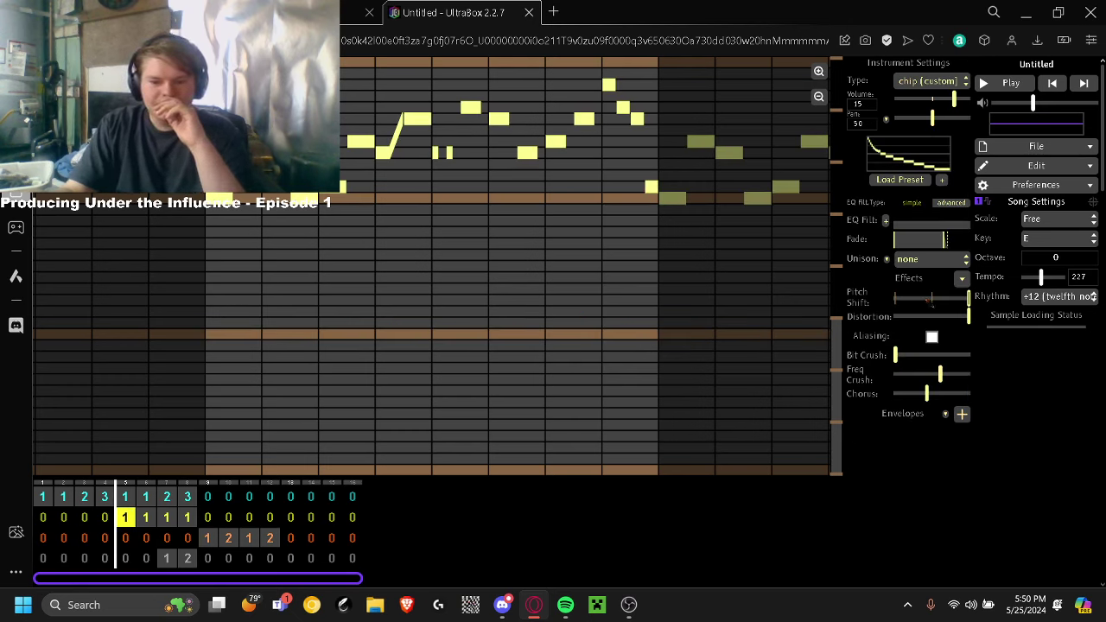
{"action": "left_click", "coordinate": [996, 82]}
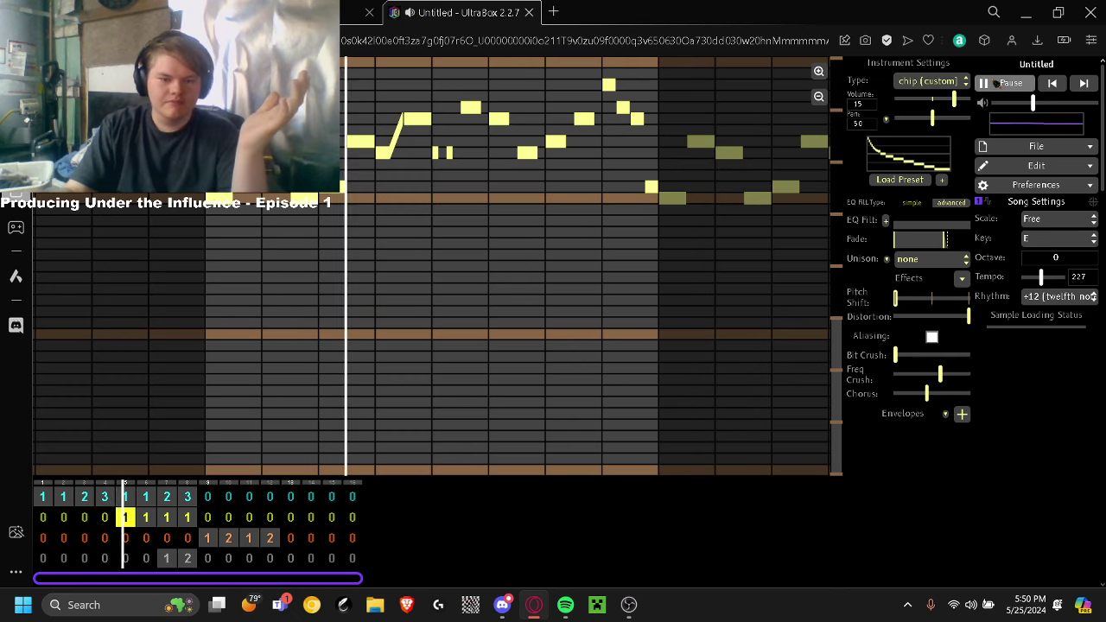
{"action": "left_click", "coordinate": [996, 82]}
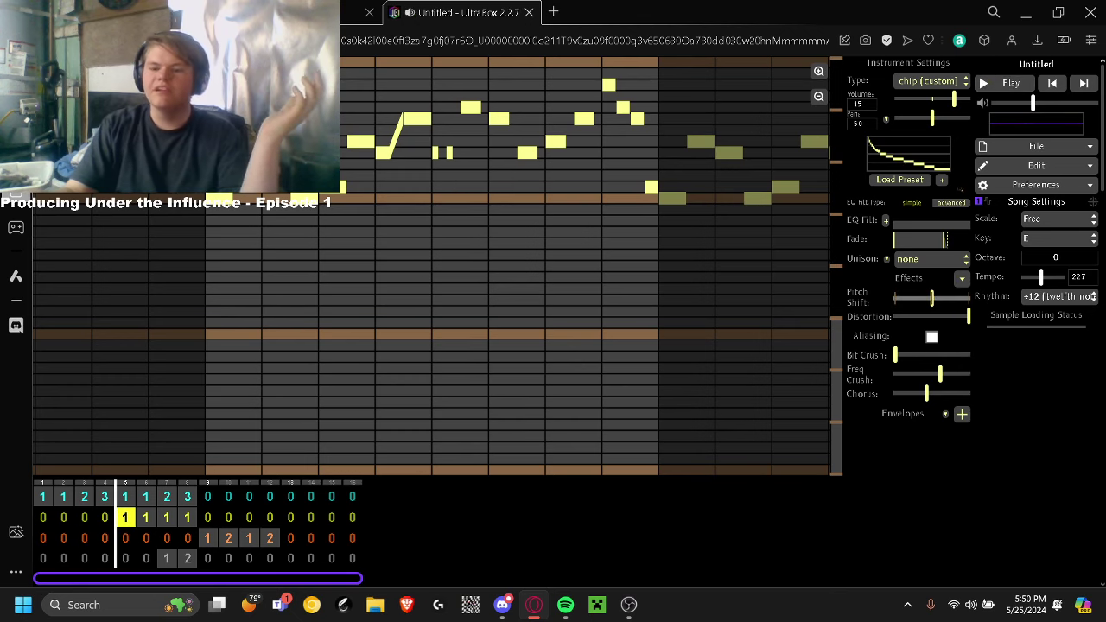
{"action": "left_click", "coordinate": [996, 83]}
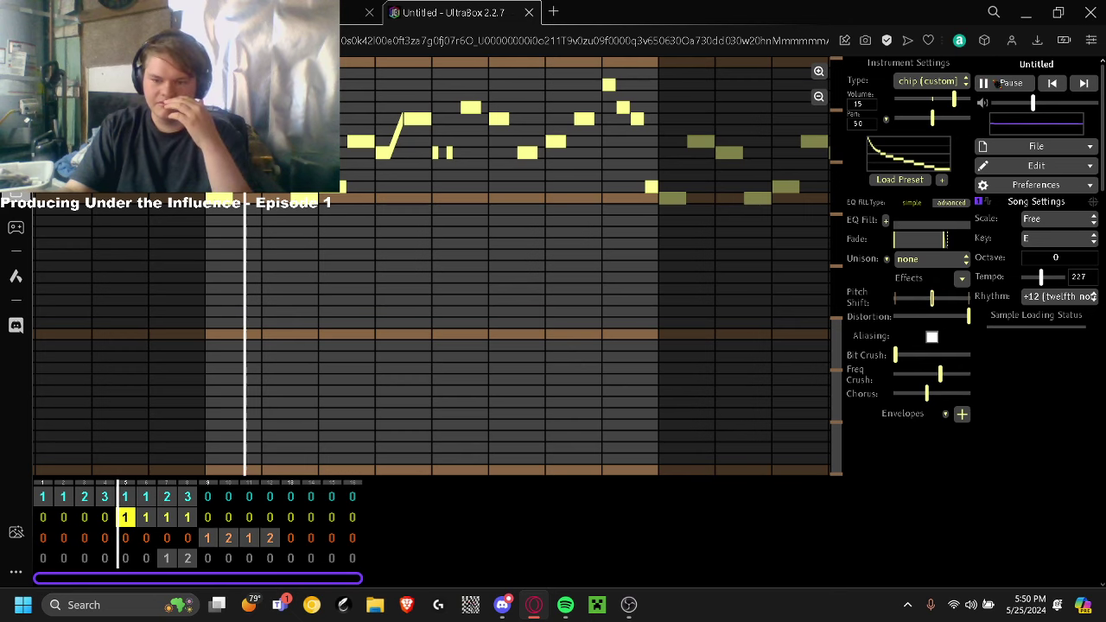
{"action": "left_click", "coordinate": [995, 83]}
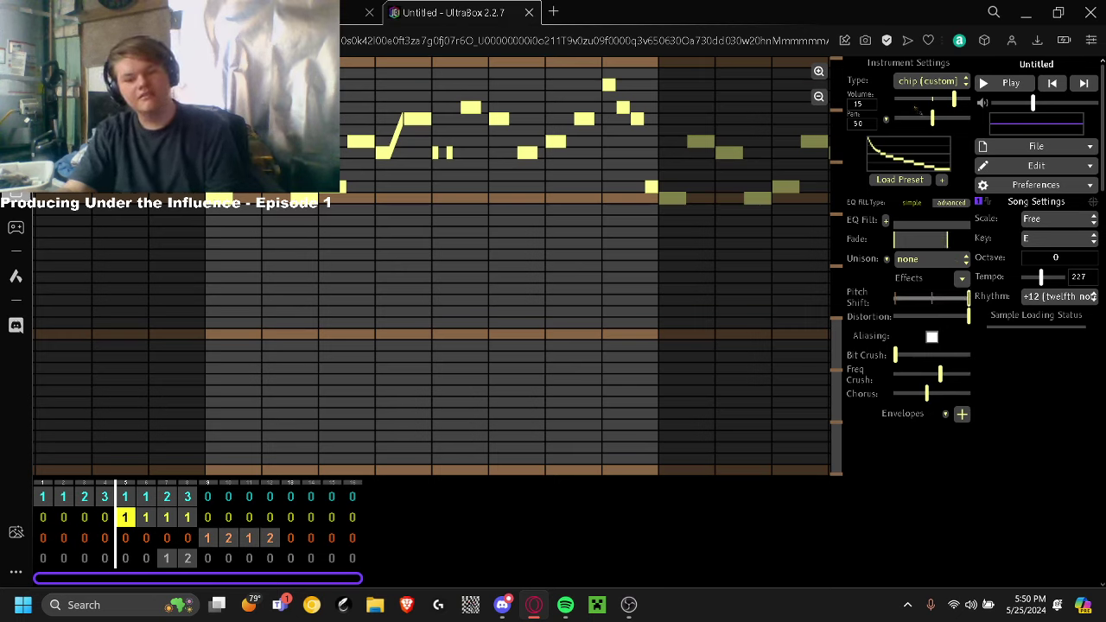
Load the sandbox deep square wave into the second channel's custom chip, listen from bar five, and set its volume to 10
{"action": "left_click", "coordinate": [926, 81]}
{"action": "left_click", "coordinate": [926, 82]}
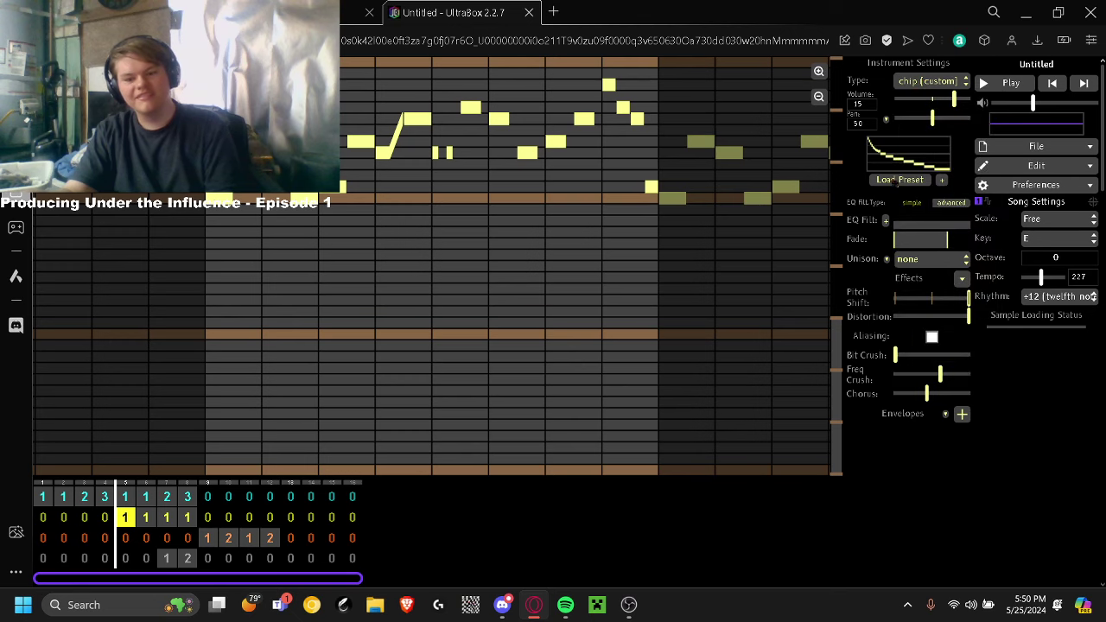
{"action": "left_click", "coordinate": [897, 180]}
{"action": "scroll", "coordinate": [950, 311], "scroll_direction": "down", "scroll_amount": 10}
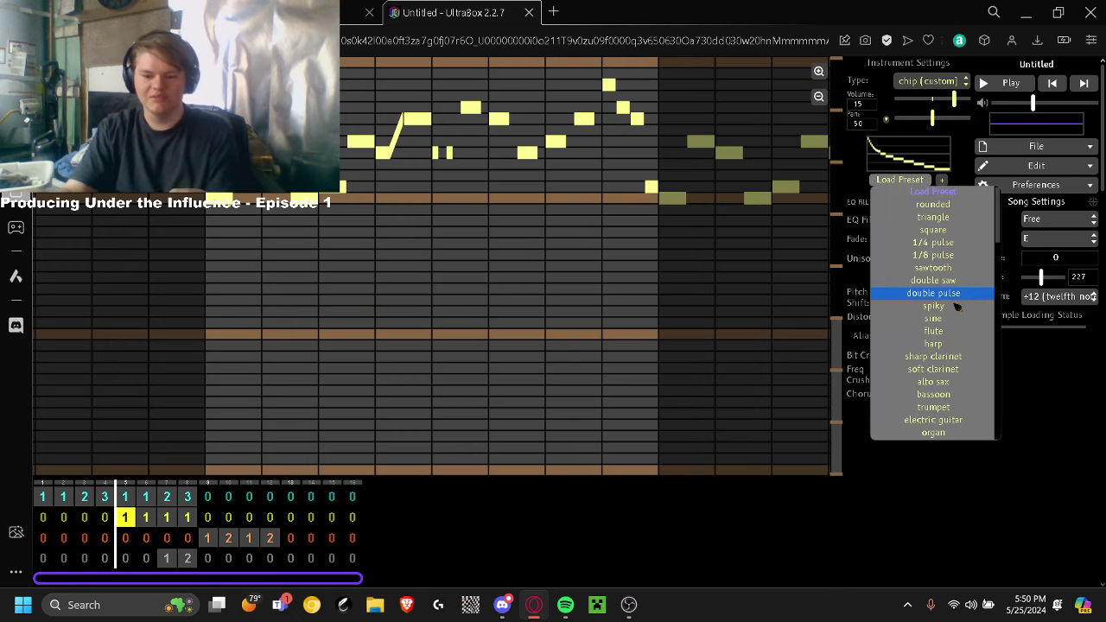
{"action": "scroll", "coordinate": [950, 316], "scroll_direction": "up", "scroll_amount": 5}
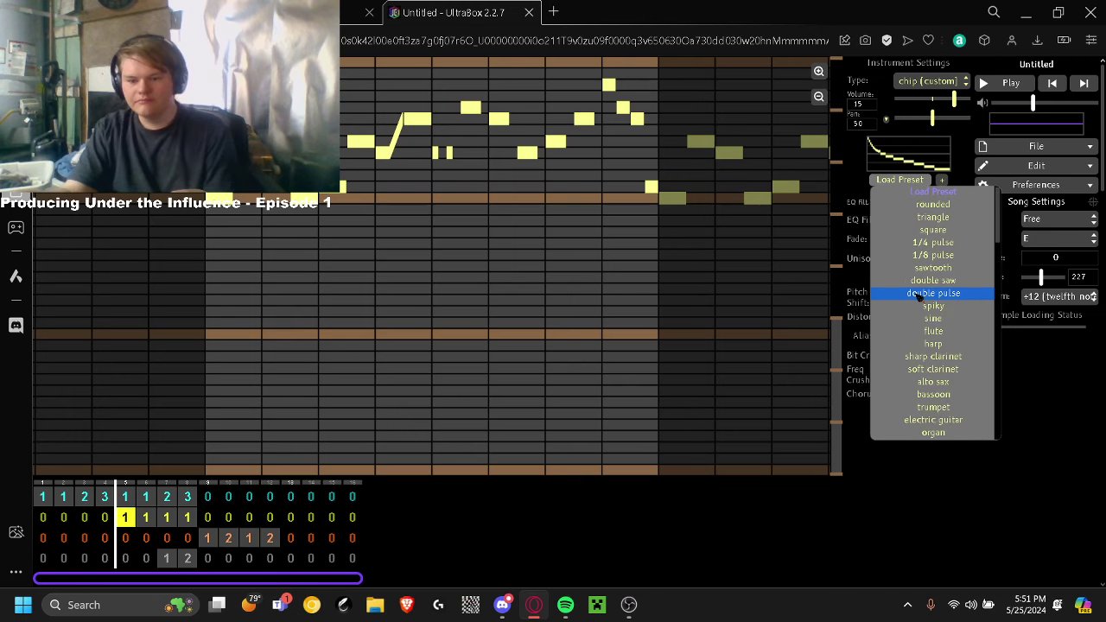
{"action": "scroll", "coordinate": [942, 318], "scroll_direction": "down", "scroll_amount": 5}
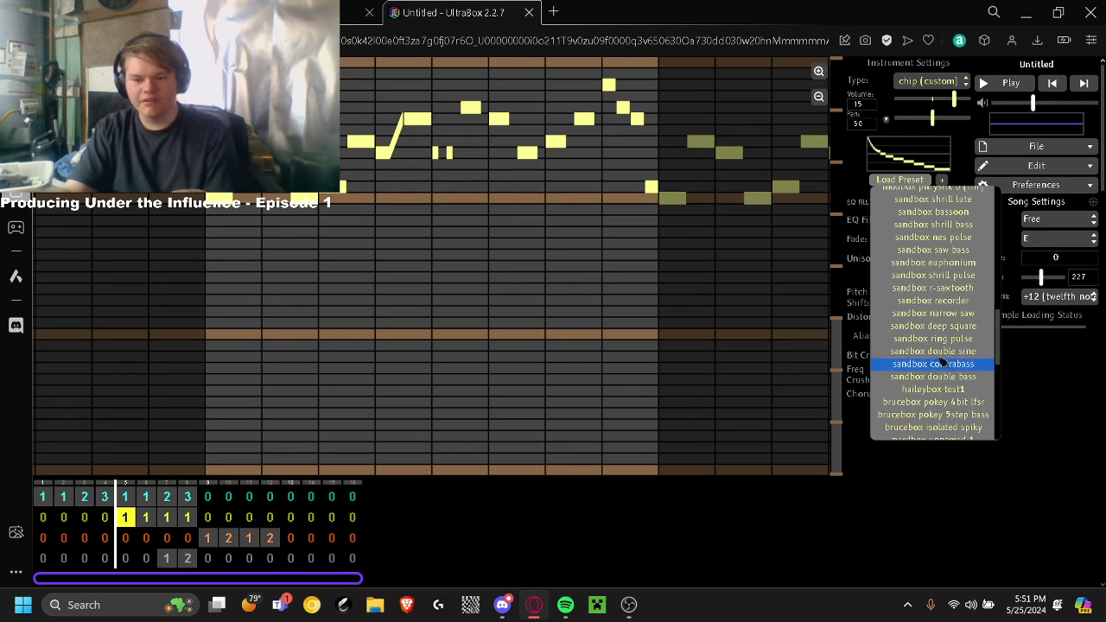
{"action": "left_click", "coordinate": [930, 329]}
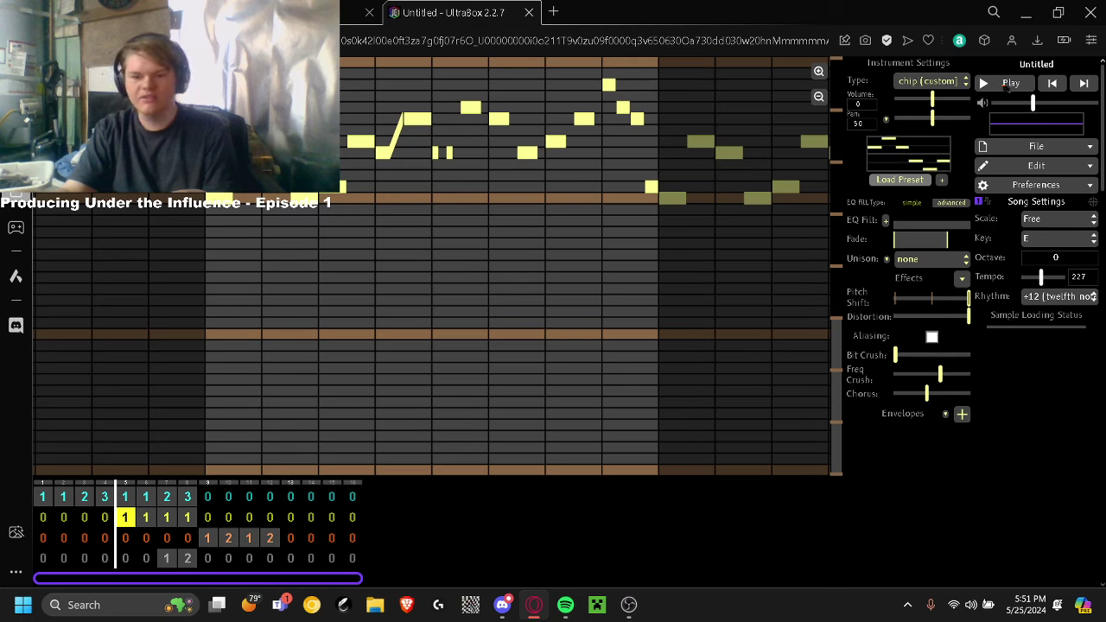
{"action": "left_click", "coordinate": [1006, 84]}
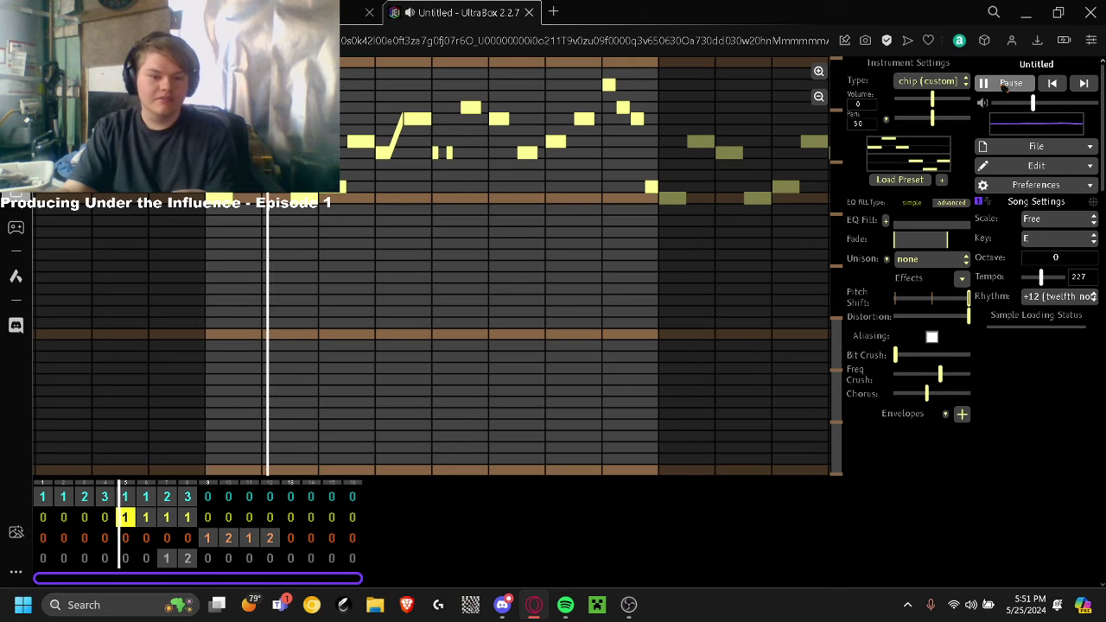
{"action": "left_click", "coordinate": [1005, 86]}
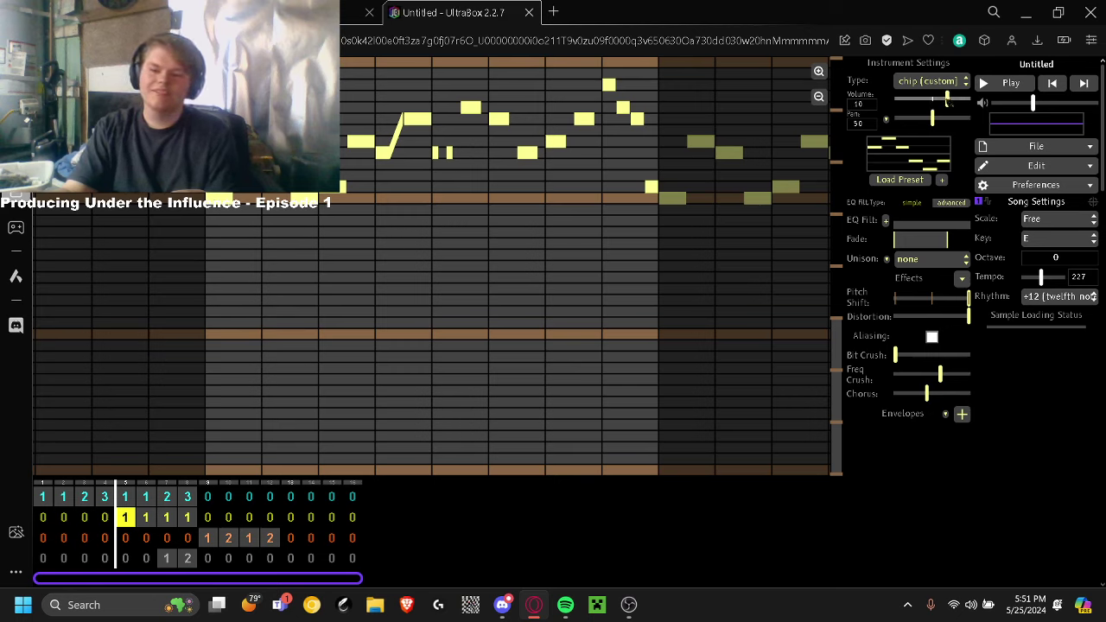
Load the modbox curved sawtooth wave into the second channel's custom chip, set its volume to 10, and listen from bar five
{"action": "left_click", "coordinate": [900, 179]}
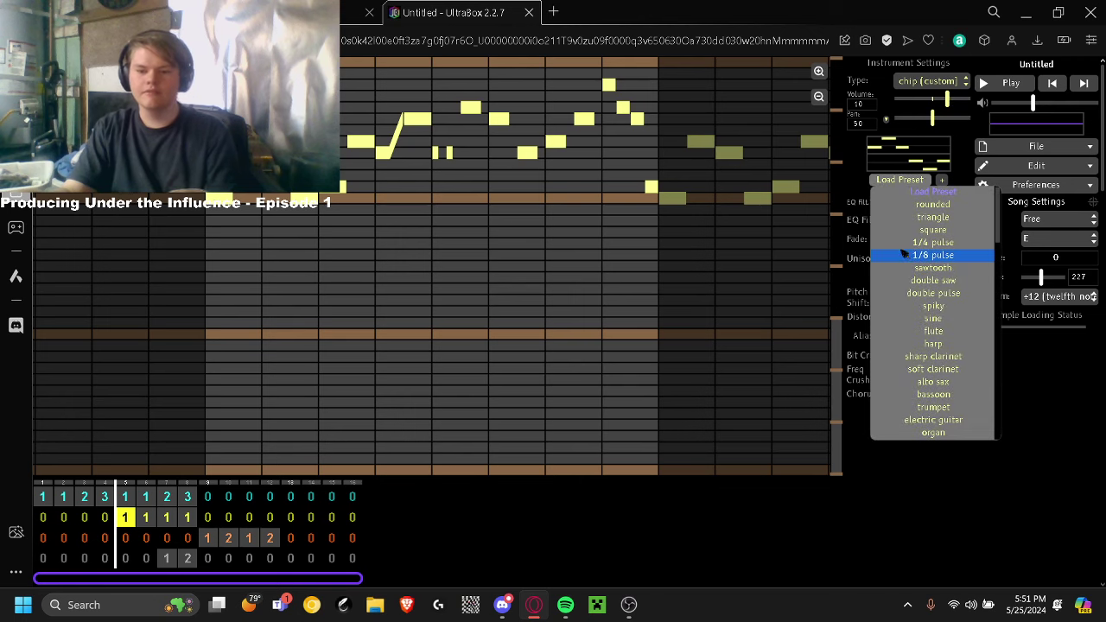
{"action": "scroll", "coordinate": [966, 373], "scroll_direction": "down", "scroll_amount": 3}
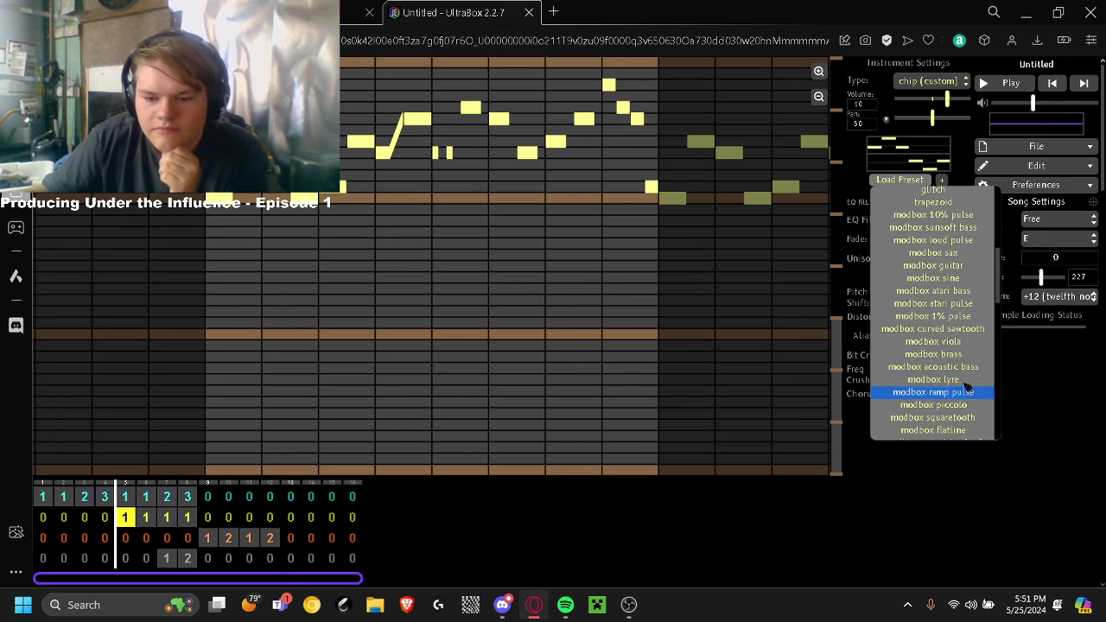
{"action": "left_click", "coordinate": [959, 330]}
{"action": "left_click", "coordinate": [985, 84]}
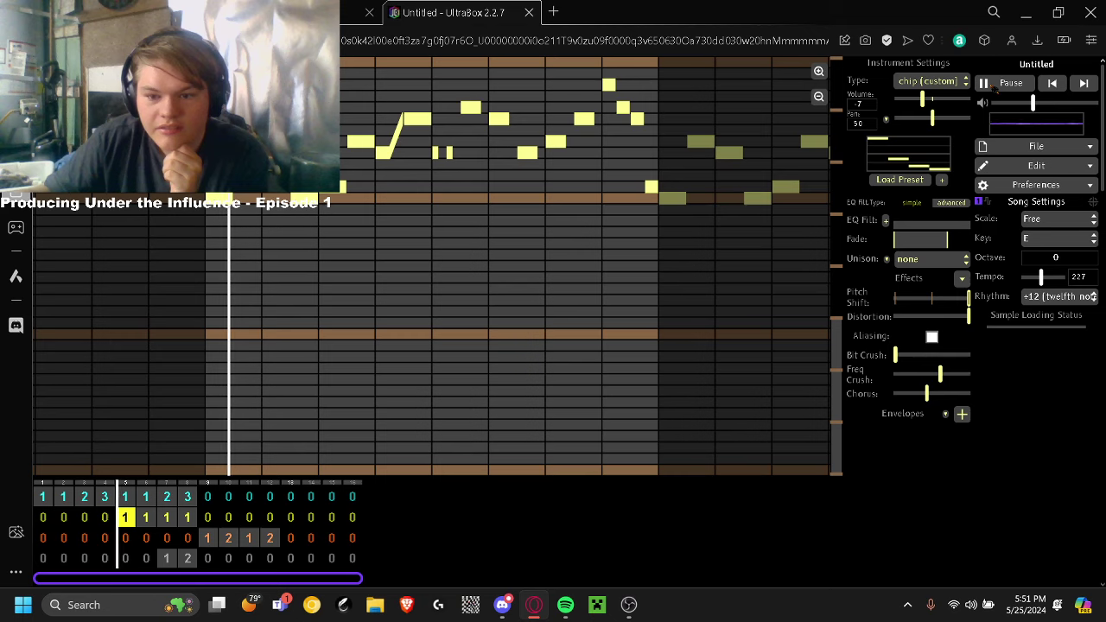
{"action": "left_click", "coordinate": [986, 84]}
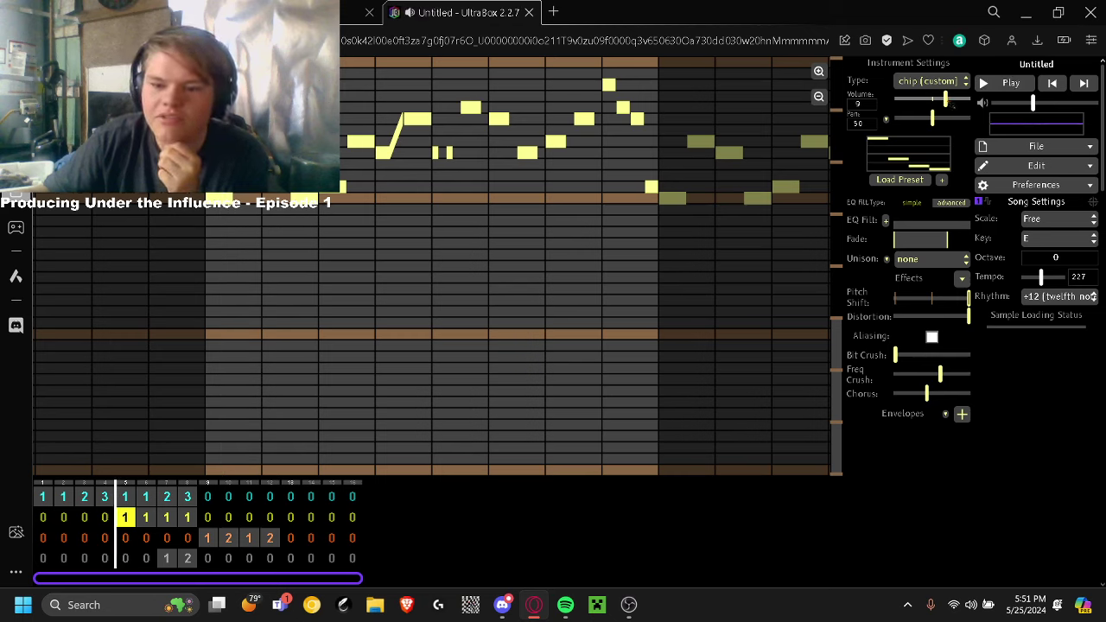
{"action": "left_click", "coordinate": [995, 84]}
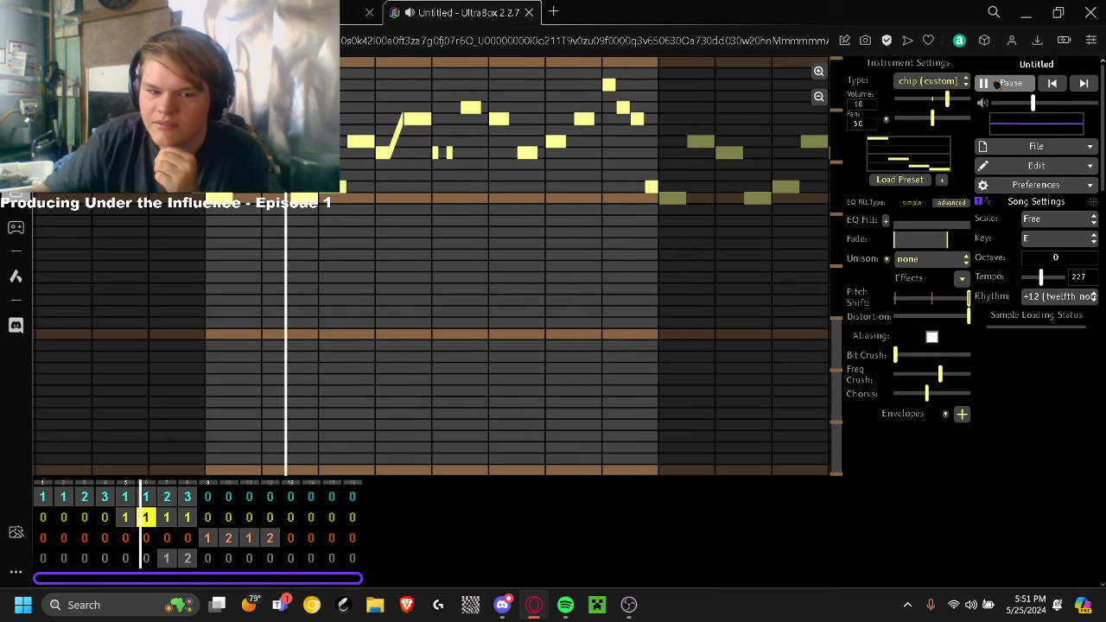
{"action": "left_click", "coordinate": [997, 84]}
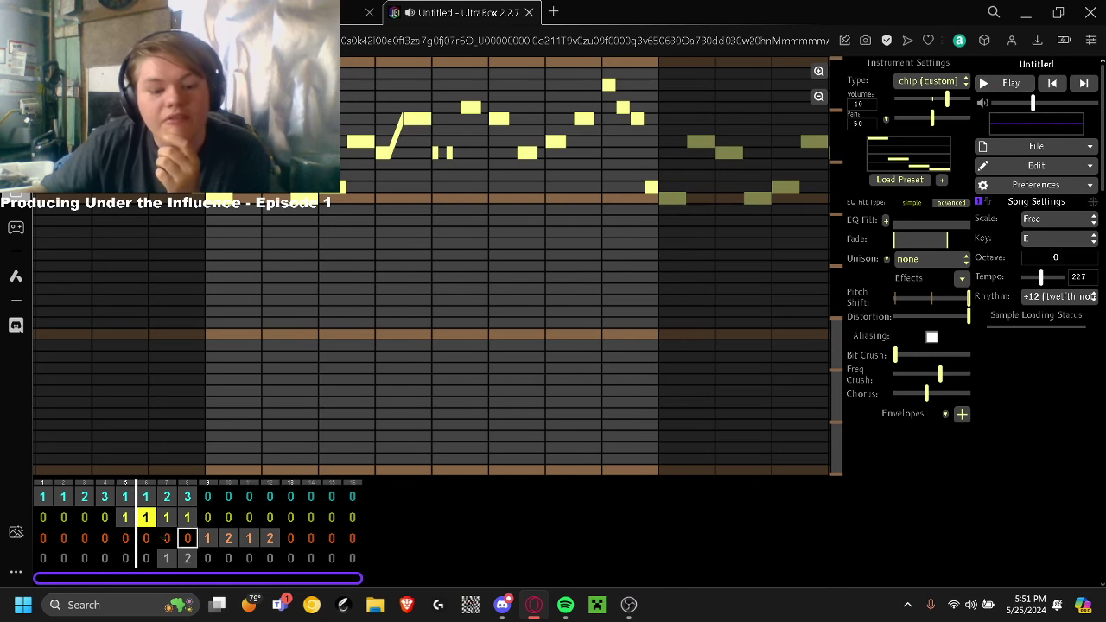
Replace the second channel's notes at bar five with a new line of mostly longer notes and listen to it
{"action": "left_click", "coordinate": [126, 517]}
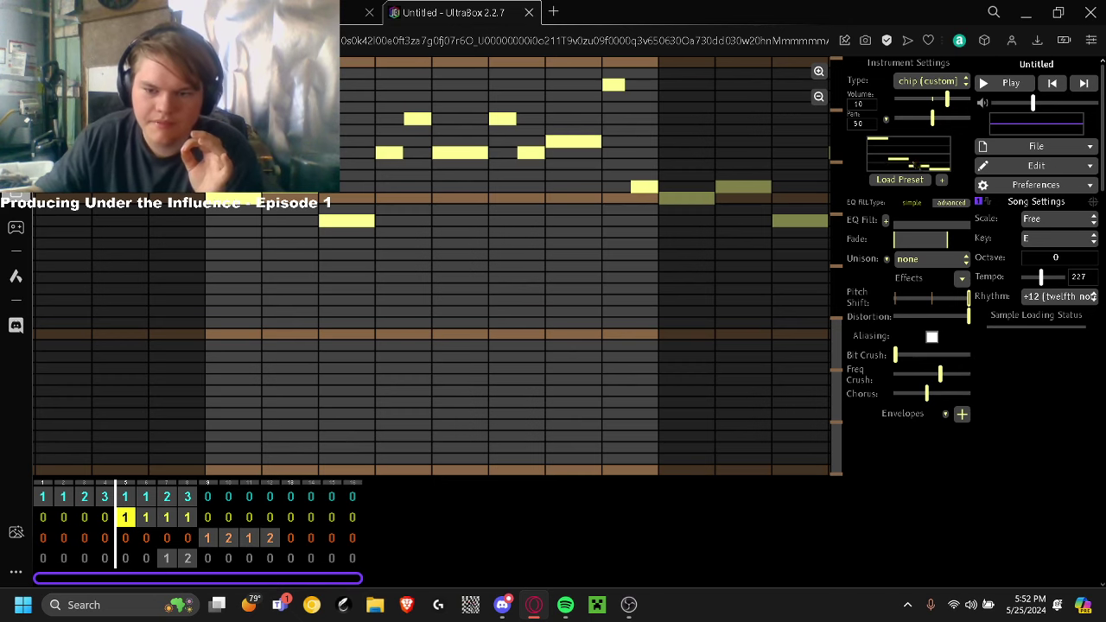
{"action": "left_click", "coordinate": [902, 181]}
{"action": "scroll", "coordinate": [939, 319], "scroll_direction": "down", "scroll_amount": 3}
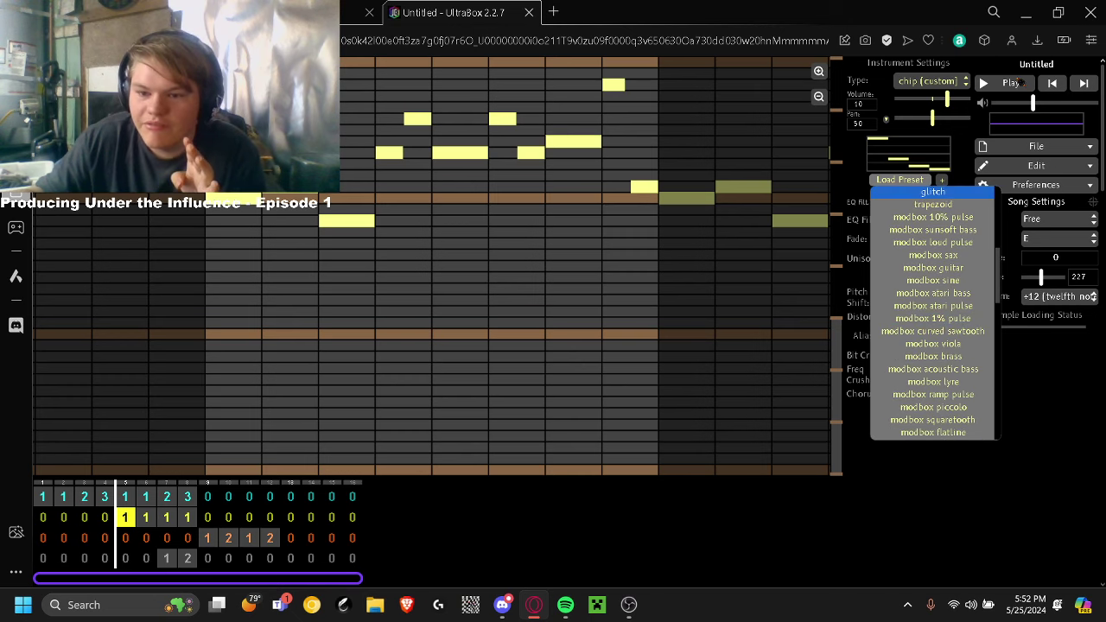
{"action": "left_click", "coordinate": [1003, 83]}
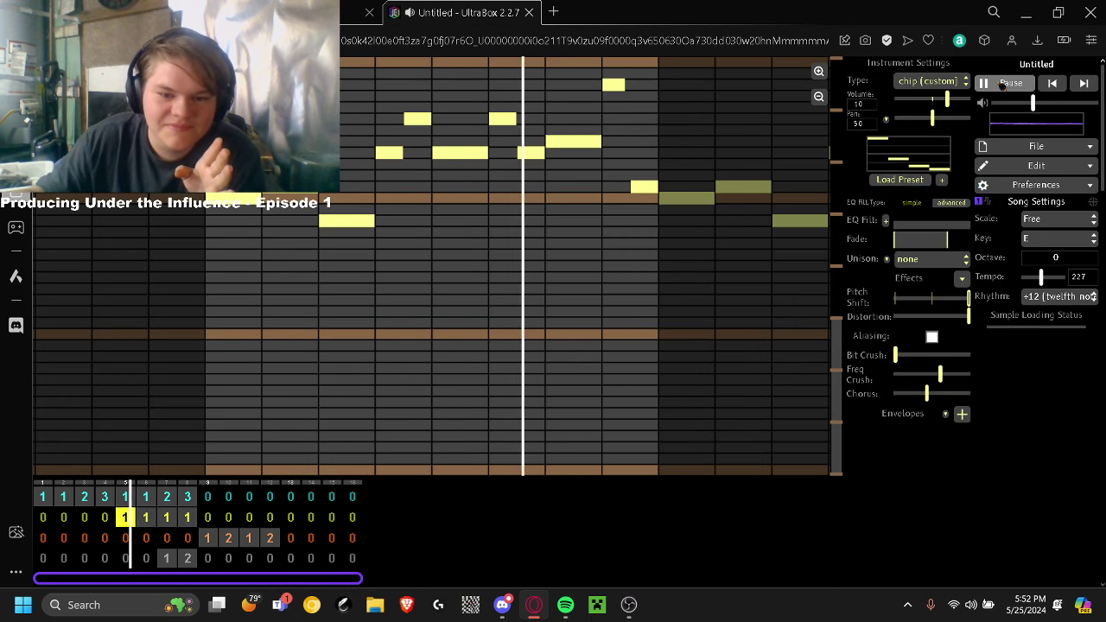
{"action": "left_click", "coordinate": [1003, 83]}
Load the zefbox deep sawtal wave into the second channel's custom chip at bar five
{"action": "left_click", "coordinate": [126, 515]}
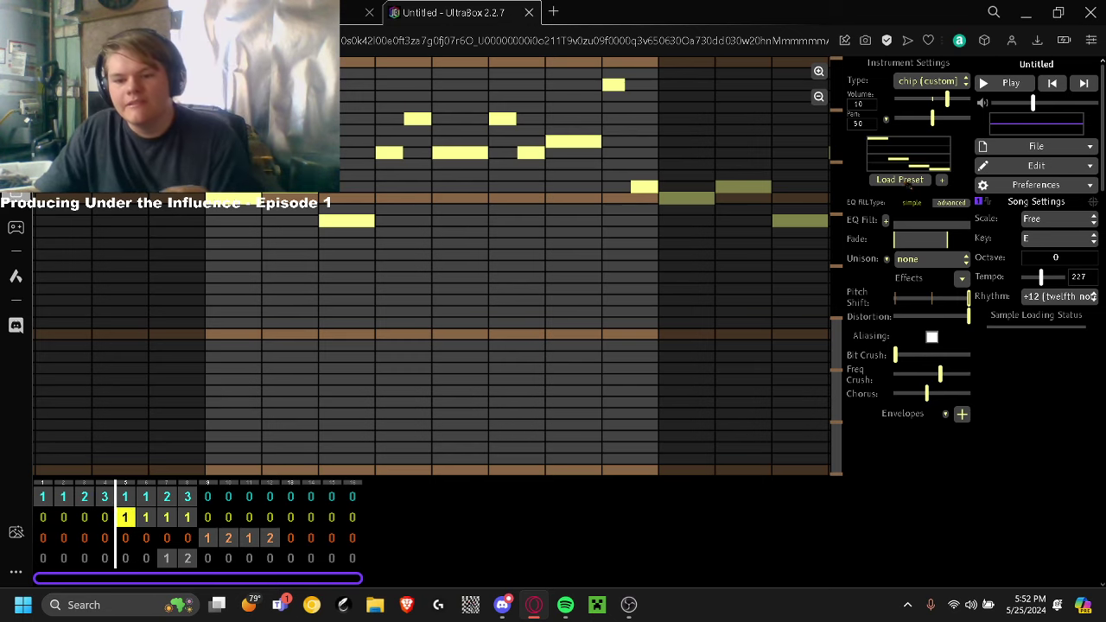
{"action": "left_click", "coordinate": [900, 179]}
{"action": "scroll", "coordinate": [937, 320], "scroll_direction": "down", "scroll_amount": 5}
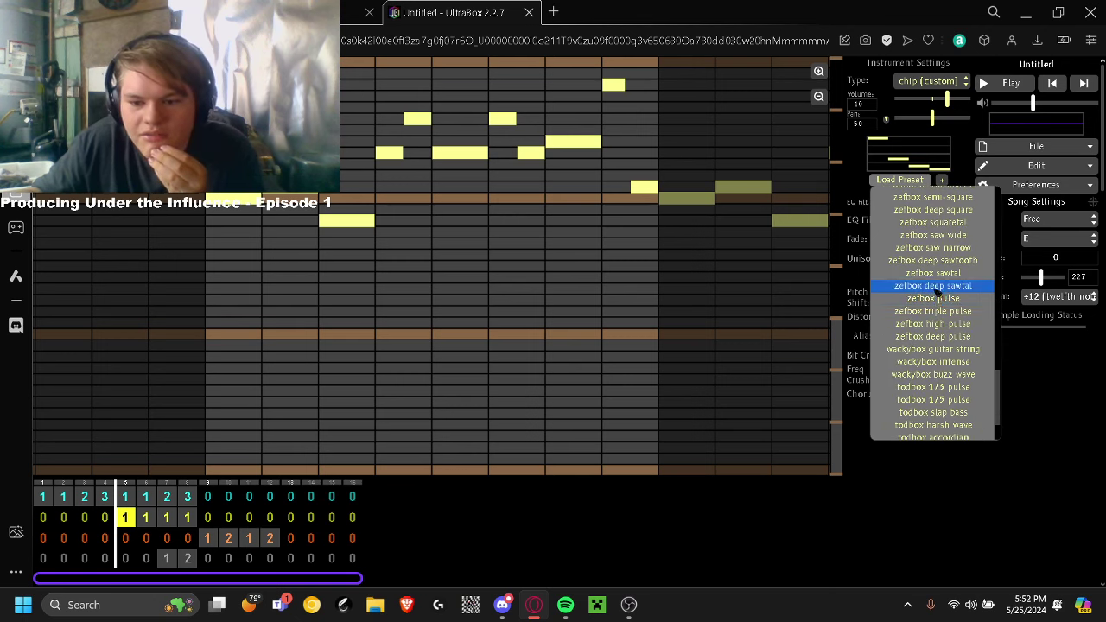
{"action": "left_click", "coordinate": [938, 286]}
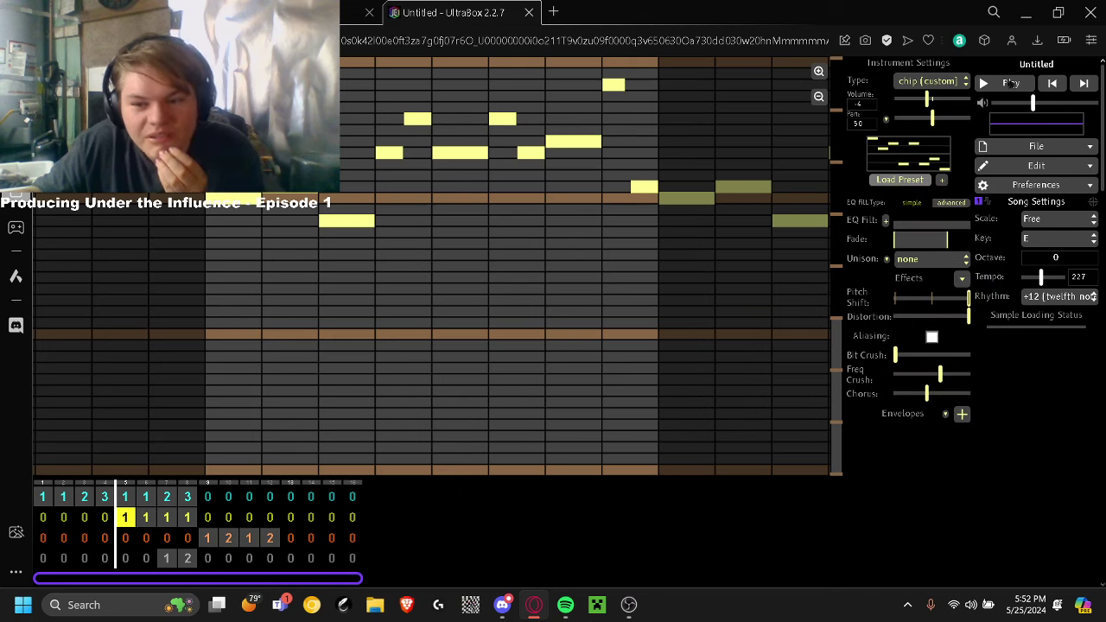
Listen from bar five, set the second channel's custom chip volume to 10, and listen again
{"action": "left_click", "coordinate": [1011, 83]}
{"action": "left_click", "coordinate": [1007, 83]}
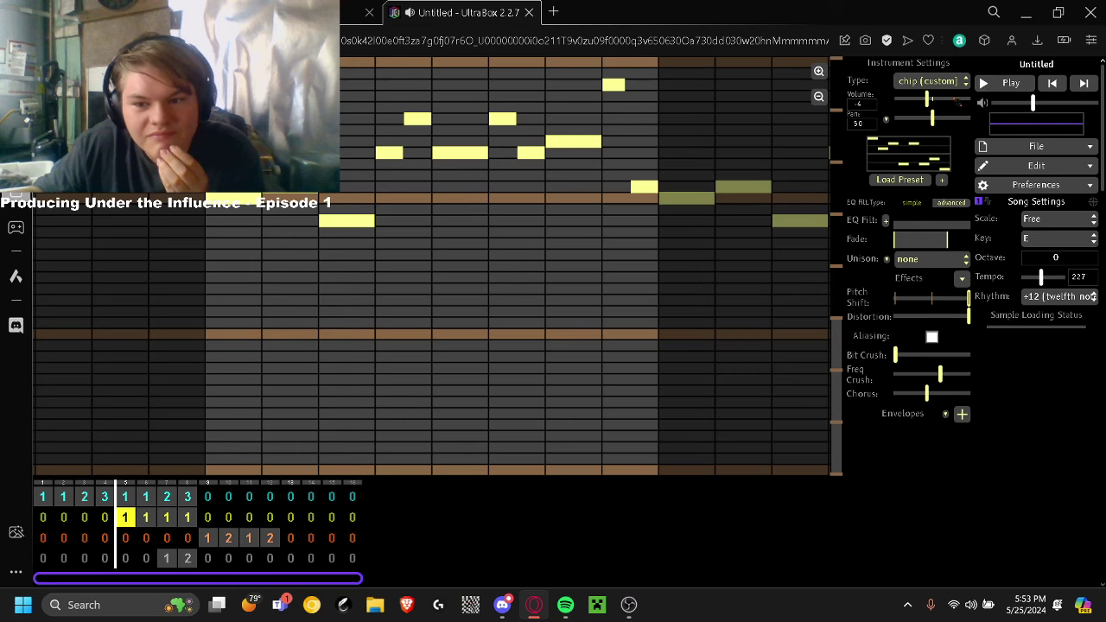
{"action": "left_click", "coordinate": [942, 101]}
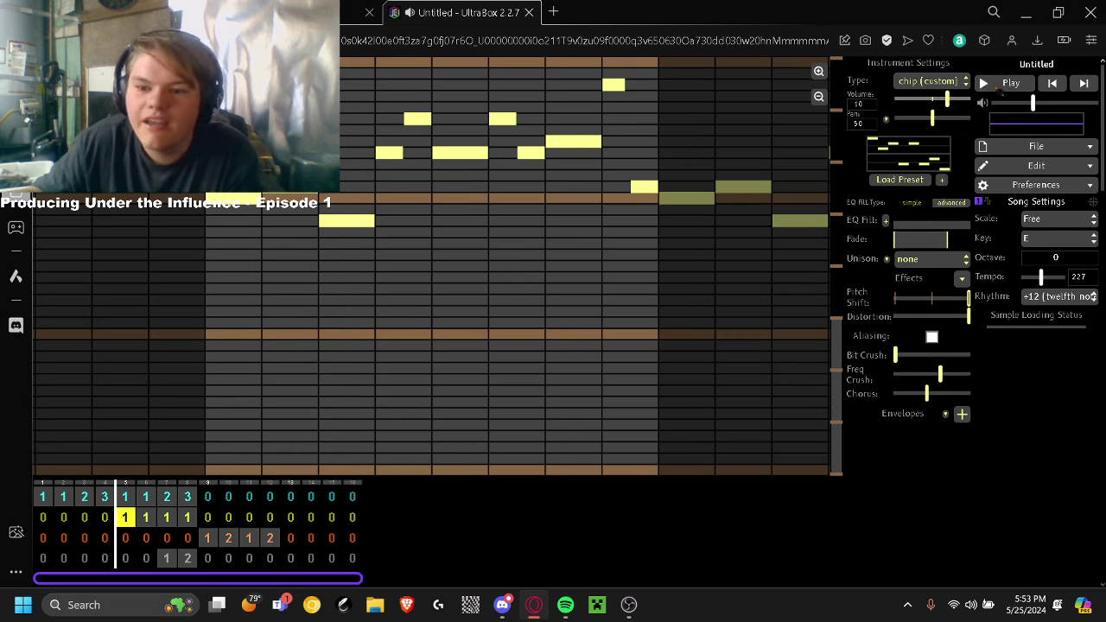
{"action": "left_click", "coordinate": [1000, 84]}
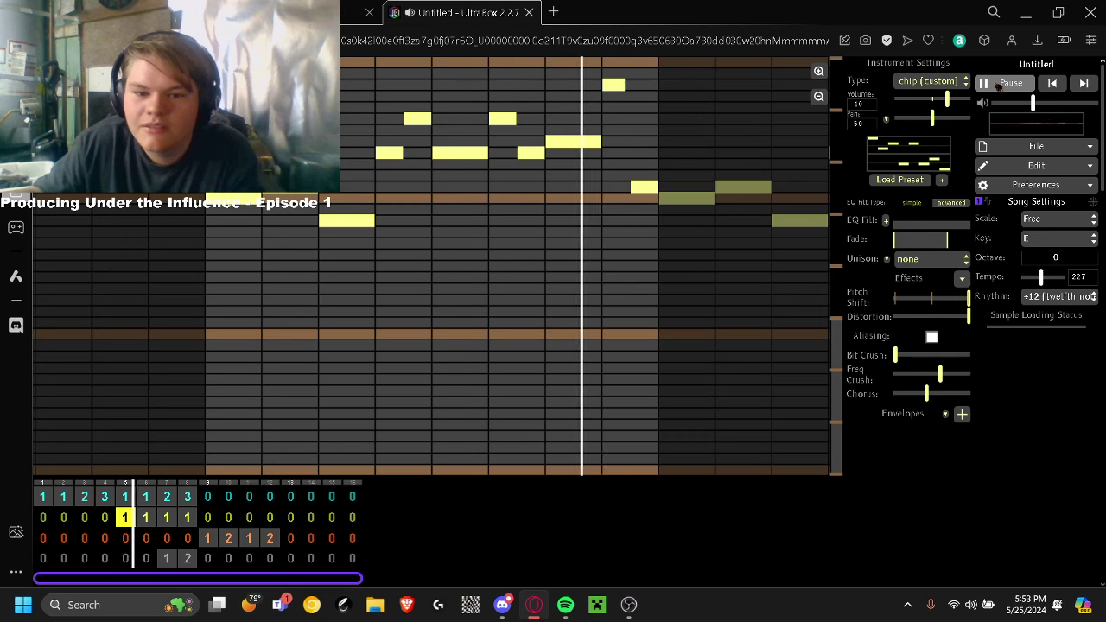
{"action": "left_click", "coordinate": [1000, 85]}
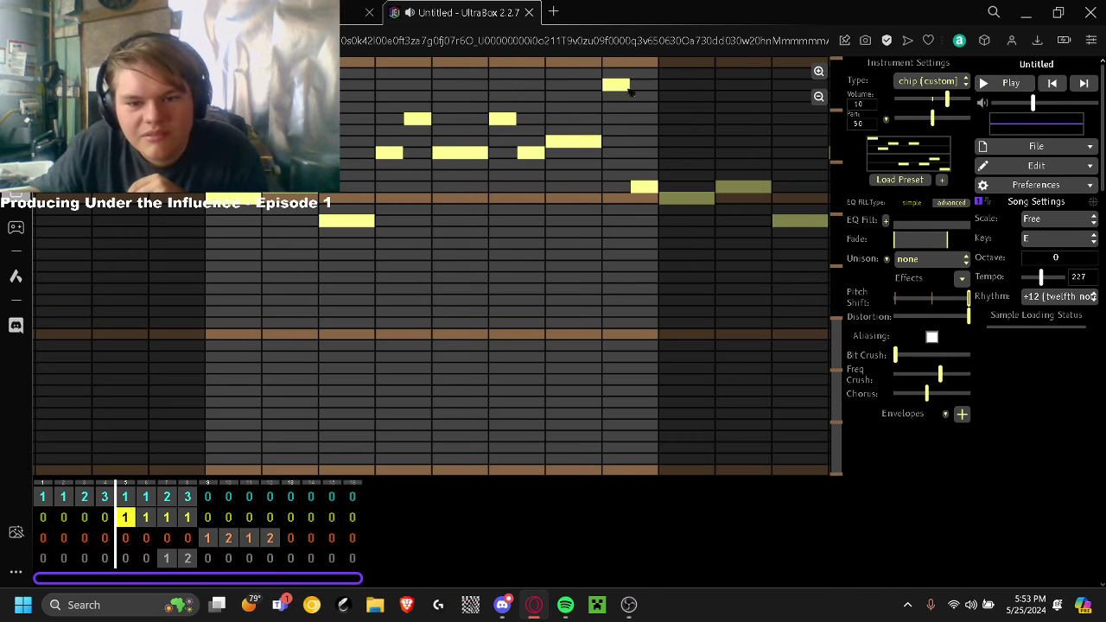
Delete bar five and load the sandbox ring pulse wave into the second channel's custom chip
{"action": "key", "text": "BackSpace"}
{"action": "left_click", "coordinate": [900, 179]}
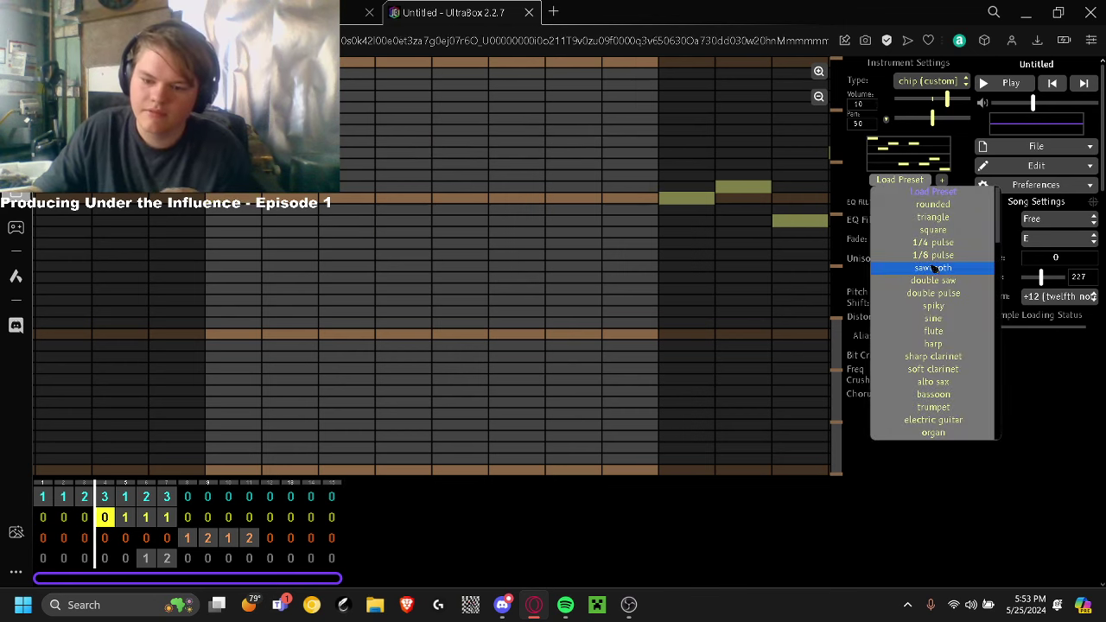
{"action": "scroll", "coordinate": [934, 269], "scroll_direction": "down", "scroll_amount": 5}
{"action": "scroll", "coordinate": [934, 270], "scroll_direction": "down", "scroll_amount": 5}
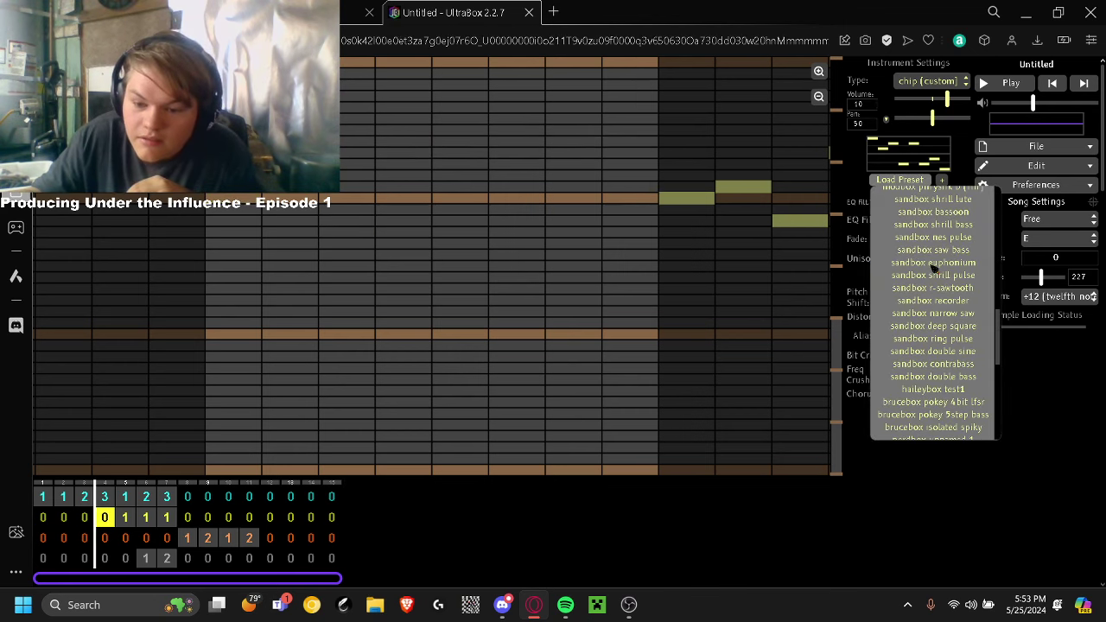
{"action": "left_click", "coordinate": [951, 338]}
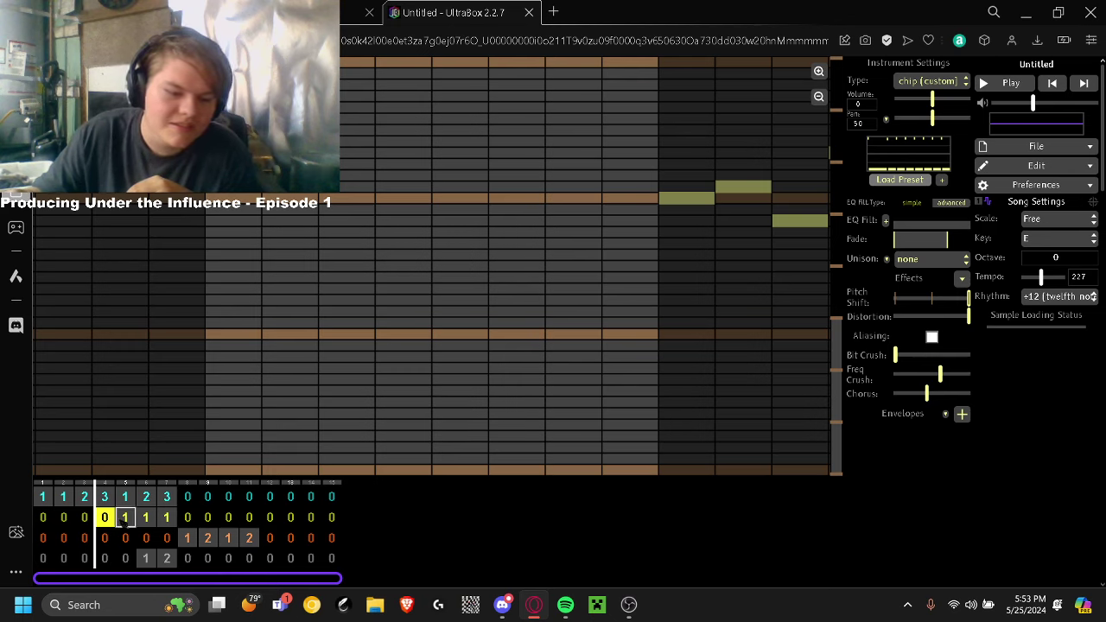
{"action": "left_click", "coordinate": [124, 516]}
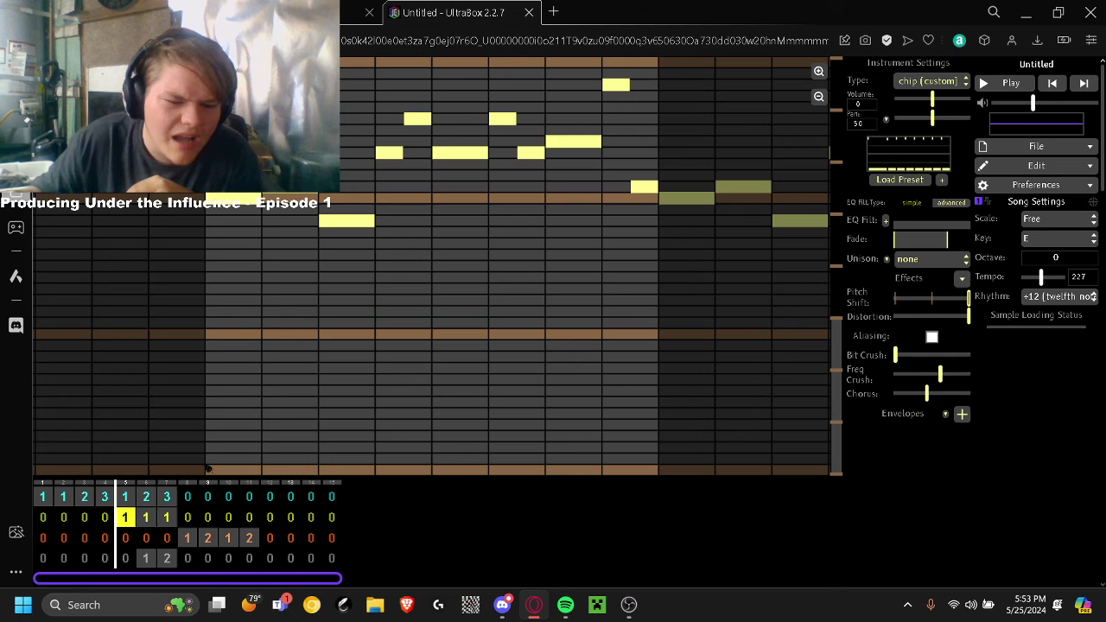
Undo the ring pulse wave change and the bar deletion
{"action": "left_click", "coordinate": [1015, 167]}
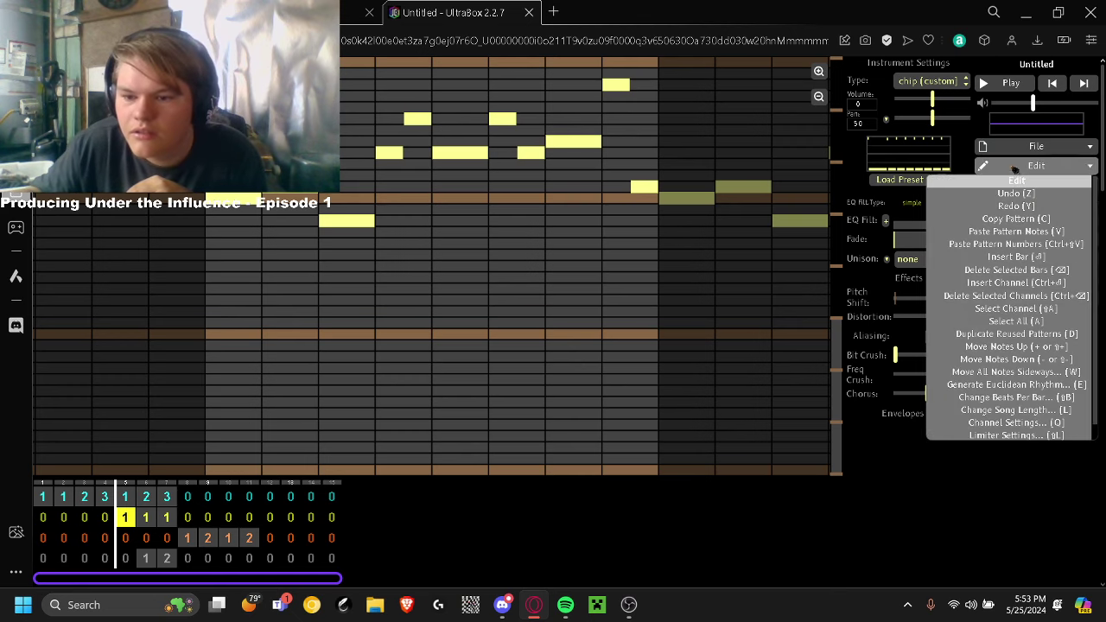
{"action": "left_click", "coordinate": [1016, 193]}
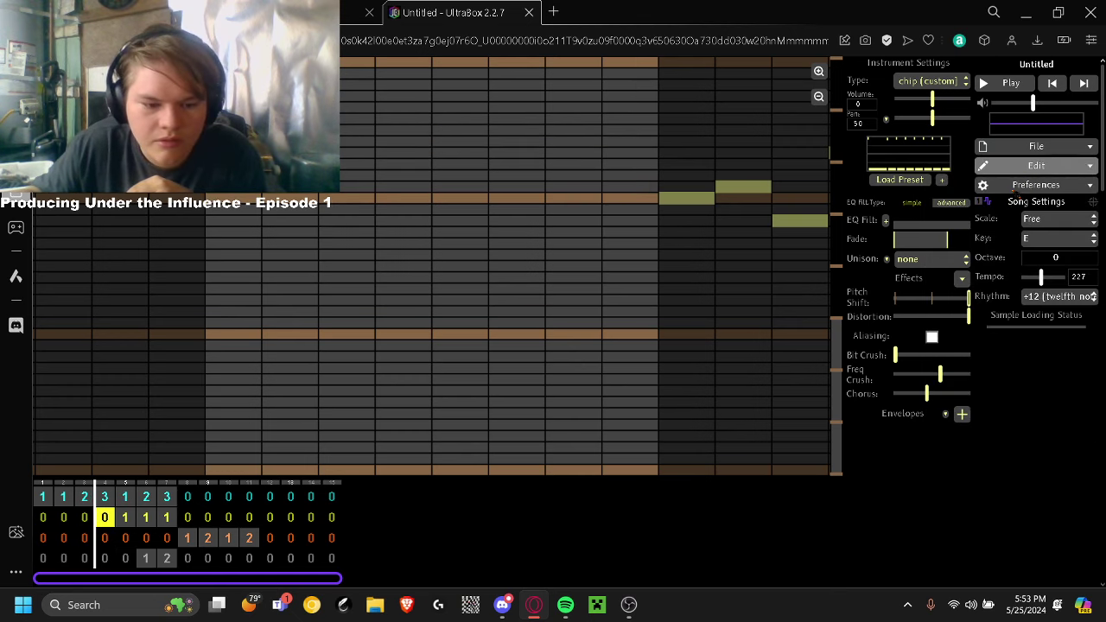
{"action": "left_click", "coordinate": [1052, 165]}
{"action": "left_click", "coordinate": [1051, 190]}
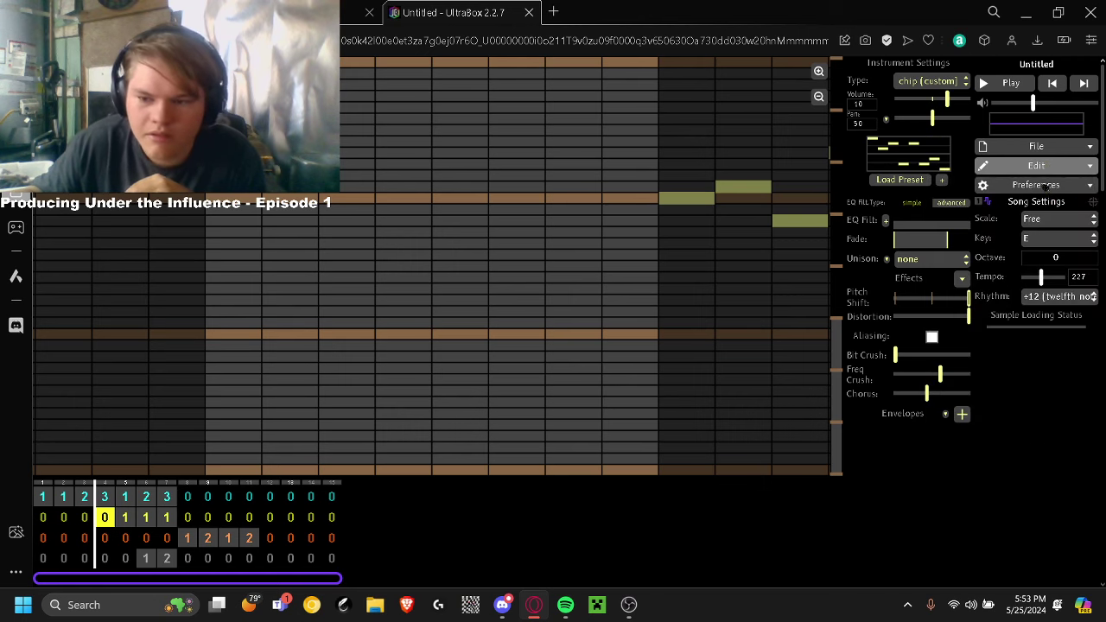
{"action": "left_click", "coordinate": [1041, 165]}
{"action": "left_click", "coordinate": [1033, 191]}
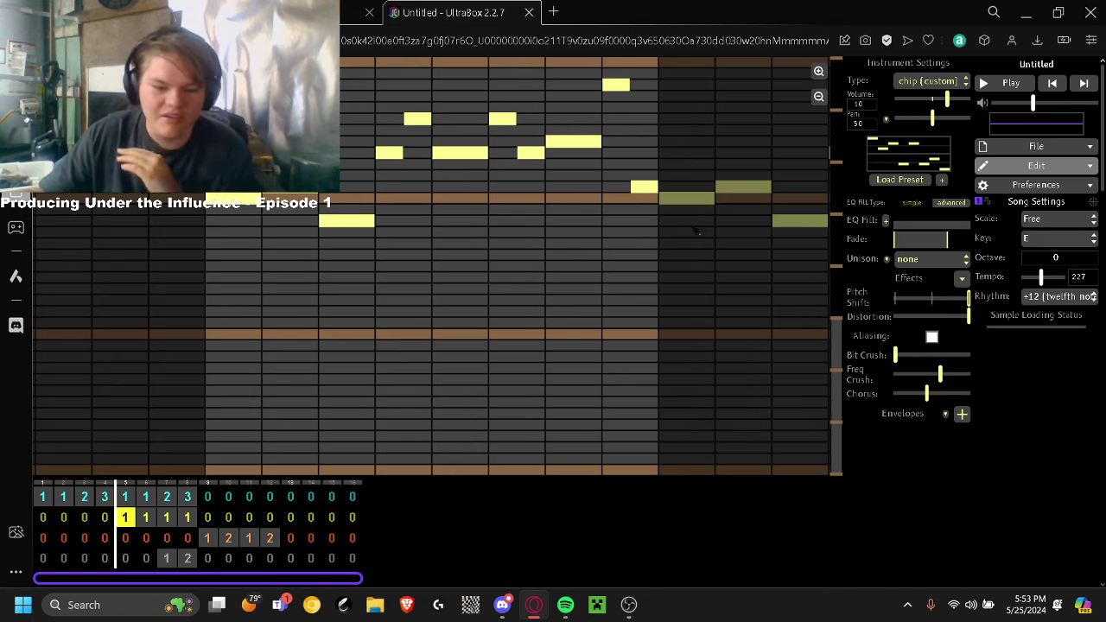
Load the sandbox ring pulse wave into the second channel's custom chip, set its volume to 10, and listen from bar five
{"action": "left_click", "coordinate": [903, 180]}
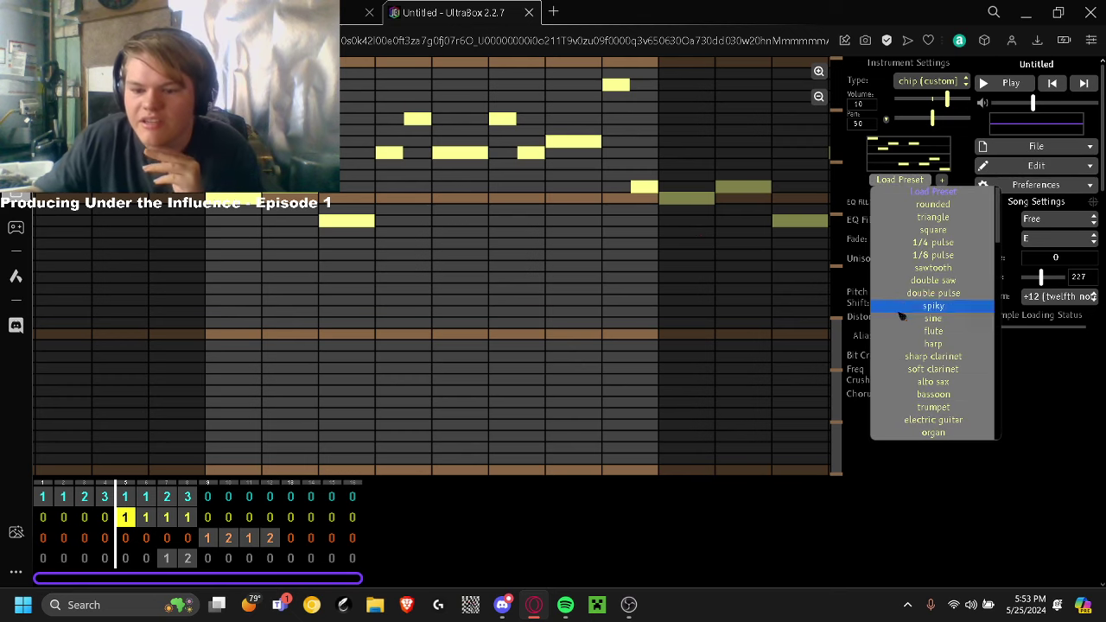
{"action": "scroll", "coordinate": [907, 316], "scroll_direction": "down", "scroll_amount": 5}
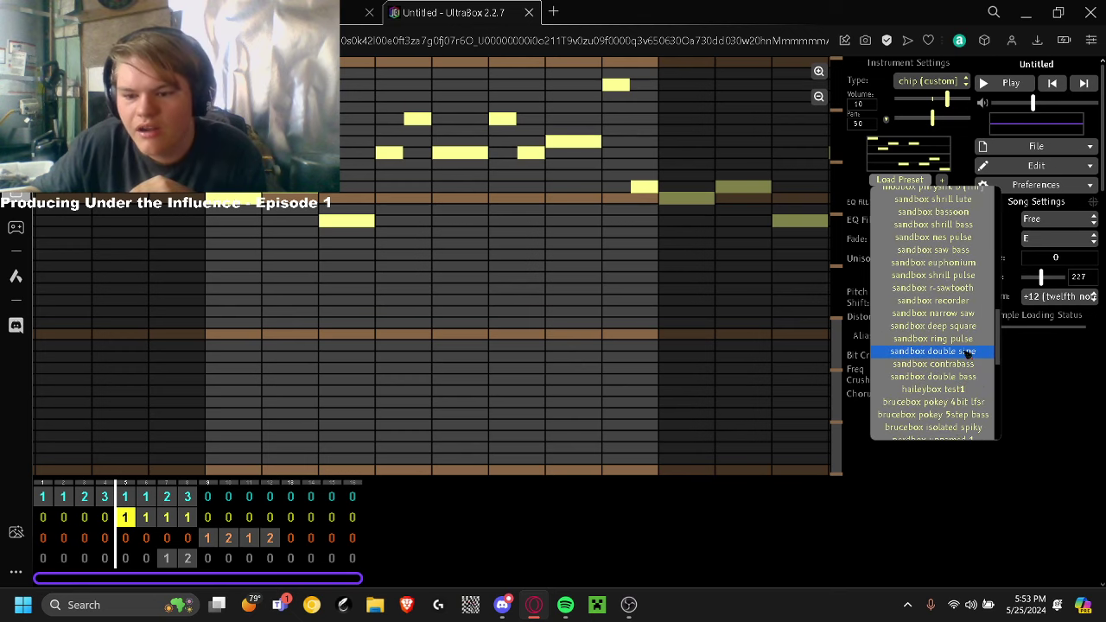
{"action": "left_click", "coordinate": [970, 340]}
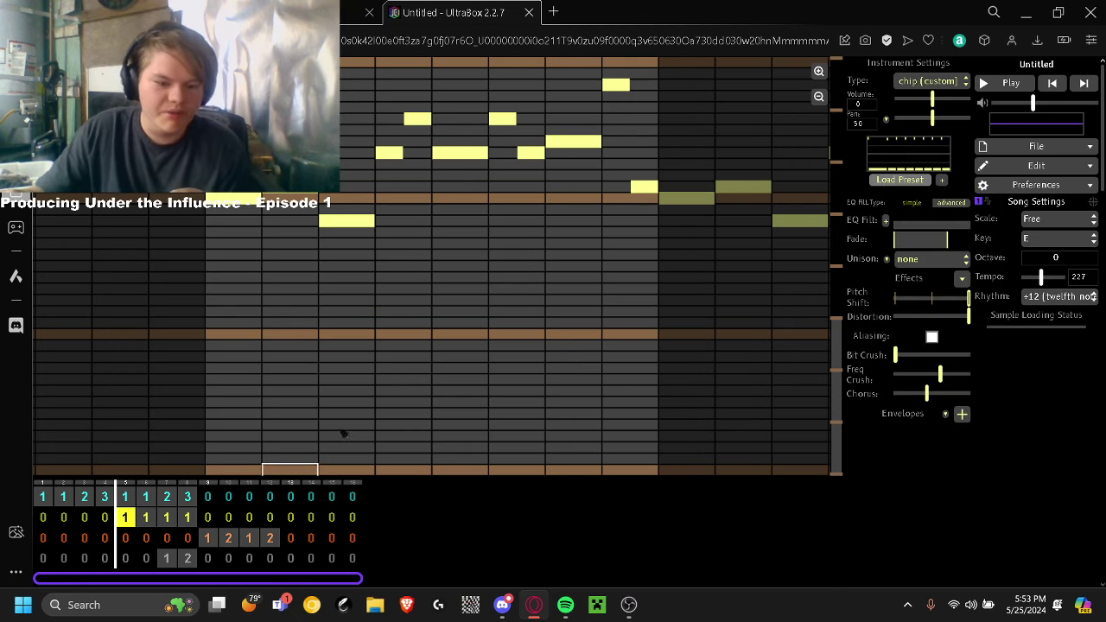
{"action": "left_click", "coordinate": [946, 101]}
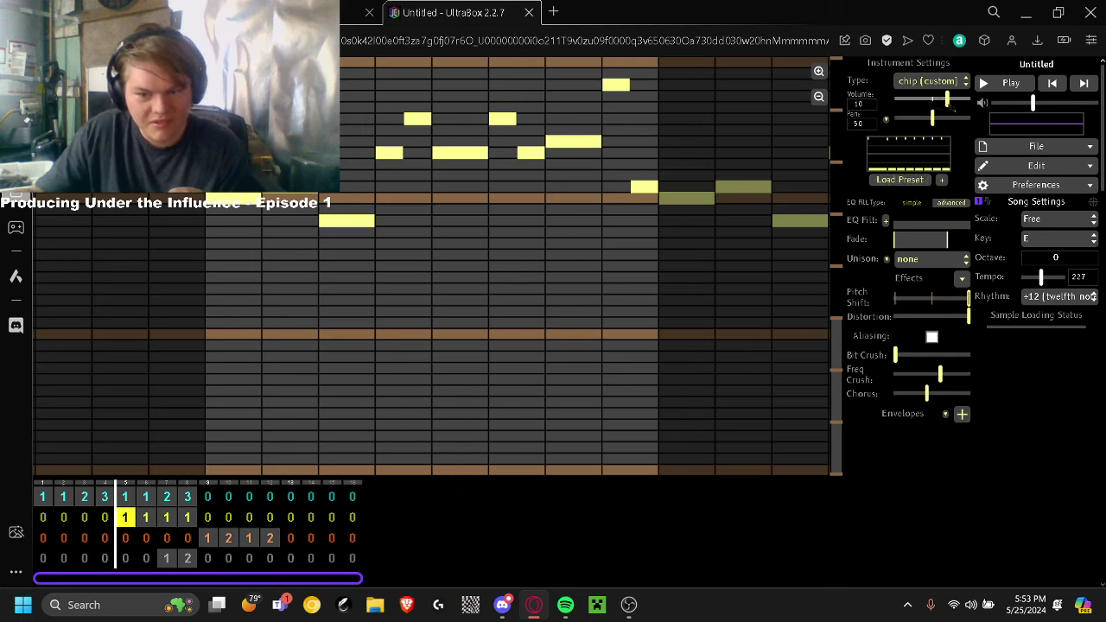
{"action": "left_click", "coordinate": [984, 82]}
{"action": "left_click", "coordinate": [996, 83]}
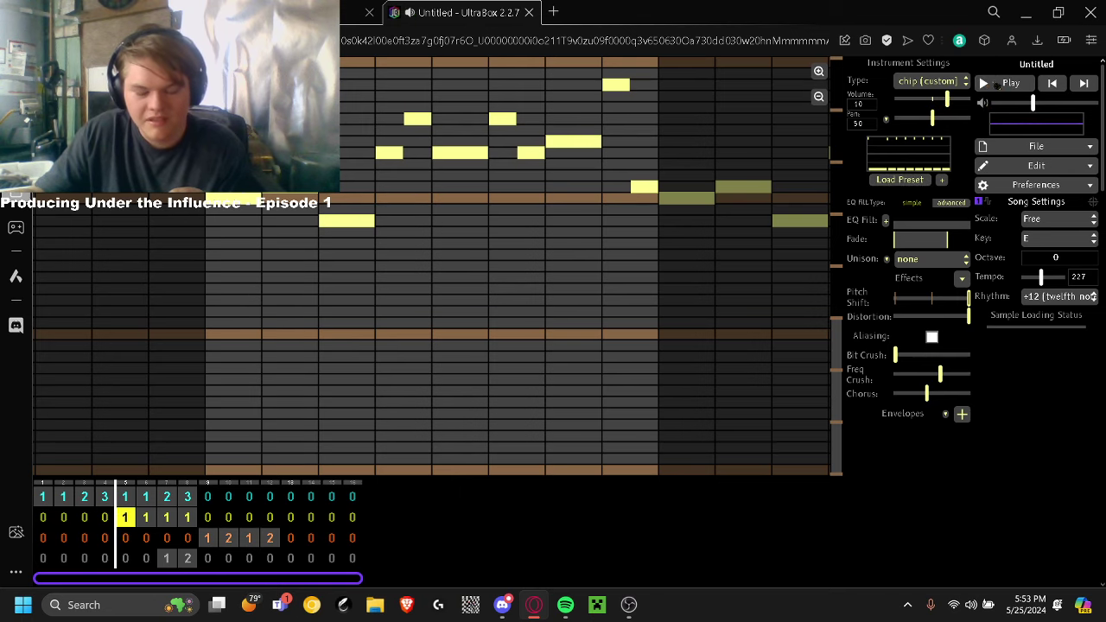
Load the modbox loud pulse wave into the second channel's custom chip, set its volume to 10, and listen from bar five
{"action": "left_click", "coordinate": [900, 179]}
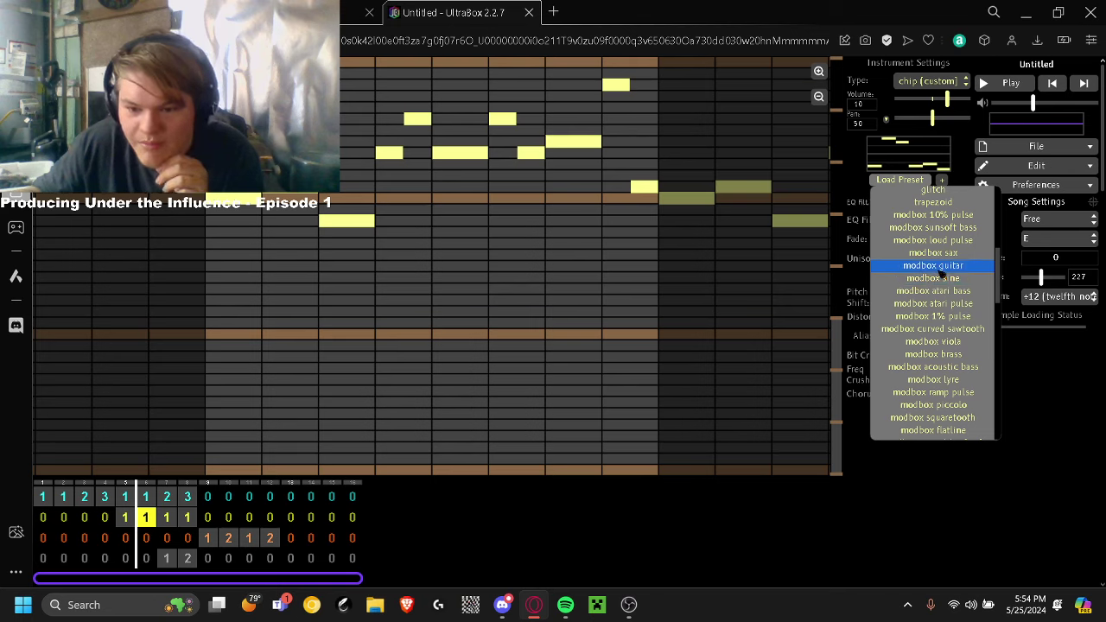
{"action": "left_click", "coordinate": [956, 241]}
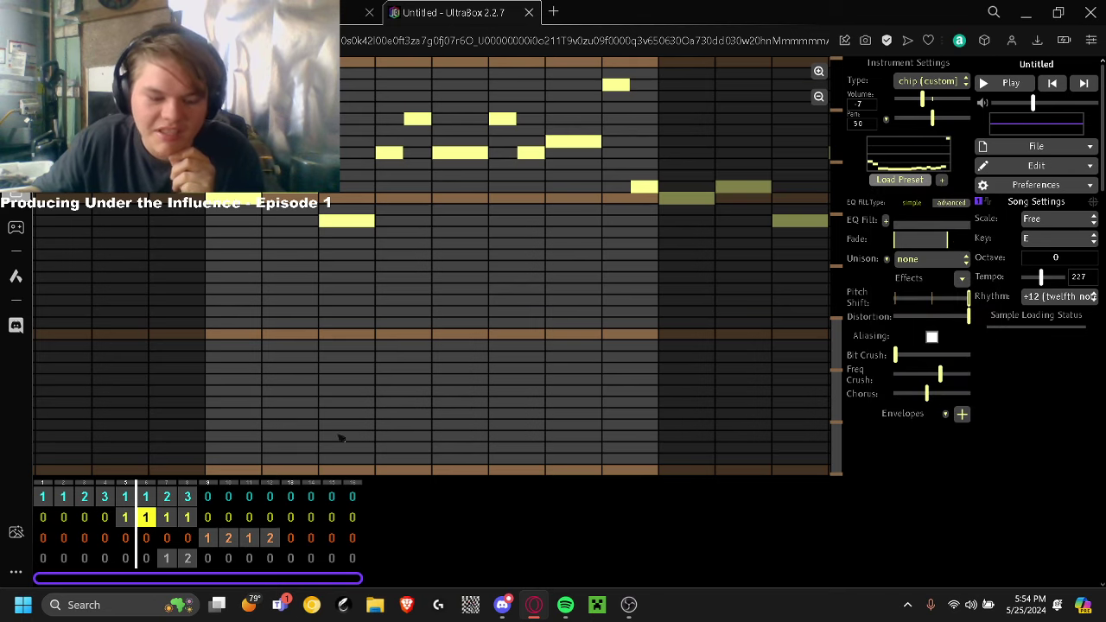
{"action": "left_click", "coordinate": [127, 517]}
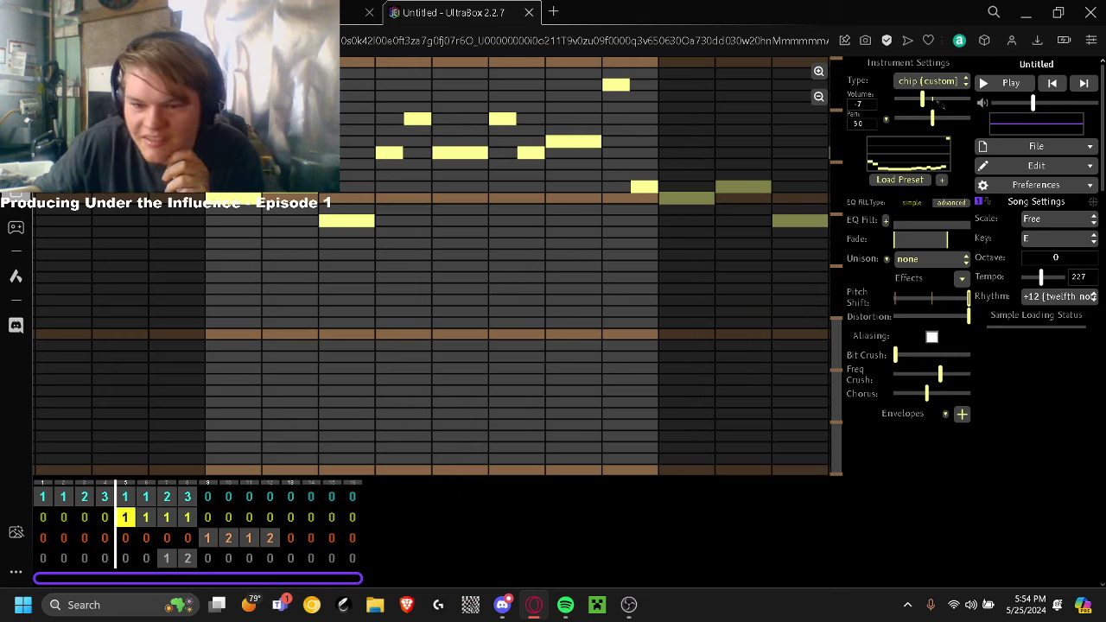
{"action": "left_click_drag", "start_coordinate": [940, 104], "coordinate": [951, 104]}
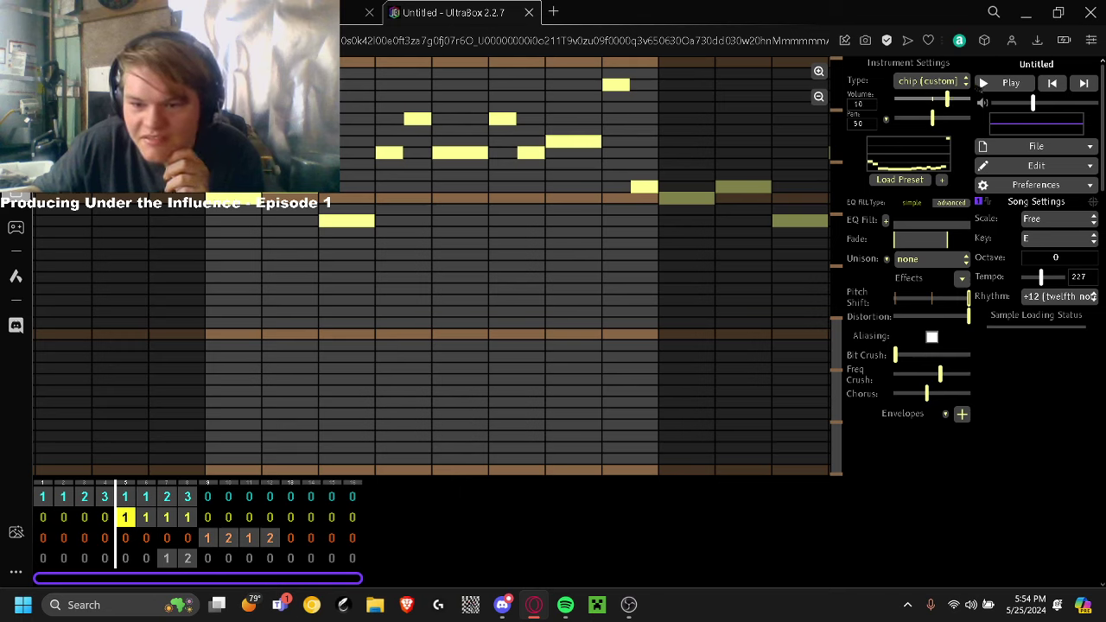
{"action": "left_click", "coordinate": [999, 82]}
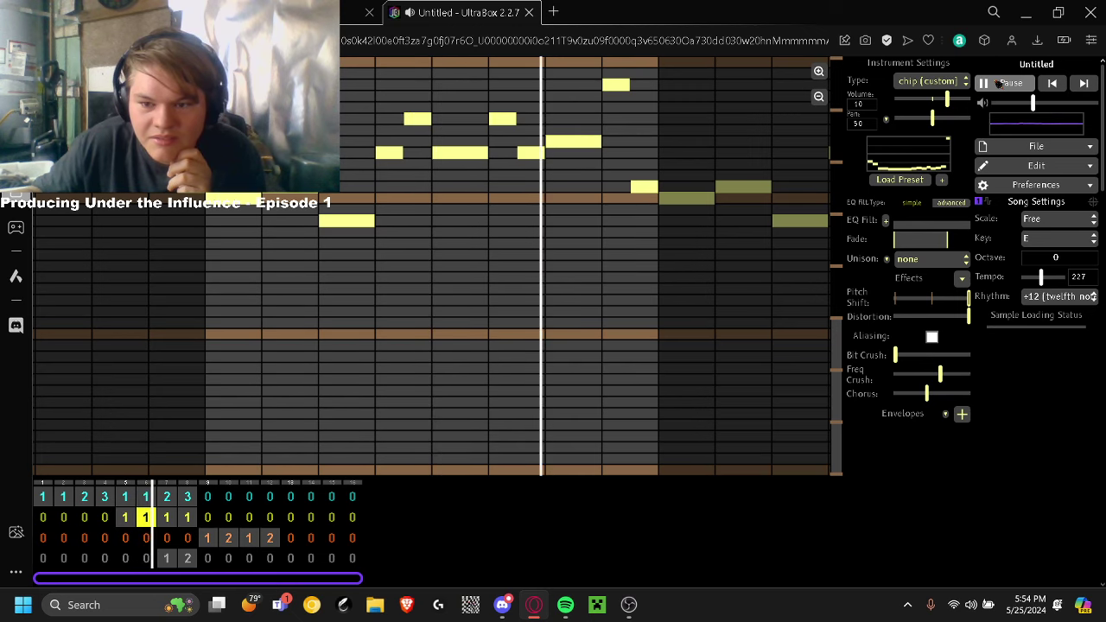
{"action": "left_click", "coordinate": [999, 82]}
Keep the second channel's instrument type as chip (custom) and load a different preset wave into it
{"action": "left_click", "coordinate": [929, 82]}
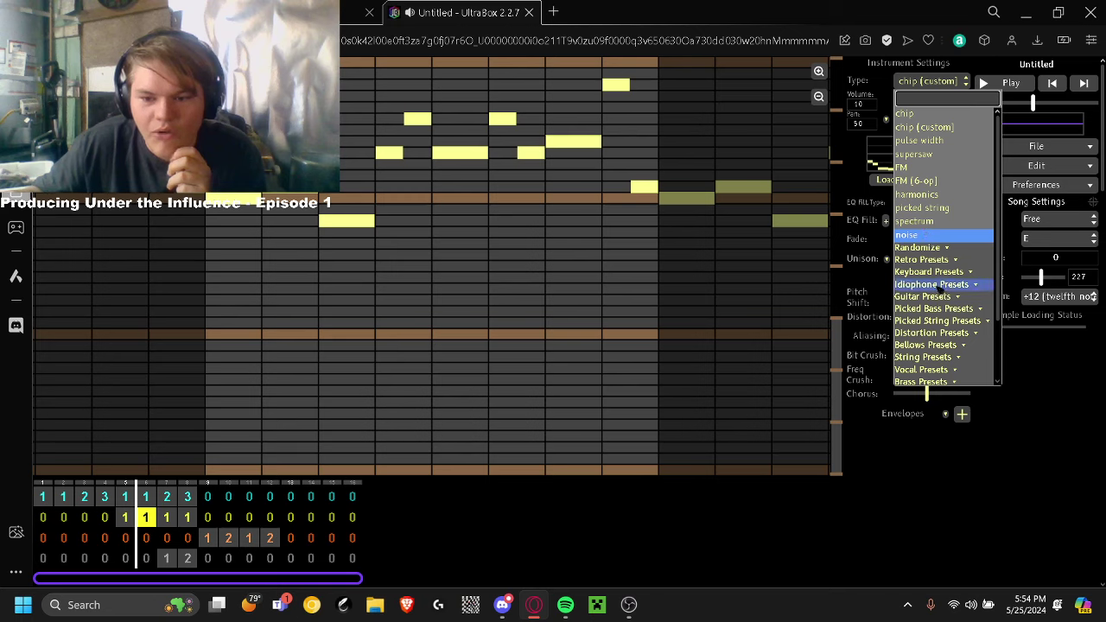
{"action": "left_click", "coordinate": [923, 126]}
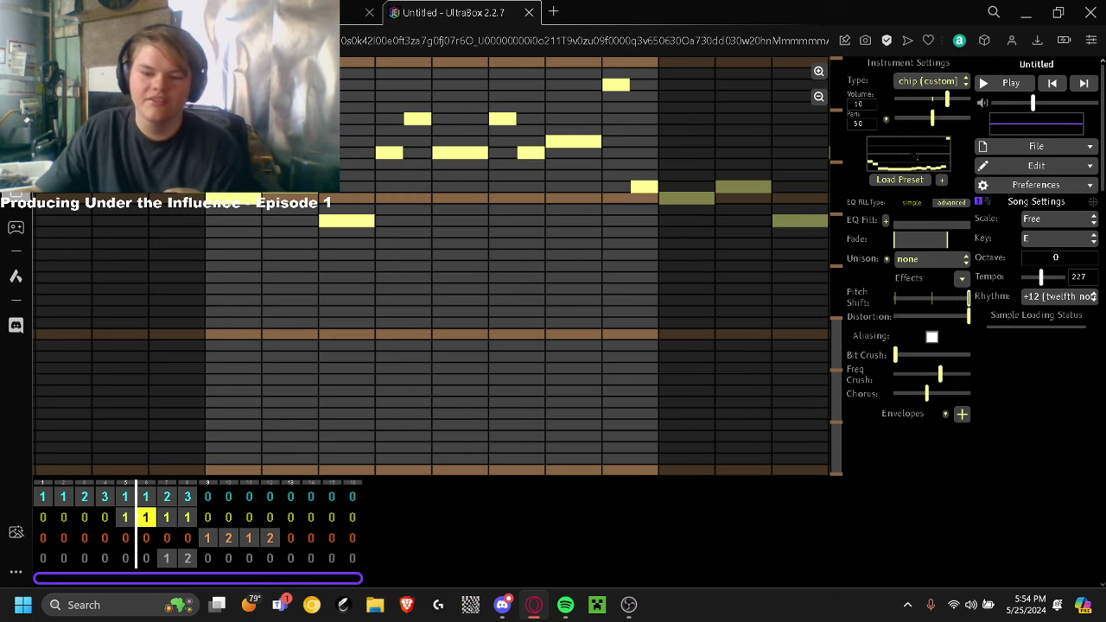
{"action": "left_click", "coordinate": [899, 179]}
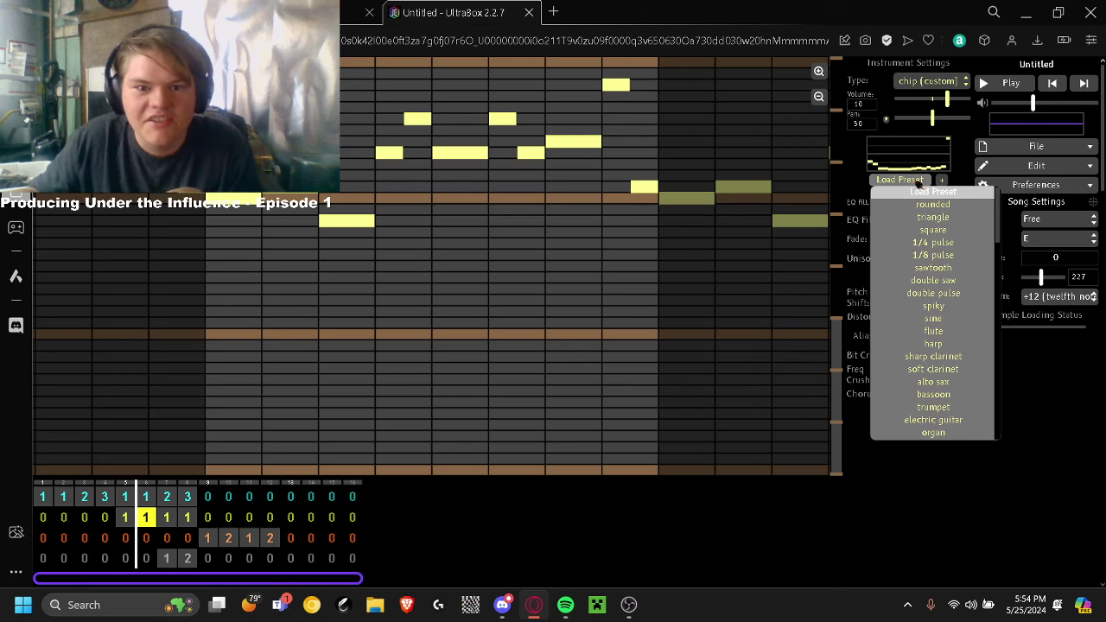
{"action": "left_click", "coordinate": [934, 230]}
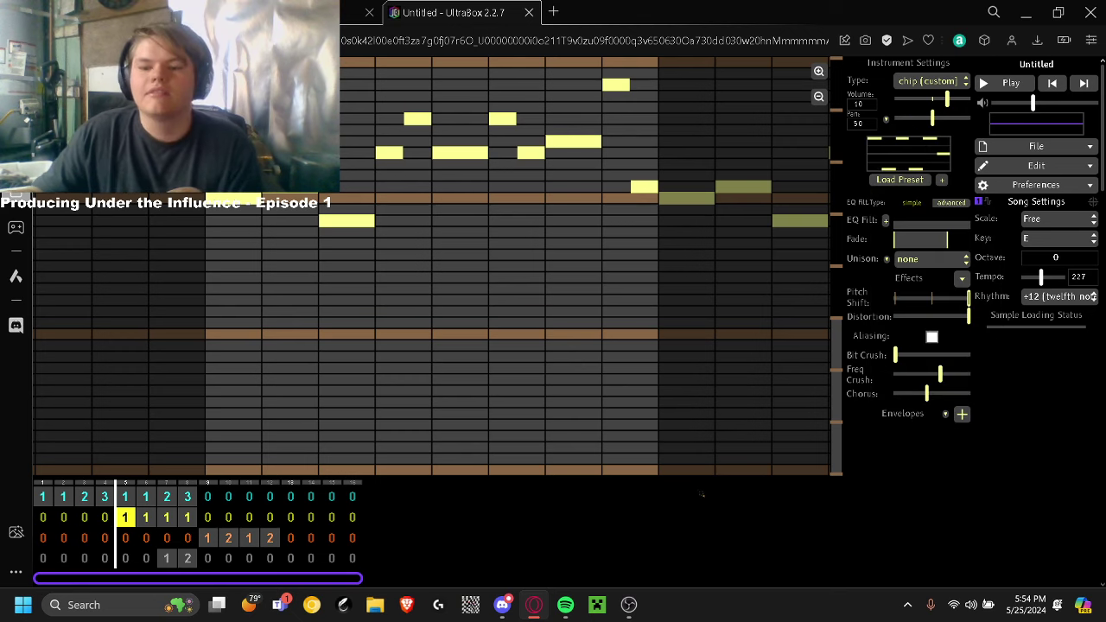
Load the modbox ramp pulse wave into the second channel's custom chip at bar five
{"action": "left_click", "coordinate": [877, 179]}
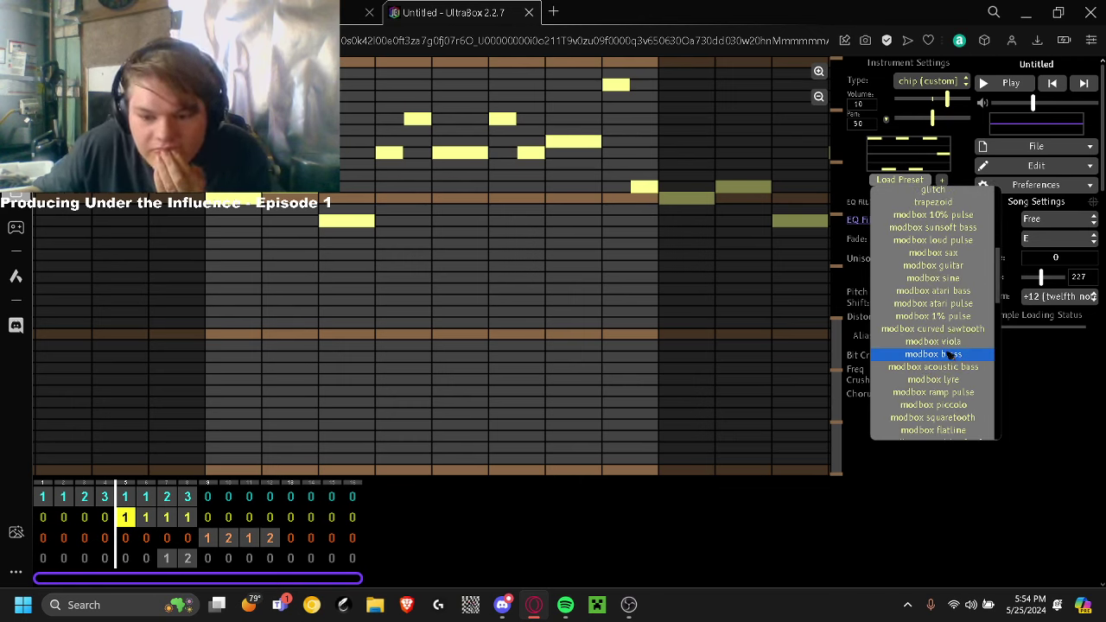
{"action": "left_click", "coordinate": [939, 391]}
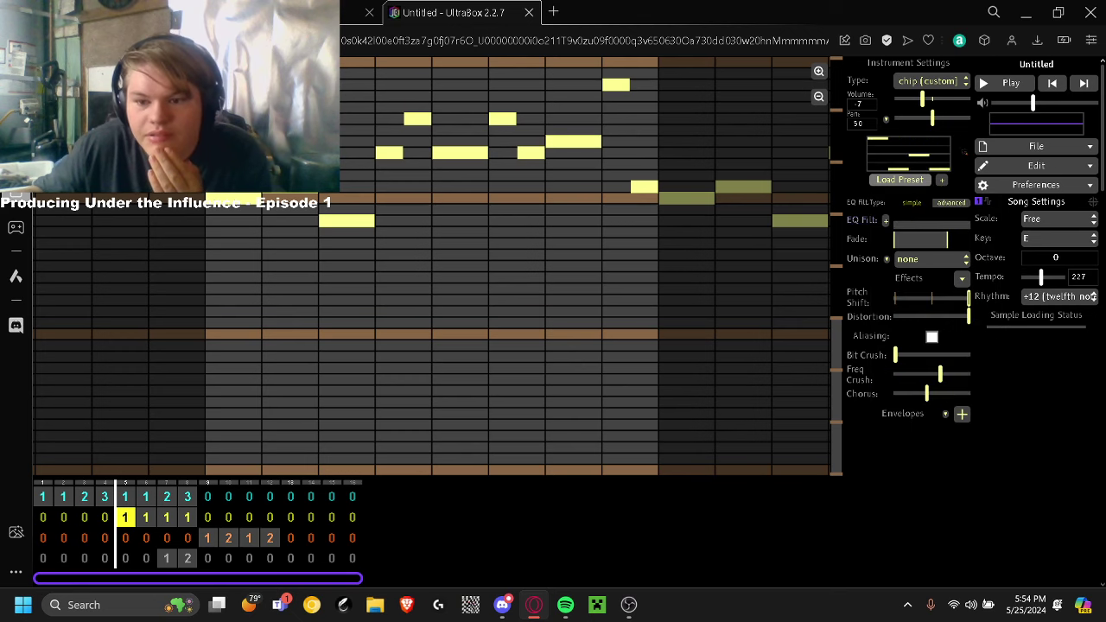
{"action": "left_click", "coordinate": [902, 177]}
{"action": "scroll", "coordinate": [951, 326], "scroll_direction": "down", "scroll_amount": 5}
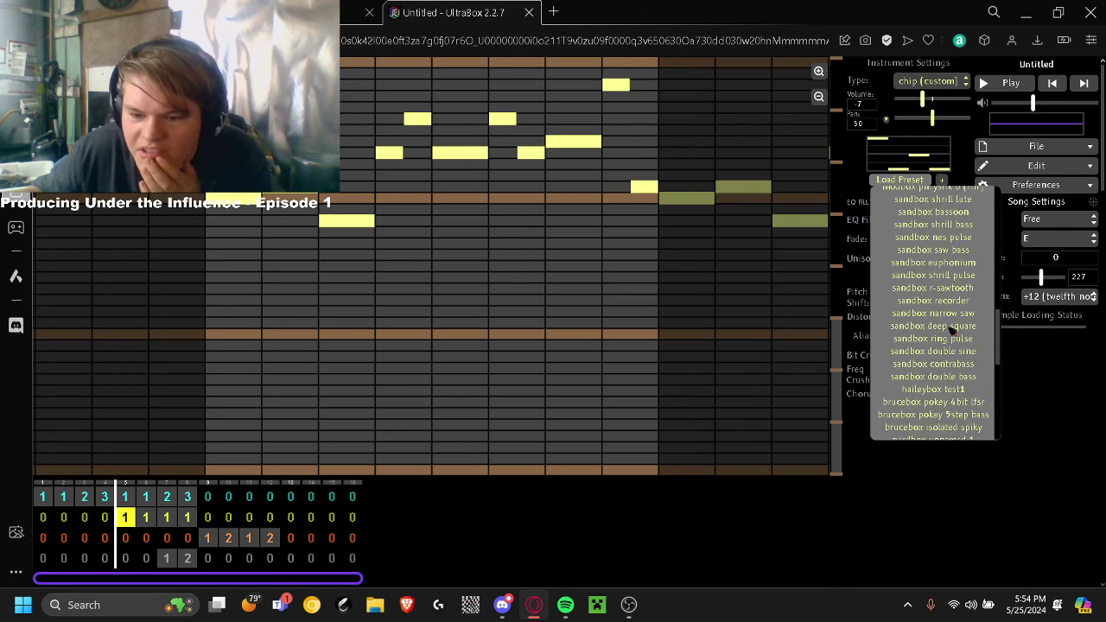
{"action": "scroll", "coordinate": [959, 338], "scroll_direction": "down", "scroll_amount": 5}
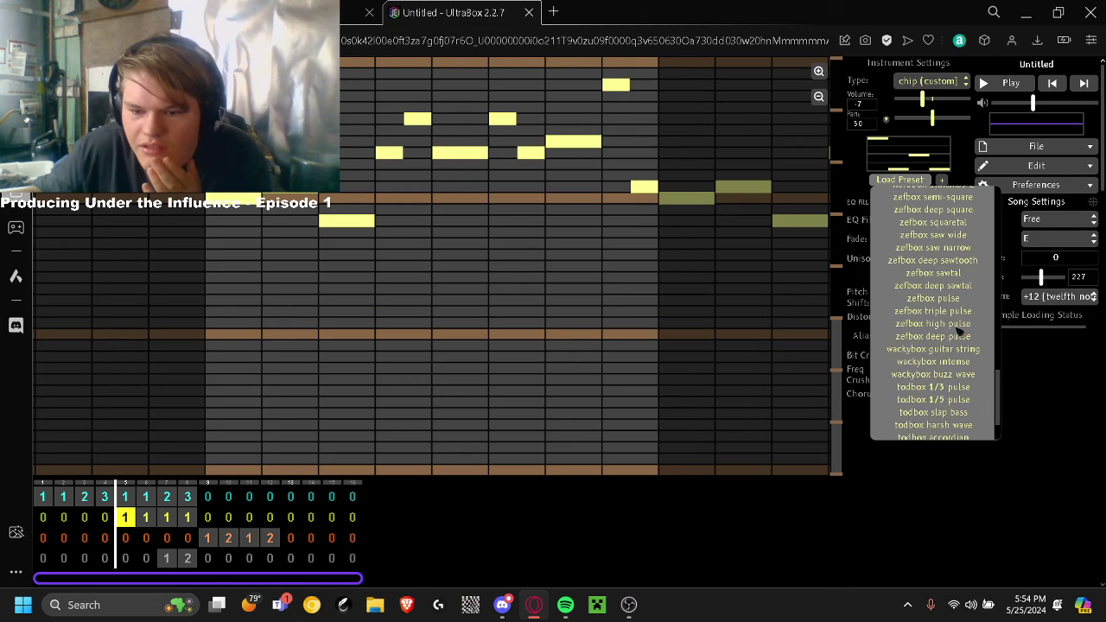
{"action": "left_click", "coordinate": [1033, 360]}
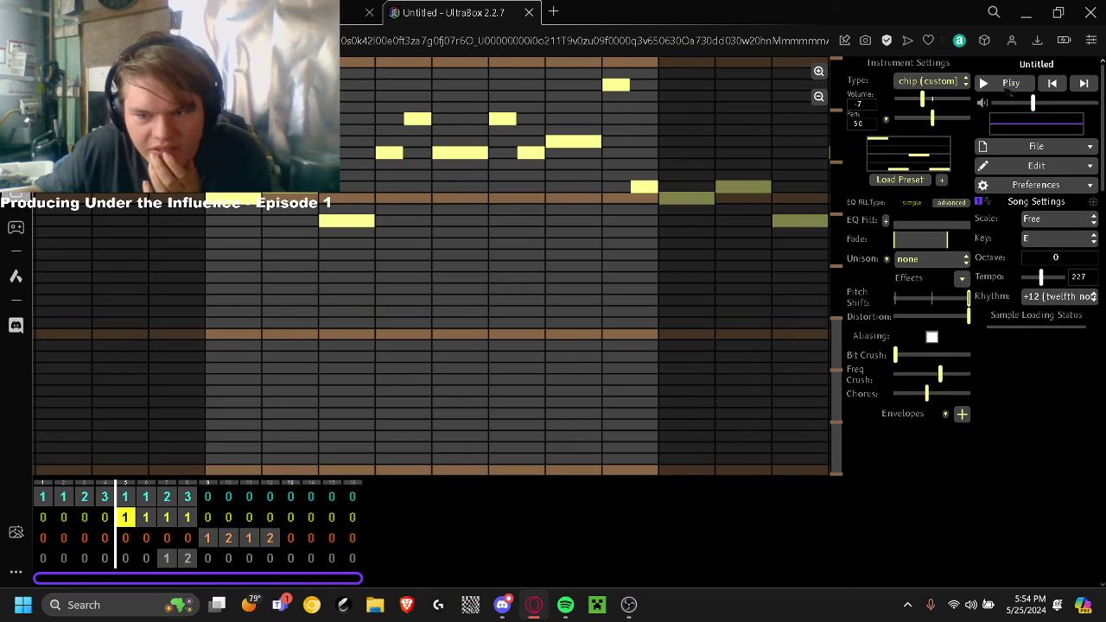
Set the second channel's custom chip volume to 10 and listen from bar five
{"action": "left_click_drag", "start_coordinate": [940, 103], "coordinate": [954, 105]}
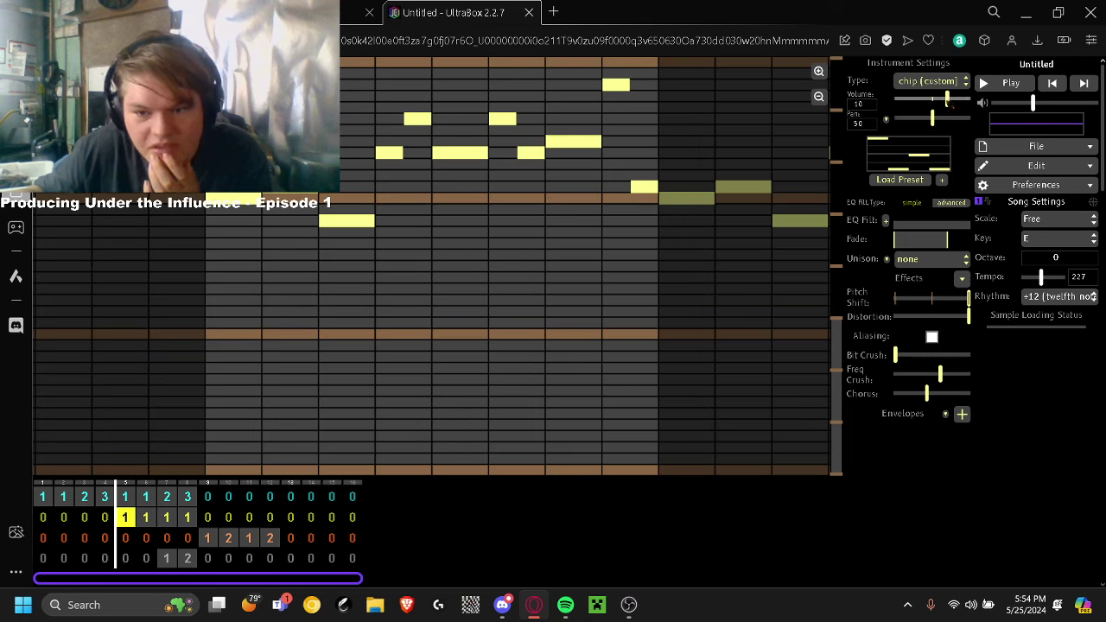
{"action": "left_click", "coordinate": [990, 83]}
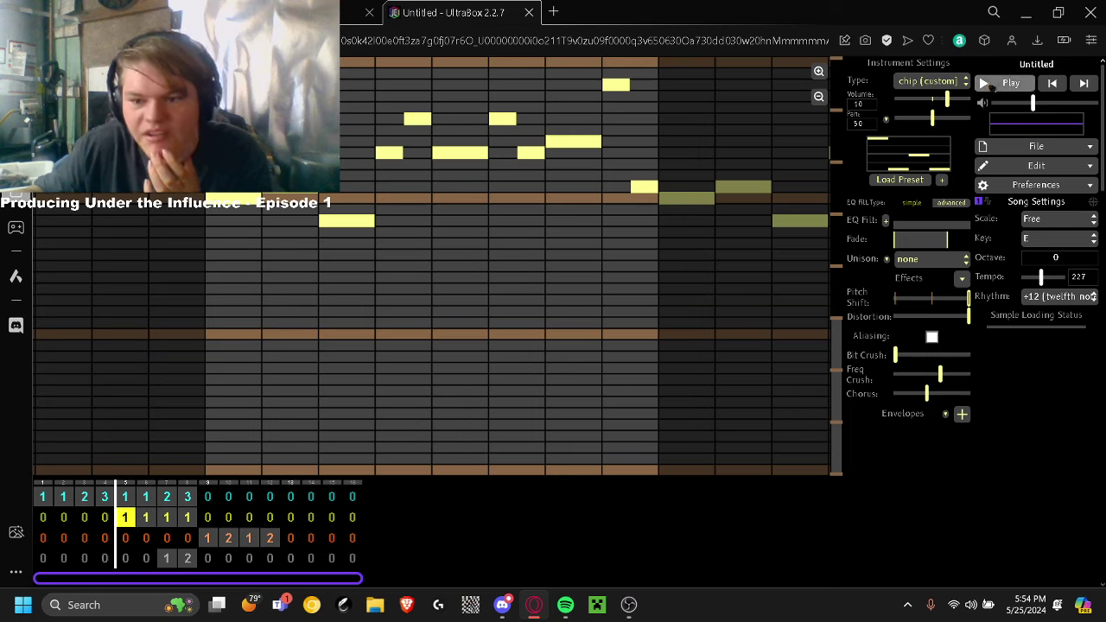
{"action": "left_click", "coordinate": [992, 84]}
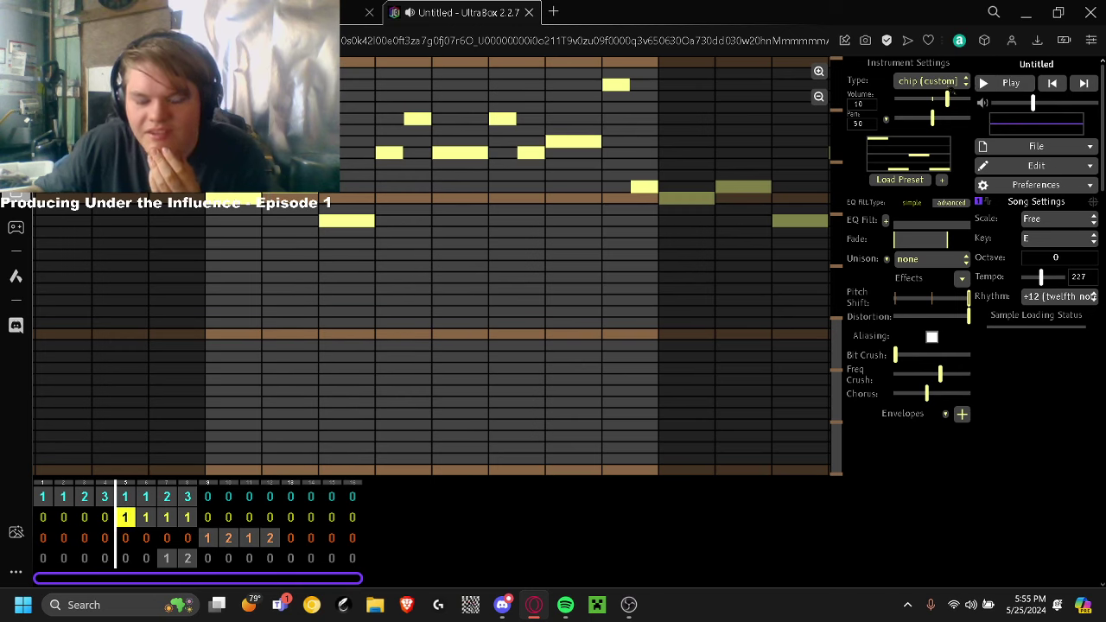
Load the wackybox guitar string wave into the second channel's custom chip, set its volume to 10, and listen from bar five
{"action": "left_click", "coordinate": [896, 184]}
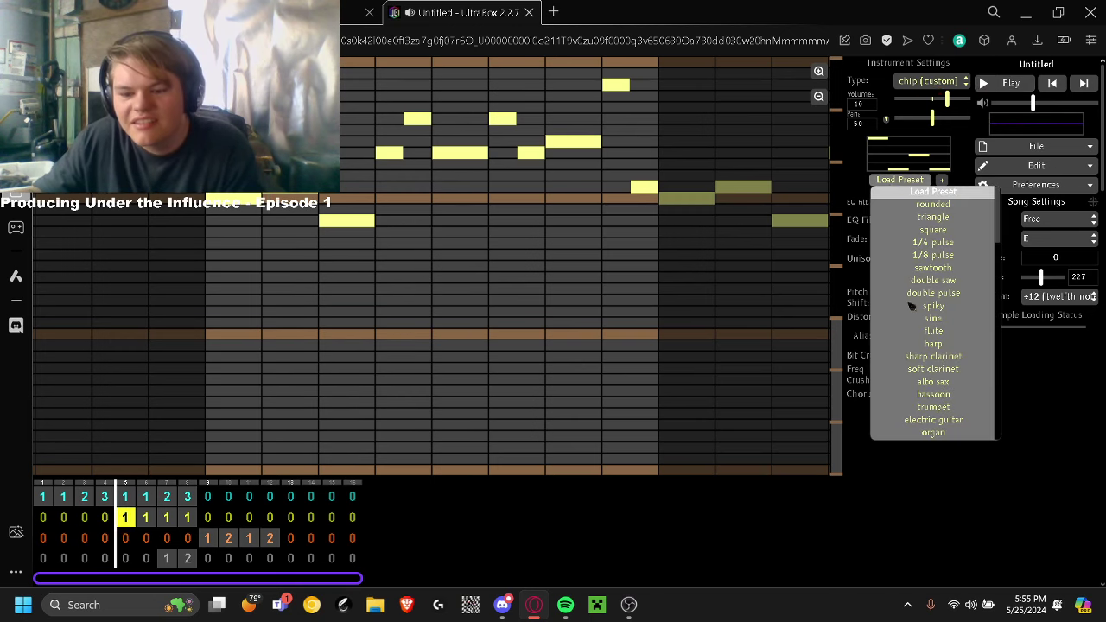
{"action": "scroll", "coordinate": [910, 312], "scroll_direction": "down", "scroll_amount": 10}
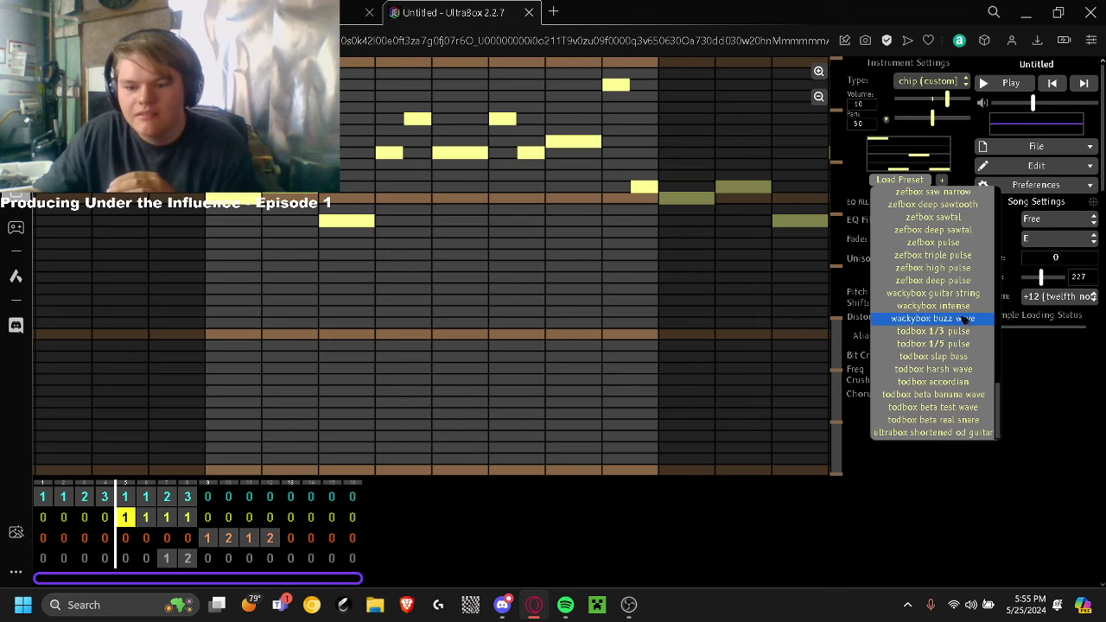
{"action": "left_click", "coordinate": [942, 293]}
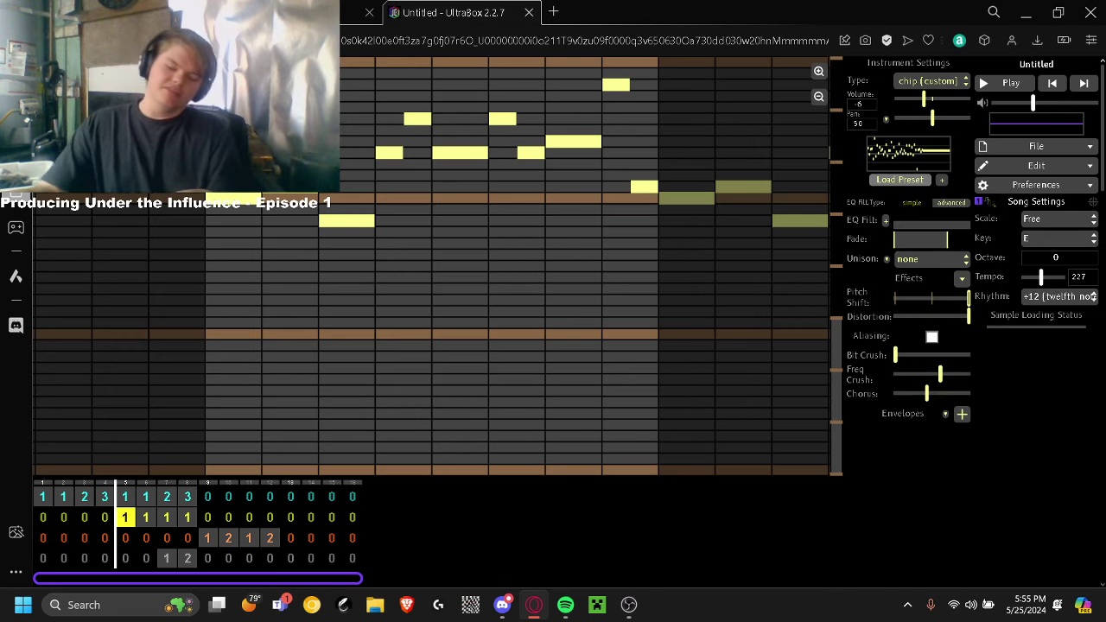
{"action": "left_click", "coordinate": [943, 100]}
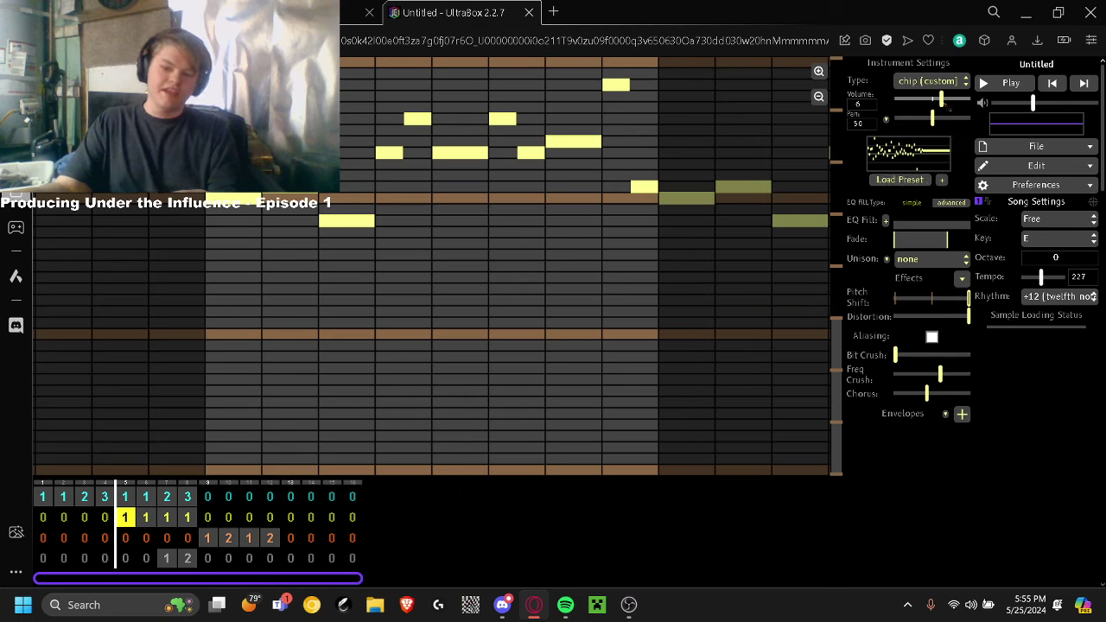
{"action": "left_click", "coordinate": [994, 84]}
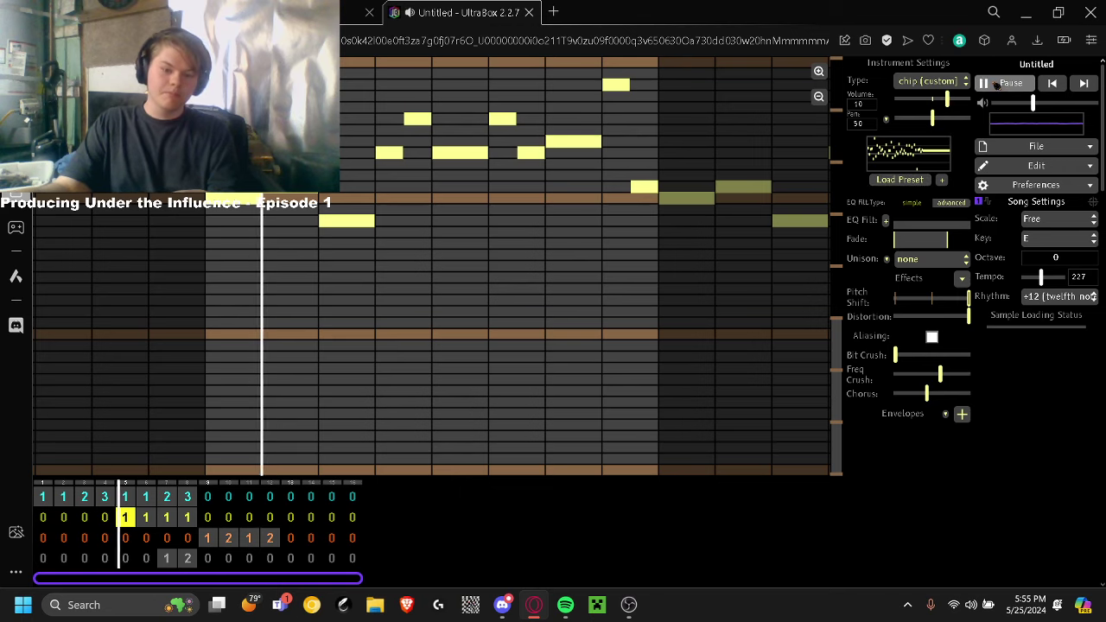
{"action": "left_click", "coordinate": [997, 84]}
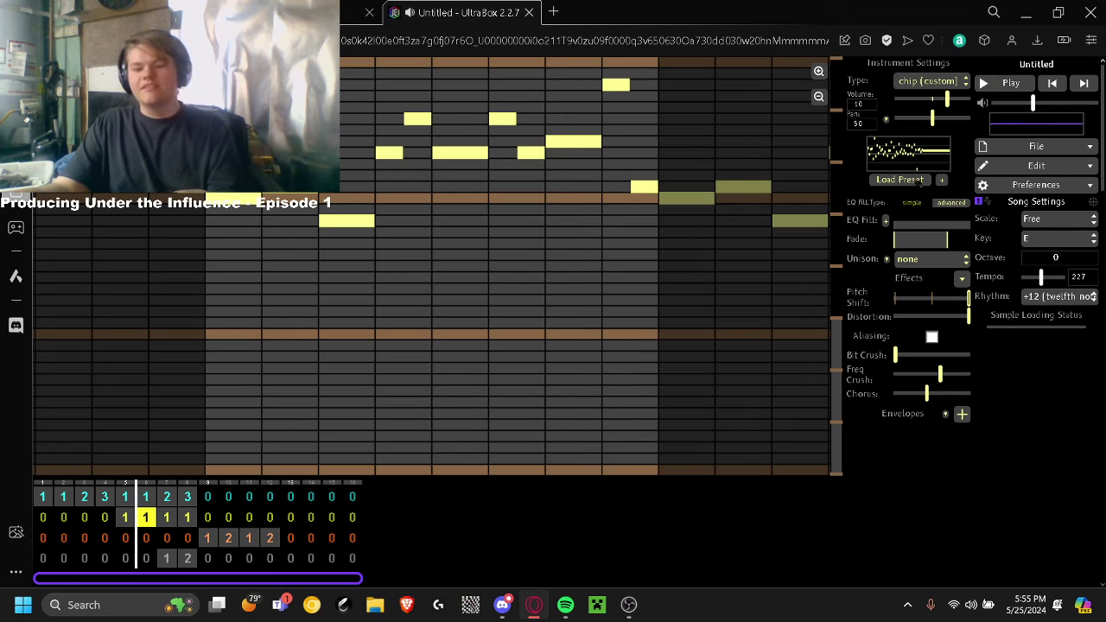
Load the sandbox euphonium wave into the second channel's custom chip, set its volume to 10, and listen from bar five
{"action": "left_click", "coordinate": [919, 180]}
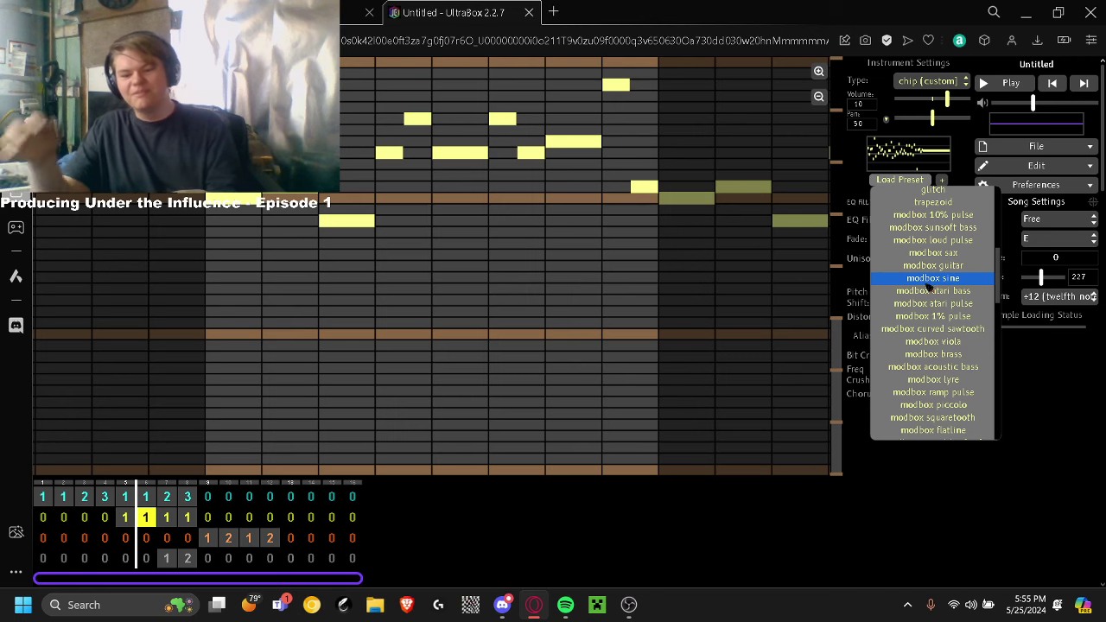
{"action": "scroll", "coordinate": [931, 285], "scroll_direction": "down", "scroll_amount": 5}
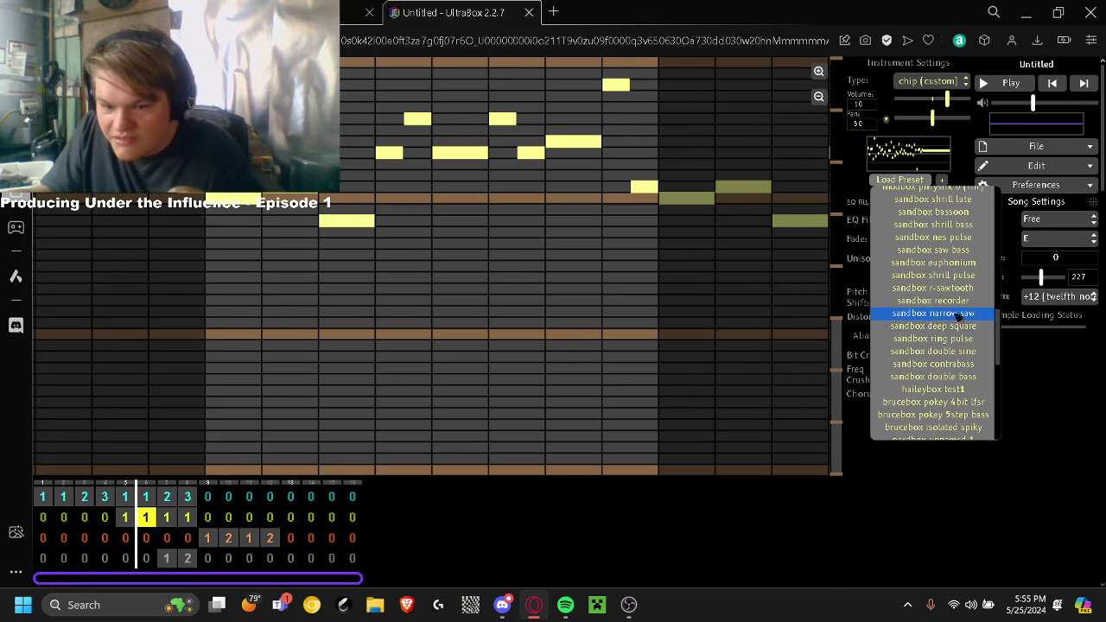
{"action": "left_click", "coordinate": [957, 264]}
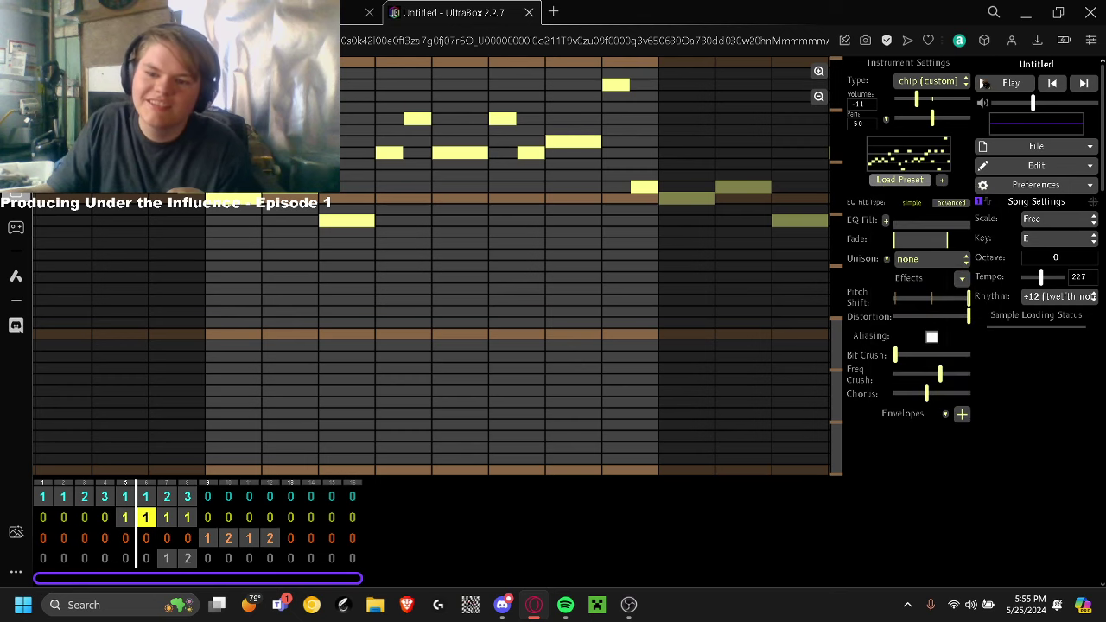
{"action": "left_click", "coordinate": [985, 83]}
{"action": "left_click", "coordinate": [985, 83]}
{"action": "left_click", "coordinate": [947, 100]}
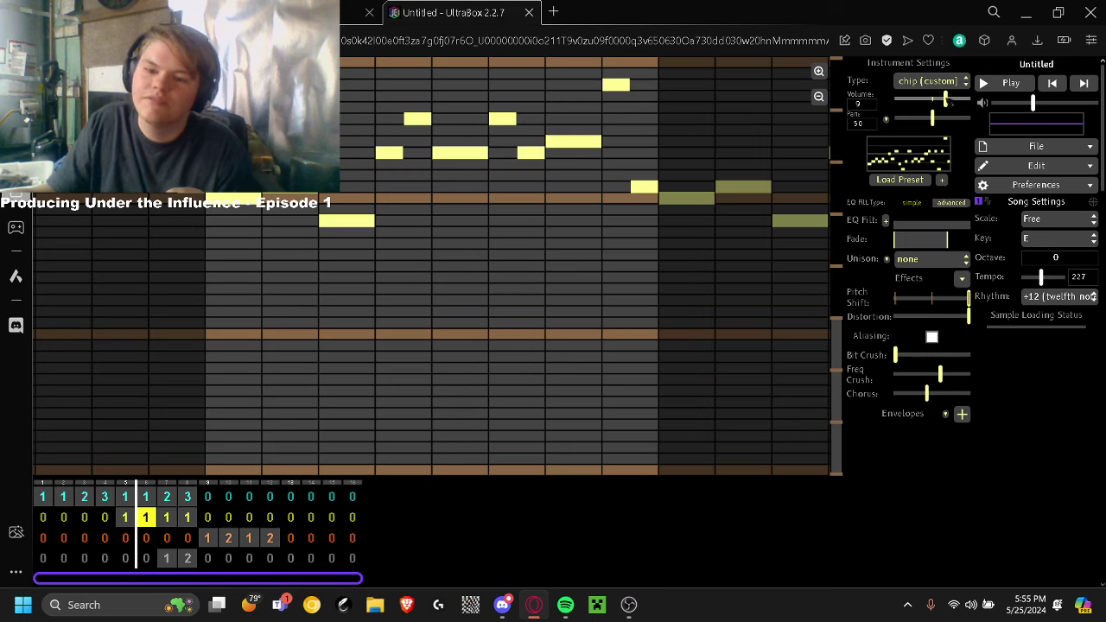
{"action": "key", "text": "Left"}
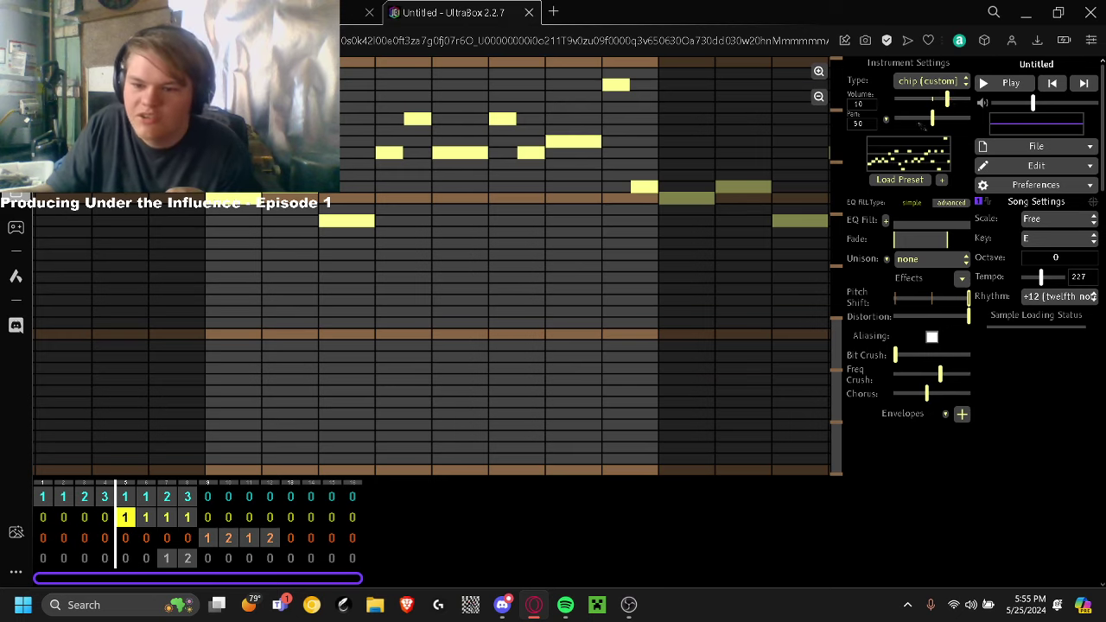
{"action": "left_click", "coordinate": [1003, 85]}
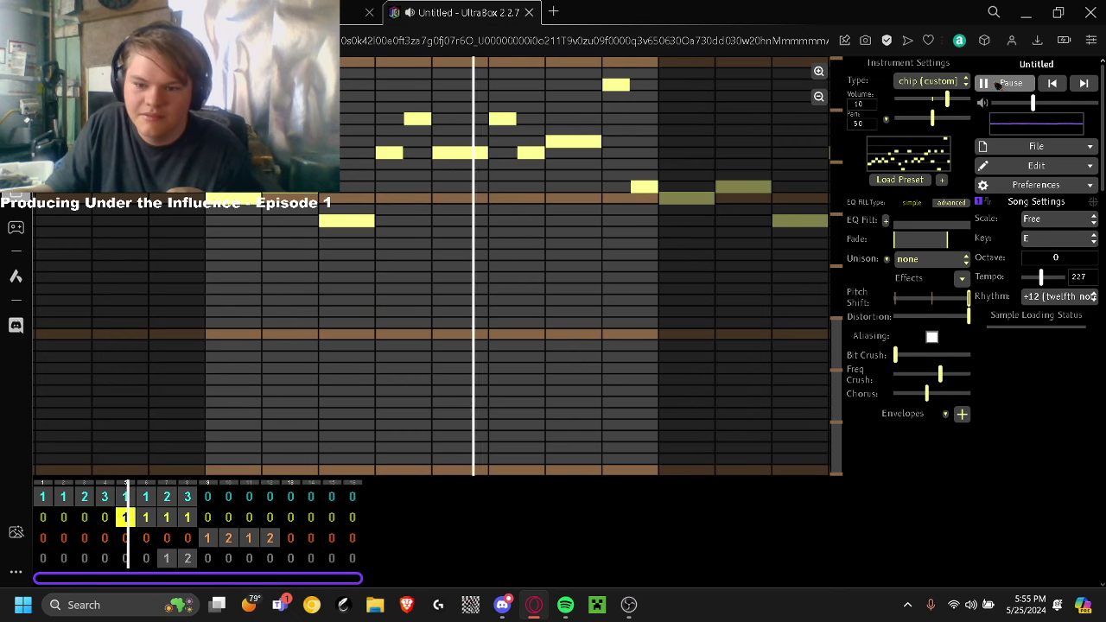
{"action": "left_click", "coordinate": [998, 84]}
Load the sandbox contrabass wave into the second channel's custom chip
{"action": "left_click", "coordinate": [912, 179]}
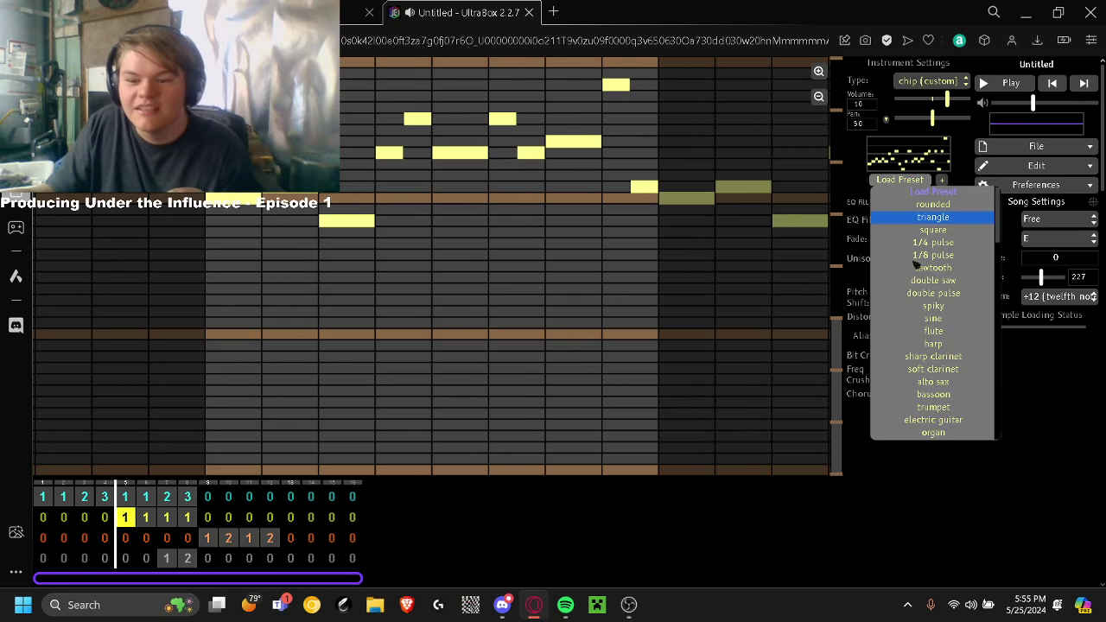
{"action": "scroll", "coordinate": [923, 287], "scroll_direction": "down", "scroll_amount": 10}
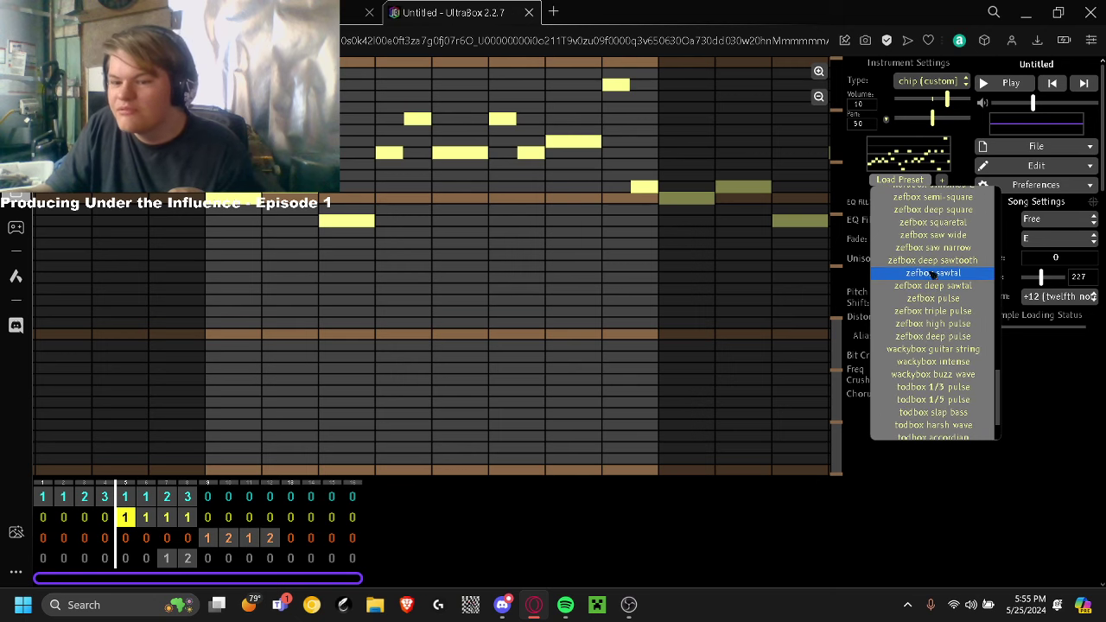
{"action": "scroll", "coordinate": [934, 273], "scroll_direction": "up", "scroll_amount": 5}
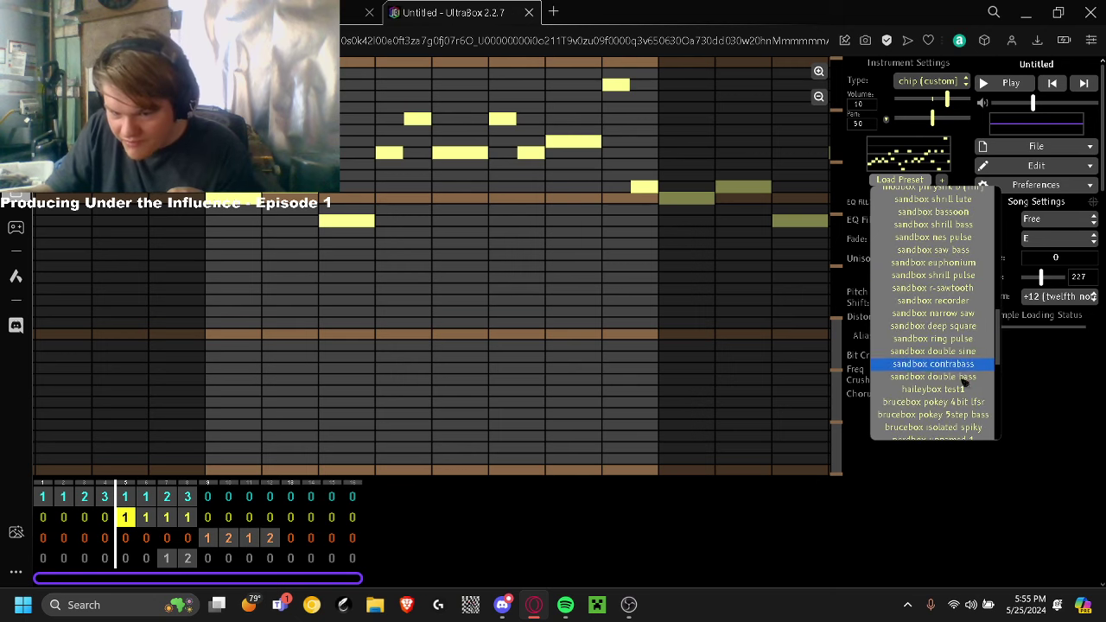
{"action": "left_click", "coordinate": [959, 364]}
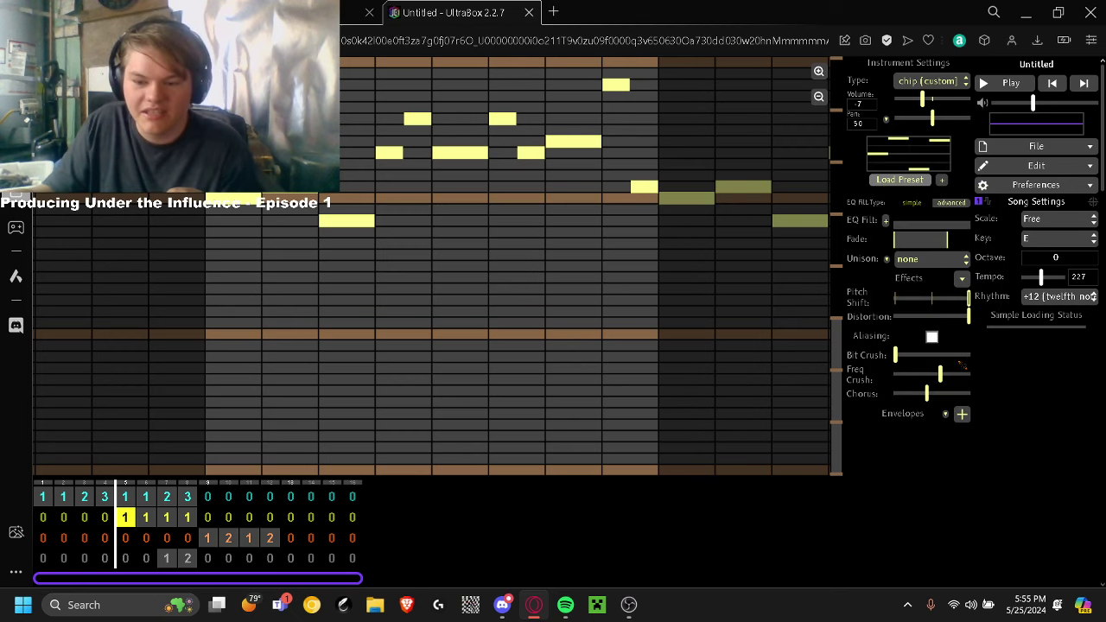
{"action": "left_click", "coordinate": [899, 179]}
{"action": "scroll", "coordinate": [929, 259], "scroll_direction": "down", "scroll_amount": 10}
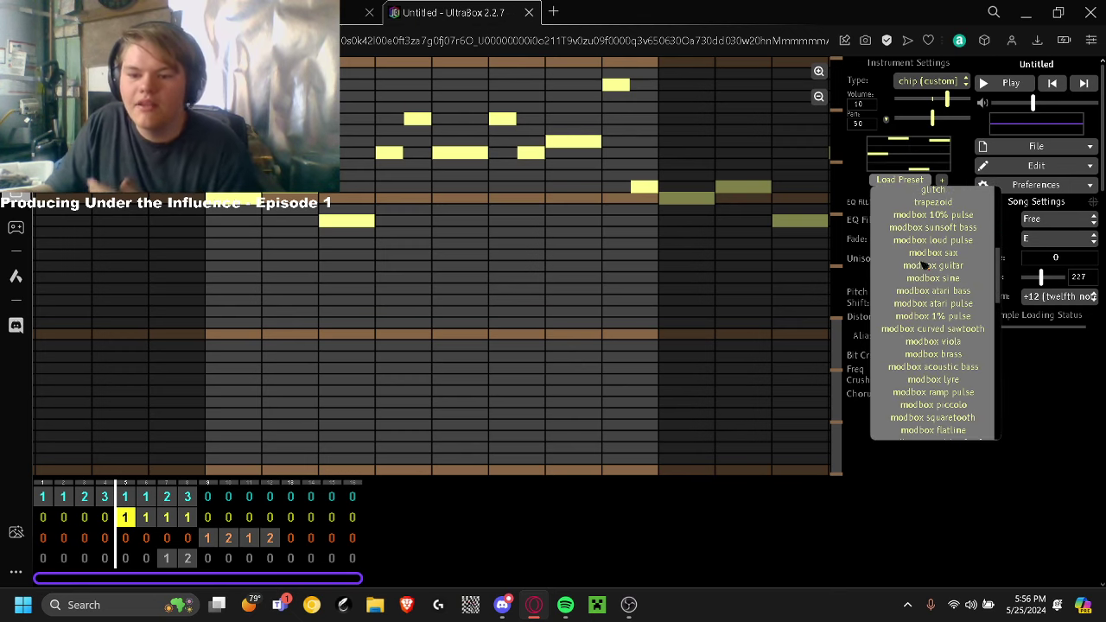
{"action": "scroll", "coordinate": [923, 265], "scroll_direction": "down", "scroll_amount": 5}
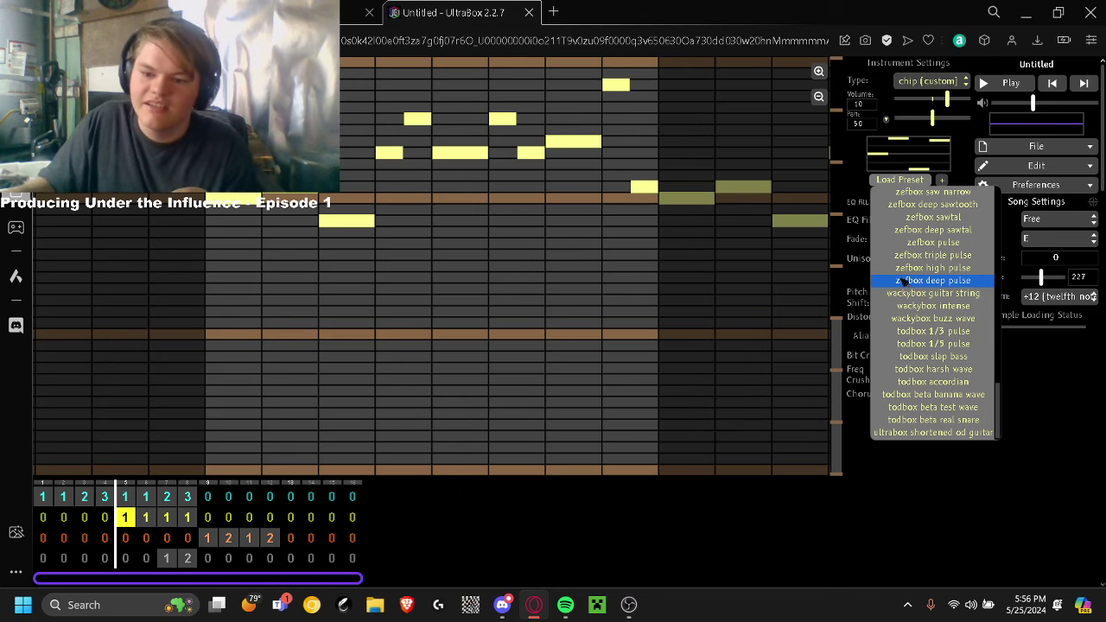
{"action": "scroll", "coordinate": [916, 277], "scroll_direction": "up", "scroll_amount": 3}
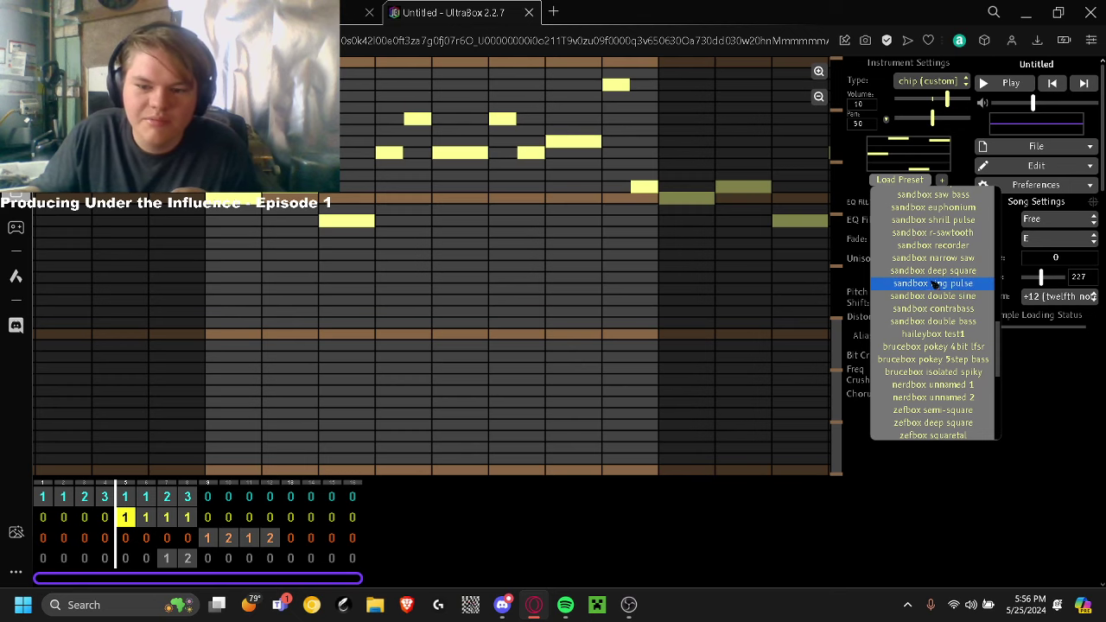
{"action": "scroll", "coordinate": [946, 327], "scroll_direction": "down", "scroll_amount": 5}
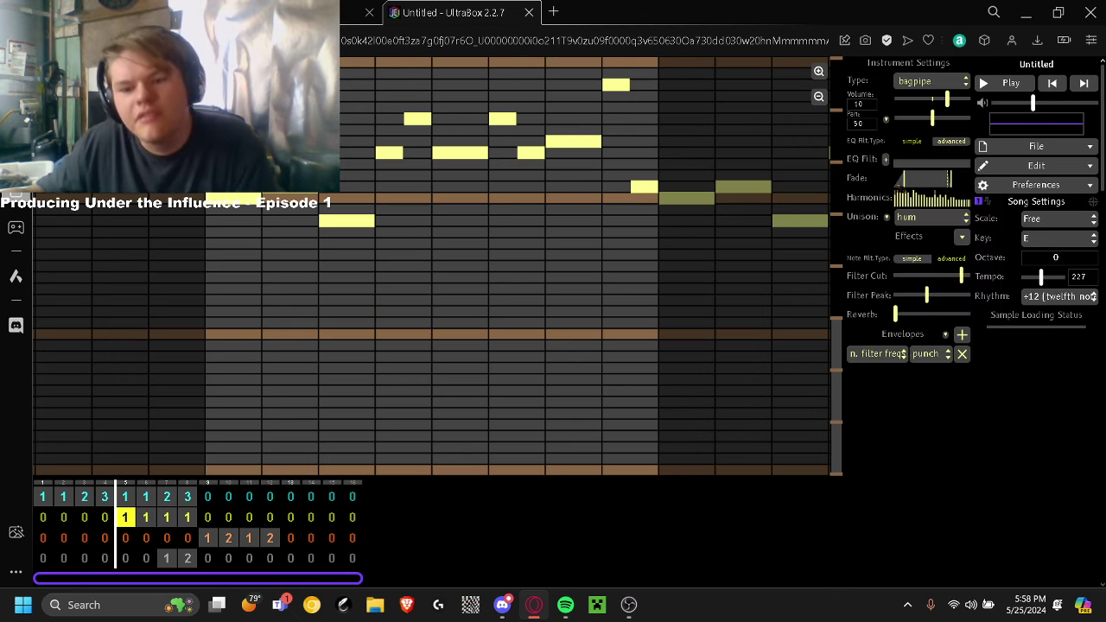
Remove the fade-in from the second channel's bagpipe instrument, switch its note filter to advanced, and clear the low-pass point
{"action": "left_click_drag", "start_coordinate": [904, 179], "coordinate": [945, 178]}
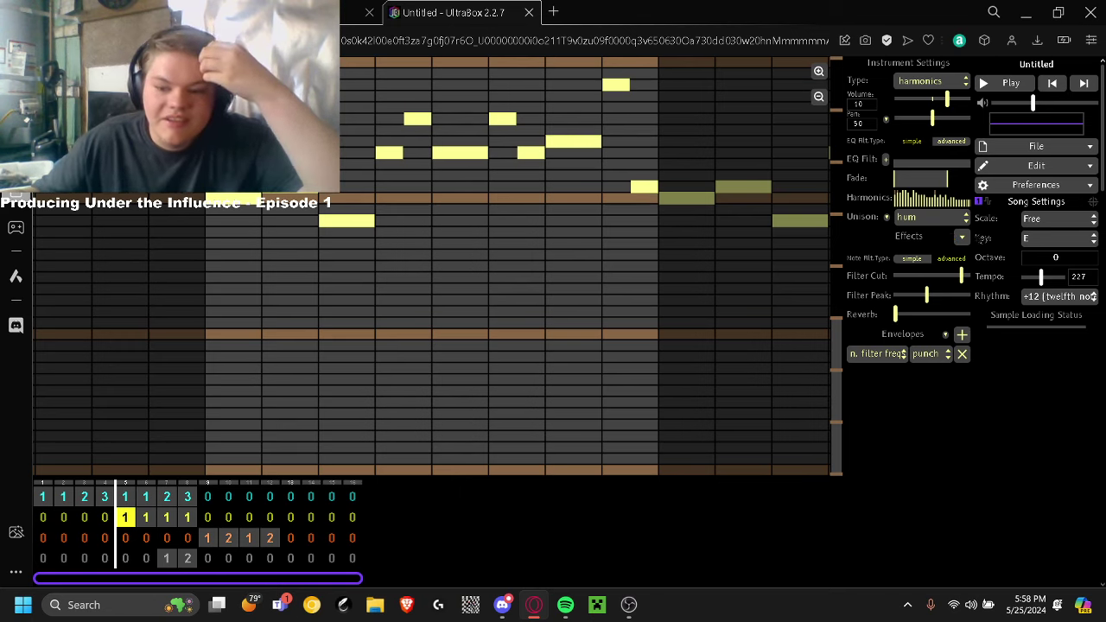
{"action": "left_click", "coordinate": [960, 258]}
{"action": "left_click_drag", "start_coordinate": [956, 277], "coordinate": [951, 261]}
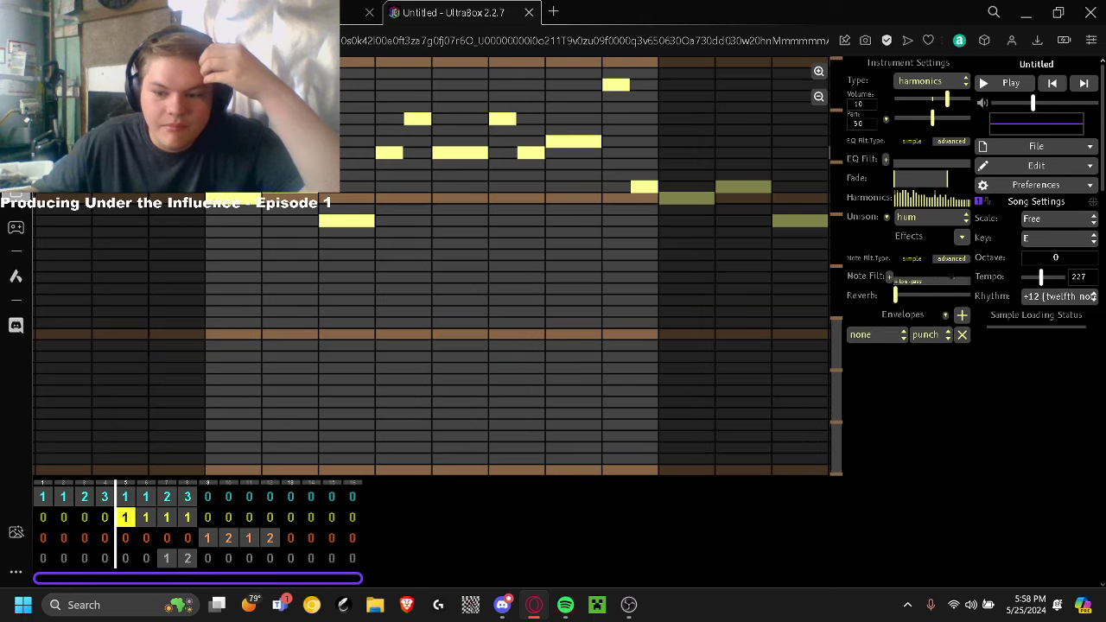
{"action": "left_click", "coordinate": [918, 260]}
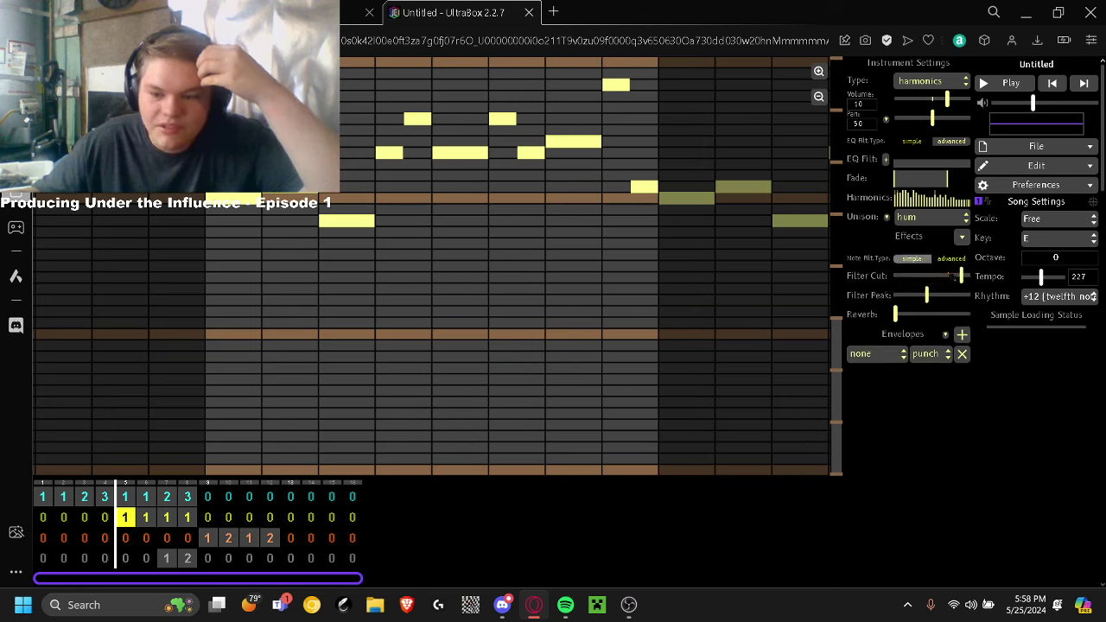
{"action": "left_click", "coordinate": [947, 259]}
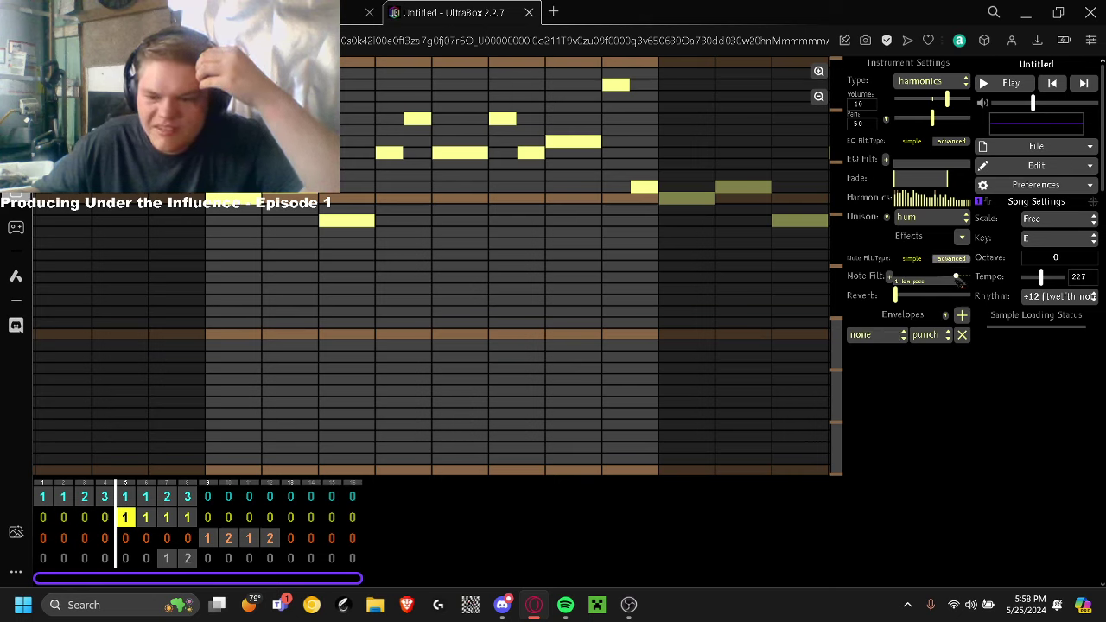
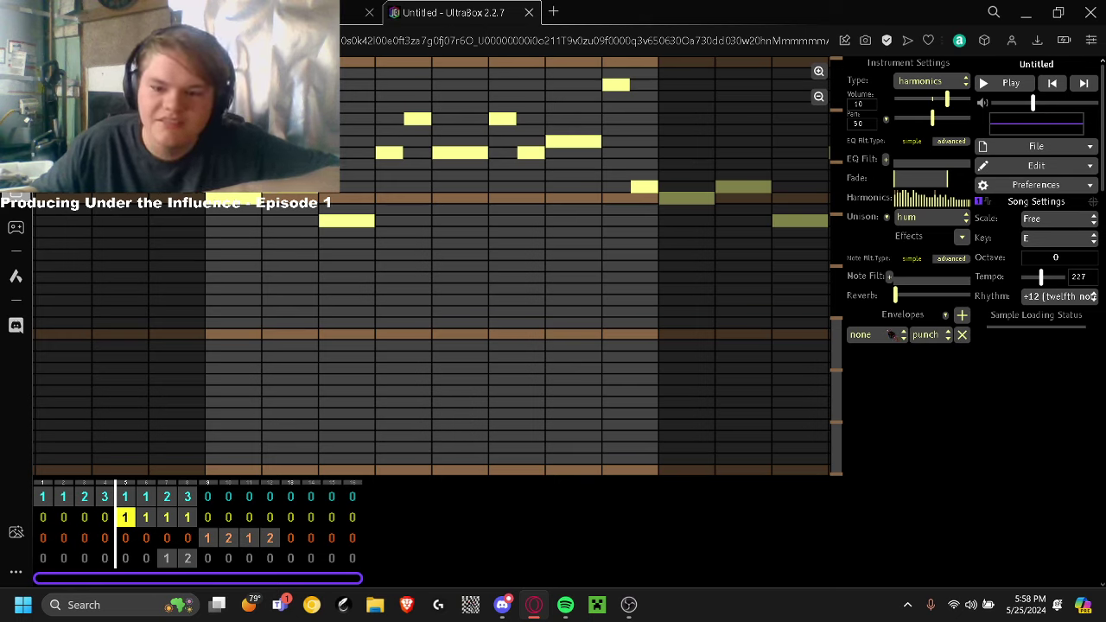
Make the second channel's envelope control note volume and keep its punch shape
{"action": "left_click", "coordinate": [876, 336]}
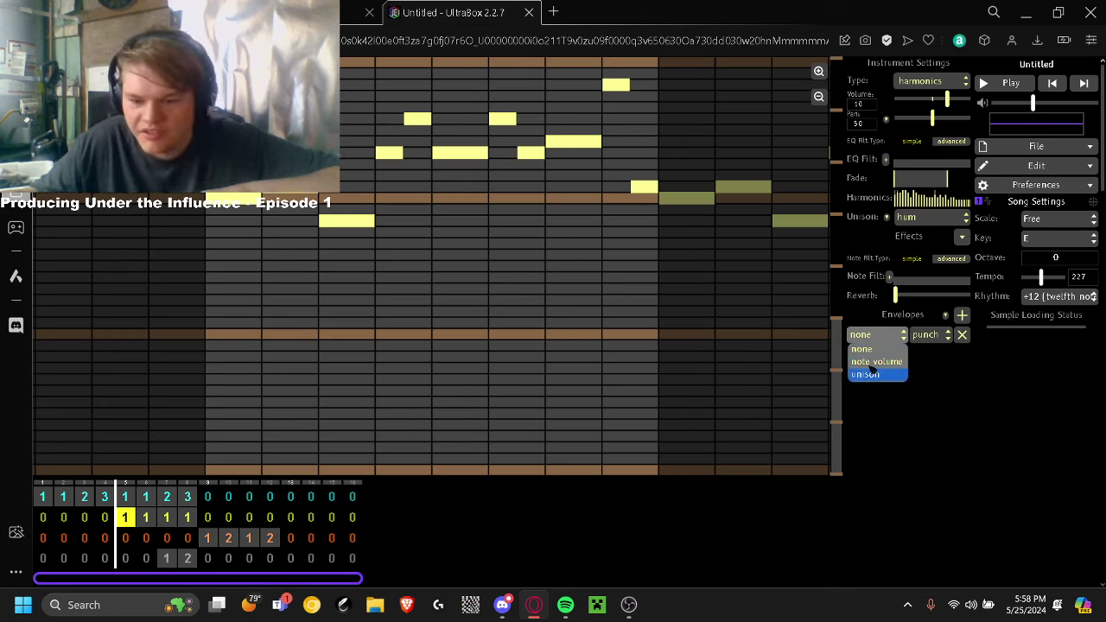
{"action": "left_click", "coordinate": [873, 363]}
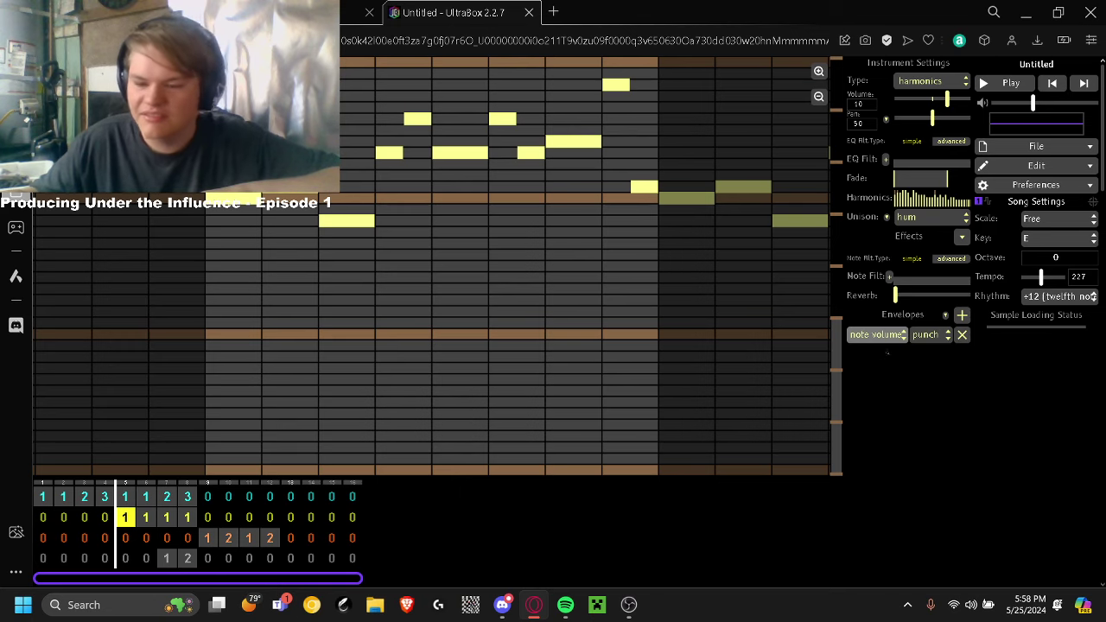
{"action": "left_click", "coordinate": [935, 335]}
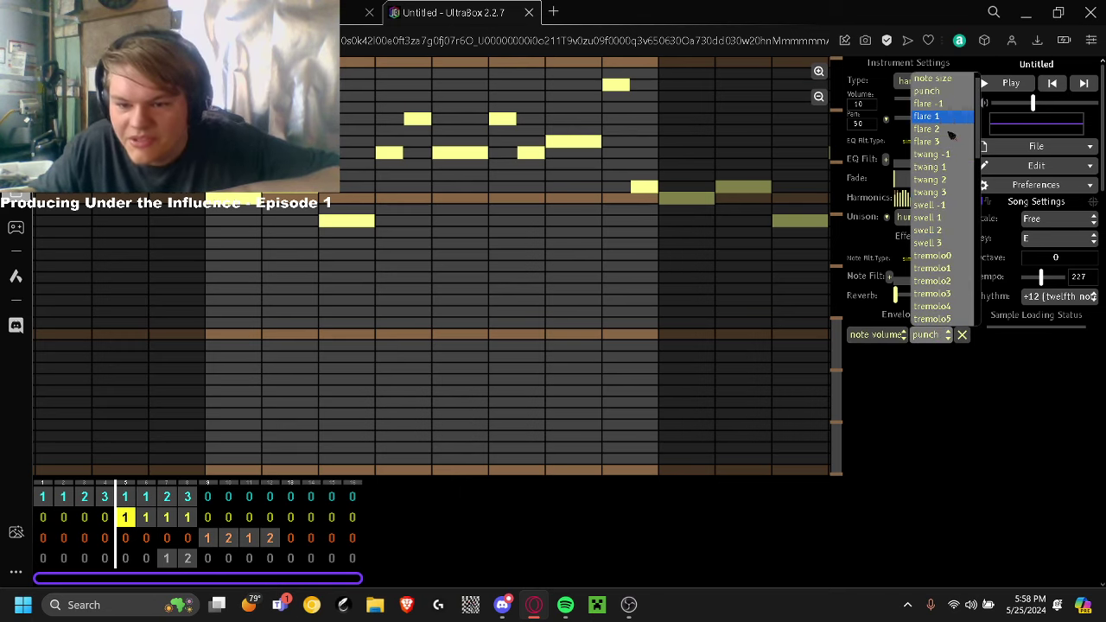
{"action": "scroll", "coordinate": [946, 165], "scroll_direction": "down", "scroll_amount": 3}
{"action": "key", "text": "Escape"}
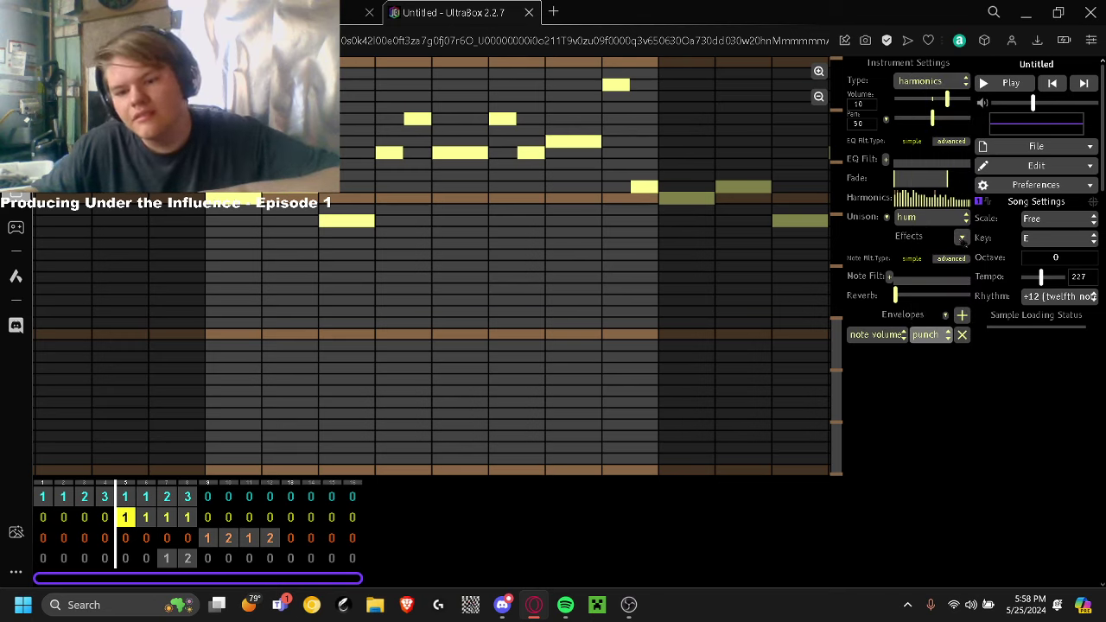
Add a distortion effect to the second channel's harmonics instrument, set it to maximum, and listen from bar five
{"action": "left_click", "coordinate": [962, 237]}
{"action": "left_click", "coordinate": [981, 365]}
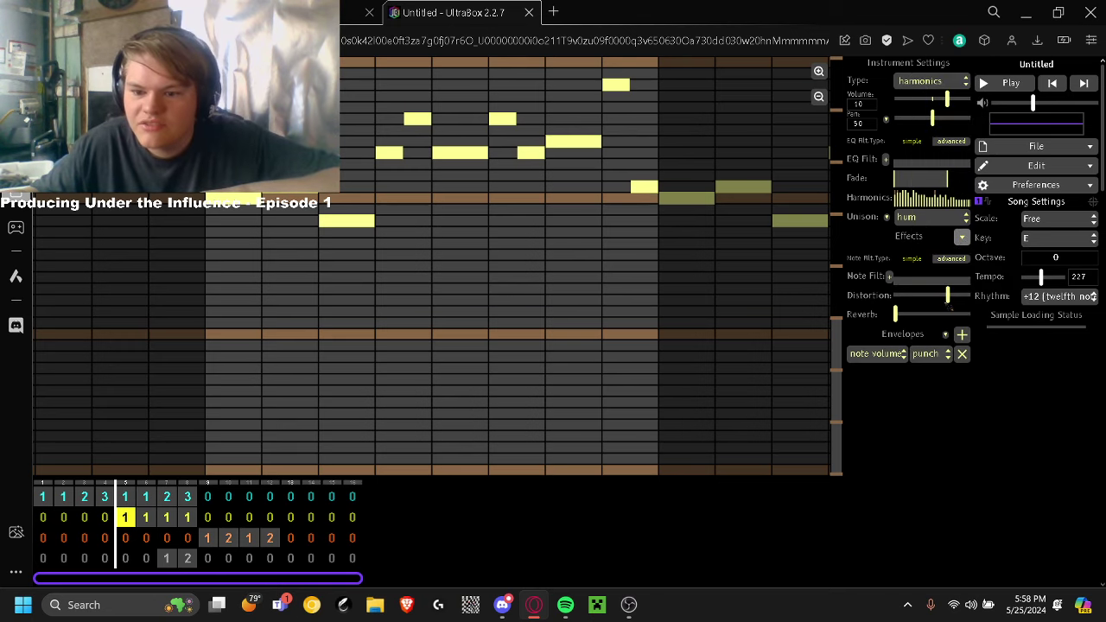
{"action": "left_click_drag", "start_coordinate": [953, 299], "coordinate": [999, 299]}
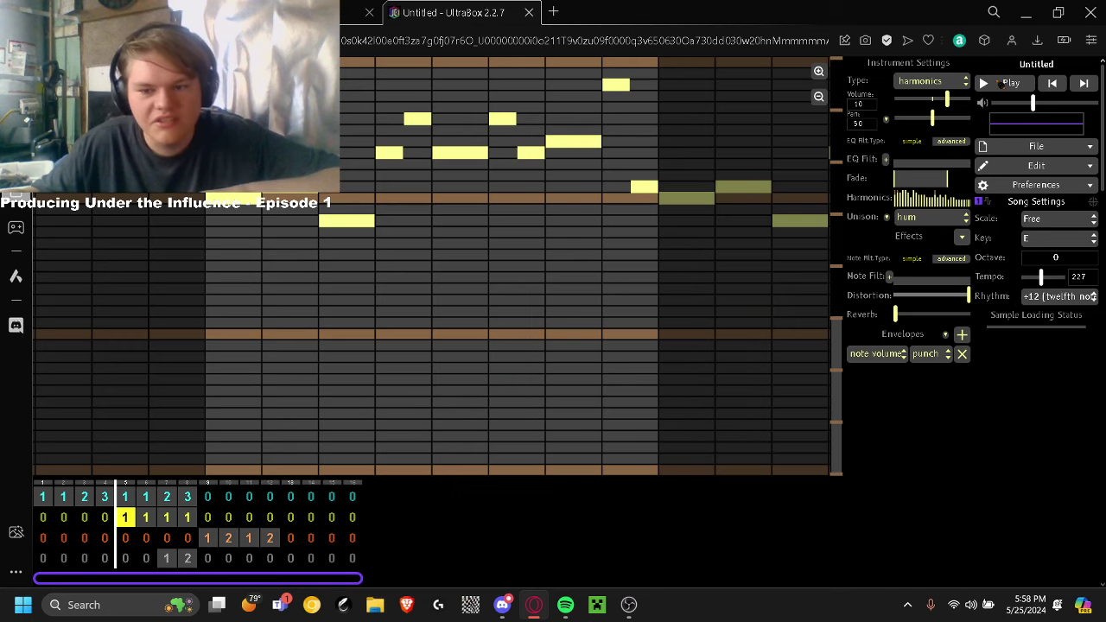
{"action": "left_click", "coordinate": [1001, 83]}
{"action": "left_click", "coordinate": [1001, 83]}
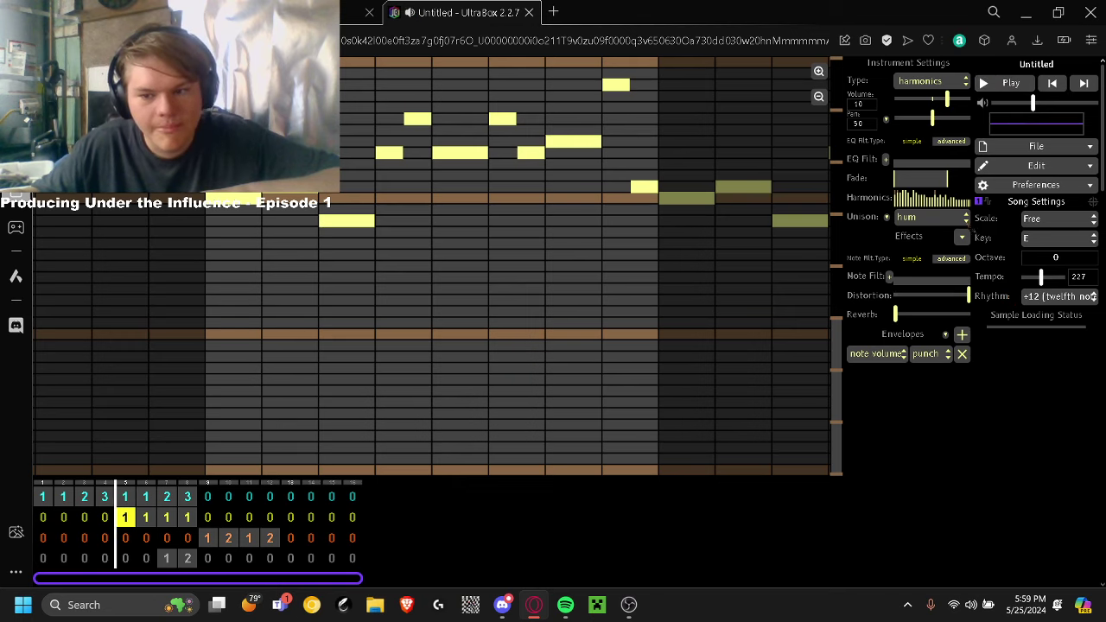
Add a pitch shift effect to the second channel's harmonics instrument, lower it to the minimum, and listen from bar five
{"action": "left_click", "coordinate": [963, 236]}
{"action": "left_click", "coordinate": [987, 297]}
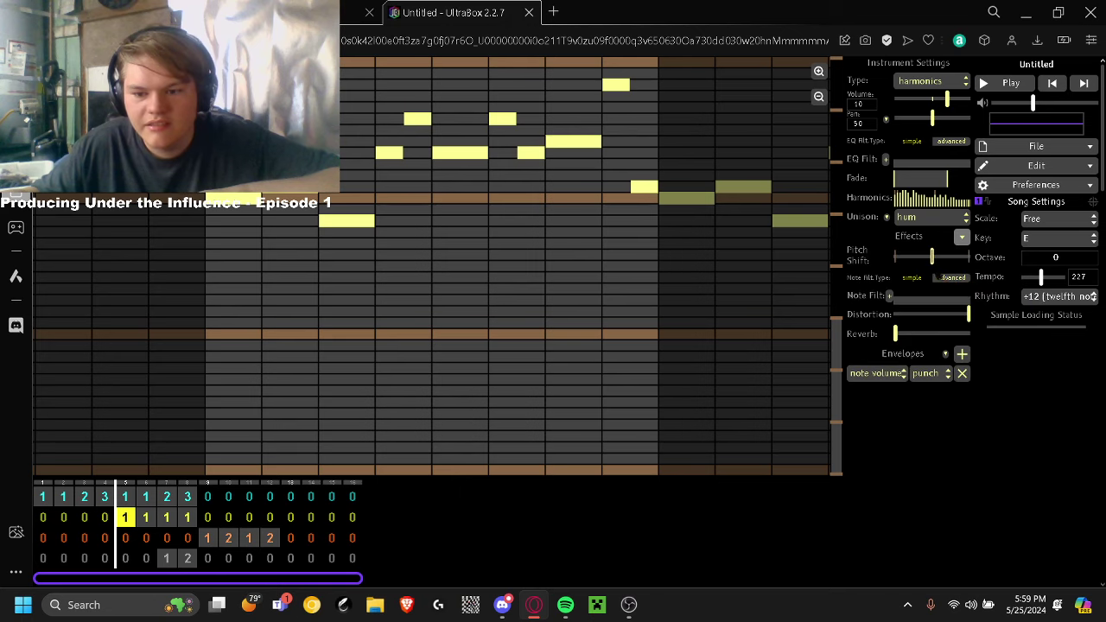
{"action": "left_click_drag", "start_coordinate": [932, 257], "coordinate": [896, 257]}
{"action": "left_click", "coordinate": [992, 84]}
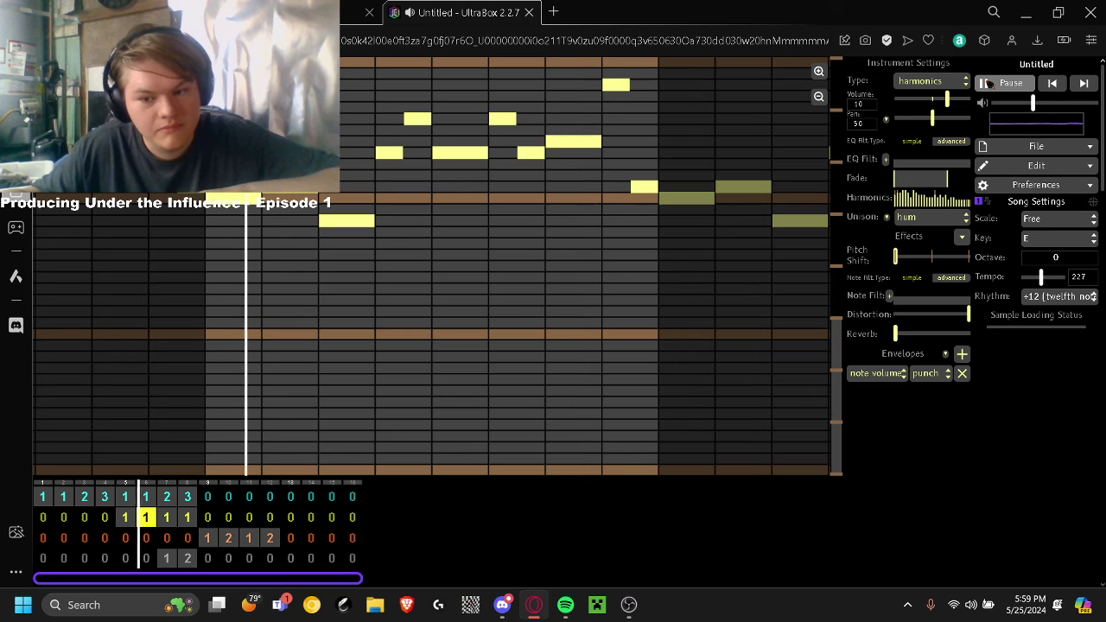
{"action": "left_click", "coordinate": [988, 83]}
Listen to the lead's third bar, and play the second channel from bar five to compare them
{"action": "left_click", "coordinate": [963, 237]}
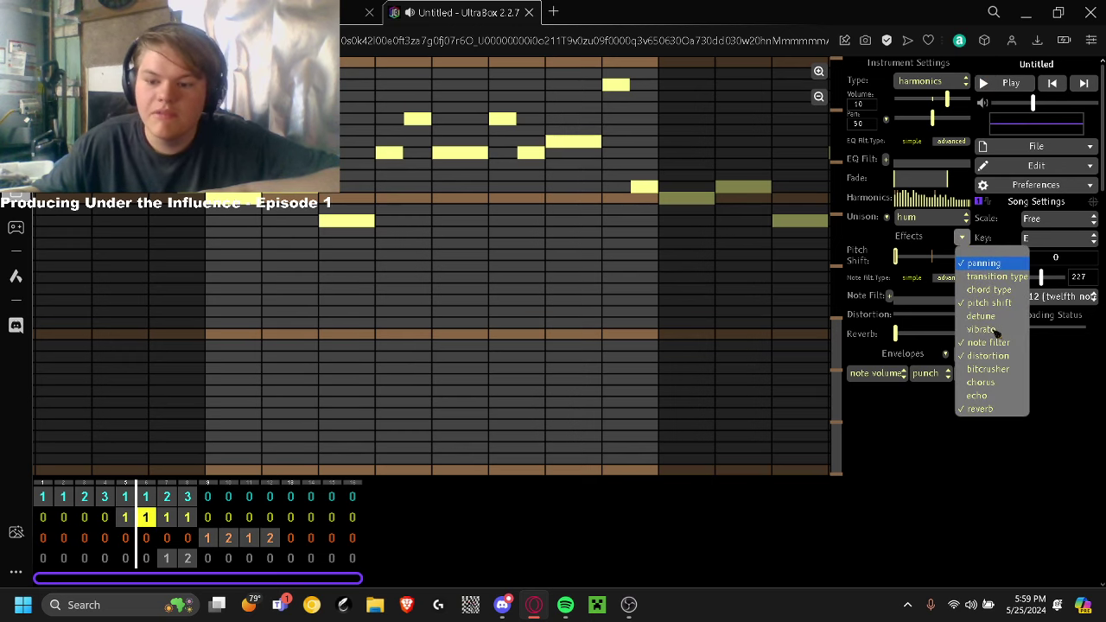
{"action": "left_click", "coordinate": [85, 497]}
{"action": "left_click", "coordinate": [986, 83]}
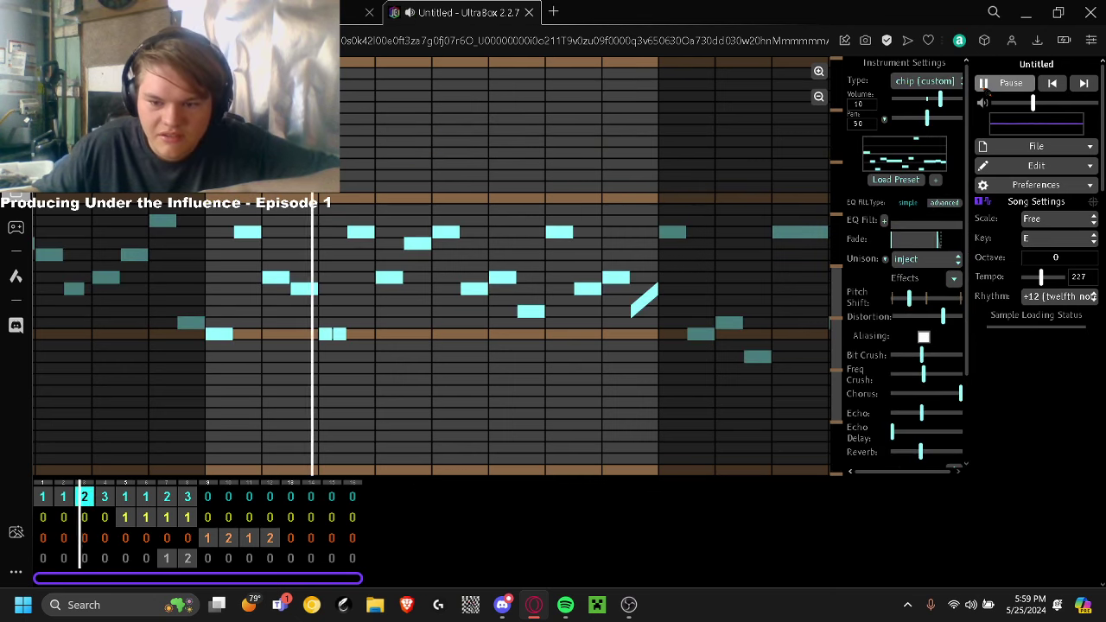
{"action": "left_click", "coordinate": [985, 82]}
{"action": "left_click", "coordinate": [125, 496]}
{"action": "left_click", "coordinate": [126, 517]}
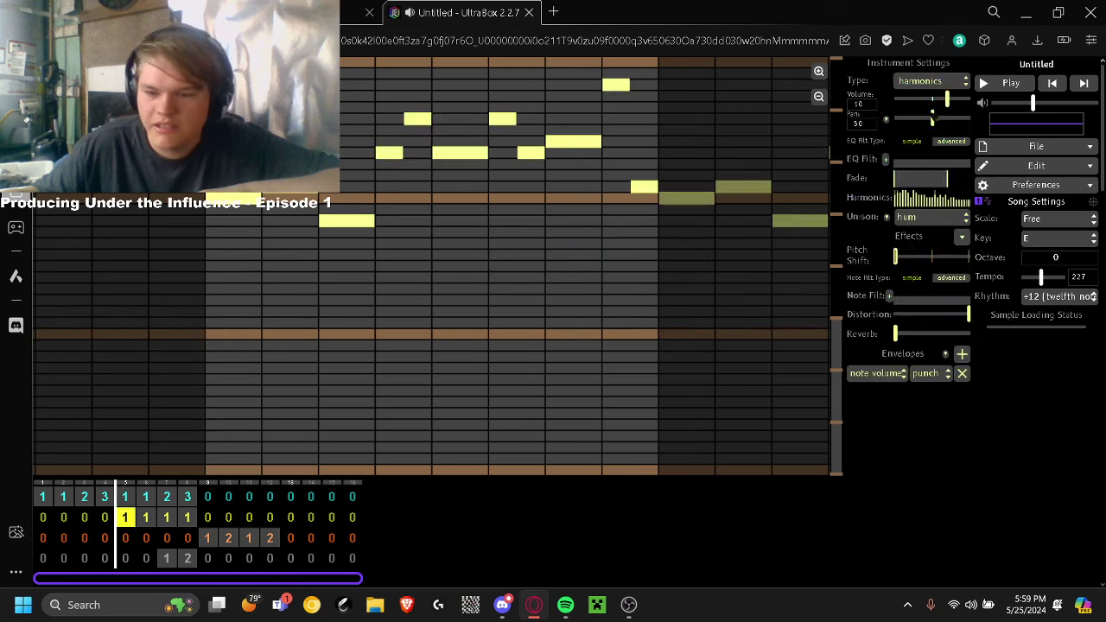
{"action": "left_click", "coordinate": [986, 83]}
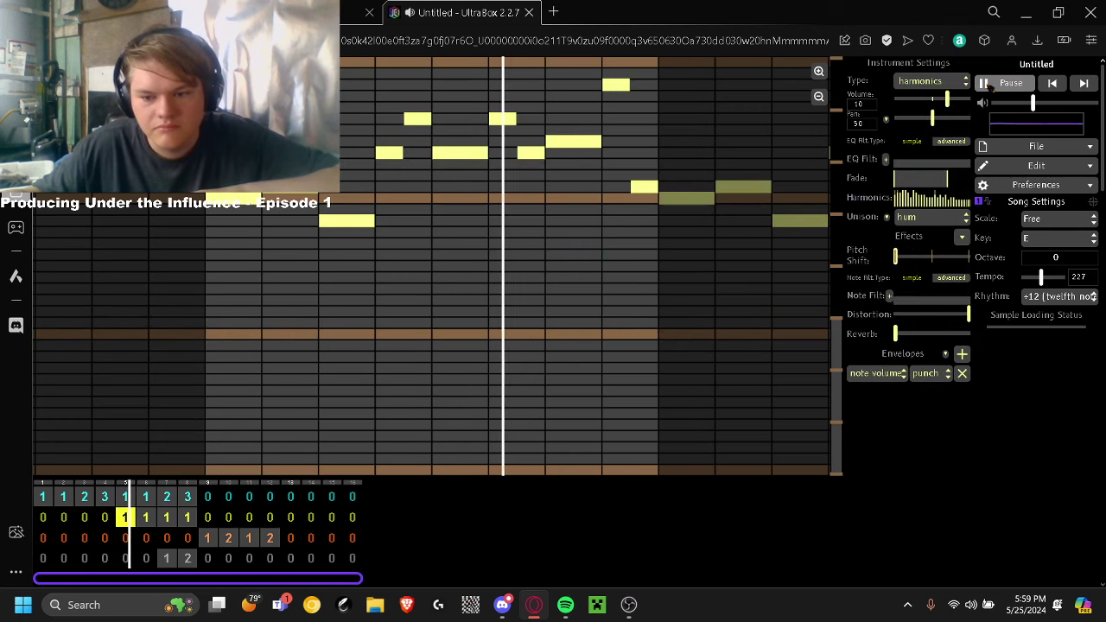
{"action": "left_click", "coordinate": [986, 83]}
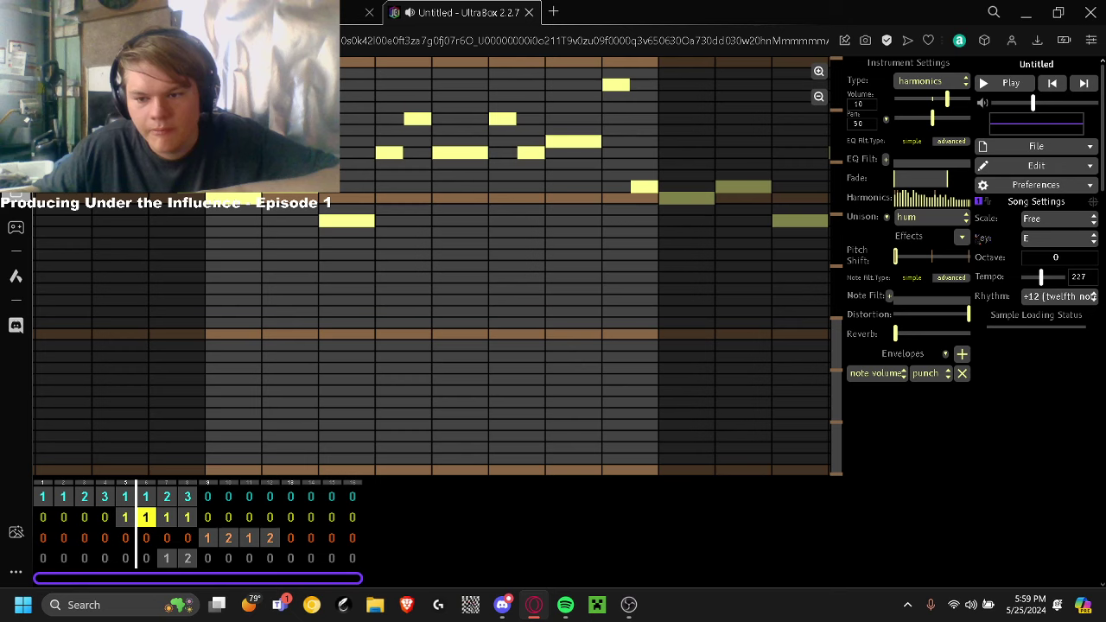
Add a chorus effect to the second channel's harmonics instrument, lower it to slightly below half, and listen to it
{"action": "left_click", "coordinate": [962, 237]}
{"action": "left_click", "coordinate": [994, 383]}
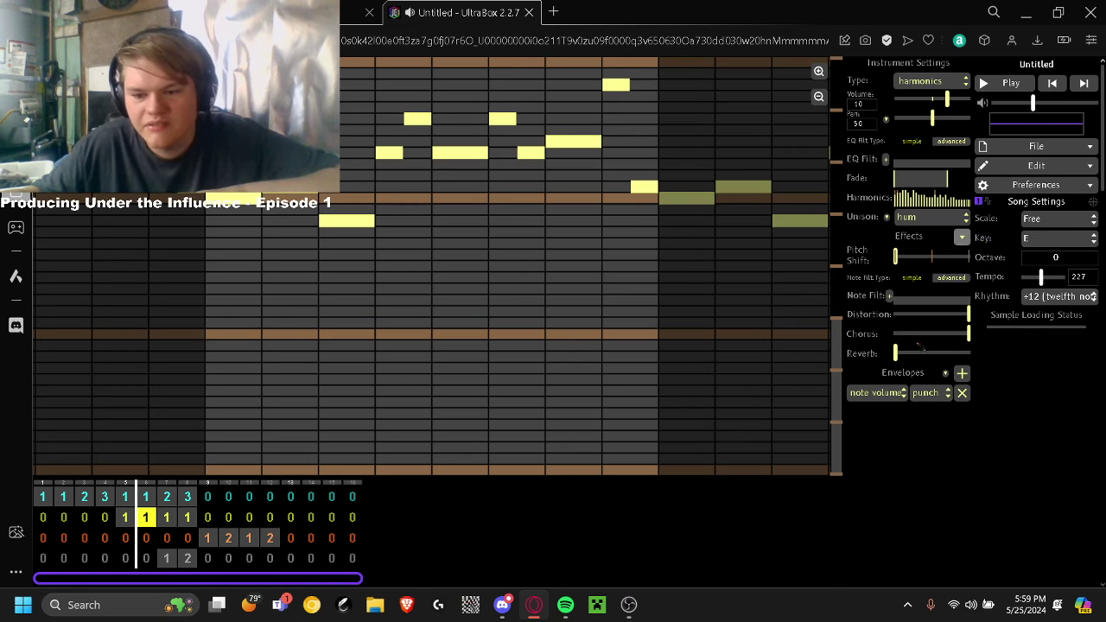
{"action": "left_click", "coordinate": [916, 335]}
{"action": "left_click", "coordinate": [994, 83]}
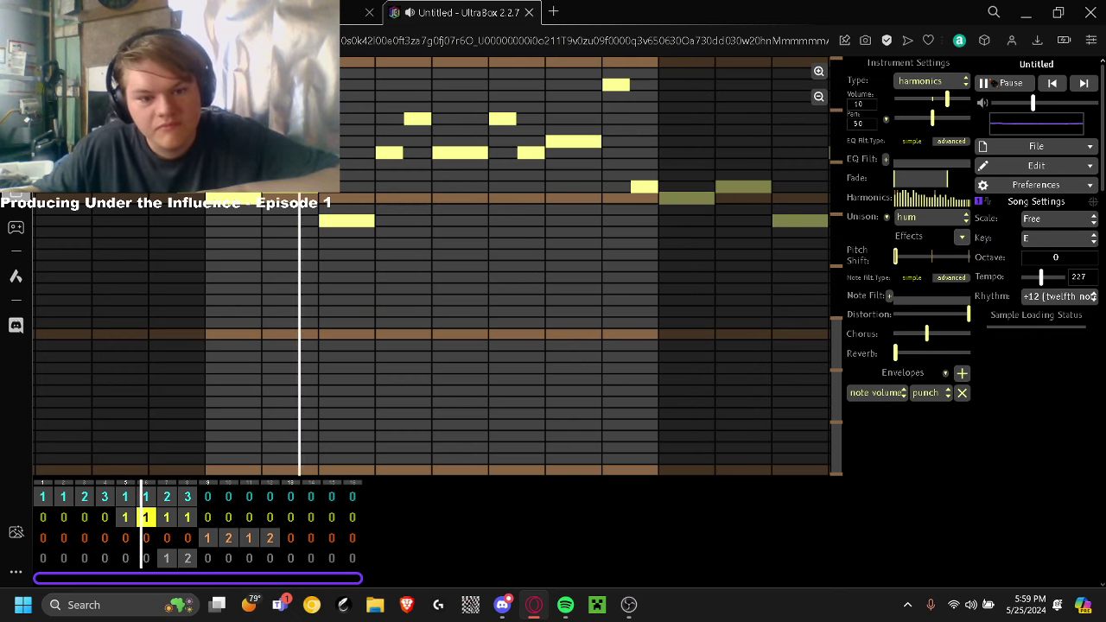
{"action": "left_click", "coordinate": [994, 83]}
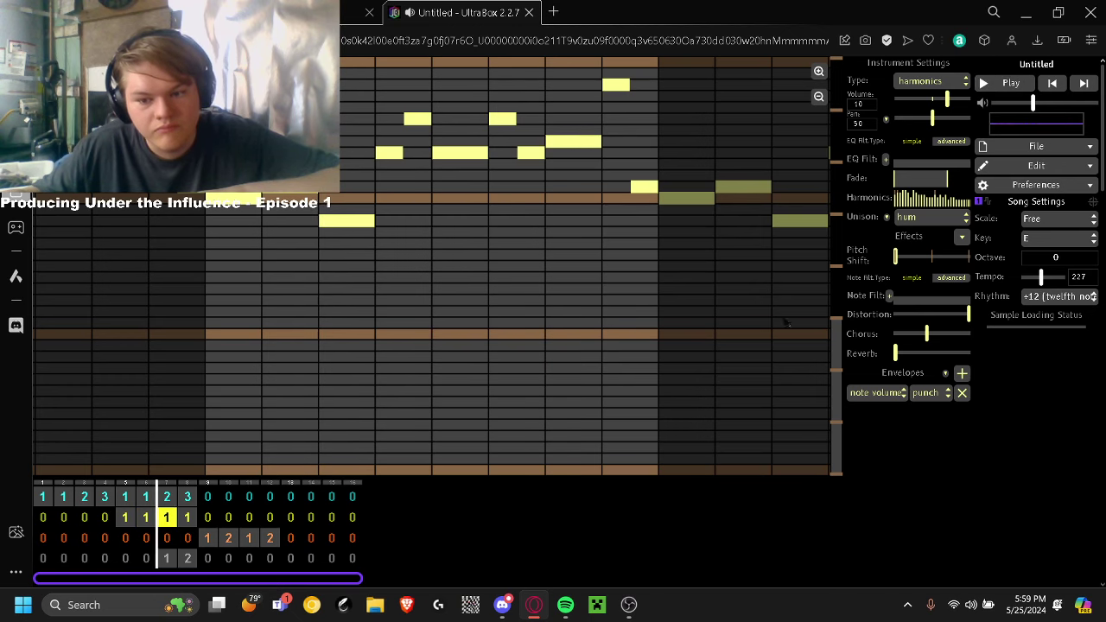
Try the second channel's pitch shift at maximum from bar five, and return it to the minimum
{"action": "left_click", "coordinate": [125, 517]}
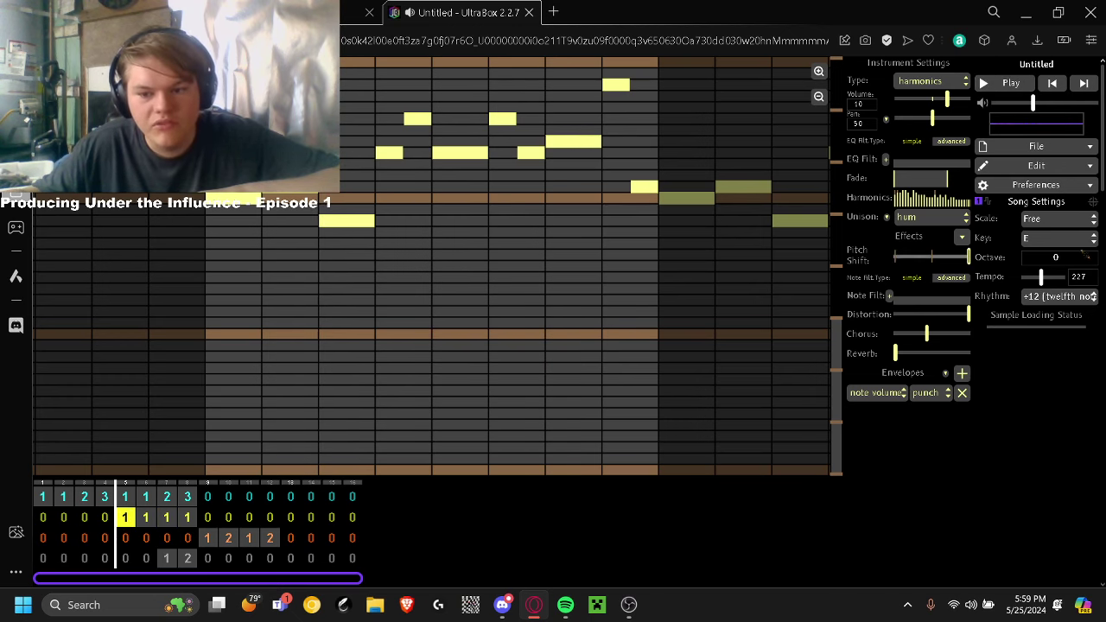
{"action": "left_click", "coordinate": [995, 83]}
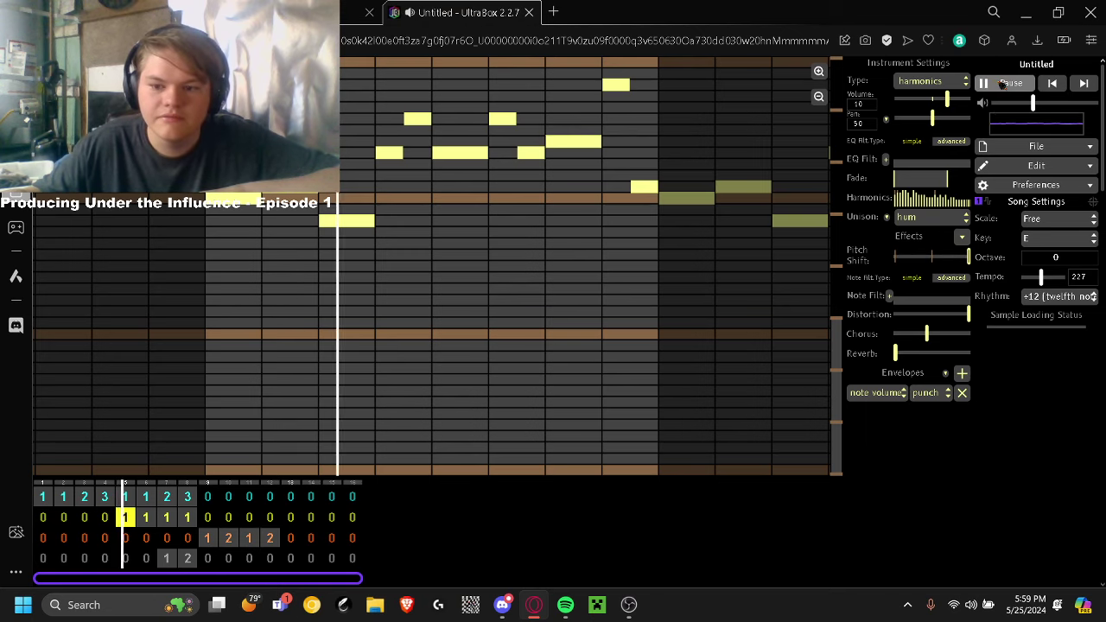
{"action": "left_click", "coordinate": [995, 83]}
{"action": "left_click_drag", "start_coordinate": [905, 264], "coordinate": [811, 266]}
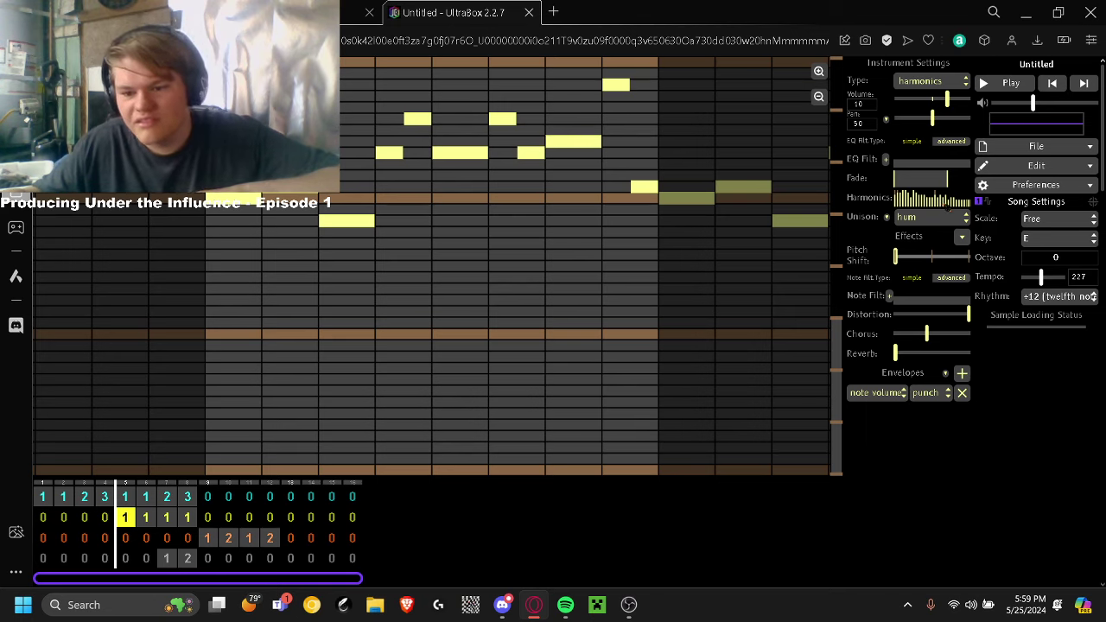
Add a bitcrusher to the second channel's harmonics instrument, set bit crush to minimum, and raise freq crush slightly during playback
{"action": "left_click", "coordinate": [962, 237]}
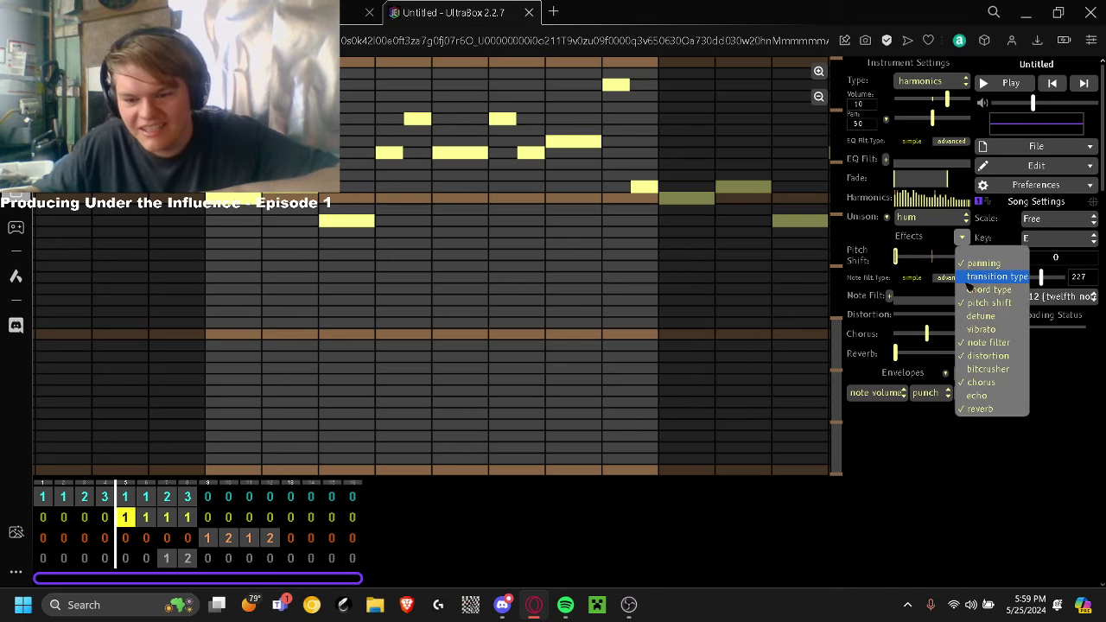
{"action": "left_click", "coordinate": [1001, 371]}
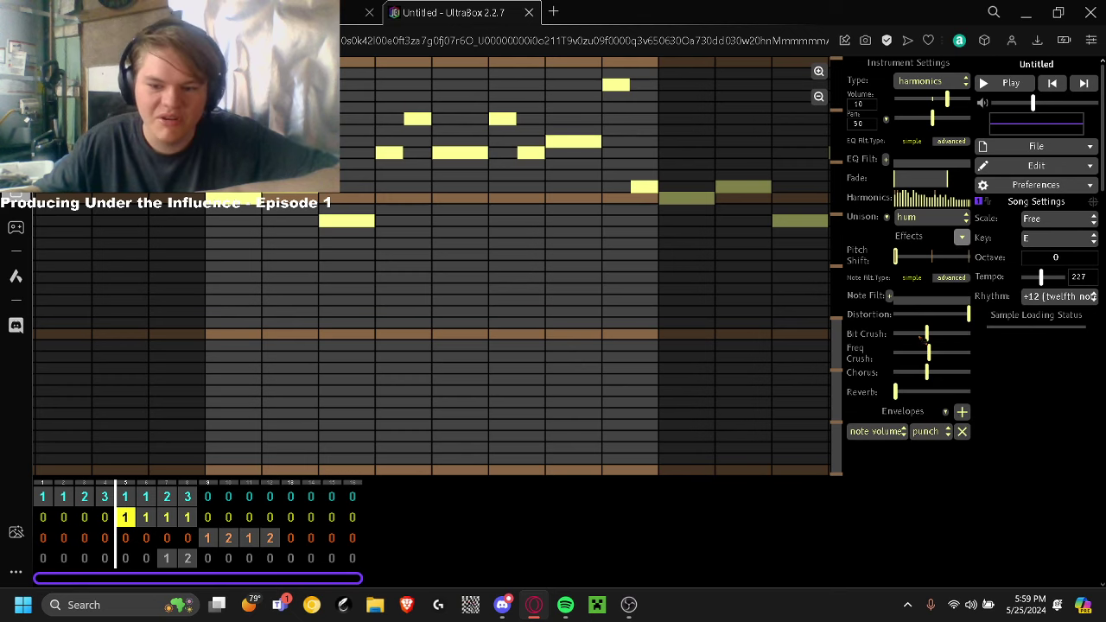
{"action": "left_click_drag", "start_coordinate": [925, 334], "coordinate": [880, 344]}
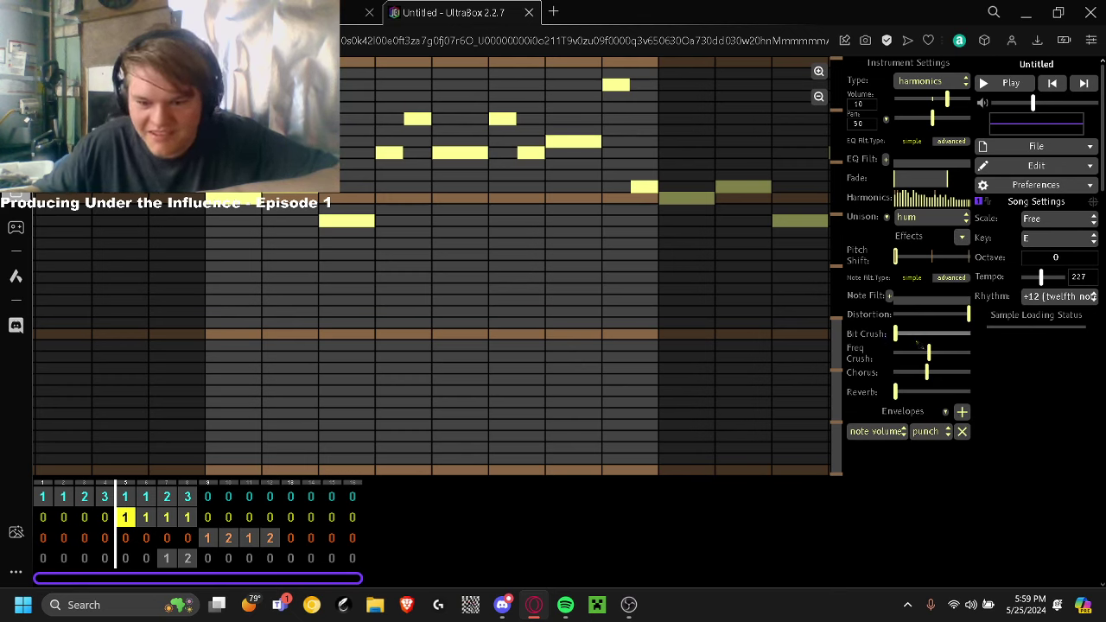
{"action": "key", "text": "space"}
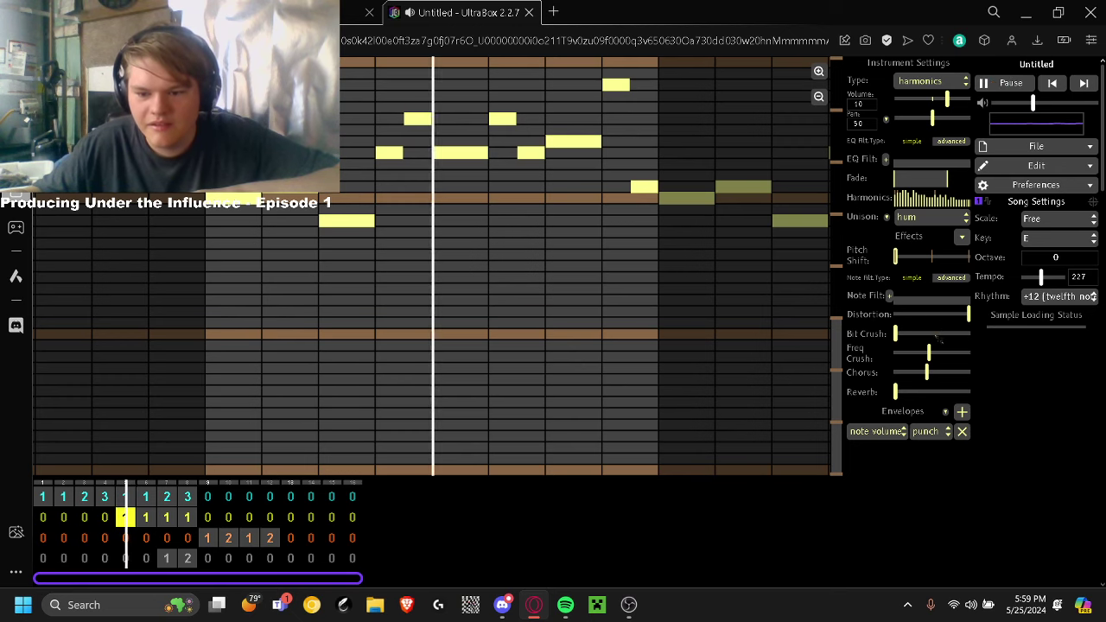
{"action": "left_click", "coordinate": [941, 353]}
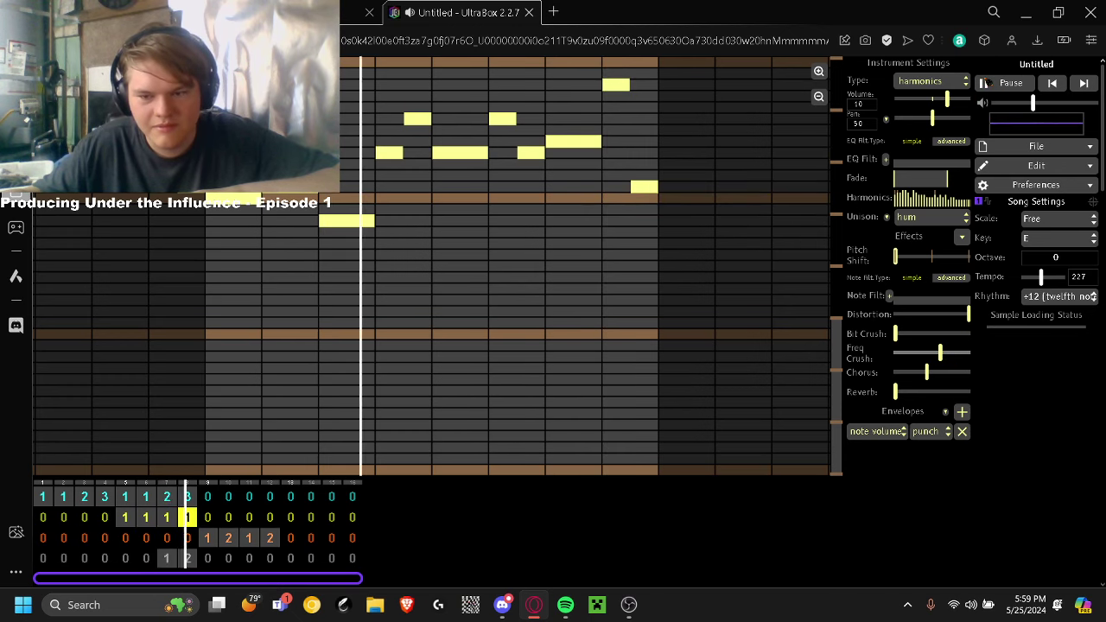
Clear the notes from the second beat of the FM kick pattern in bar nine and listen to that bar
{"action": "left_click", "coordinate": [210, 538]}
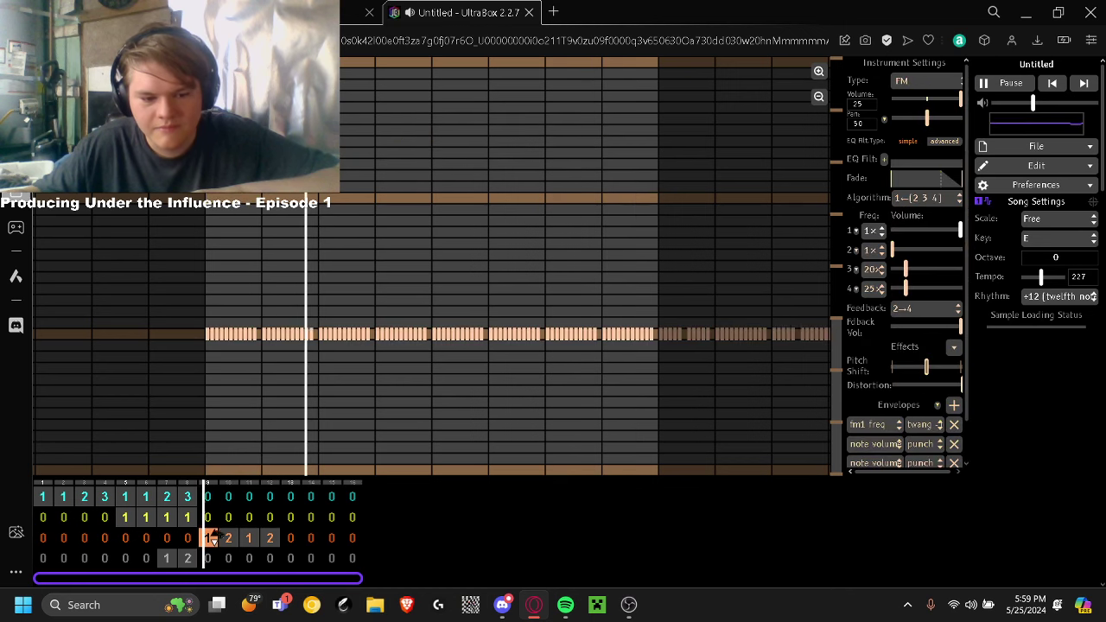
{"action": "key", "text": "space"}
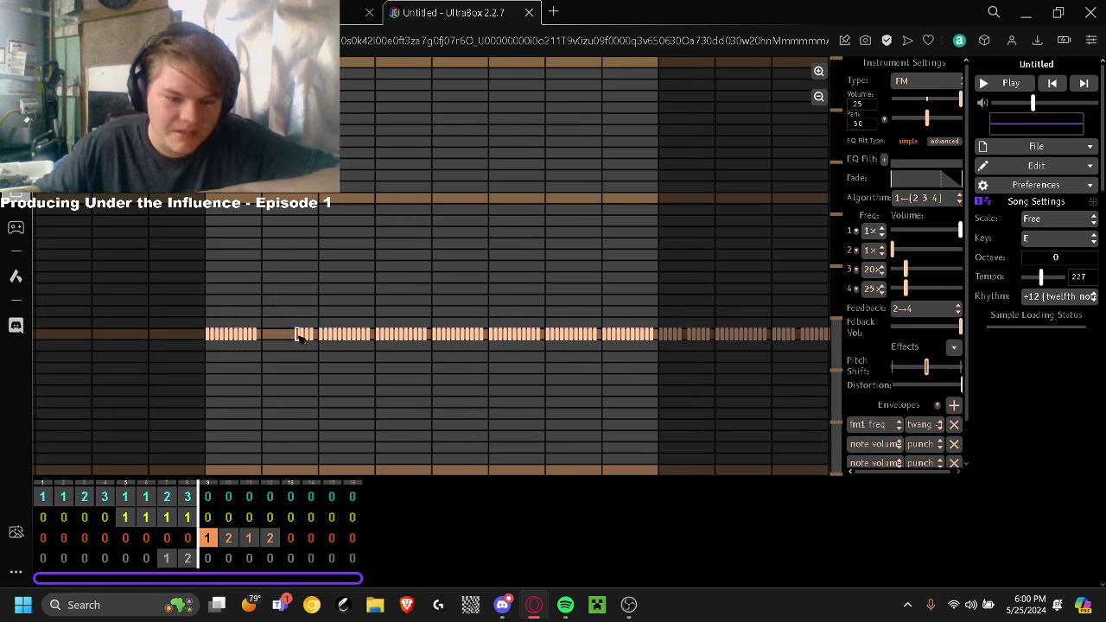
{"action": "left_click", "coordinate": [299, 337]}
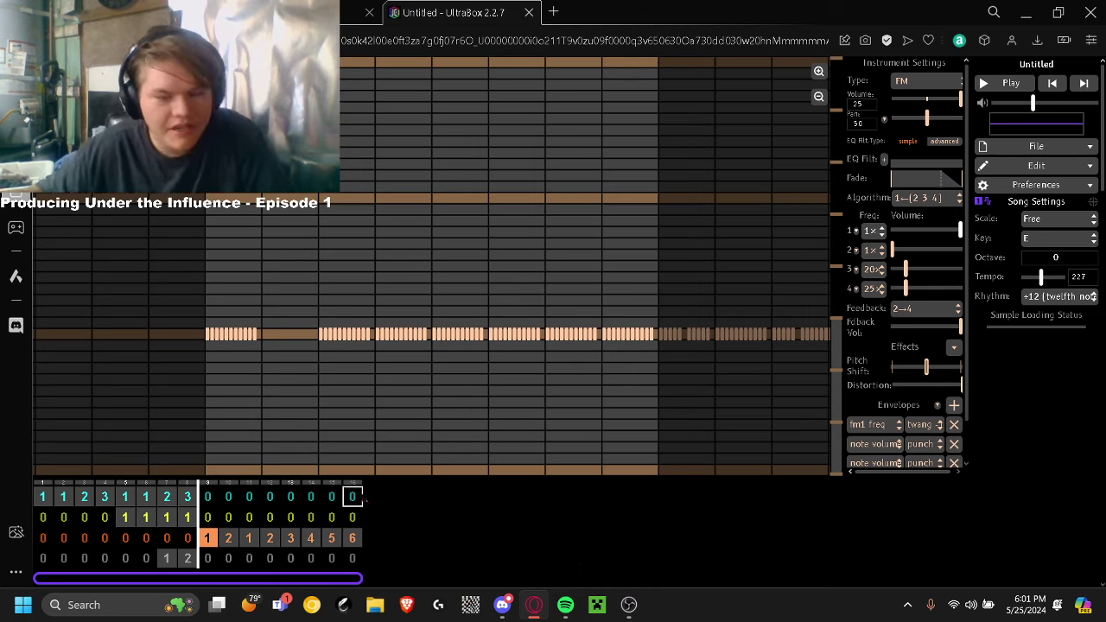
{"action": "left_click", "coordinate": [236, 540]}
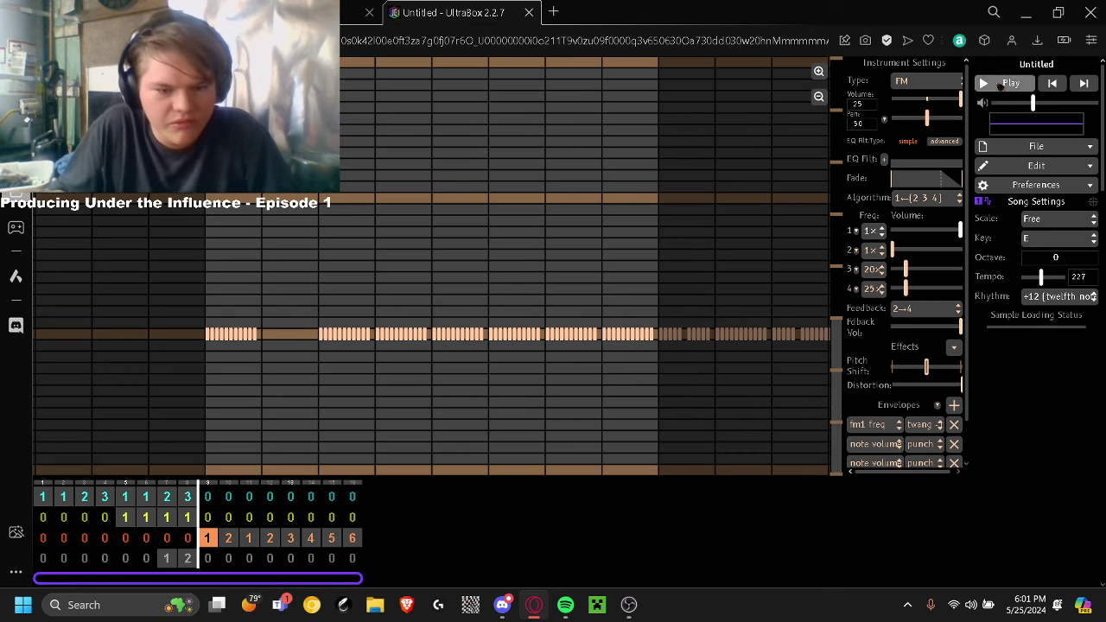
{"action": "left_click", "coordinate": [1000, 84]}
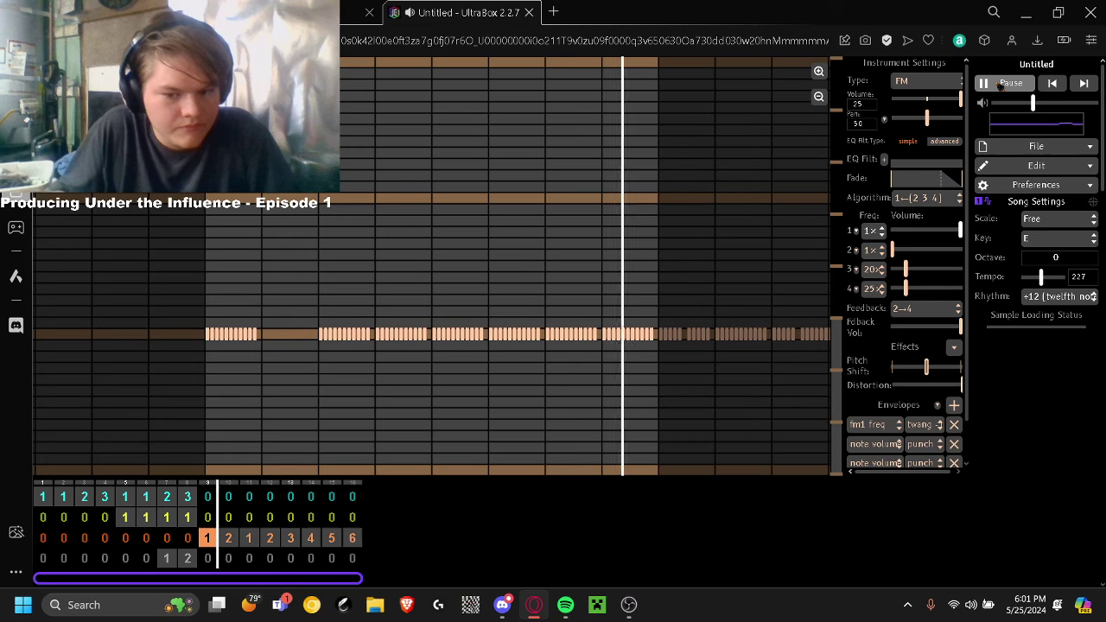
{"action": "left_click", "coordinate": [1000, 84]}
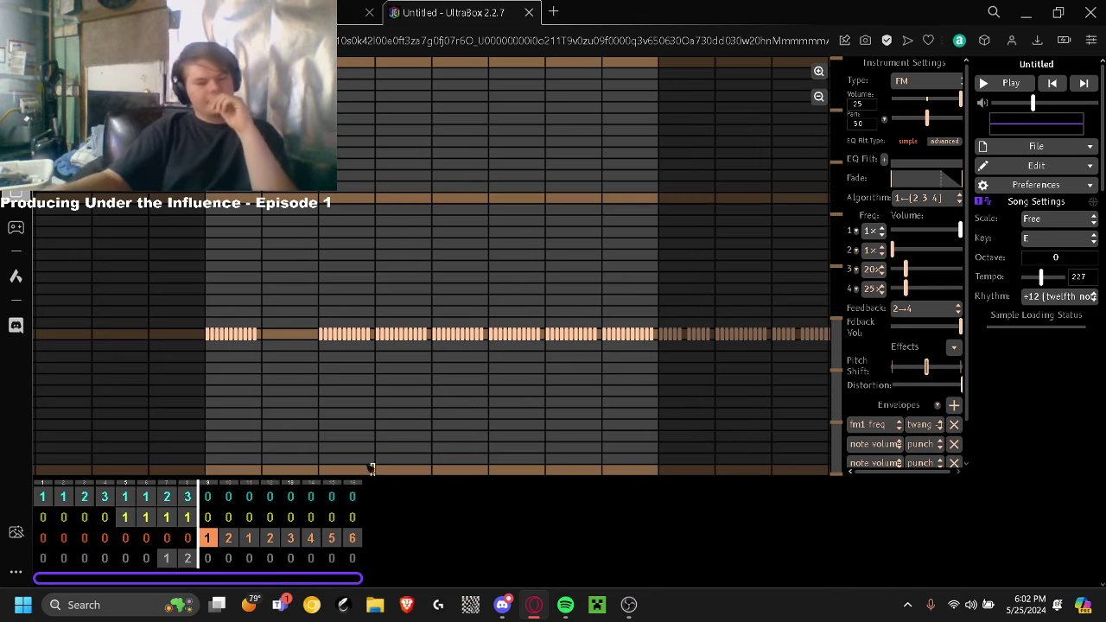
Play the song from bar one with a raised playback volume, and stop it after listening through the arrangement
{"action": "left_click", "coordinate": [43, 497]}
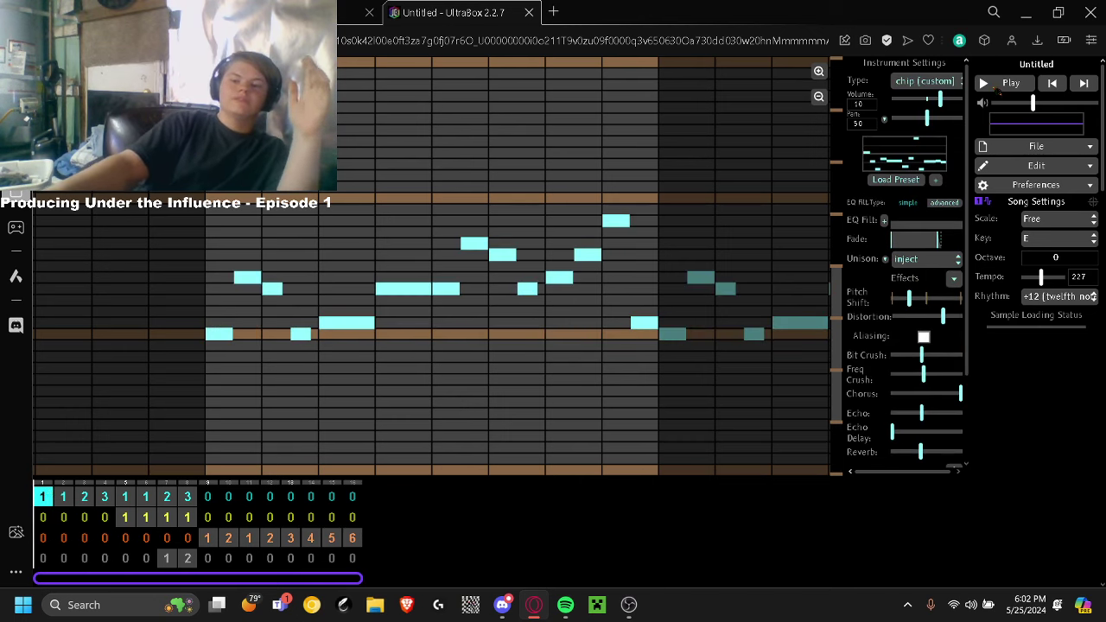
{"action": "left_click", "coordinate": [1001, 84]}
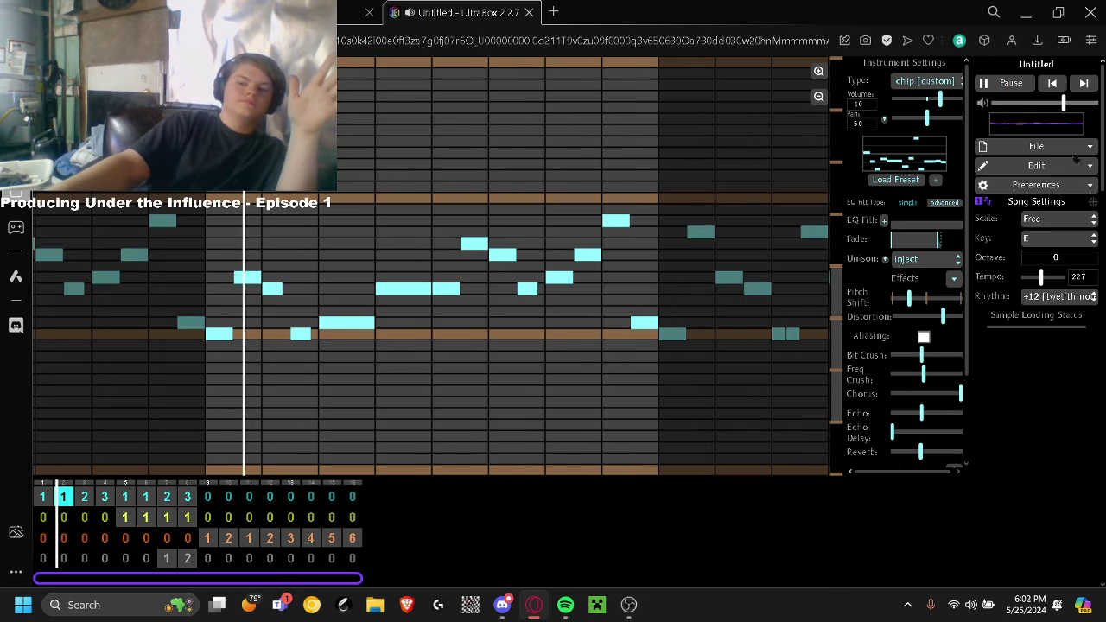
{"action": "left_click_drag", "start_coordinate": [1068, 102], "coordinate": [1053, 104]}
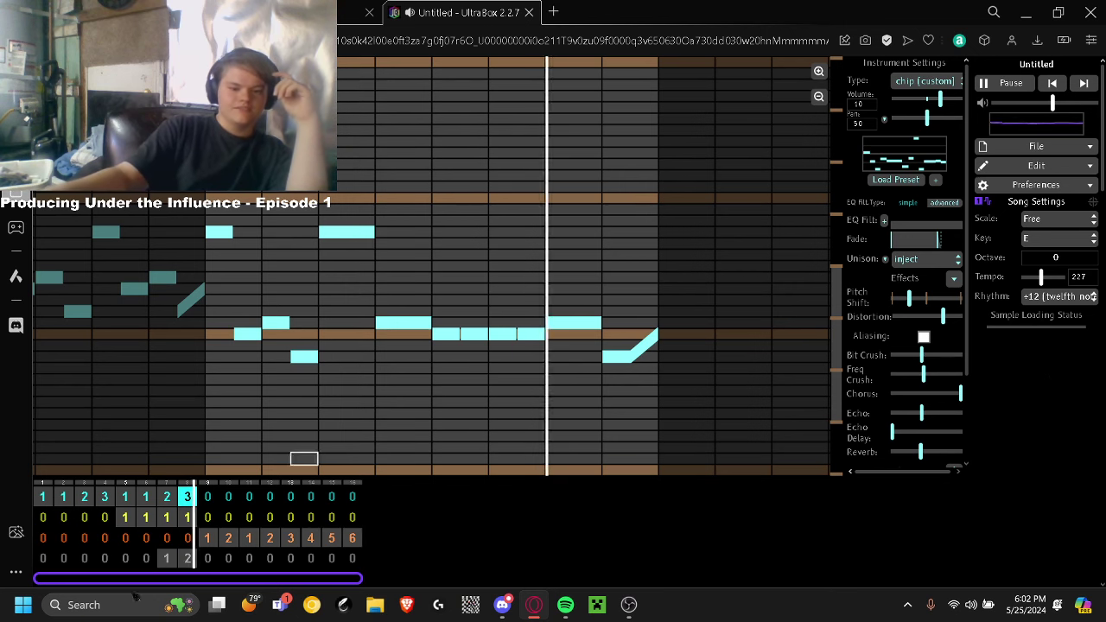
{"action": "left_click", "coordinate": [209, 538]}
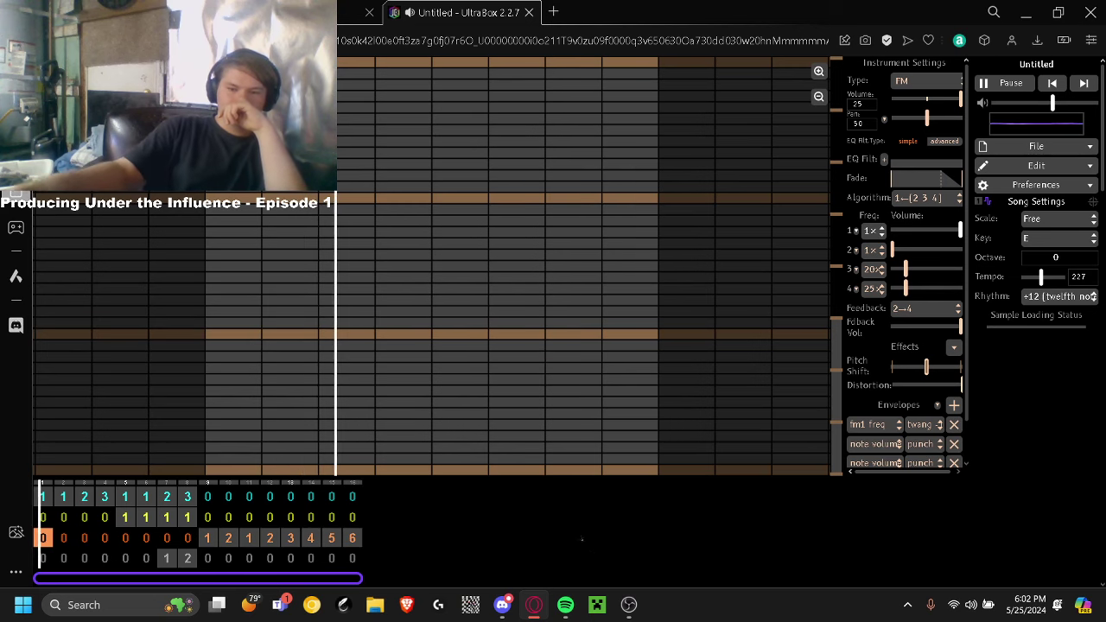
{"action": "key", "text": "space"}
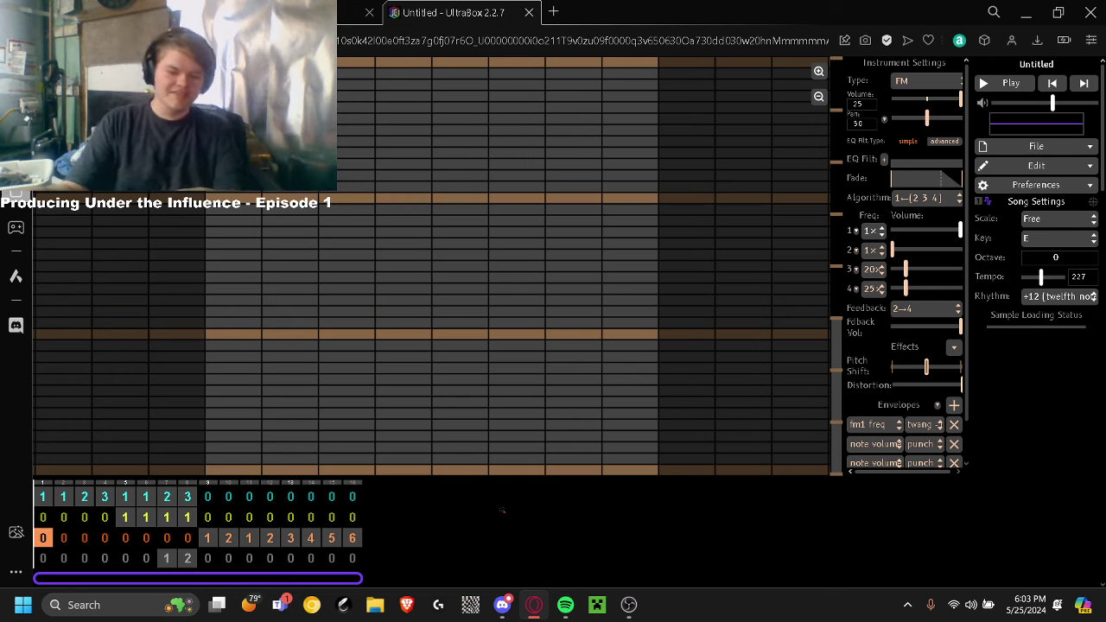
Extend the song length to 64 bars, applying the change at the end of the song
{"action": "left_click", "coordinate": [208, 537]}
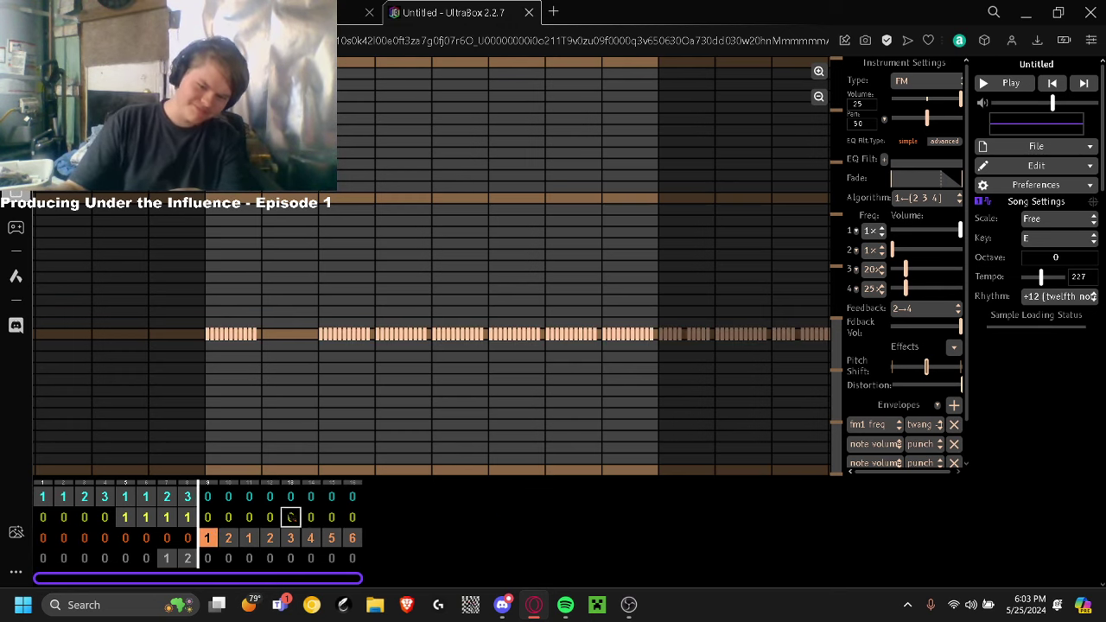
{"action": "left_click", "coordinate": [292, 559]}
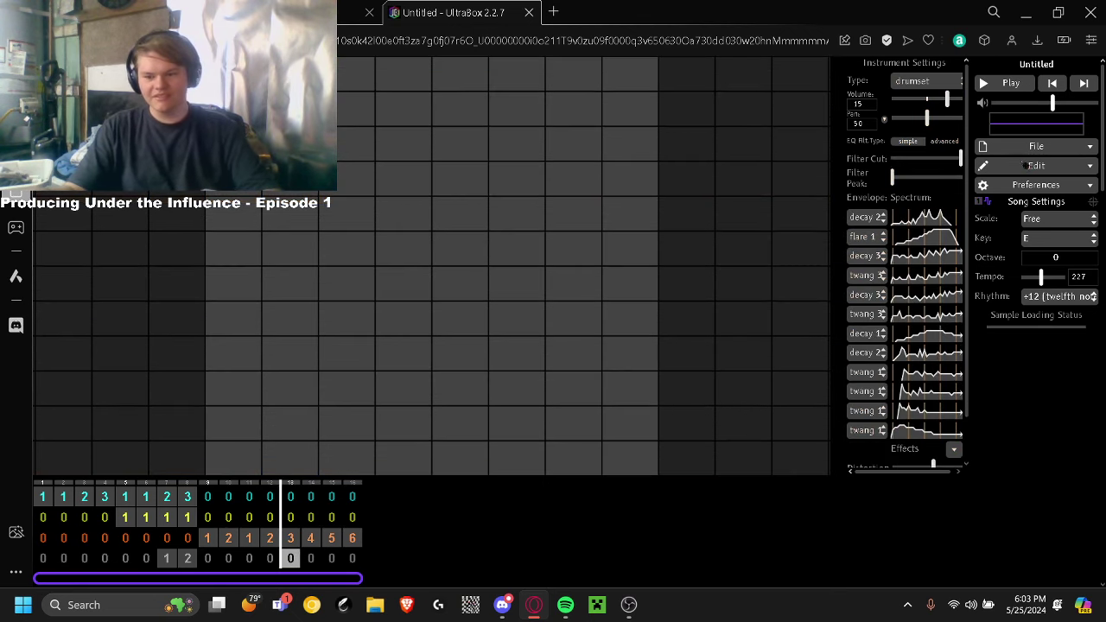
{"action": "left_click", "coordinate": [1020, 173]}
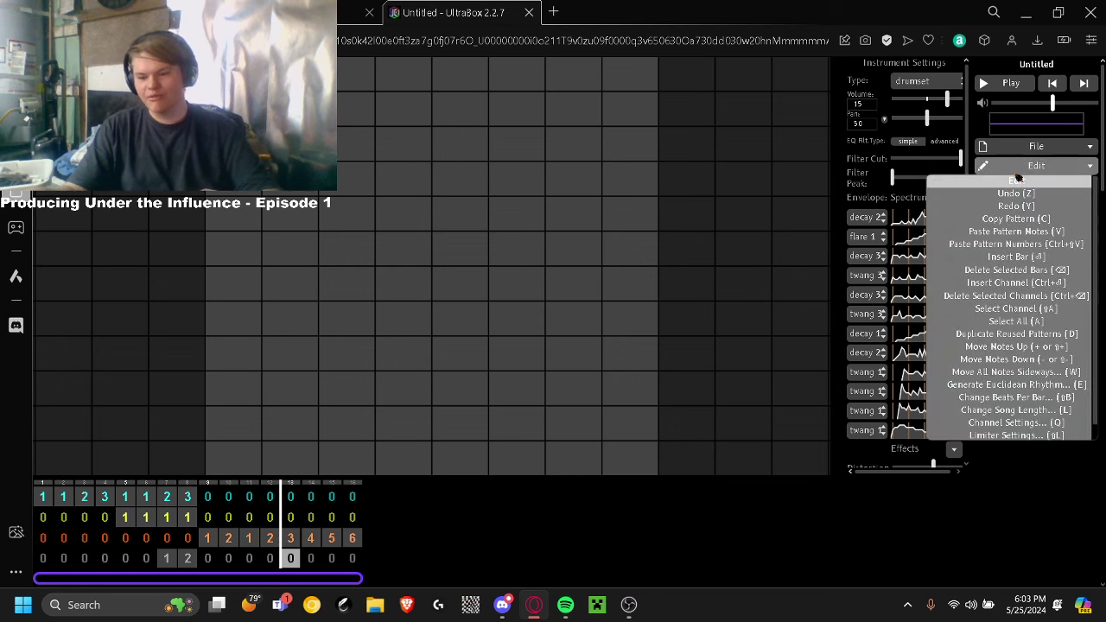
{"action": "left_click", "coordinate": [994, 410]}
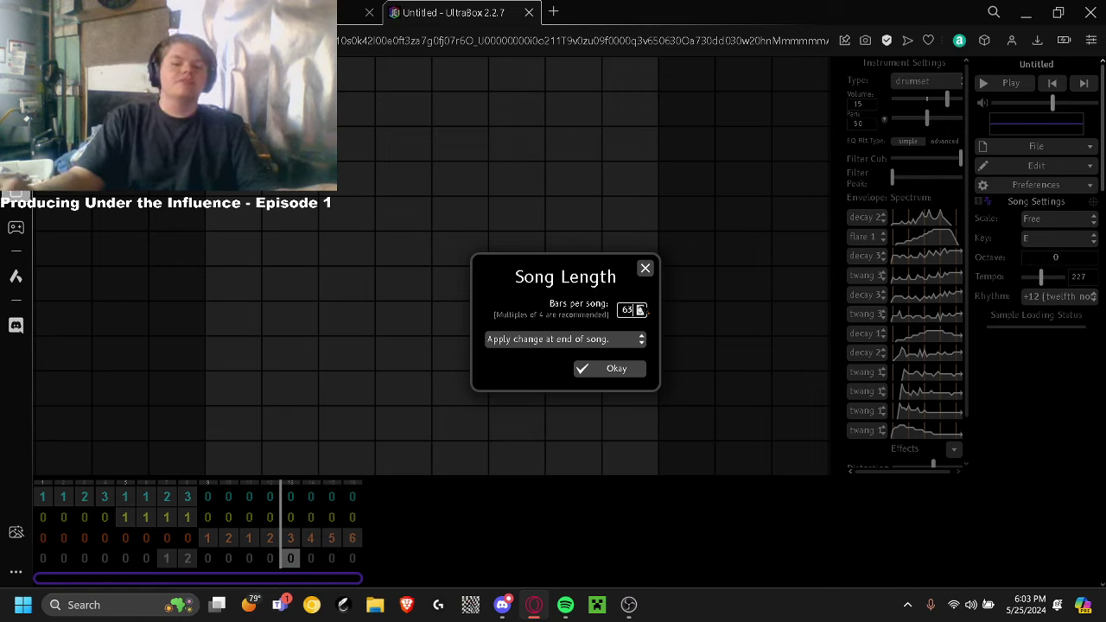
{"action": "left_click", "coordinate": [617, 369]}
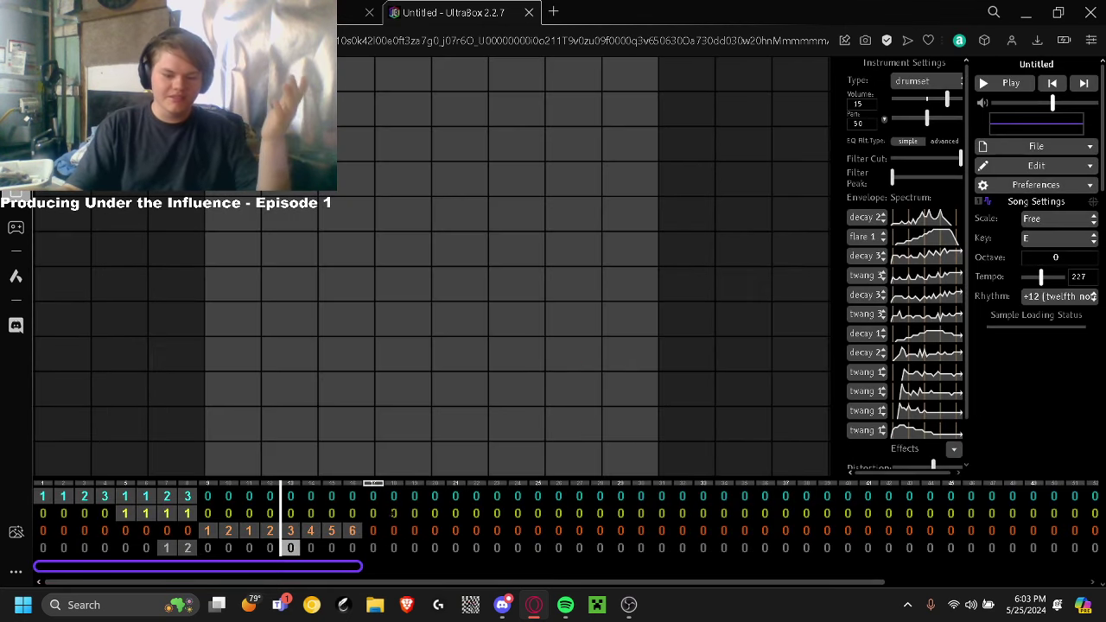
{"action": "left_click_drag", "start_coordinate": [403, 572], "coordinate": [878, 584]}
{"action": "key", "text": "ctrl+z"}
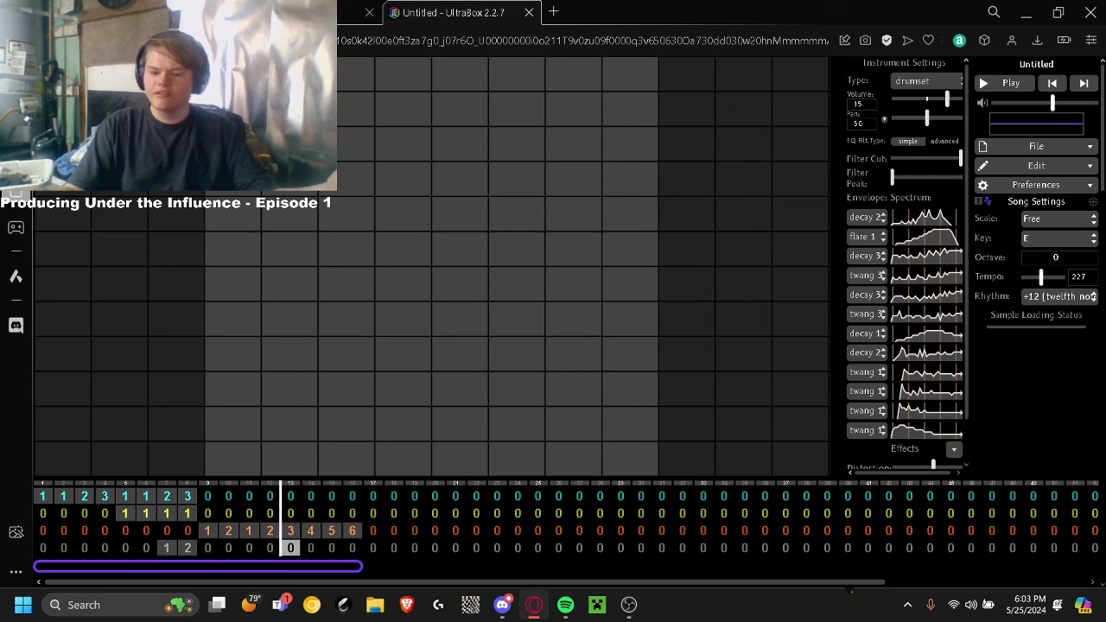
{"action": "scroll", "coordinate": [852, 589], "scroll_direction": "right", "scroll_amount": 3}
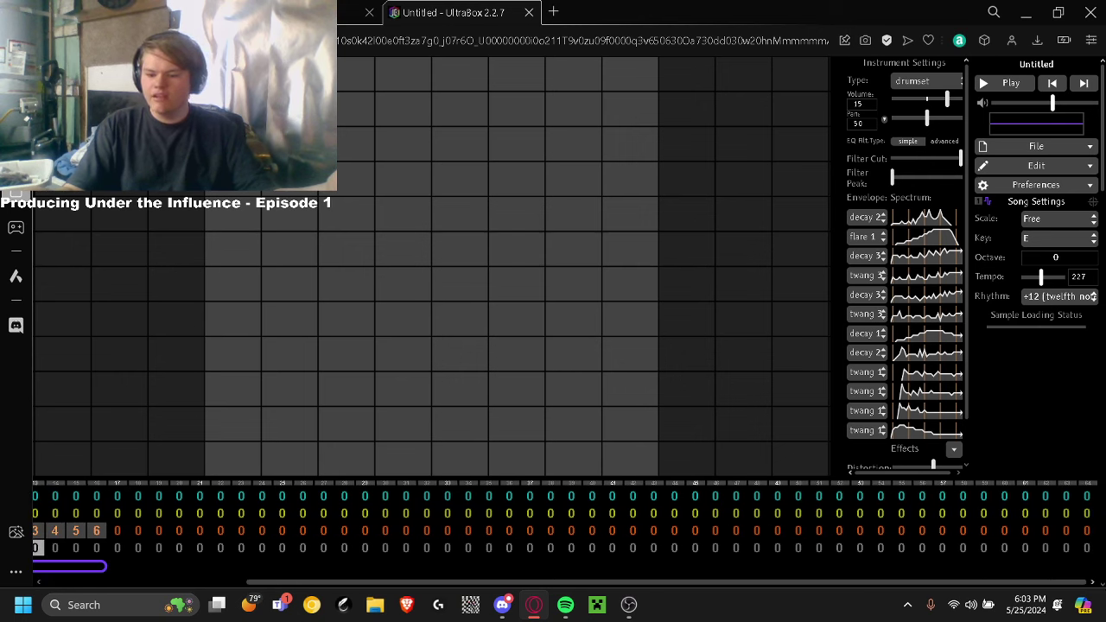
{"action": "scroll", "coordinate": [424, 548], "scroll_direction": "left", "scroll_amount": 3}
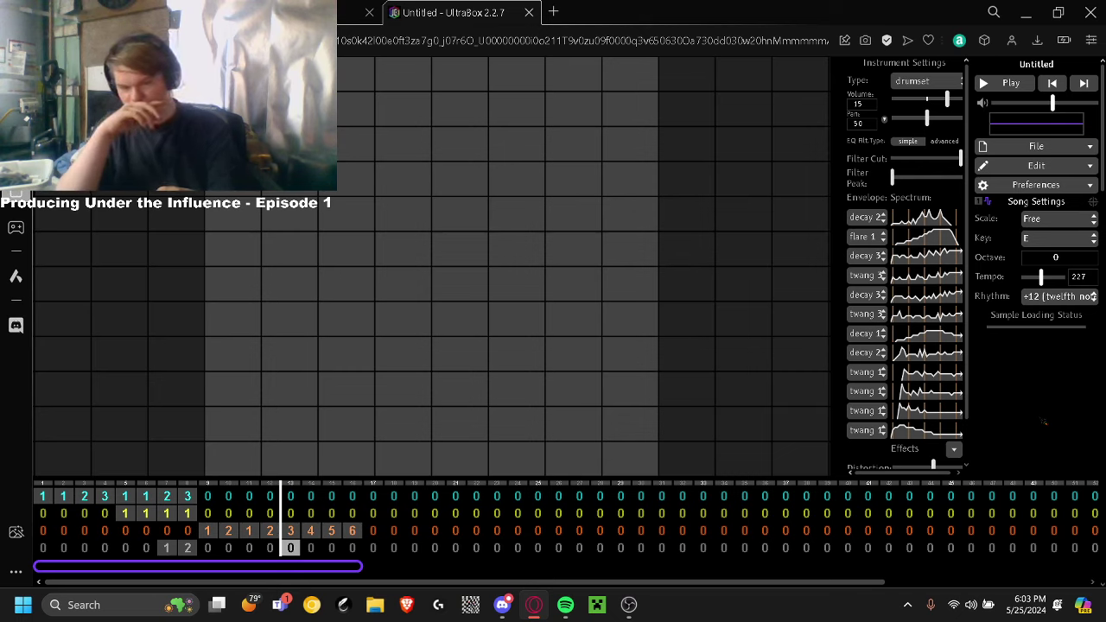
Switch to Discord and message the contact "yo bro", "im recording a really cool video rn" and "i want you to see it when im done"
{"action": "key", "text": "alt+Tab"}
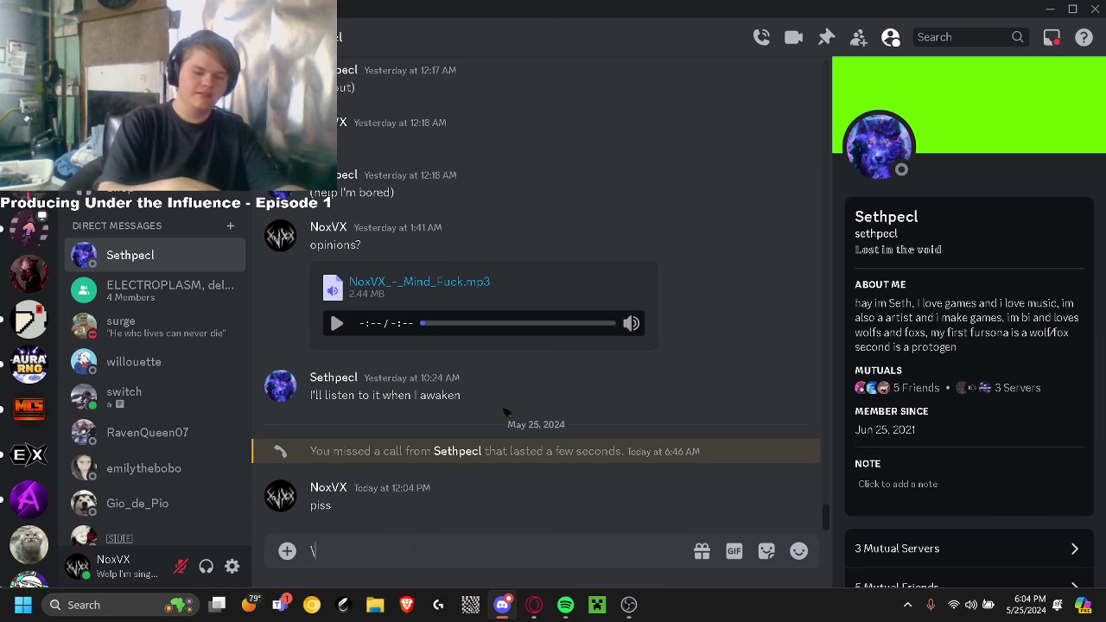
{"action": "key", "text": "Return"}
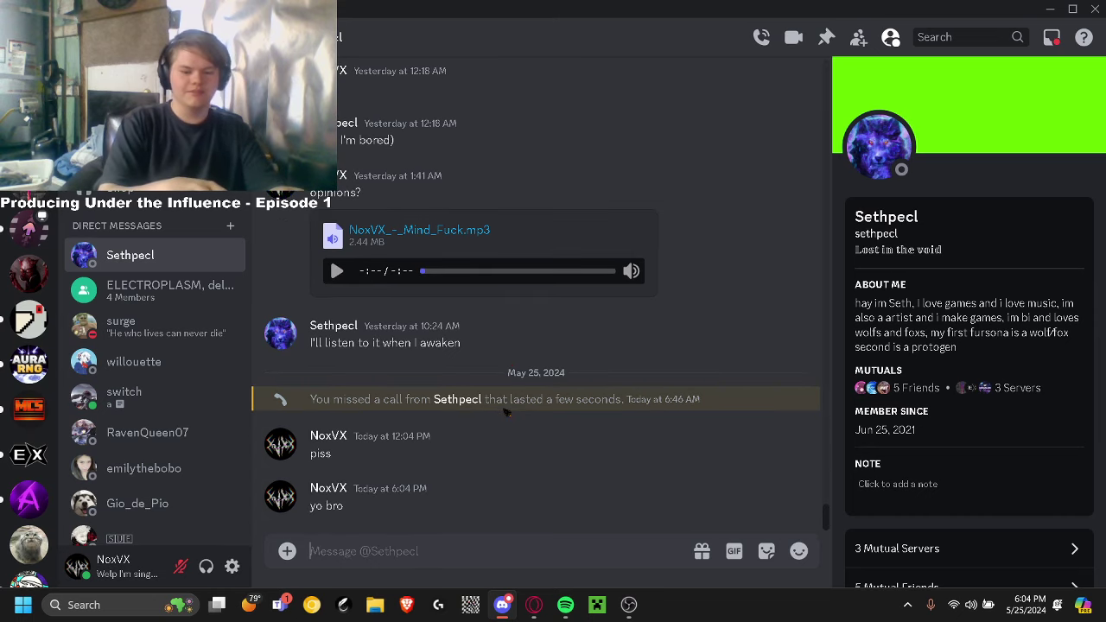
{"action": "type", "text": "im recording a really cool video rn"}
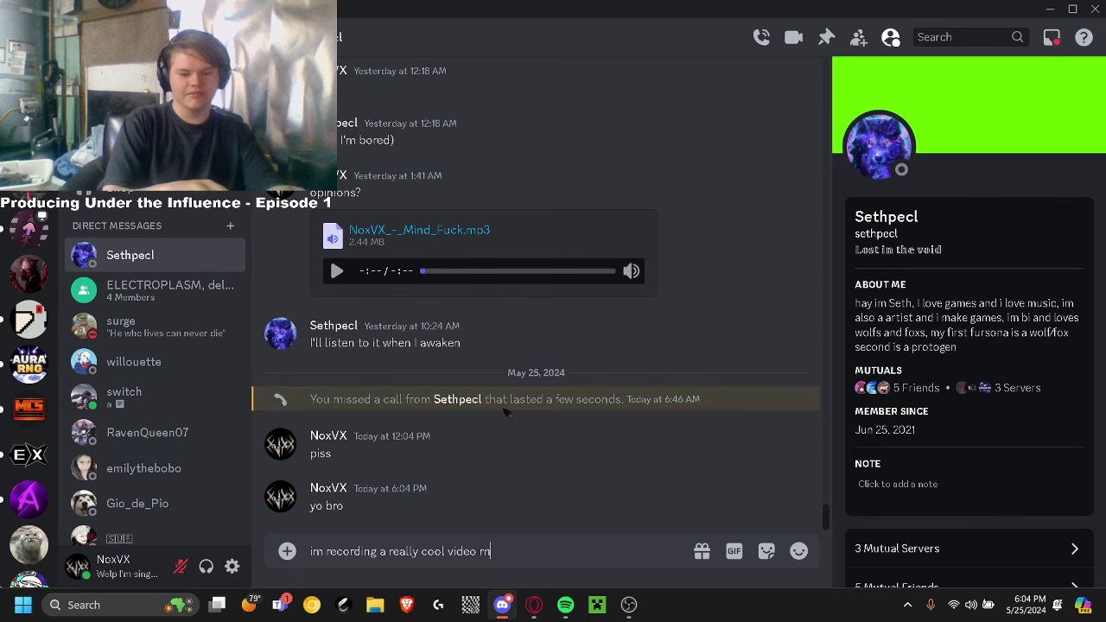
{"action": "key", "text": "Return"}
{"action": "type", "text": "i want you to see it when im done"}
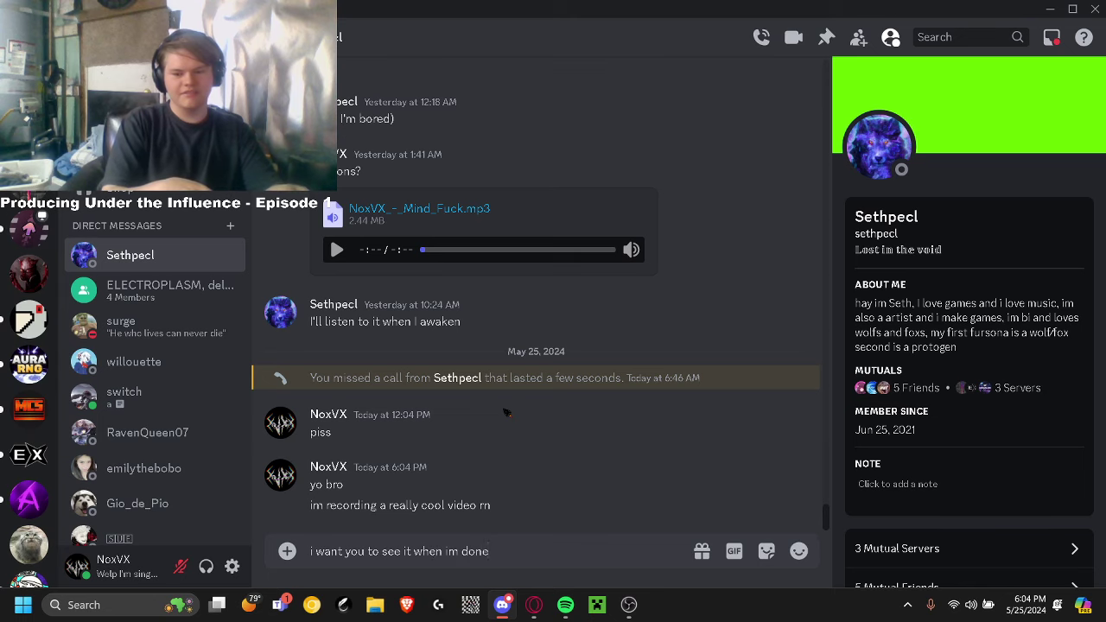
{"action": "key", "text": "Return"}
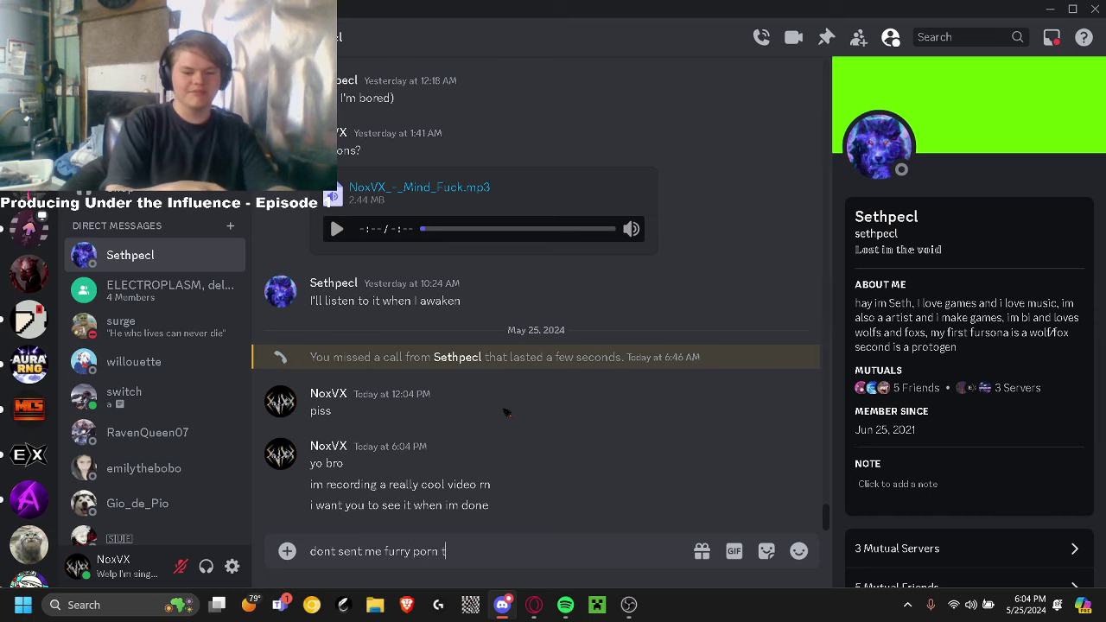
Ask the contact not to send explicit furry images, adding that they are weird and unexpected and you are too lazy to edit them
{"action": "key", "text": "Return"}
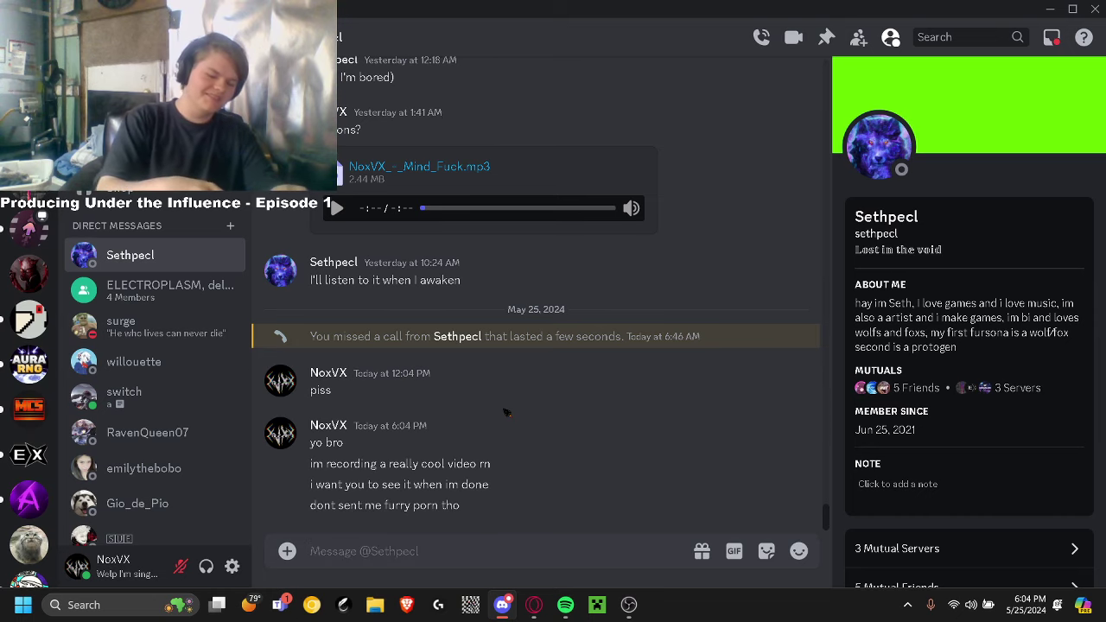
{"action": "type", "text": "that shits wierd and its like super unexpected and i am too lazy to"}
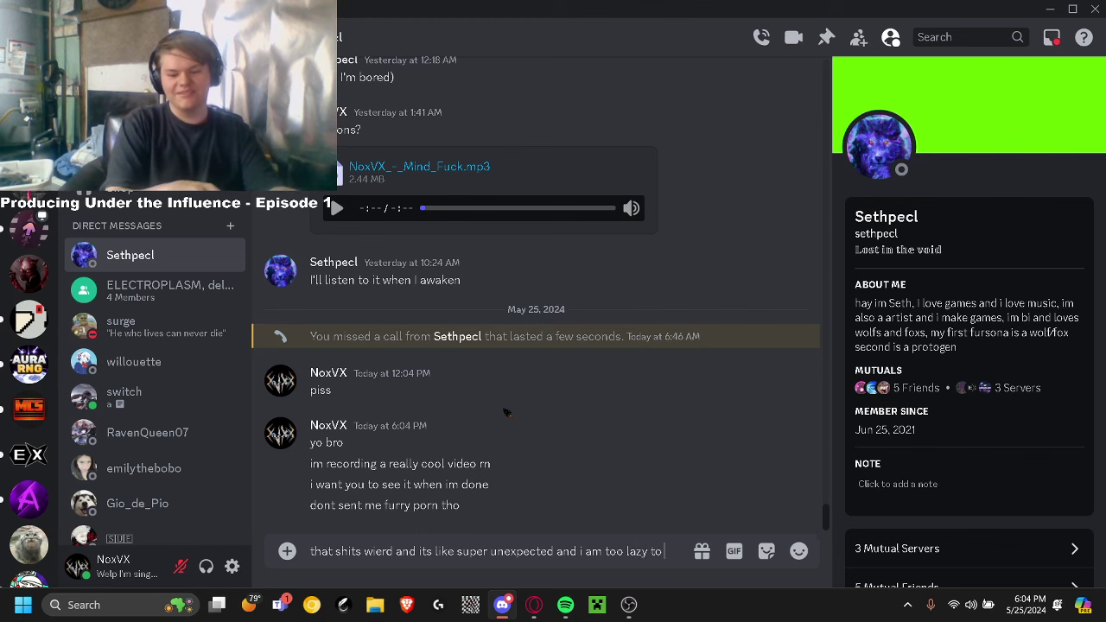
{"action": "type", "text": "dit it"}
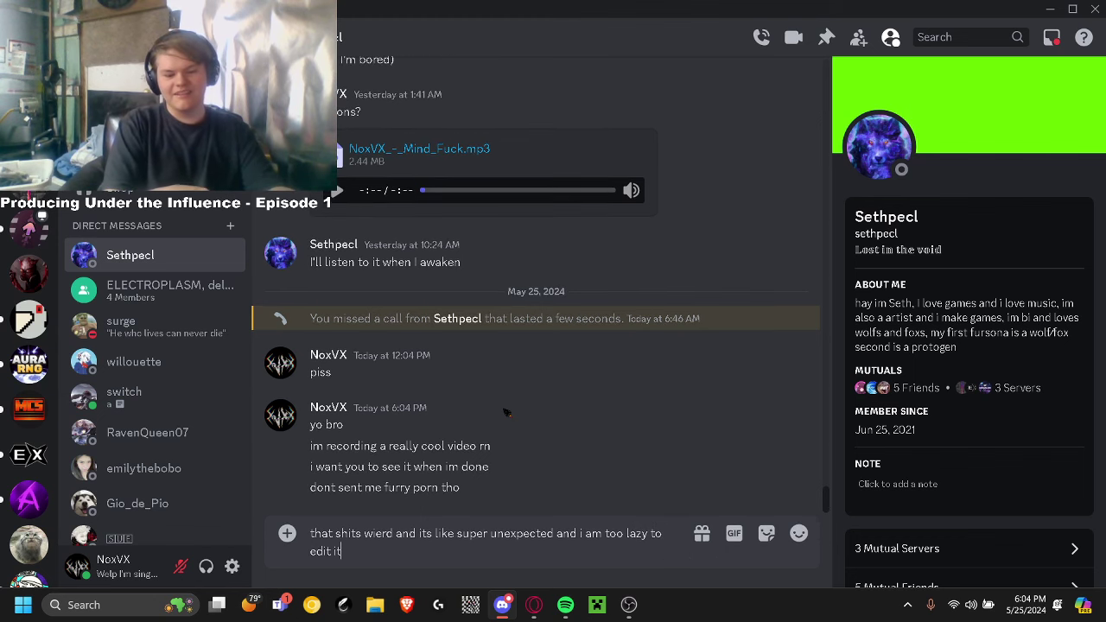
{"action": "key", "text": "Return"}
Switch back to UltraBox and increase the song's pitch channels to 6
{"action": "left_click", "coordinate": [534, 605]}
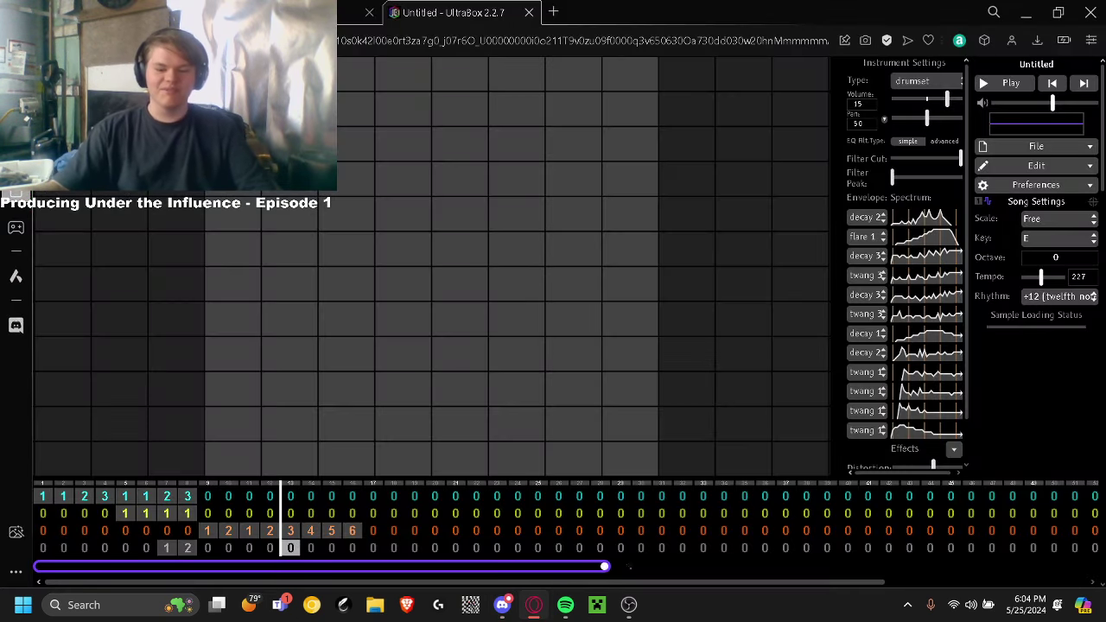
{"action": "left_click", "coordinate": [629, 605]}
{"action": "left_click", "coordinate": [629, 605]}
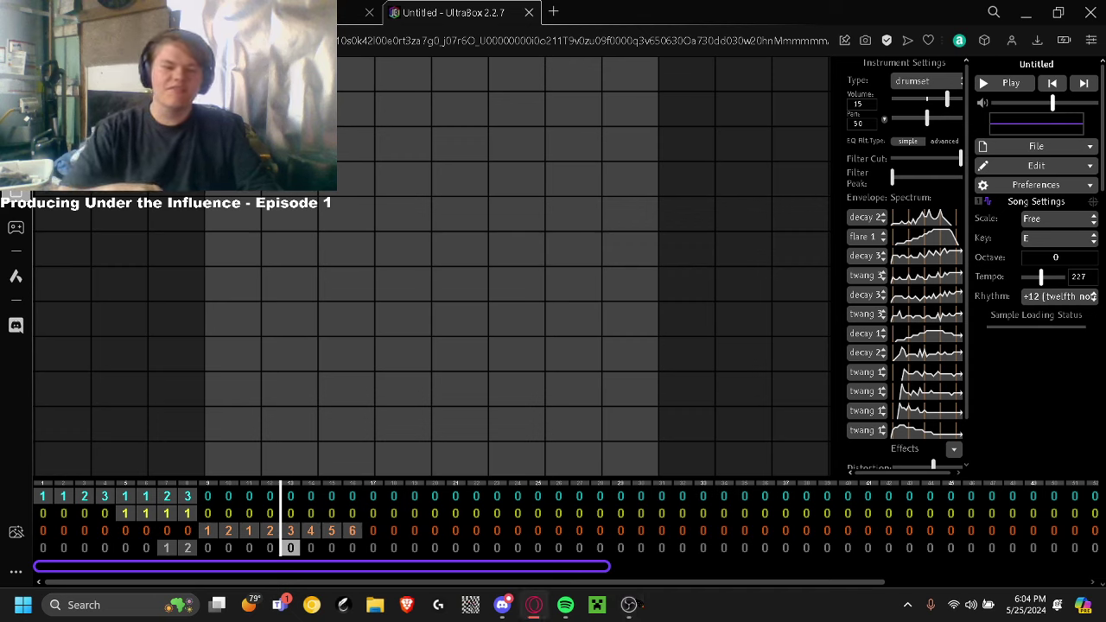
{"action": "left_click", "coordinate": [1041, 167]}
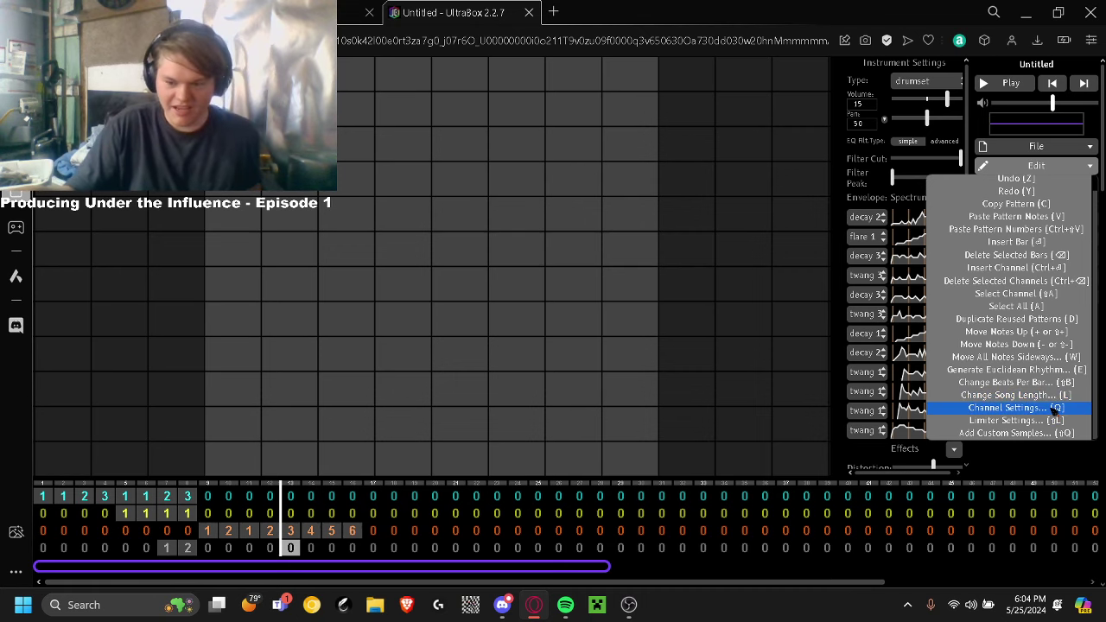
{"action": "left_click", "coordinate": [1053, 408]}
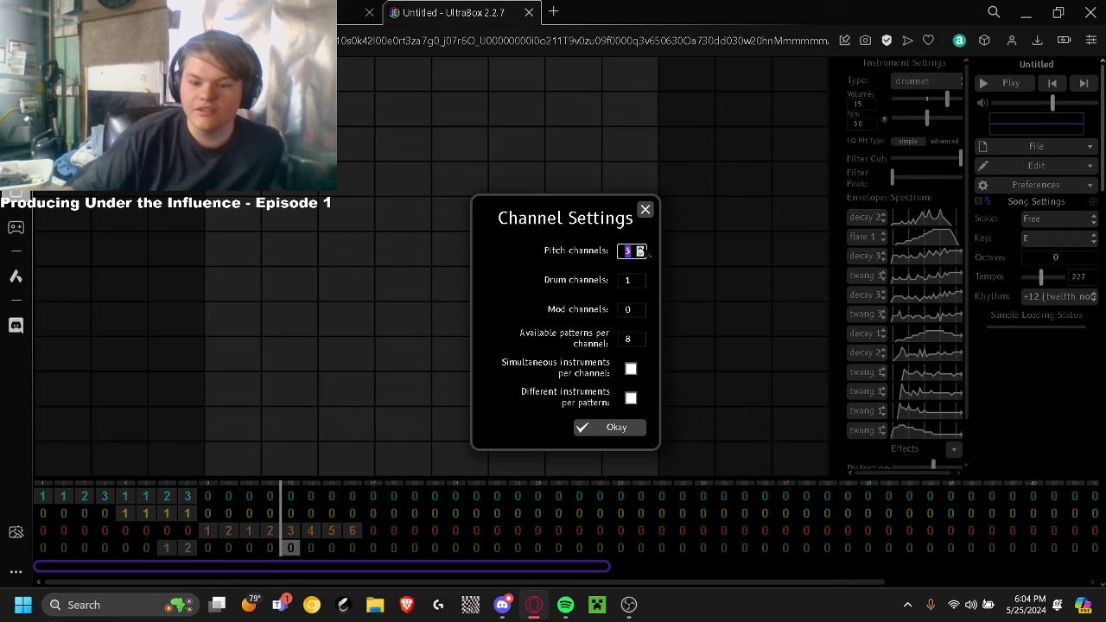
{"action": "left_click", "coordinate": [623, 429]}
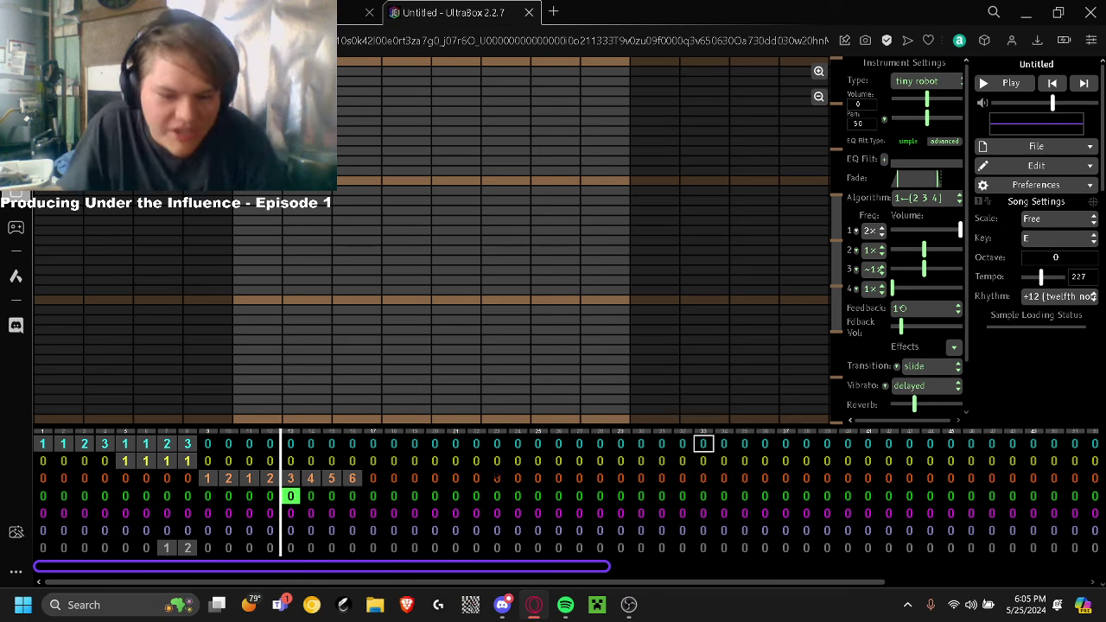
Assign pattern 1 to bar 17 of the fourth channel and change its instrument to the synth kick drum preset
{"action": "left_click", "coordinate": [373, 496]}
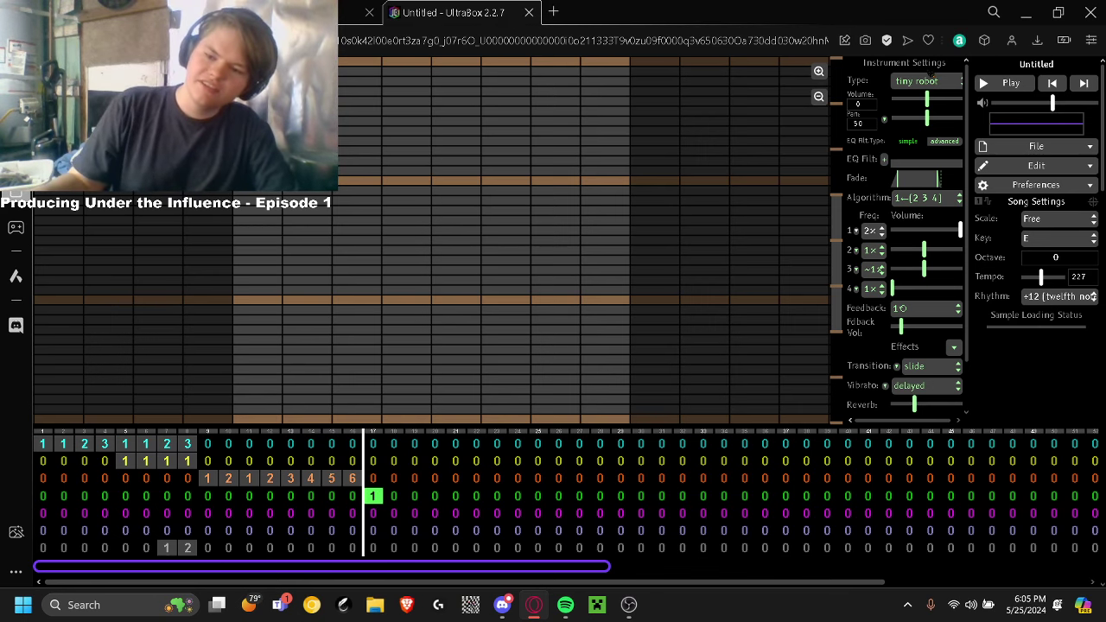
{"action": "left_click", "coordinate": [933, 80]}
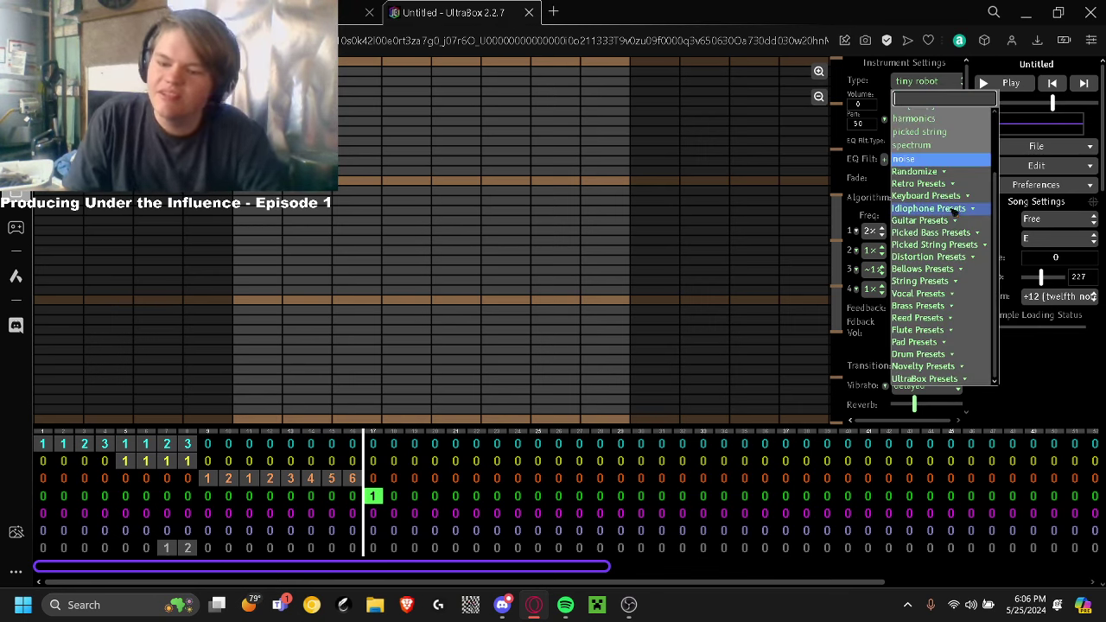
{"action": "left_click", "coordinate": [950, 353]}
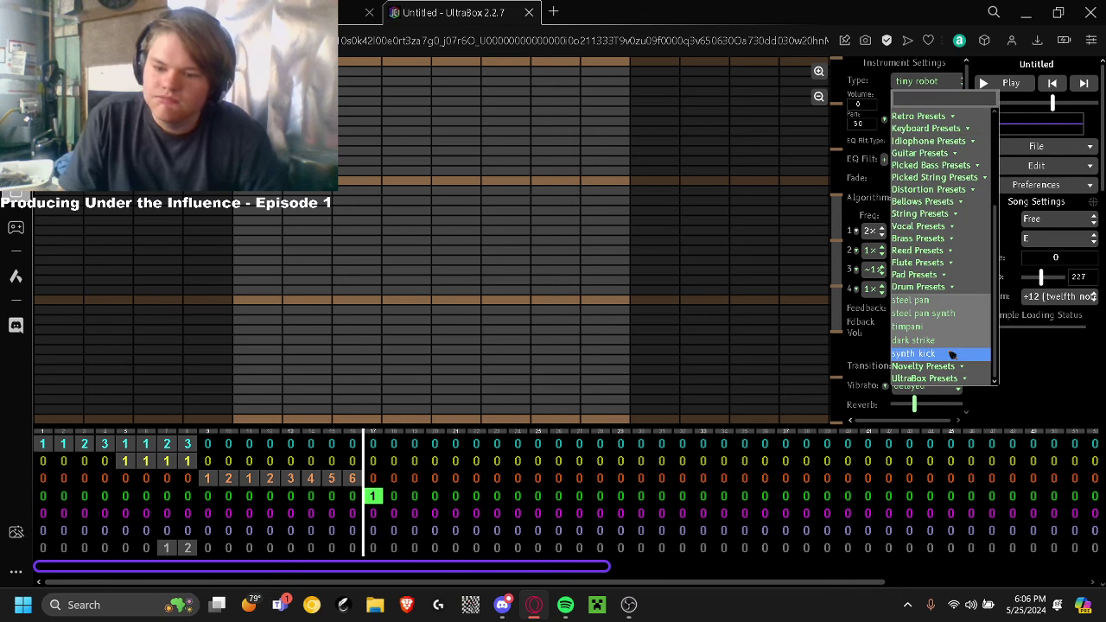
{"action": "left_click", "coordinate": [950, 355]}
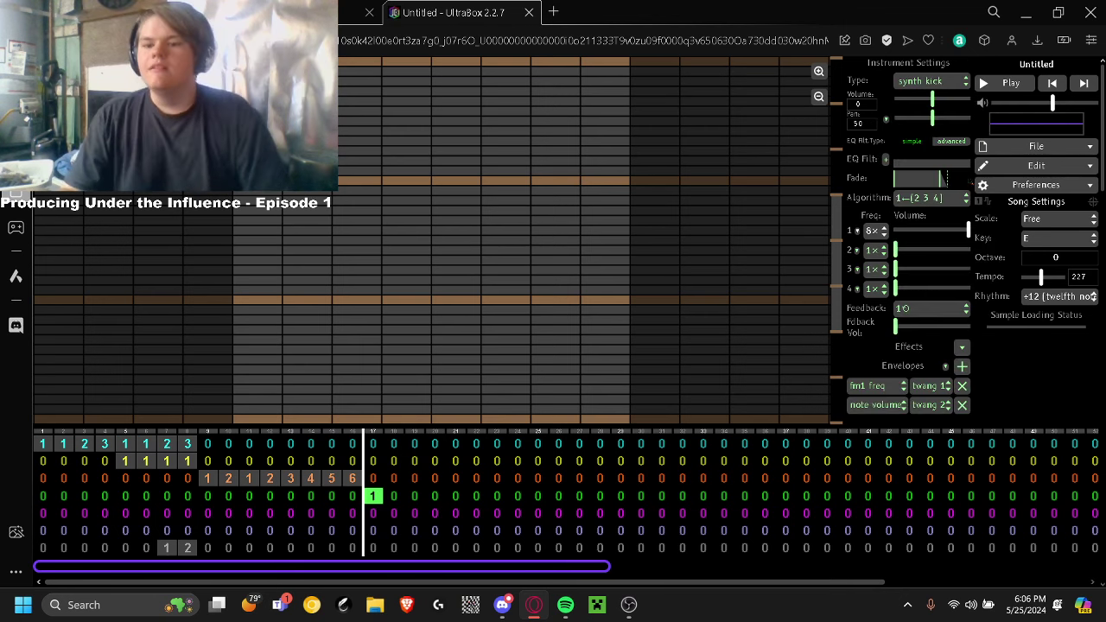
Set the synth kick's first operator frequency to 1× and open the third operator's frequency for editing
{"action": "left_click", "coordinate": [874, 231]}
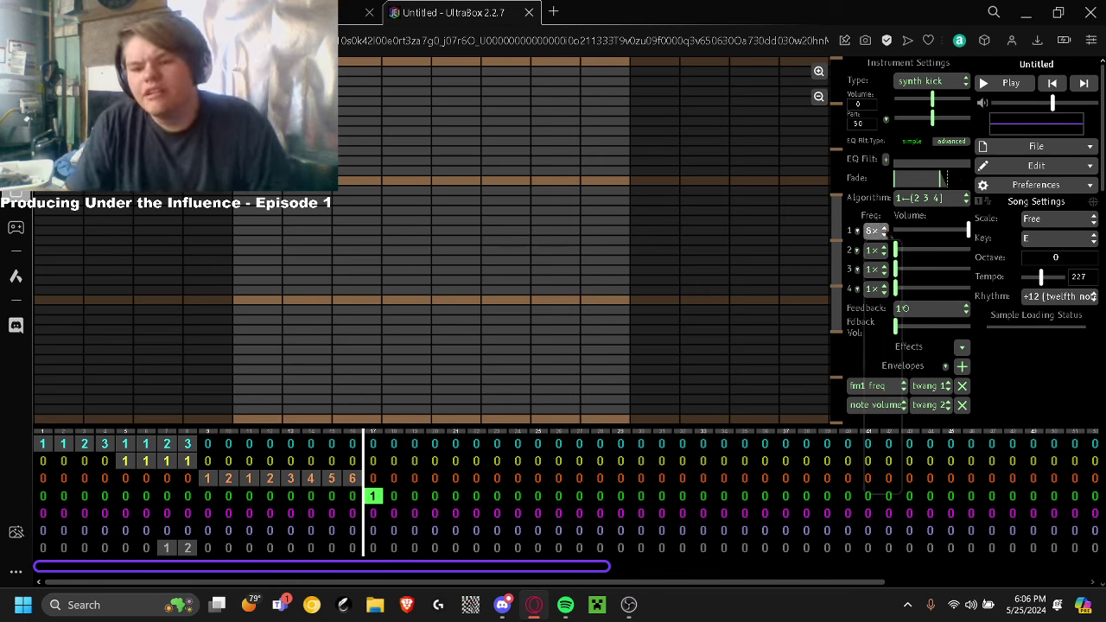
{"action": "key", "text": "Escape"}
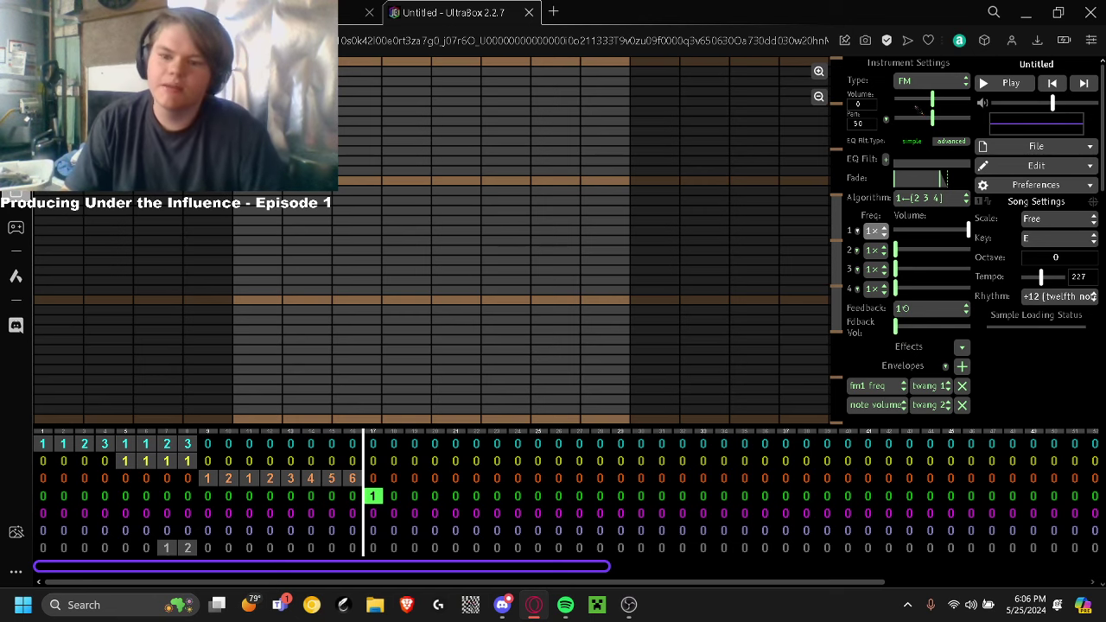
{"action": "left_click", "coordinate": [881, 270]}
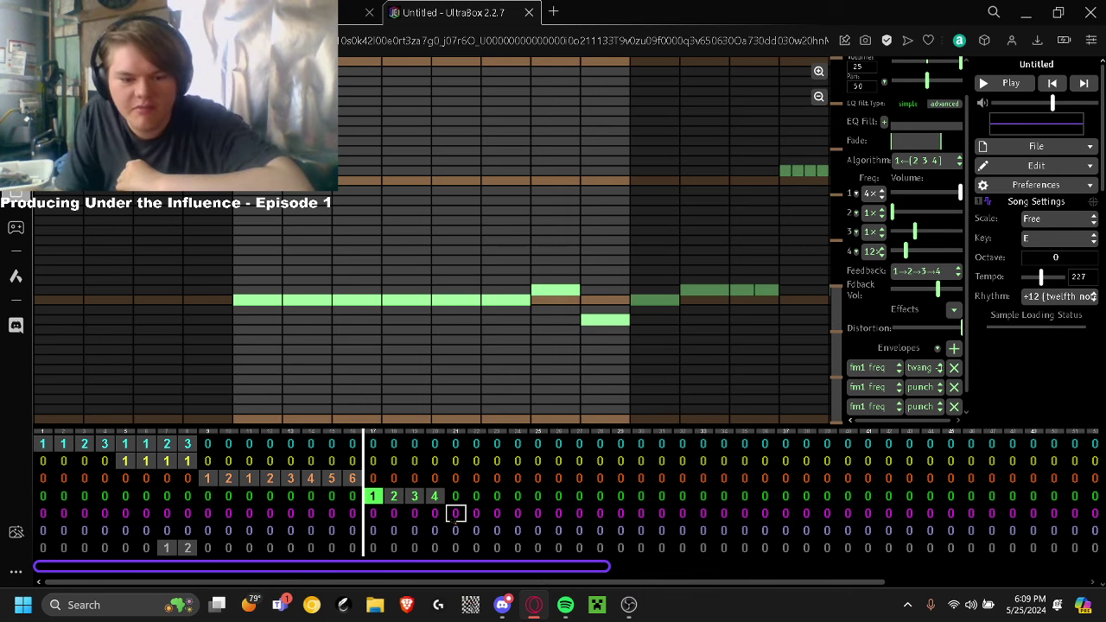
Repeat the fourth channel's kick sequence by assigning patterns 1, 2, 3 and 4 to bars 21 through 24
{"action": "left_click", "coordinate": [455, 497]}
{"action": "type", "text": "1"}
{"action": "left_click", "coordinate": [476, 497]}
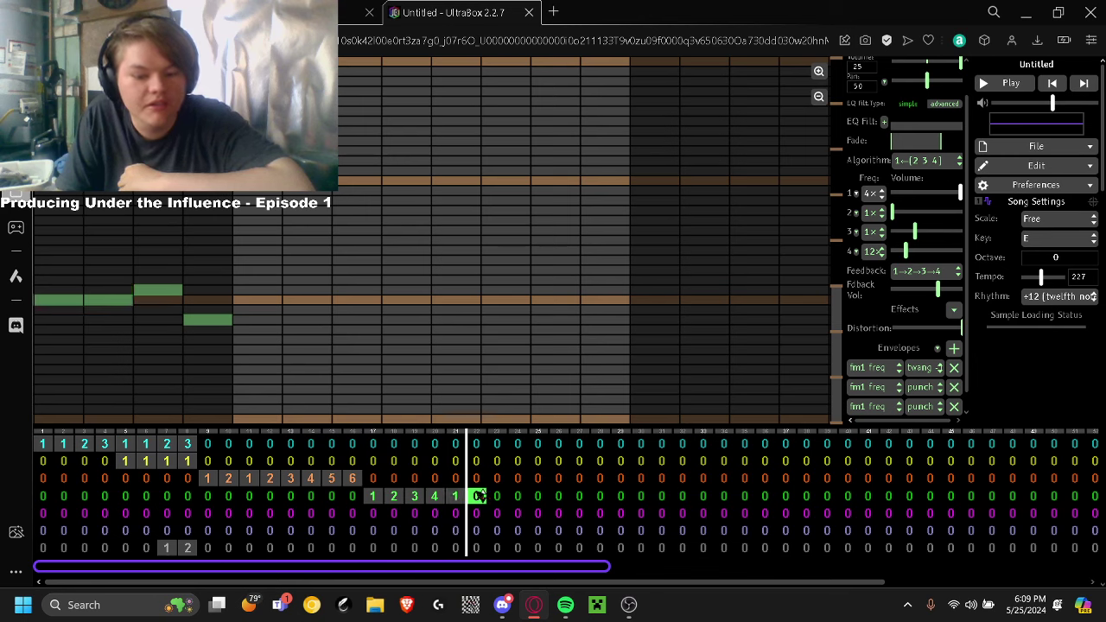
{"action": "type", "text": "1 2"}
{"action": "left_click", "coordinate": [497, 497]}
{"action": "type", "text": "3"}
{"action": "left_click", "coordinate": [518, 497]}
{"action": "type", "text": "3 "}
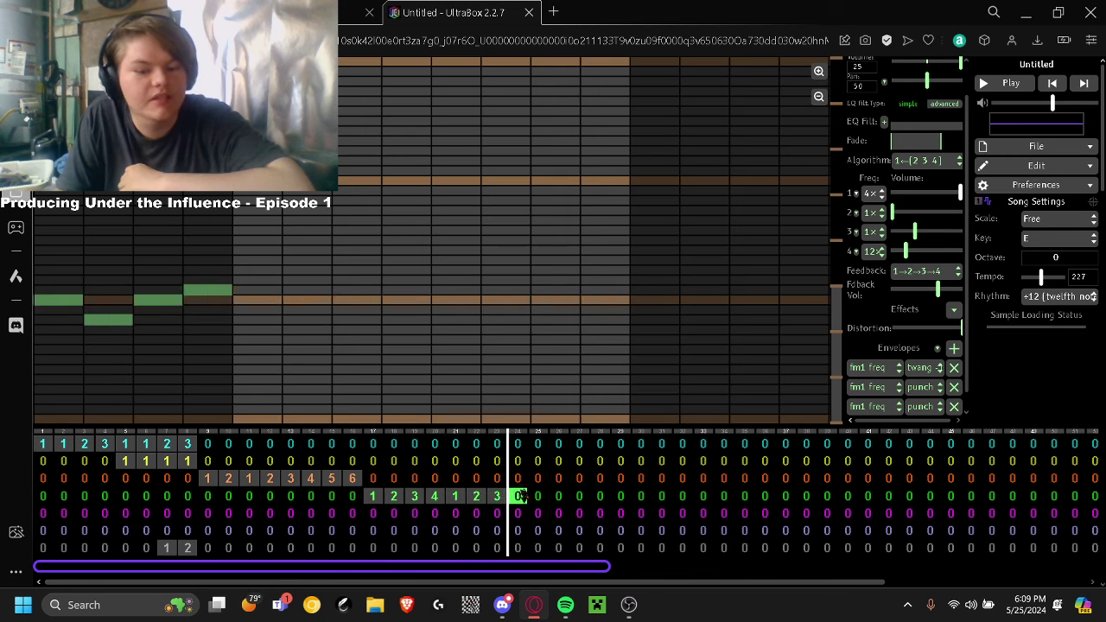
{"action": "type", "text": "4"}
Play the fourth channel's kick sequence from bar 17 and stop after listening through its four patterns
{"action": "left_click", "coordinate": [414, 496]}
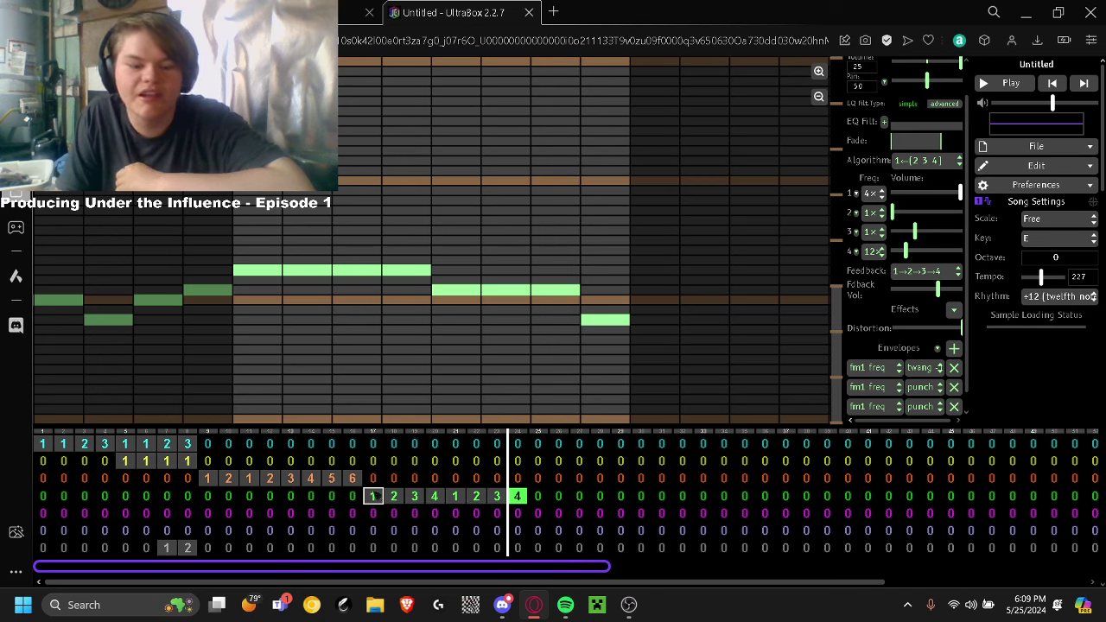
{"action": "left_click", "coordinate": [373, 496]}
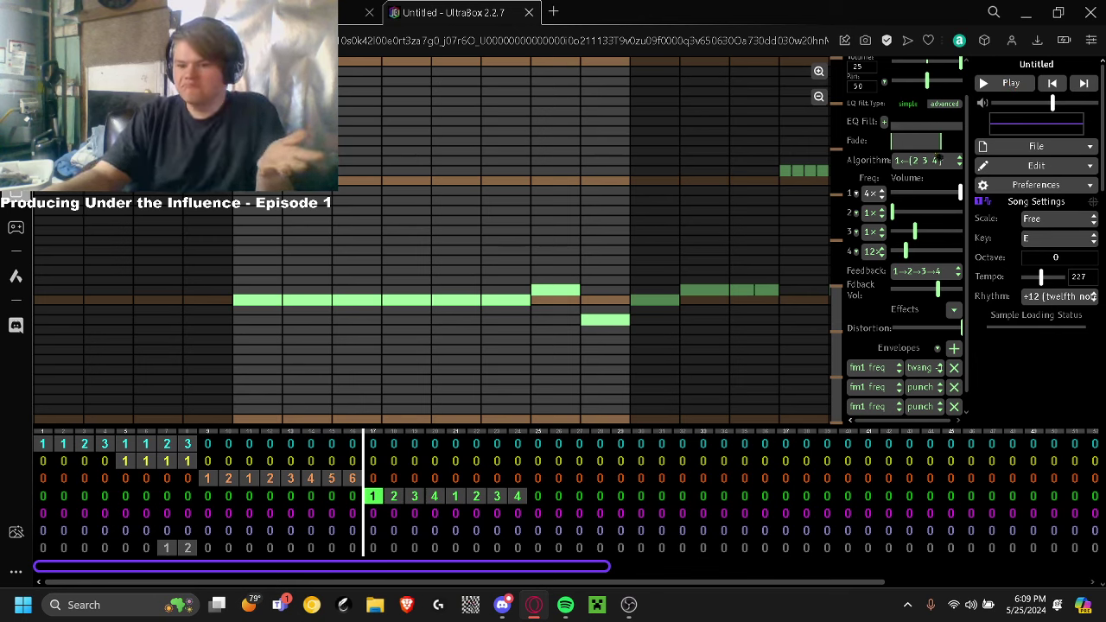
{"action": "left_click", "coordinate": [996, 84]}
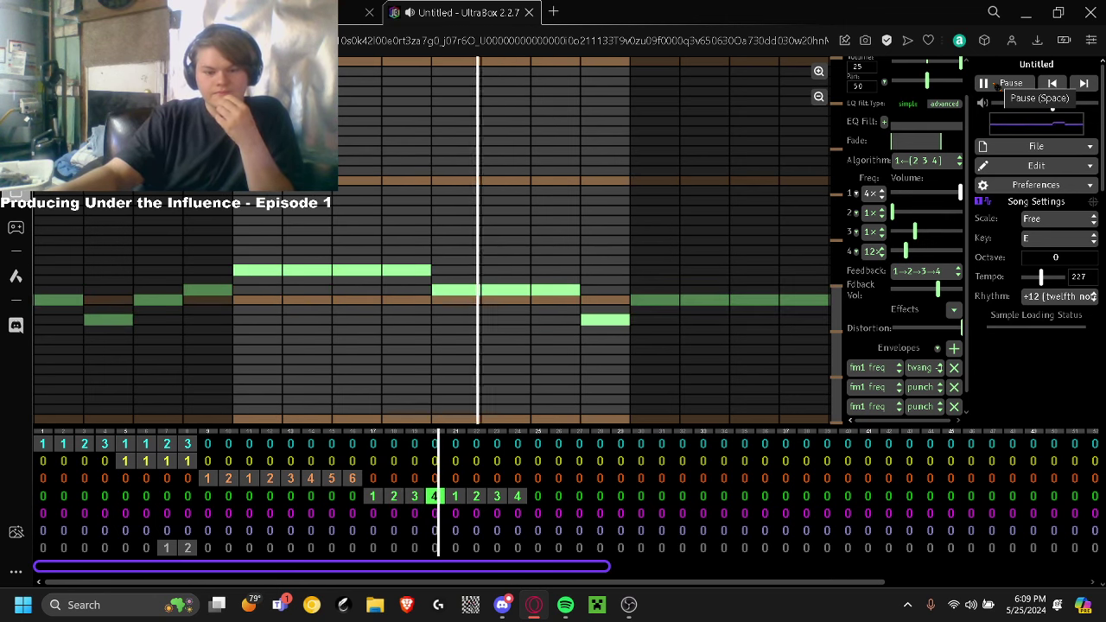
{"action": "left_click", "coordinate": [997, 83]}
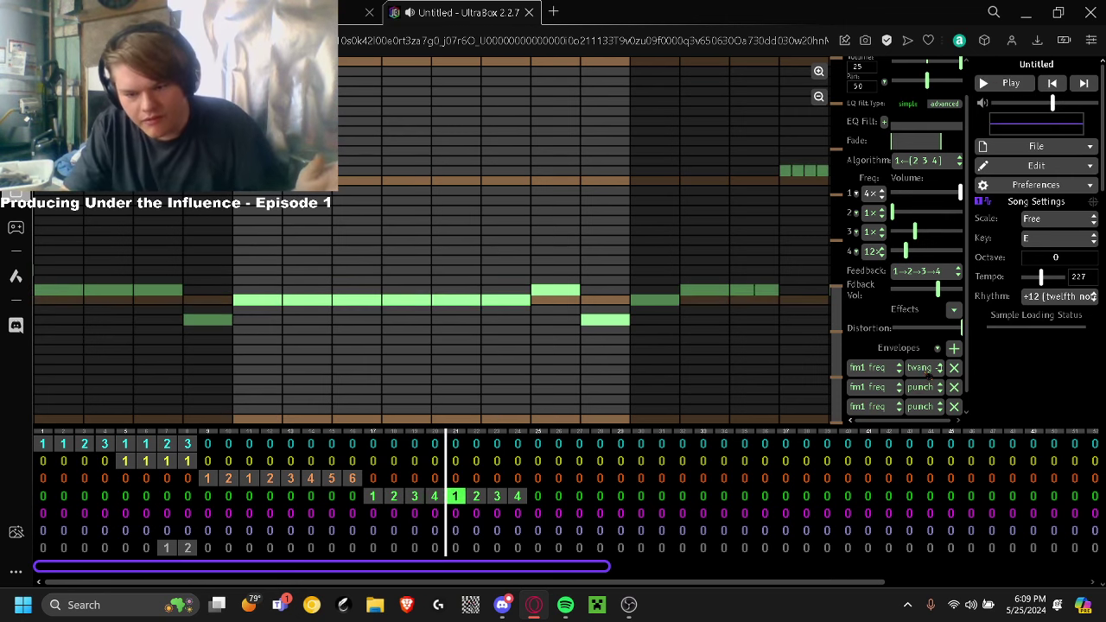
Set the kick's first fm1 freq envelope to twang 2 and audition it briefly from bar 17
{"action": "left_click", "coordinate": [922, 367]}
{"action": "left_click", "coordinate": [925, 225]}
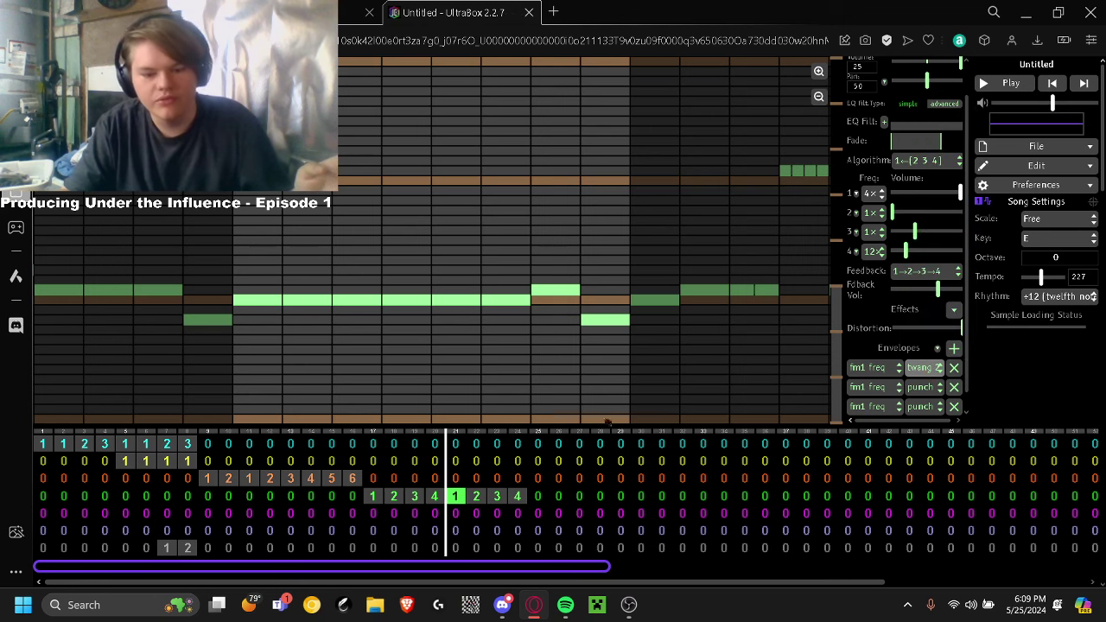
{"action": "left_click", "coordinate": [370, 496]}
{"action": "left_click", "coordinate": [1000, 83]}
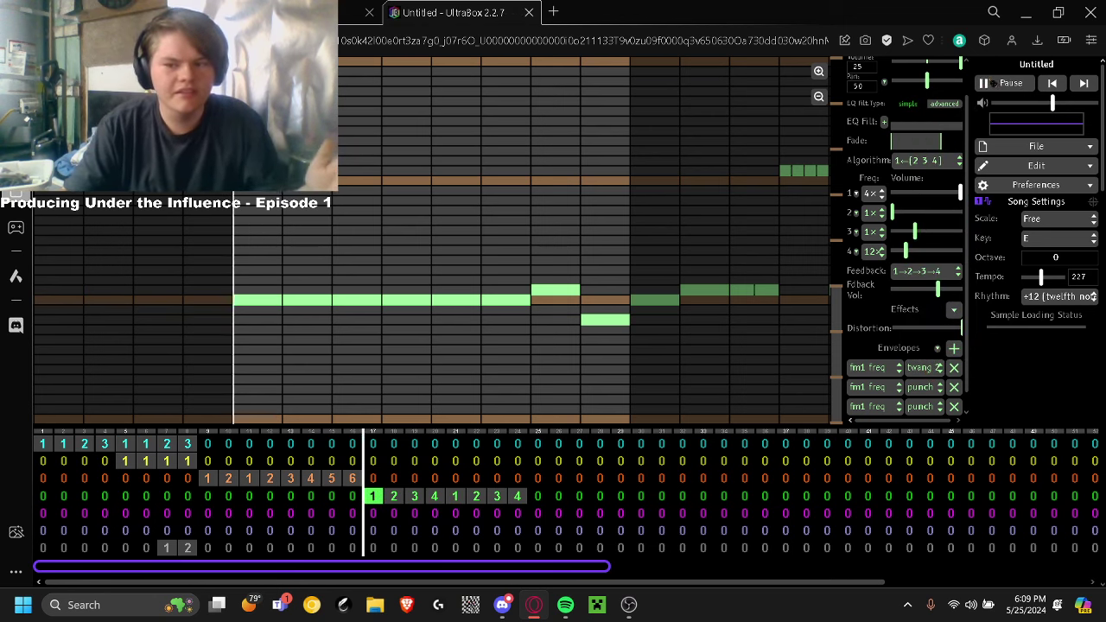
{"action": "left_click", "coordinate": [1000, 83]}
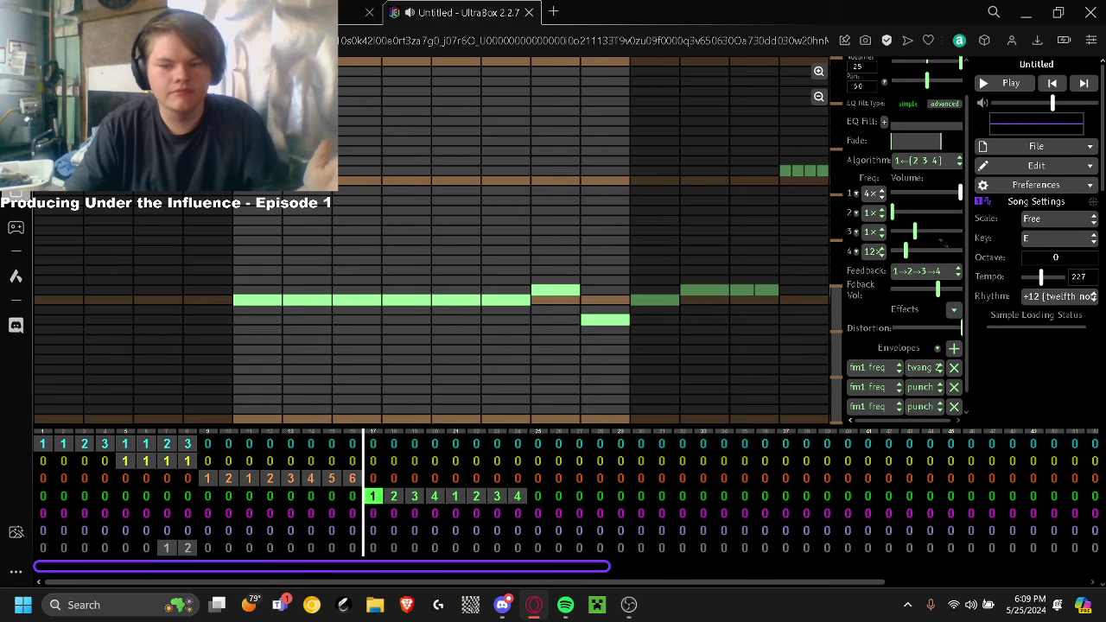
Try twang 1 on the kick's first fm1 freq envelope and audition the start of bar 17 twice
{"action": "left_click", "coordinate": [926, 368]}
{"action": "left_click", "coordinate": [934, 213]}
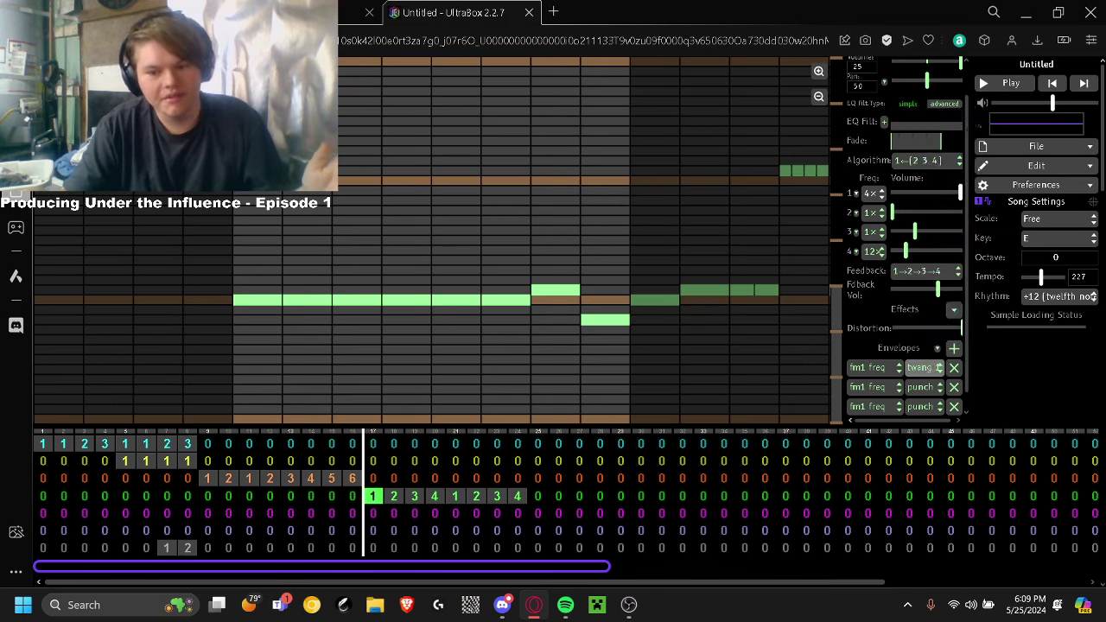
{"action": "left_click", "coordinate": [1005, 82]}
{"action": "left_click", "coordinate": [1005, 83]}
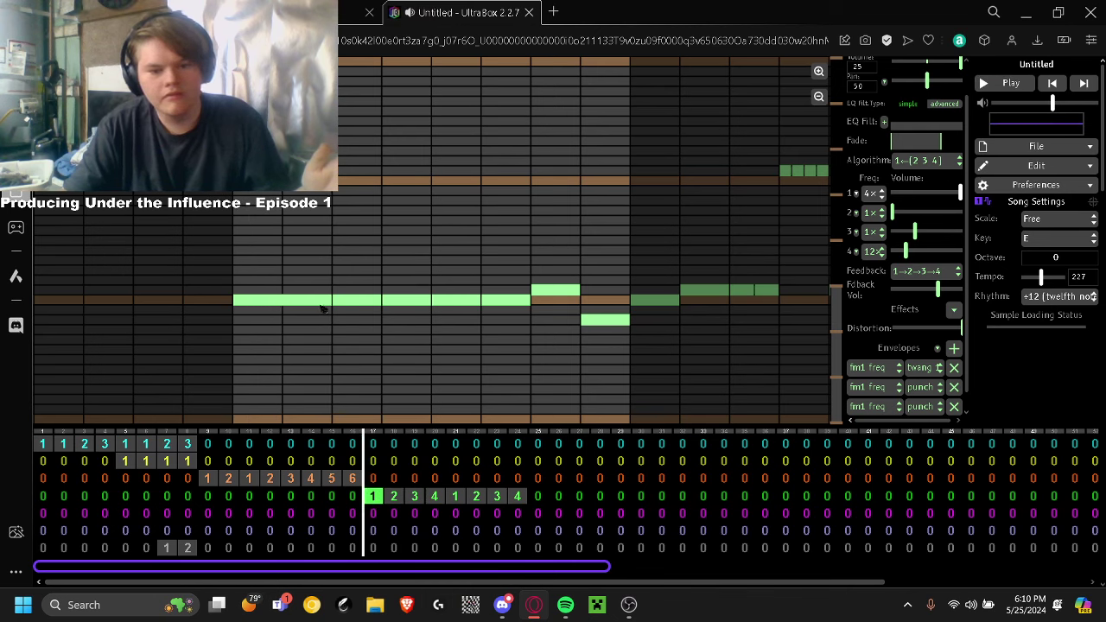
{"action": "left_click", "coordinate": [992, 84]}
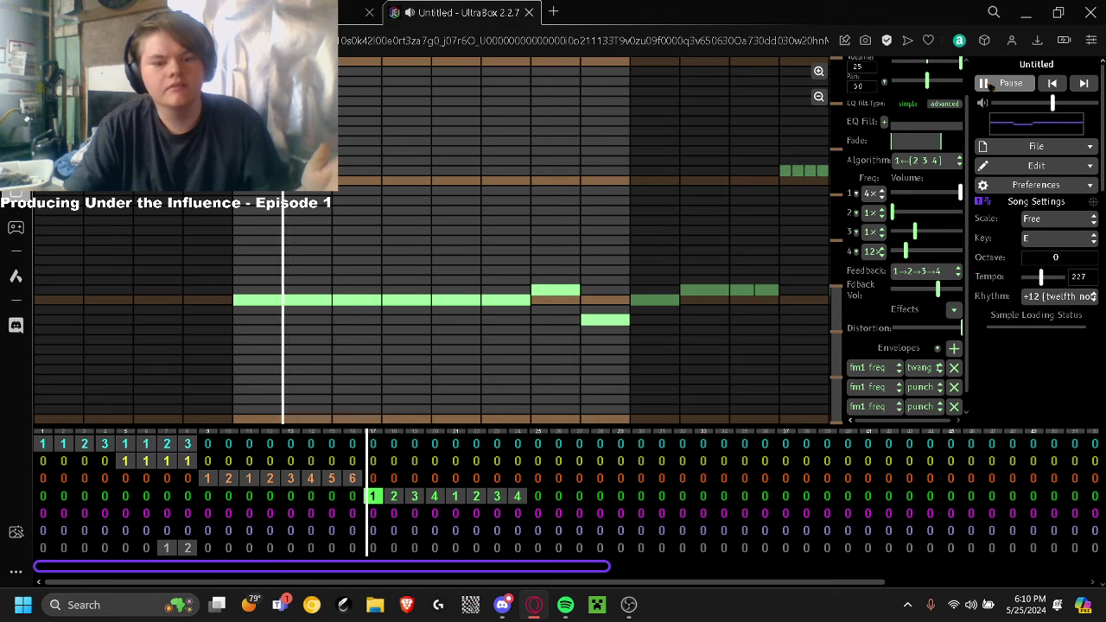
{"action": "left_click", "coordinate": [992, 85]}
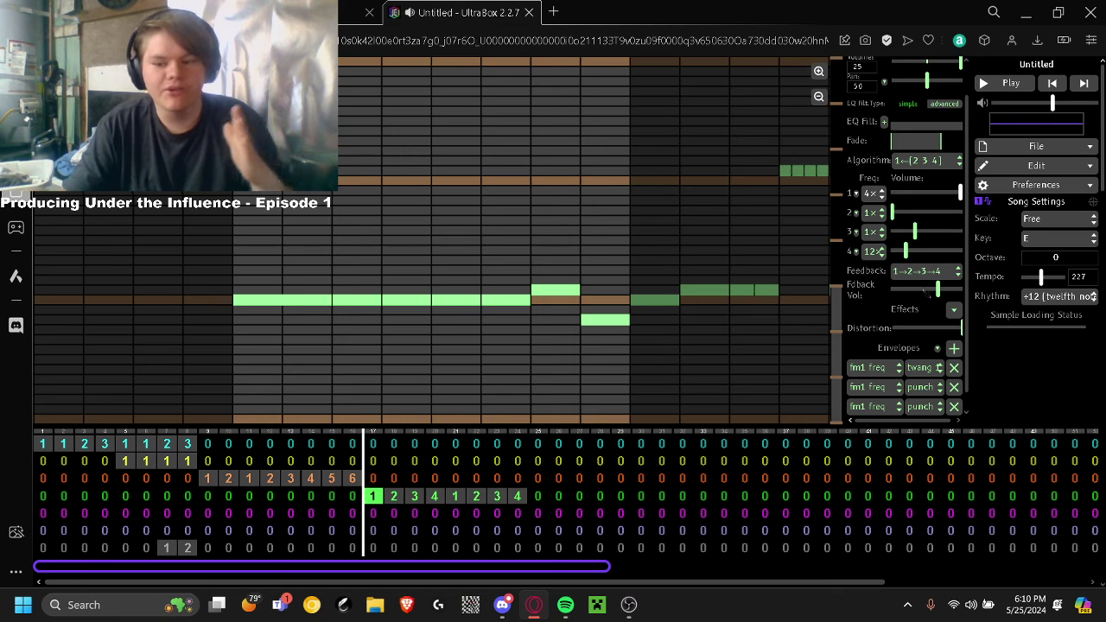
Switch the kick's first fm1 freq envelope back to twang 2
{"action": "left_click", "coordinate": [925, 368]}
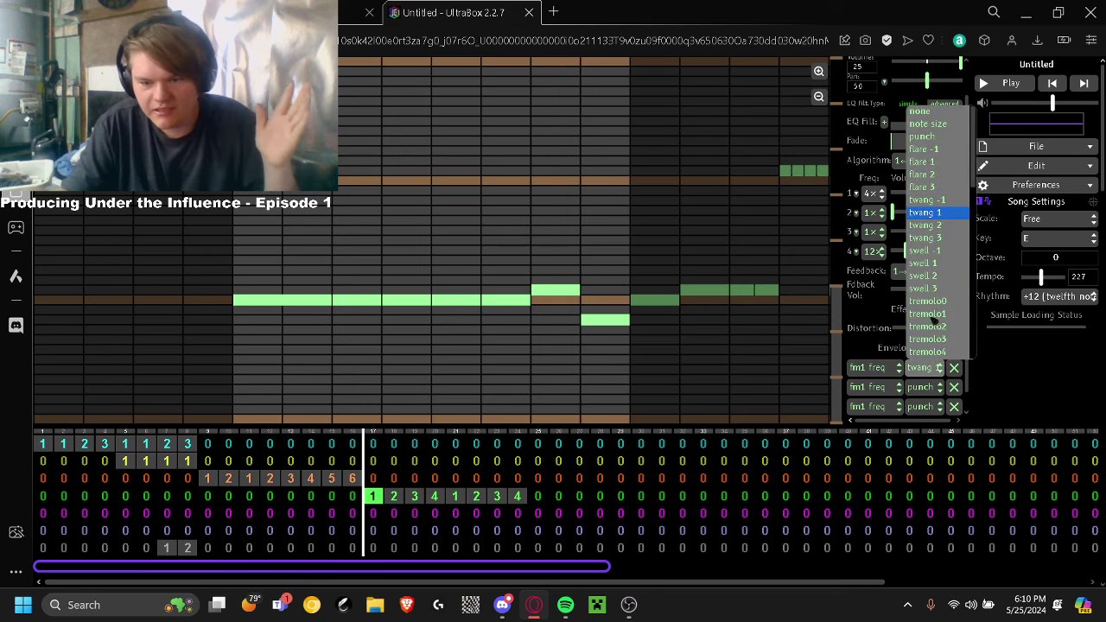
{"action": "left_click", "coordinate": [940, 228]}
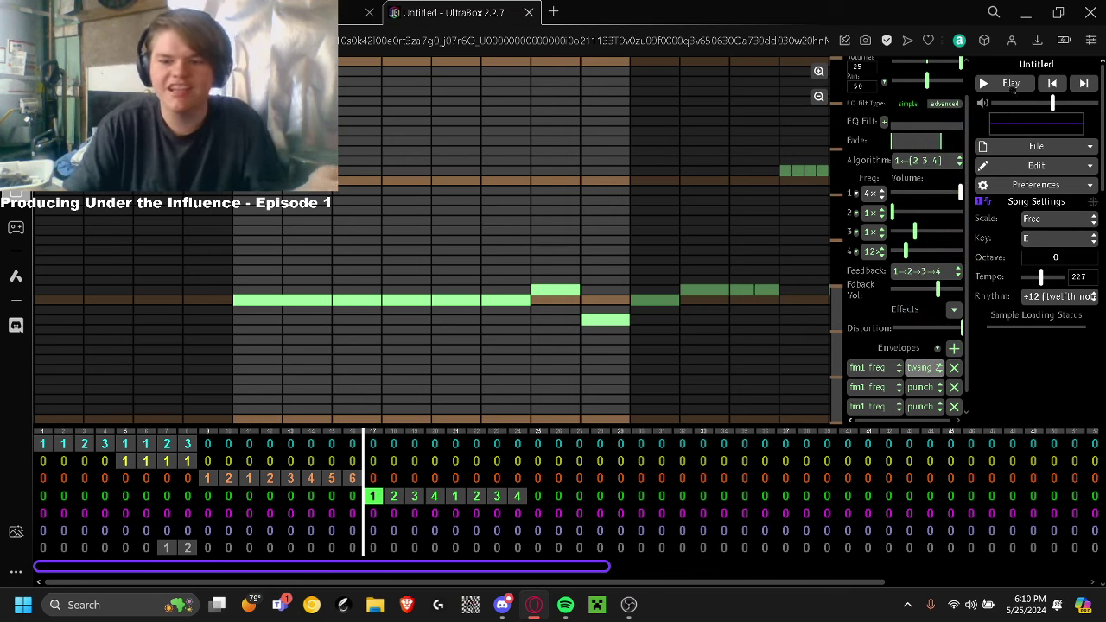
Set the kick's first fm1 freq envelope to twang -1, auditioning bar 17 before and after the change
{"action": "left_click", "coordinate": [1001, 83]}
{"action": "left_click", "coordinate": [1001, 83]}
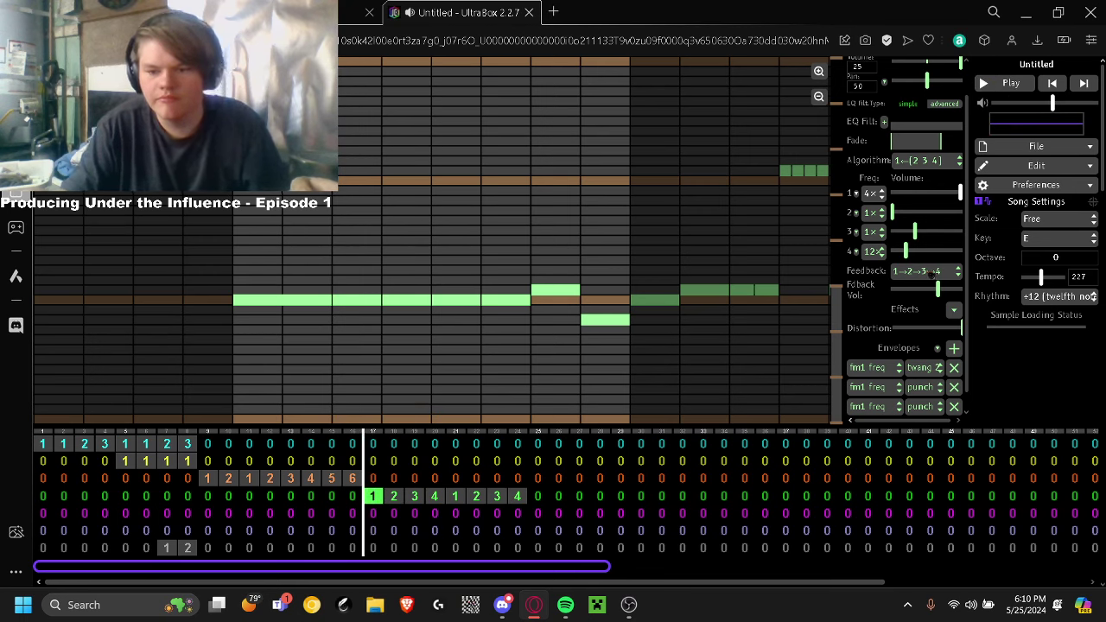
{"action": "left_click", "coordinate": [927, 368]}
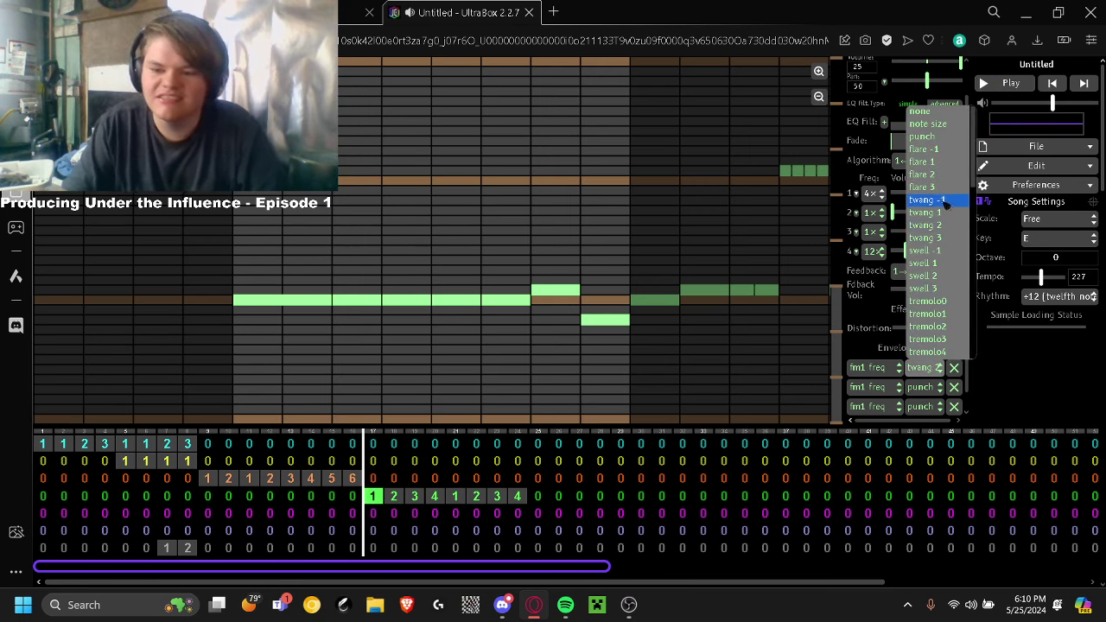
{"action": "left_click", "coordinate": [925, 199]}
{"action": "left_click", "coordinate": [999, 83]}
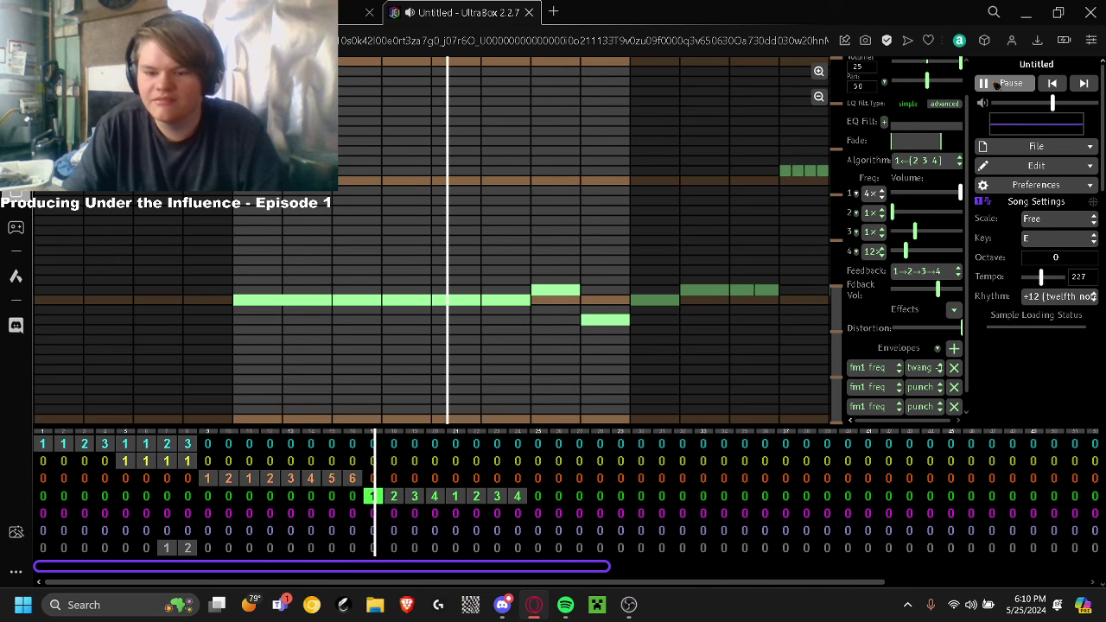
{"action": "left_click", "coordinate": [999, 84]}
Try rise -2 on the kick's second fm1 freq envelope and audition the start of bar 17 twice
{"action": "scroll", "coordinate": [934, 387], "scroll_direction": "down", "scroll_amount": 1}
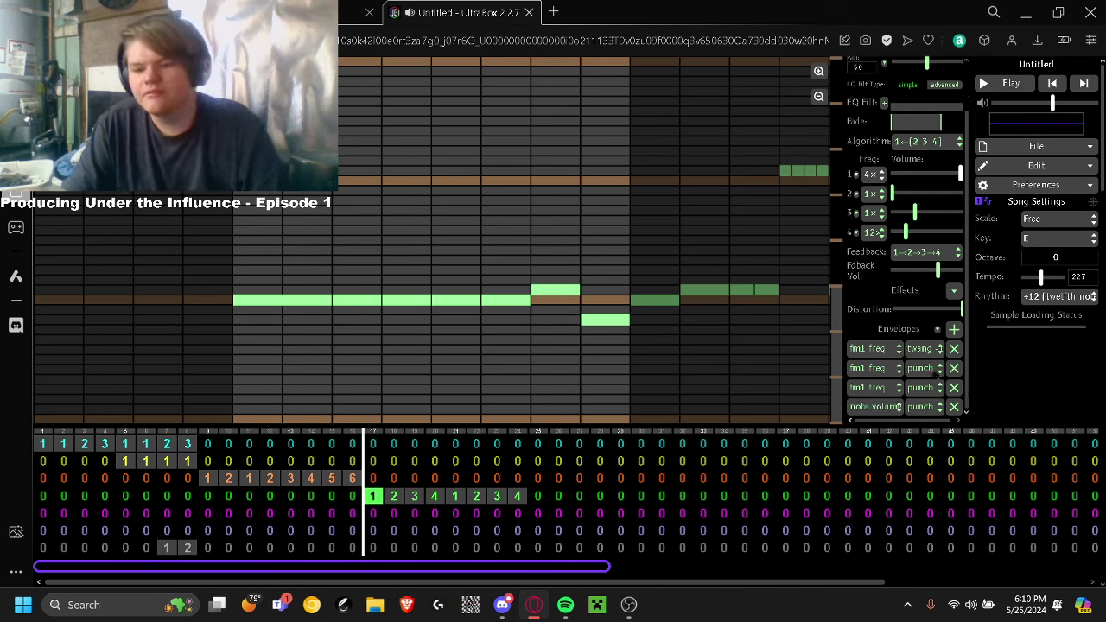
{"action": "left_click", "coordinate": [938, 370]}
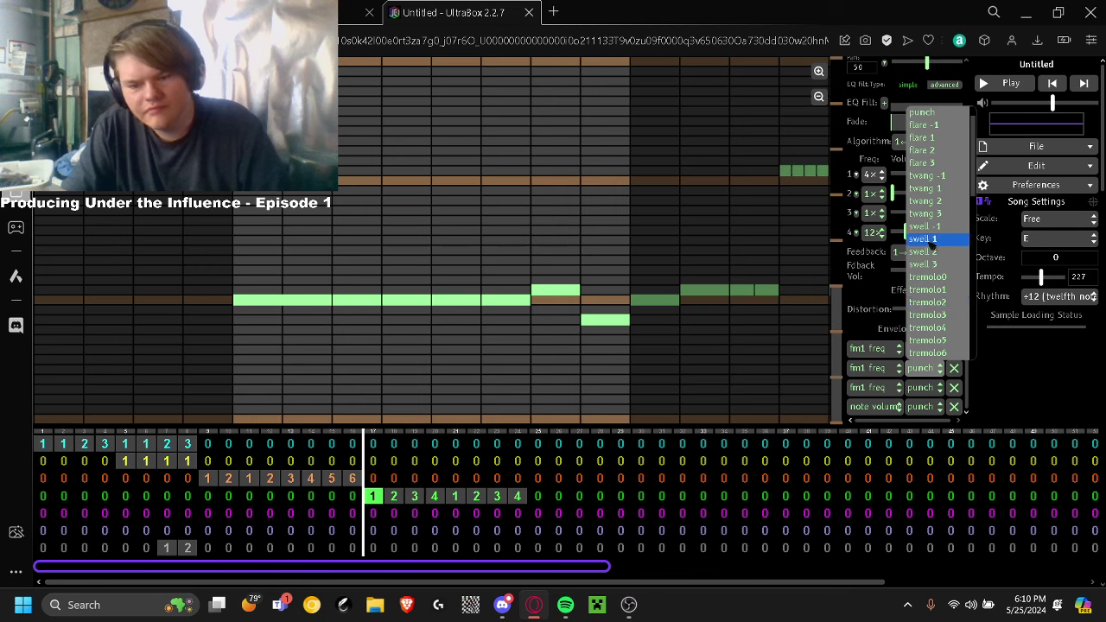
{"action": "scroll", "coordinate": [925, 246], "scroll_direction": "down", "scroll_amount": 3}
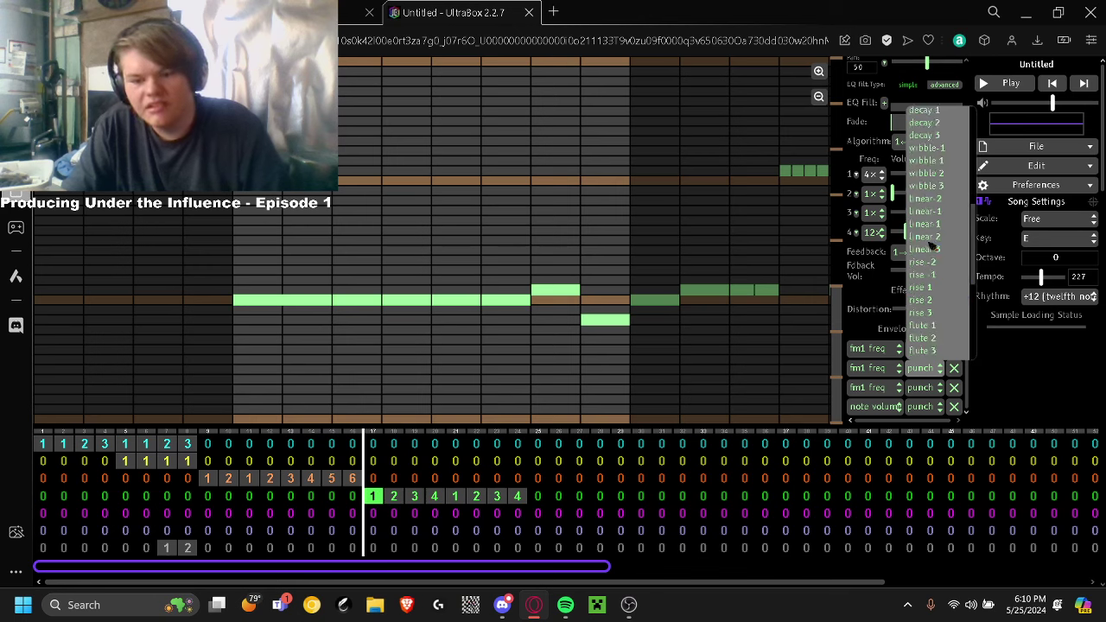
{"action": "scroll", "coordinate": [931, 246], "scroll_direction": "down", "scroll_amount": 3}
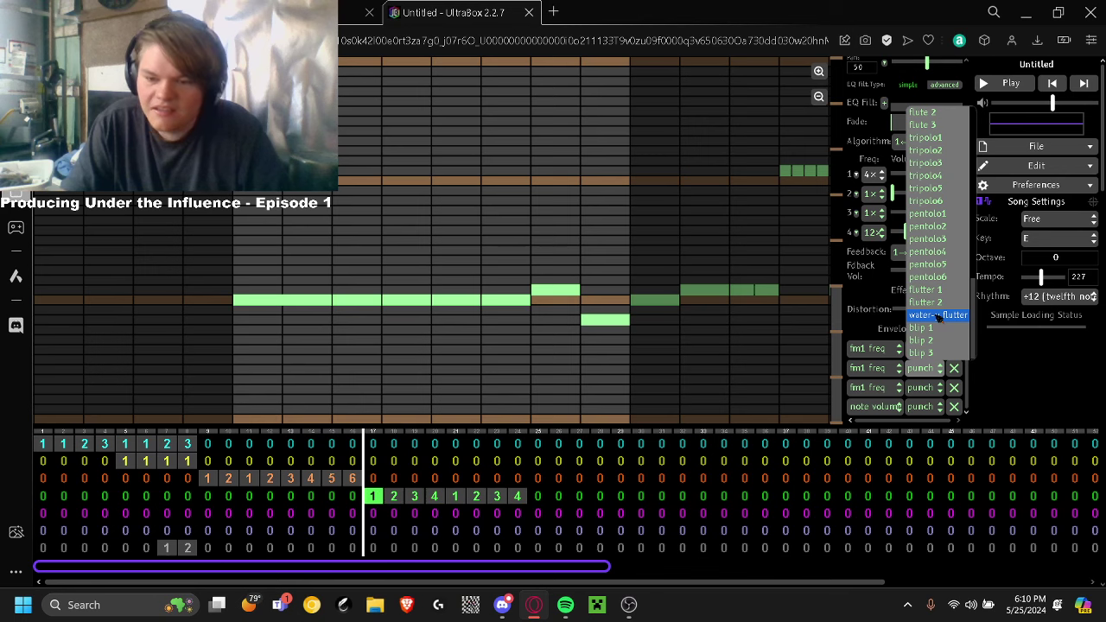
{"action": "scroll", "coordinate": [938, 318], "scroll_direction": "up", "scroll_amount": 3}
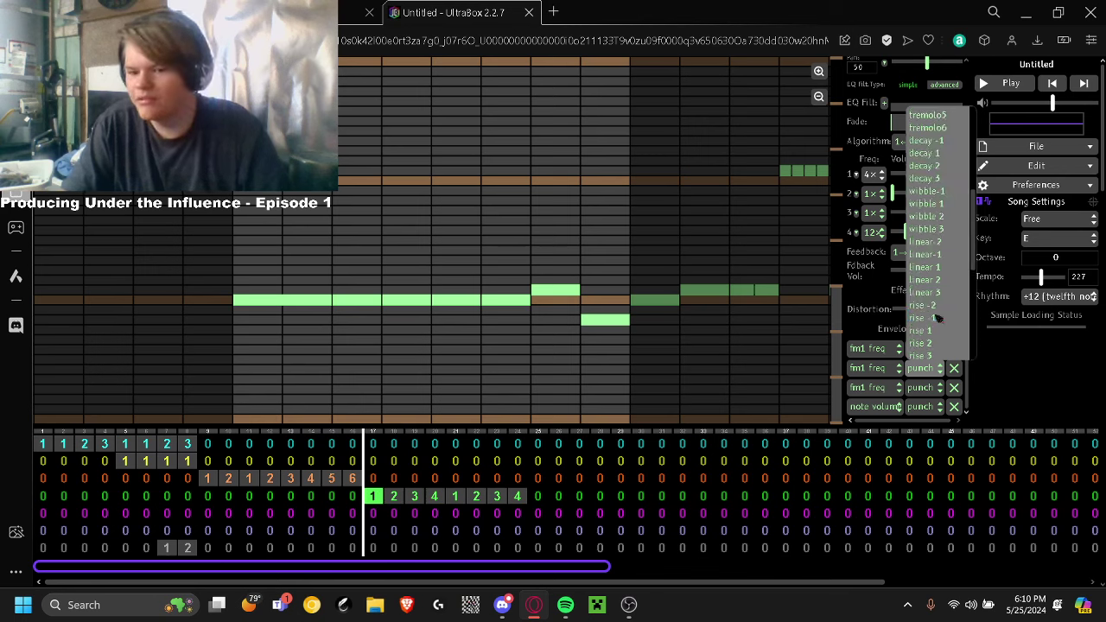
{"action": "left_click", "coordinate": [935, 310]}
{"action": "left_click", "coordinate": [1003, 86]}
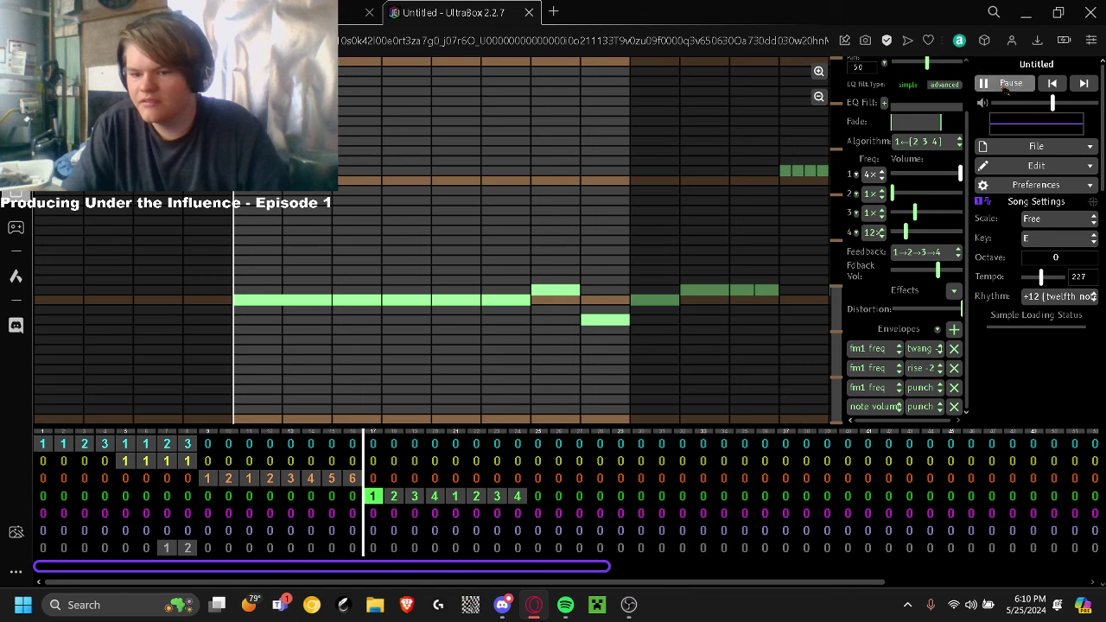
{"action": "left_click", "coordinate": [1004, 88]}
{"action": "left_click", "coordinate": [1005, 86]}
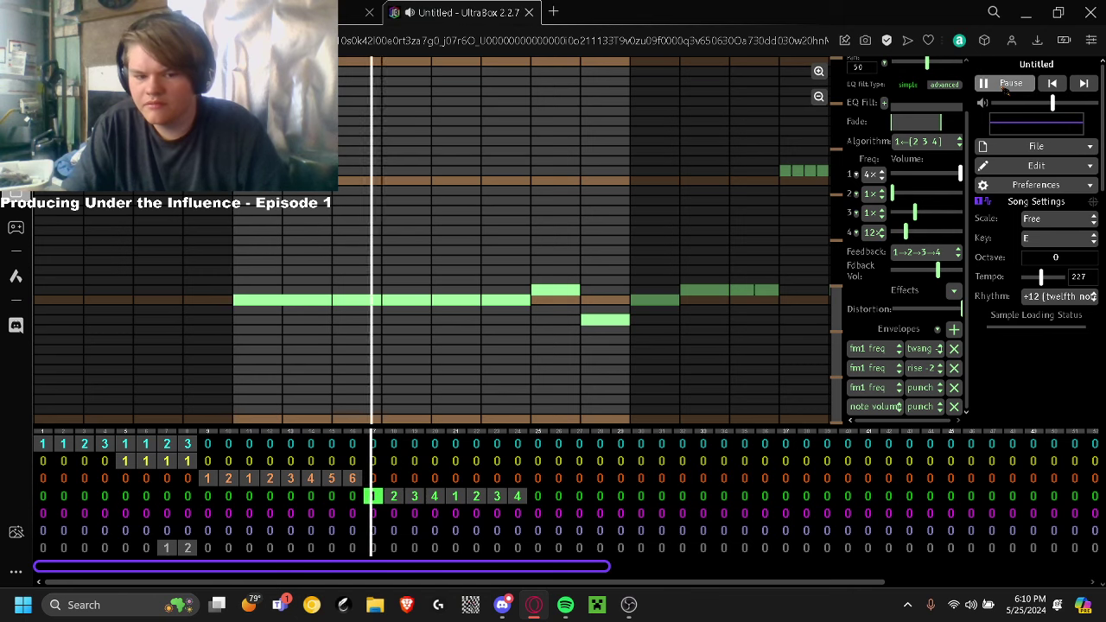
{"action": "left_click", "coordinate": [1005, 87]}
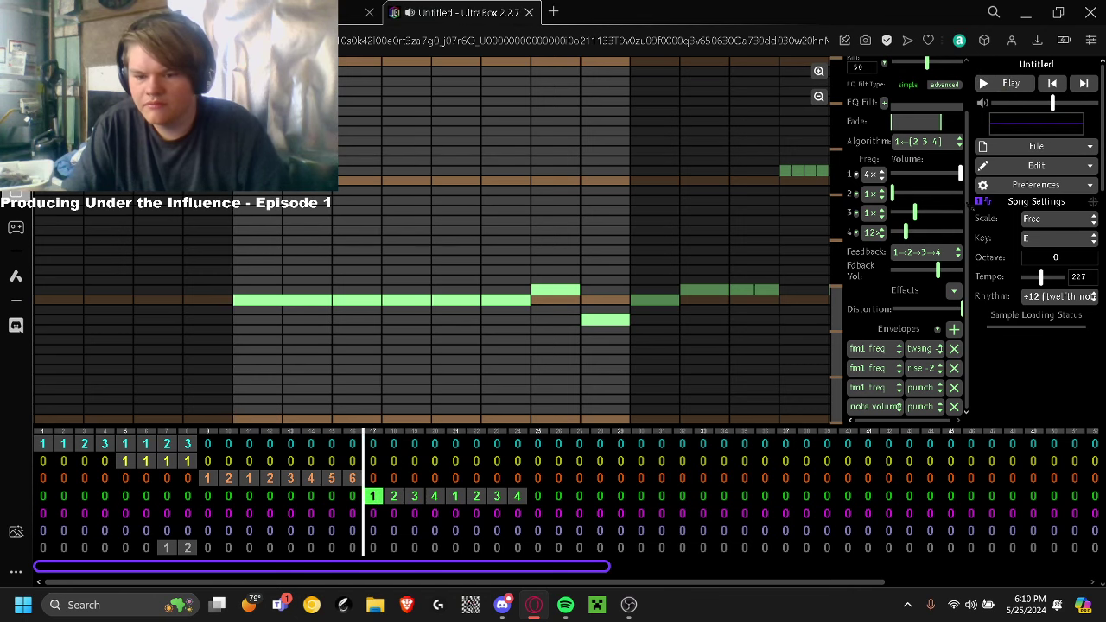
Try rise -1 on the kick's second fm1 freq envelope and audition it briefly from bar 17
{"action": "left_click", "coordinate": [927, 369]}
{"action": "left_click", "coordinate": [930, 357]}
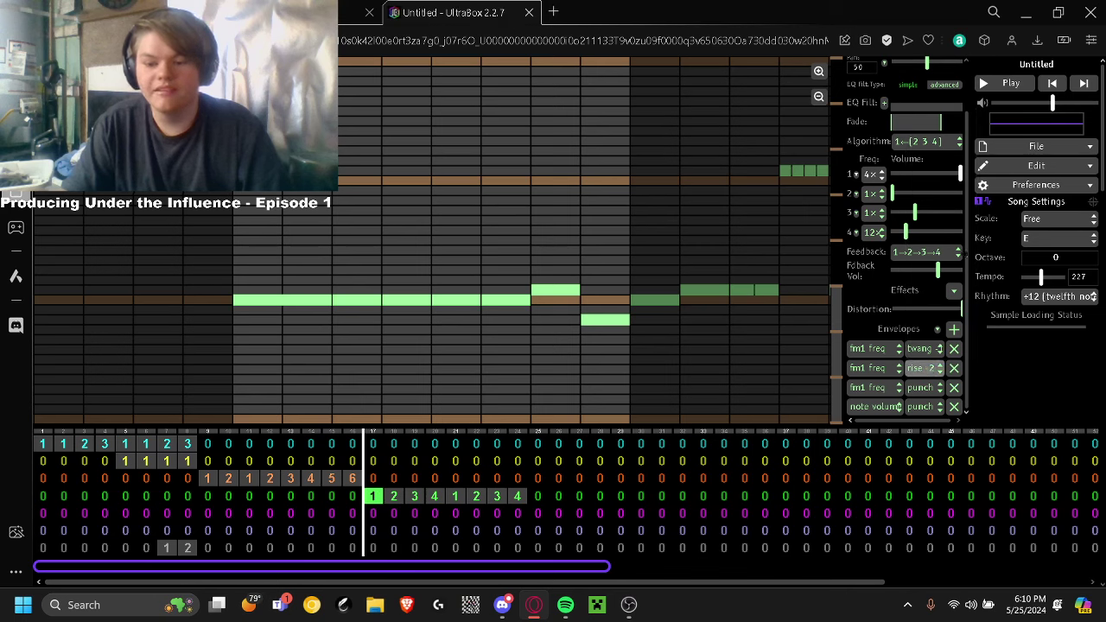
{"action": "left_click", "coordinate": [1000, 87]}
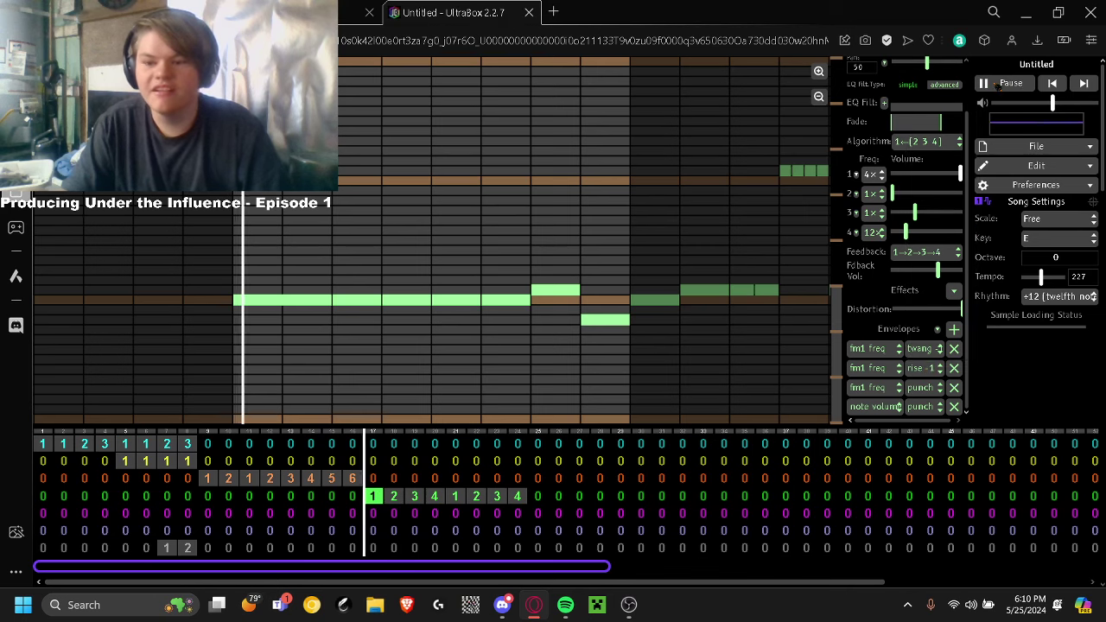
{"action": "left_click", "coordinate": [1000, 87]}
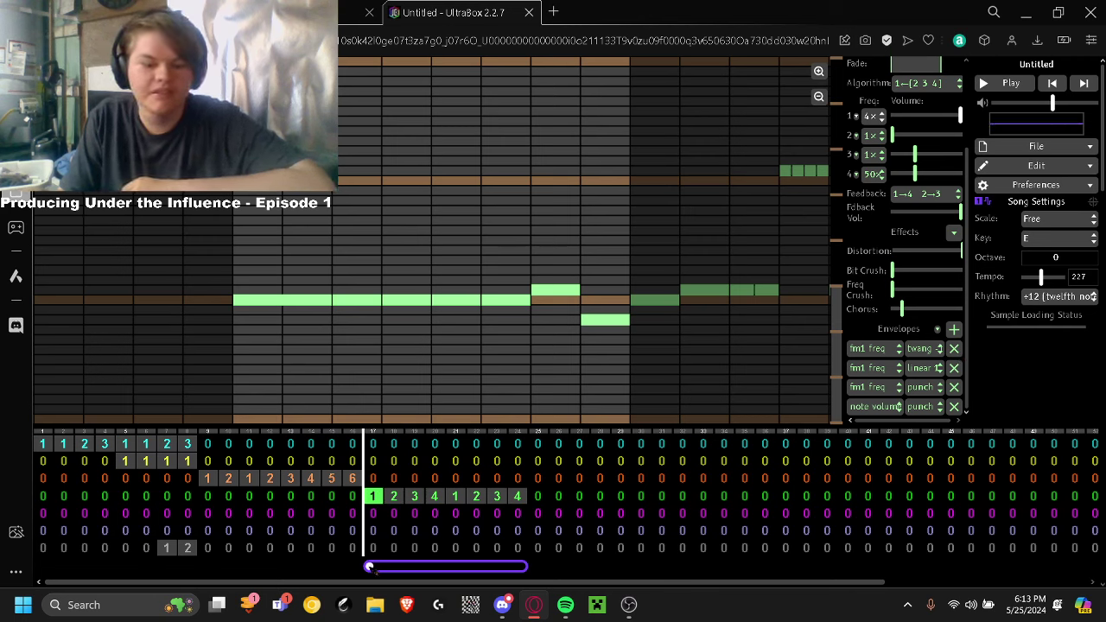
Extend the start of the loop region back to bar 1, selecting the third channel's pattern at bar 9 along the way
{"action": "left_click_drag", "start_coordinate": [346, 567], "coordinate": [221, 567]}
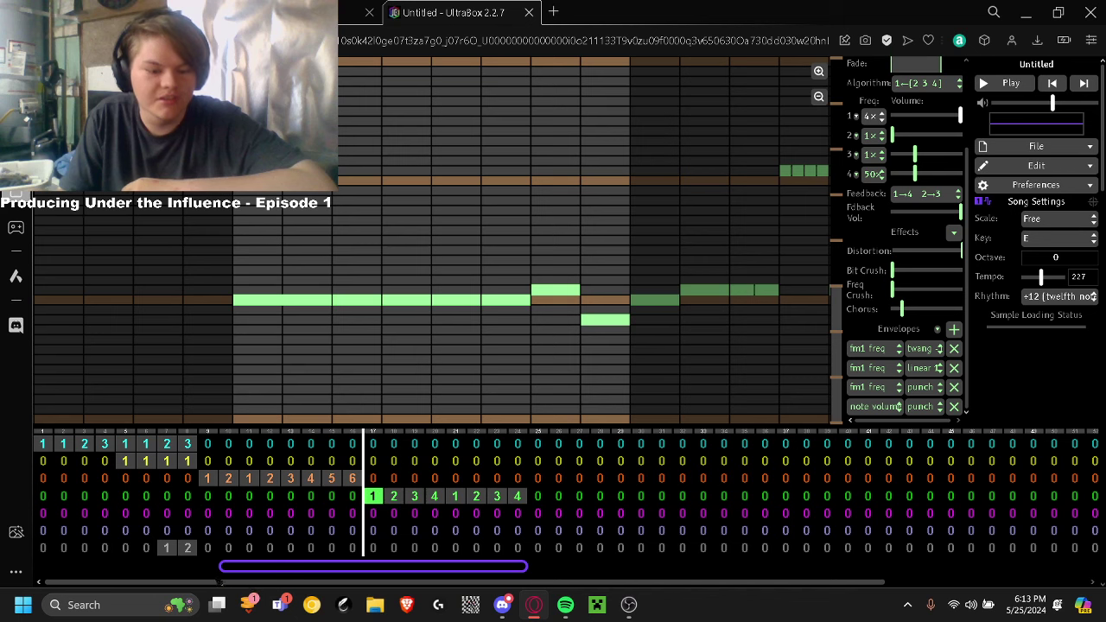
{"action": "left_click", "coordinate": [208, 479]}
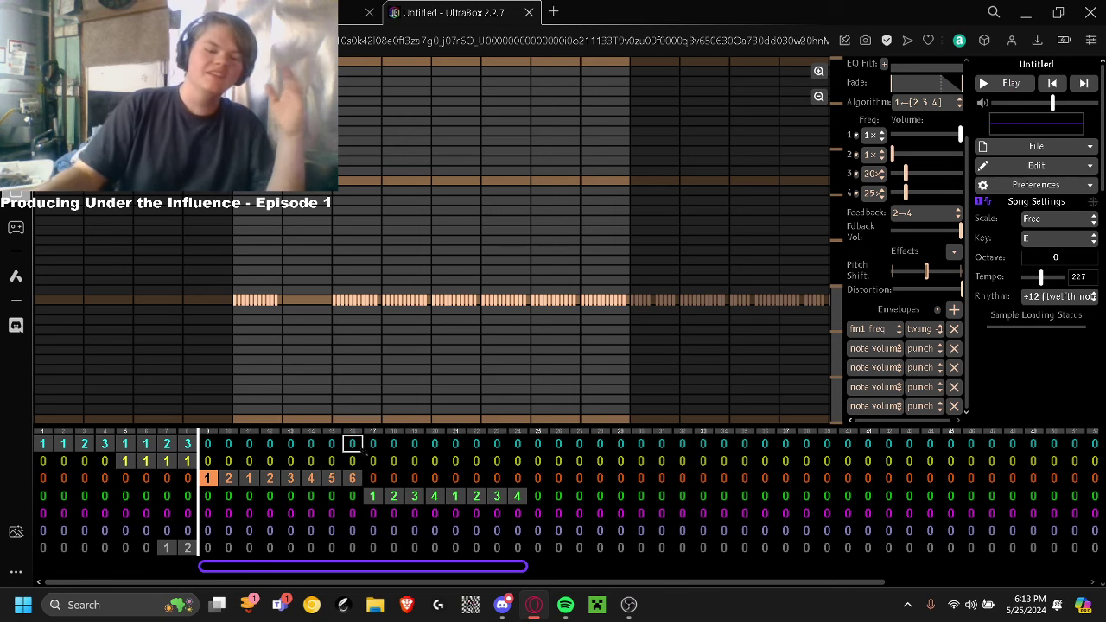
{"action": "left_click_drag", "start_coordinate": [204, 566], "coordinate": [38, 567]}
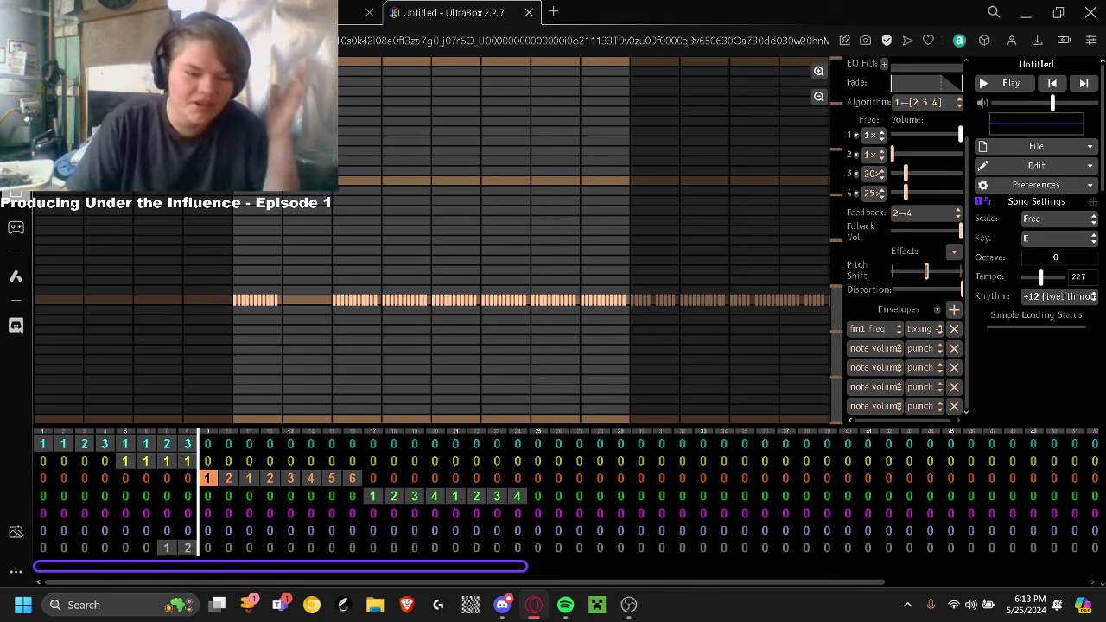
Play the song from bar 5, switch to the fourth channel during playback, and stop once the loop restarts at bar 1
{"action": "left_click", "coordinate": [125, 460]}
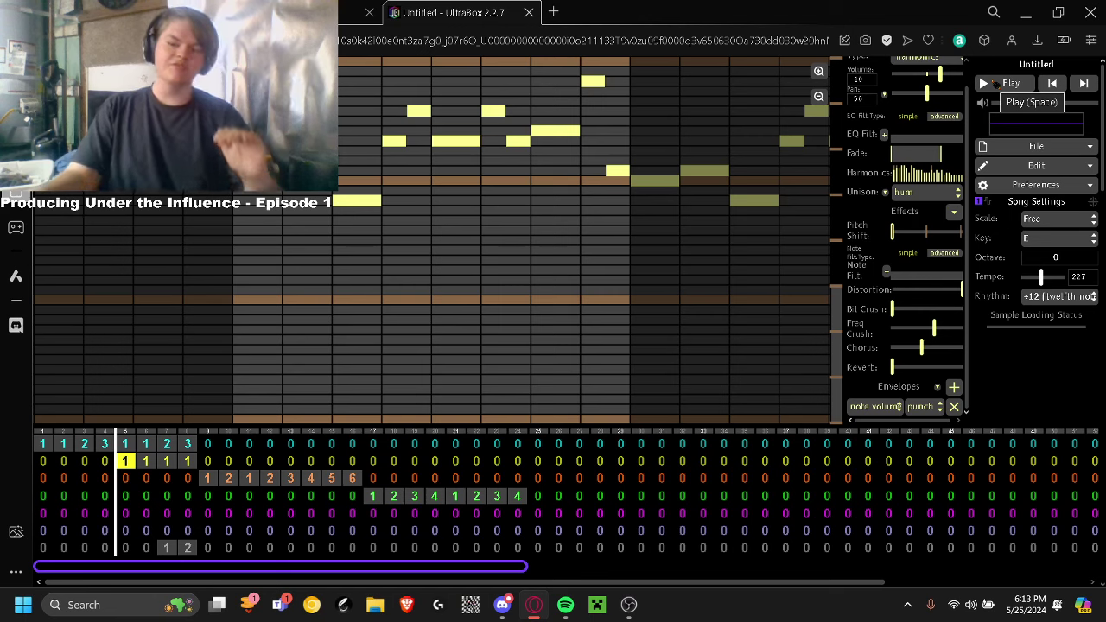
{"action": "left_click", "coordinate": [996, 84]}
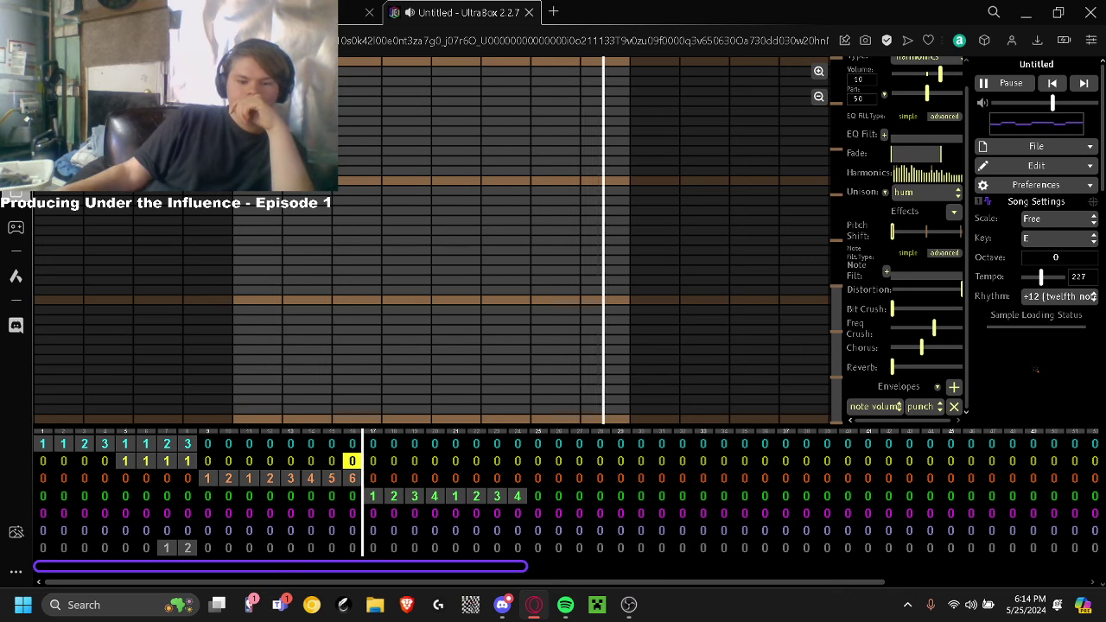
{"action": "left_click", "coordinate": [395, 496]}
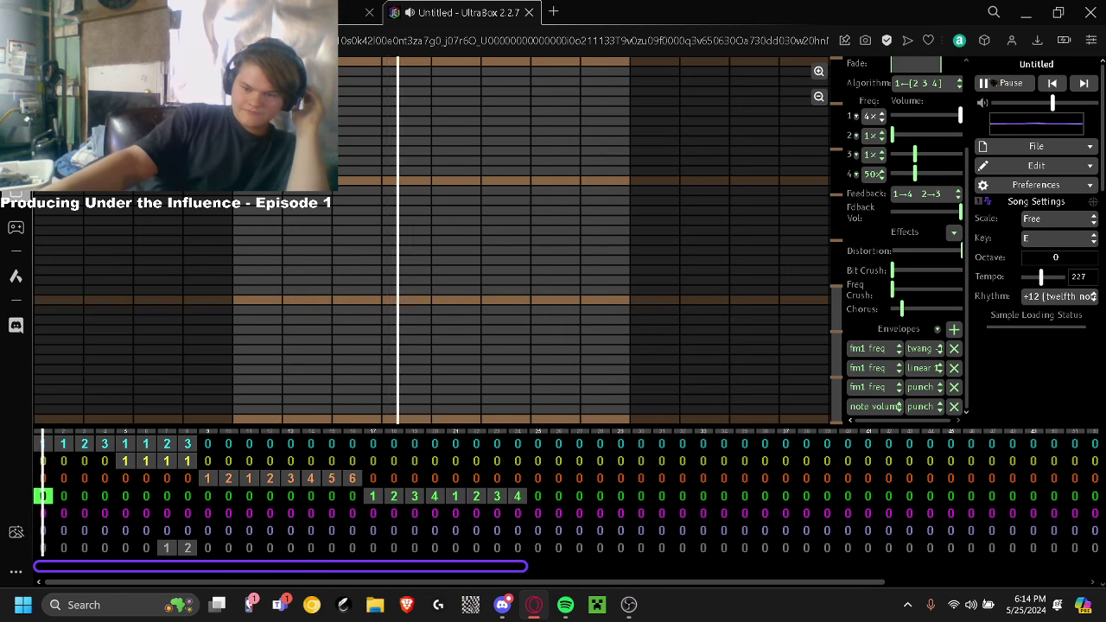
{"action": "key", "text": "space"}
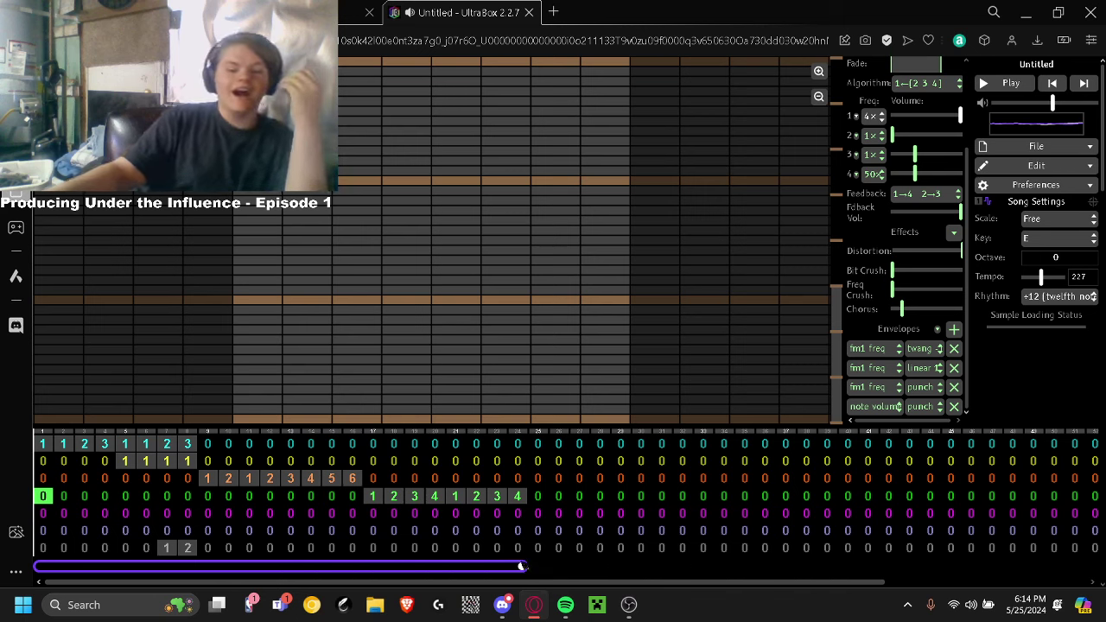
Extend the loop through bar 26, then fill bar 25 of the fourth channel with one full-bar note as pattern 5 and audition it
{"action": "left_click_drag", "start_coordinate": [521, 566], "coordinate": [568, 567]}
{"action": "left_click", "coordinate": [538, 495]}
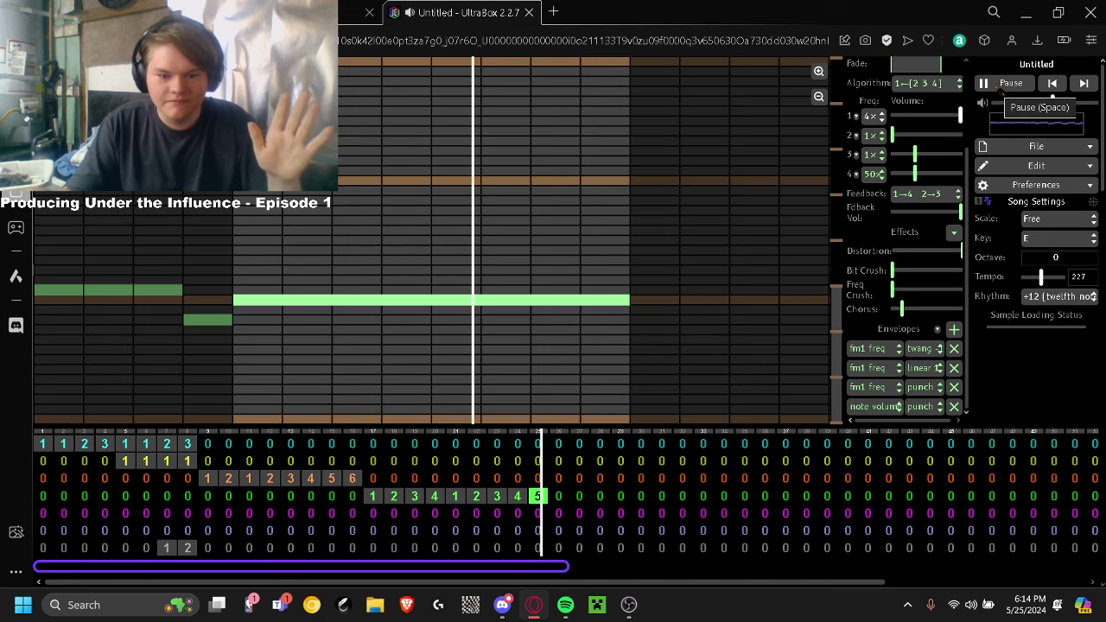
{"action": "key", "text": "space"}
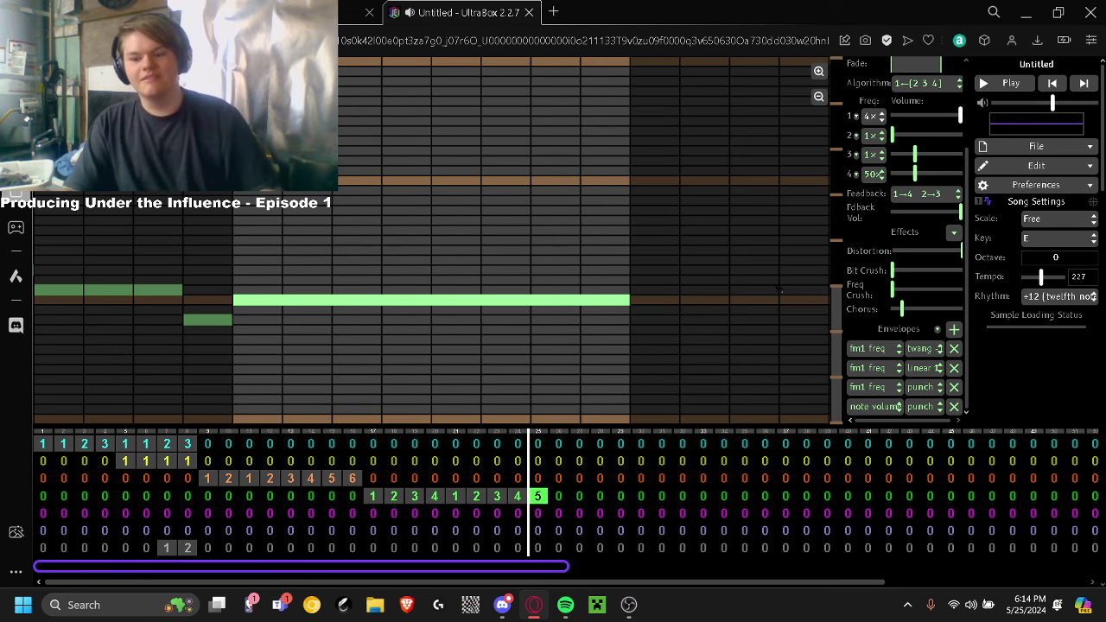
Set the kick's second fm1 freq envelope to wibble 1 and play the fourth channel's sequence from bar 17
{"action": "left_click", "coordinate": [923, 368]}
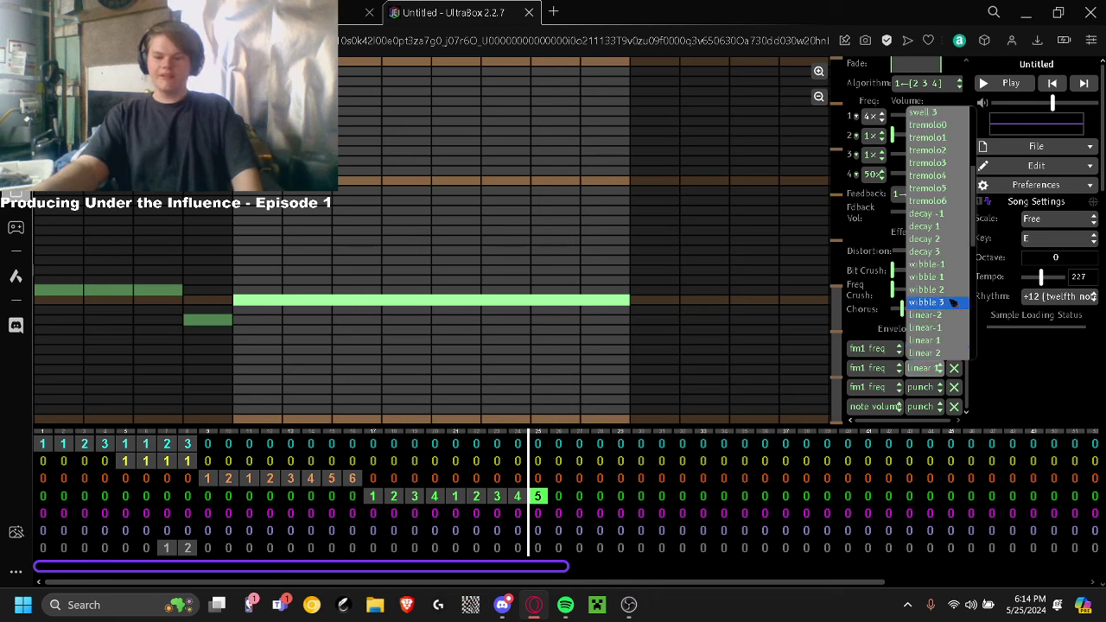
{"action": "left_click", "coordinate": [942, 277]}
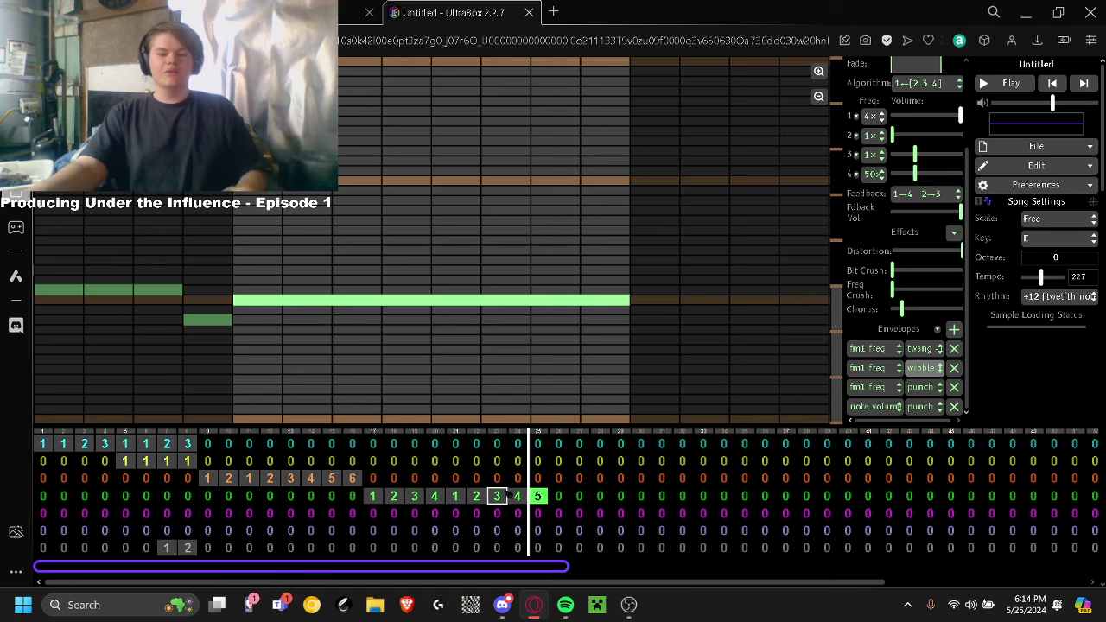
{"action": "left_click", "coordinate": [374, 495]}
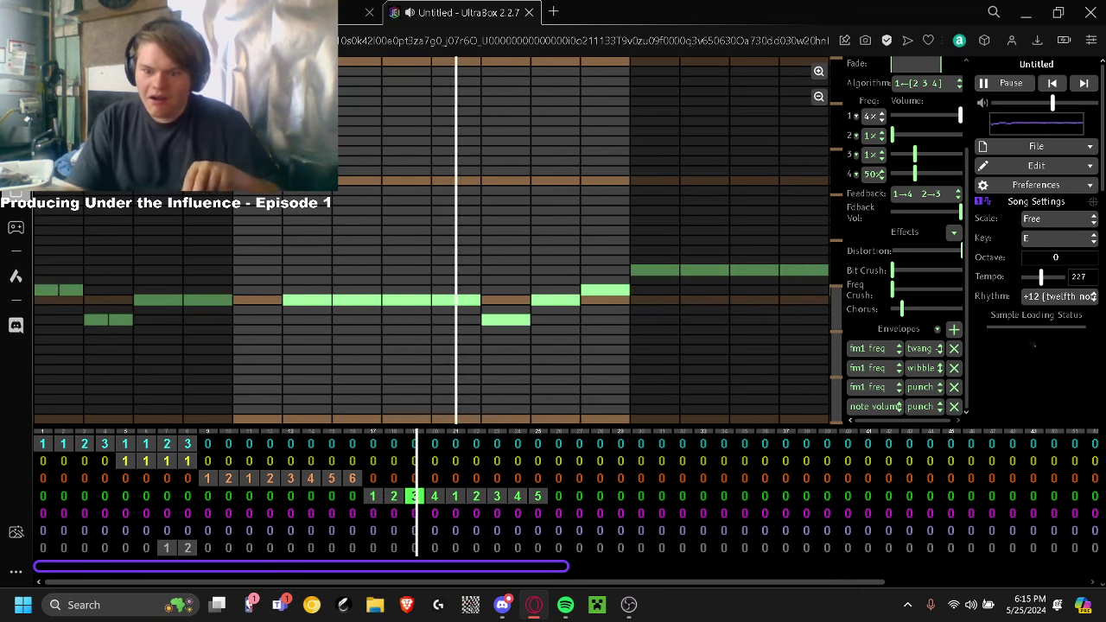
Try wibble -1 on the second fm1 freq envelope during playback, then switch it back to wibble 1
{"action": "left_click", "coordinate": [923, 370]}
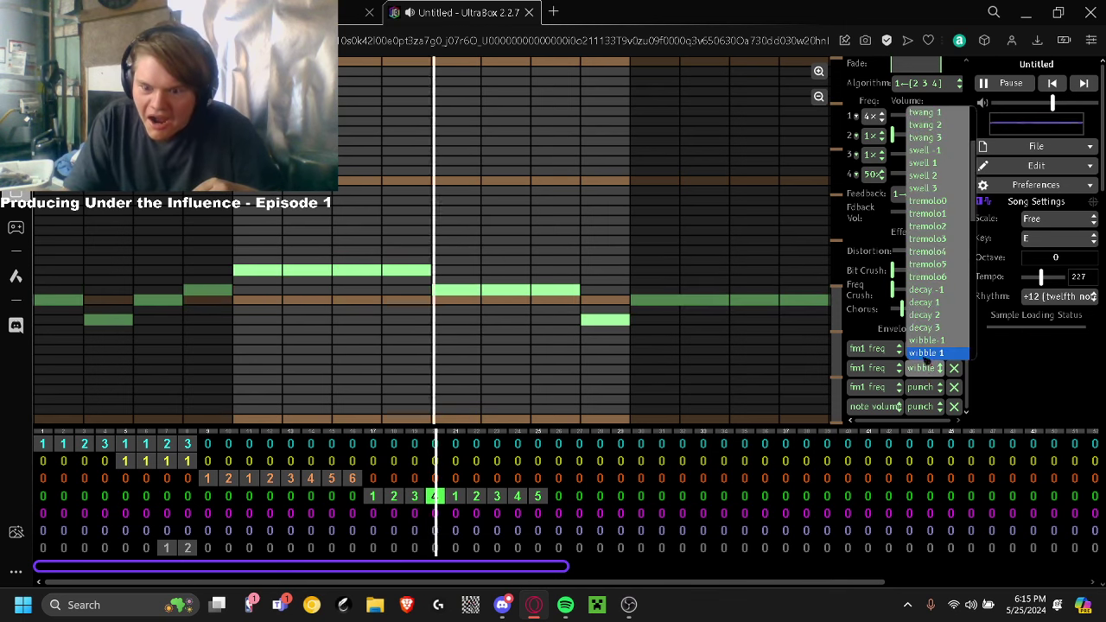
{"action": "left_click", "coordinate": [939, 329]}
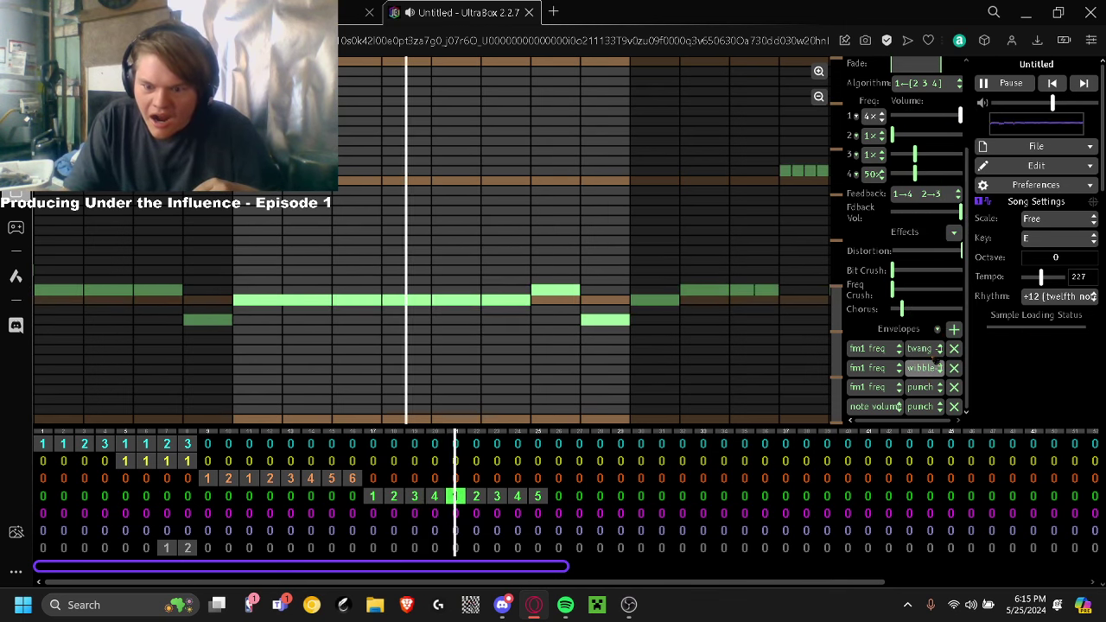
{"action": "left_click", "coordinate": [926, 369]}
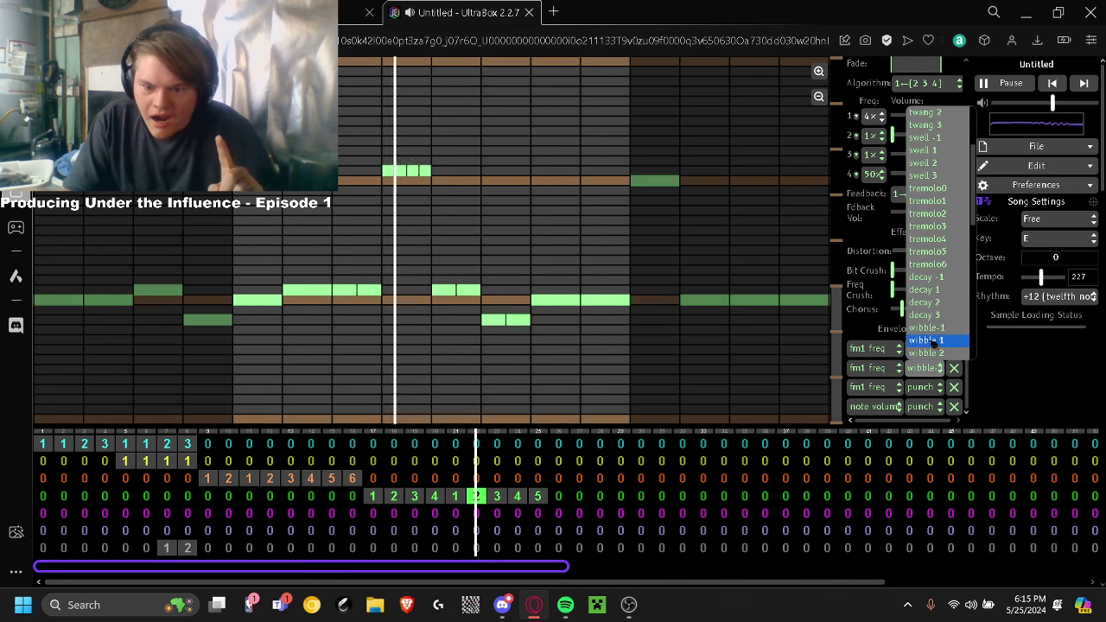
{"action": "scroll", "coordinate": [938, 341], "scroll_direction": "down", "scroll_amount": 1}
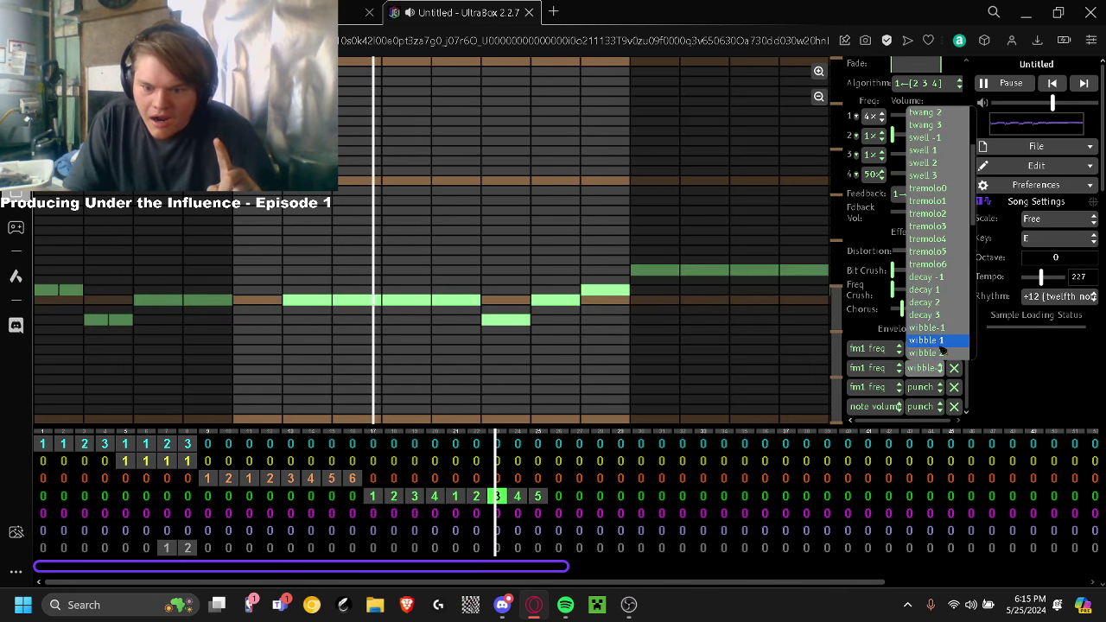
{"action": "left_click", "coordinate": [941, 344]}
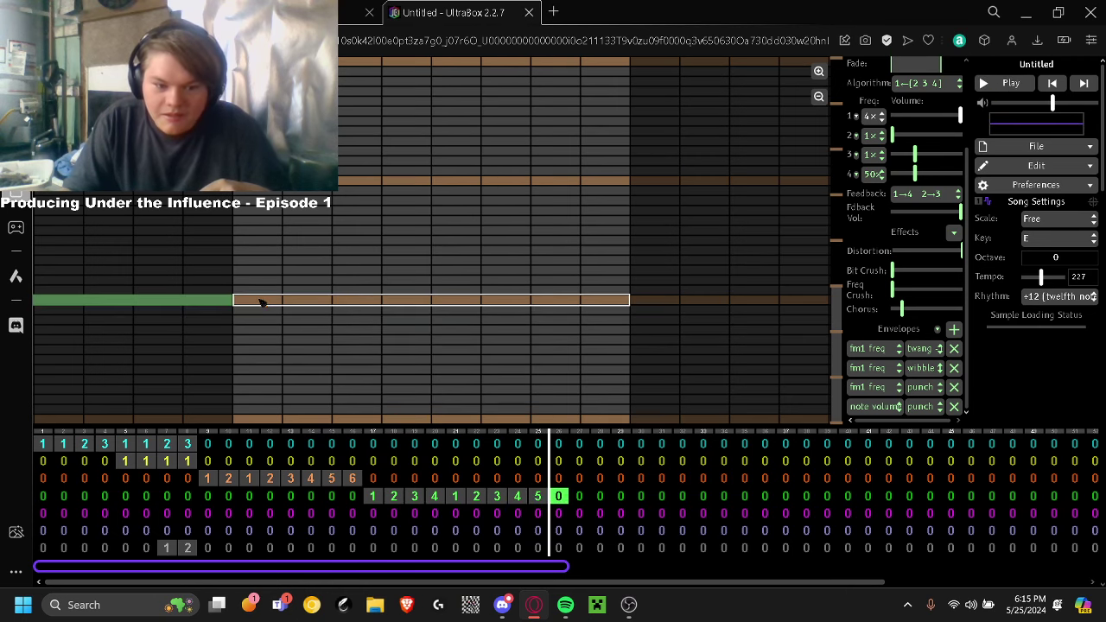
Fill bar 26 of the fourth channel with a full-bar note at the same pitch as bar 25
{"action": "left_click", "coordinate": [261, 302]}
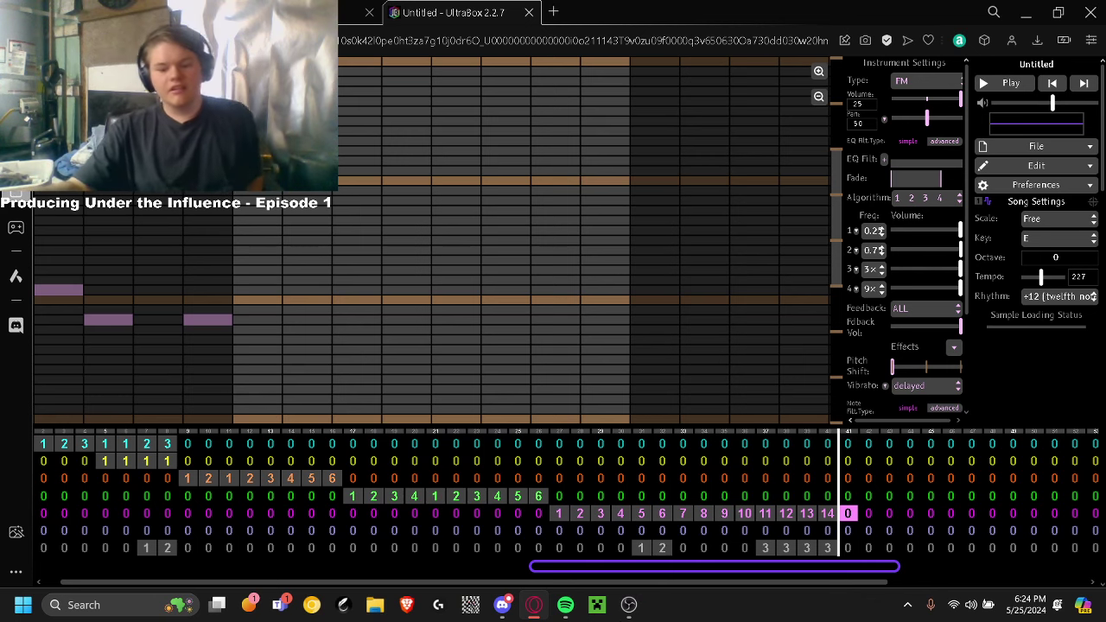
Delete the song's final bar, bar 65
{"action": "scroll", "coordinate": [638, 586], "scroll_direction": "right", "scroll_amount": 3}
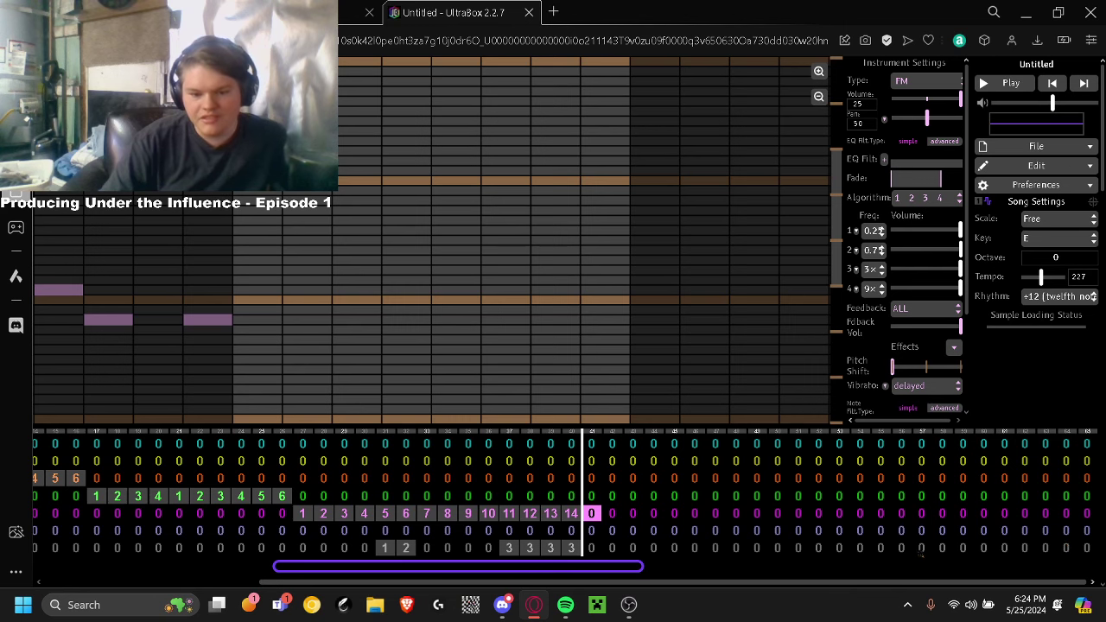
{"action": "scroll", "coordinate": [919, 552], "scroll_direction": "left", "scroll_amount": 4}
{"action": "scroll", "coordinate": [994, 502], "scroll_direction": "right", "scroll_amount": 4}
{"action": "left_click", "coordinate": [1088, 443]}
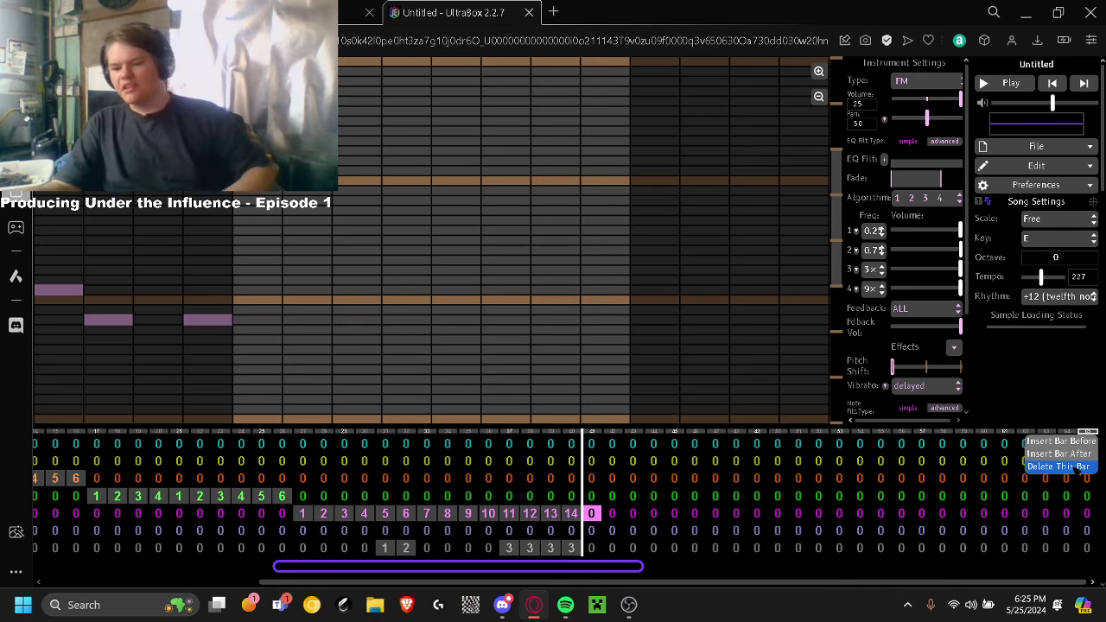
{"action": "left_click", "coordinate": [1058, 466]}
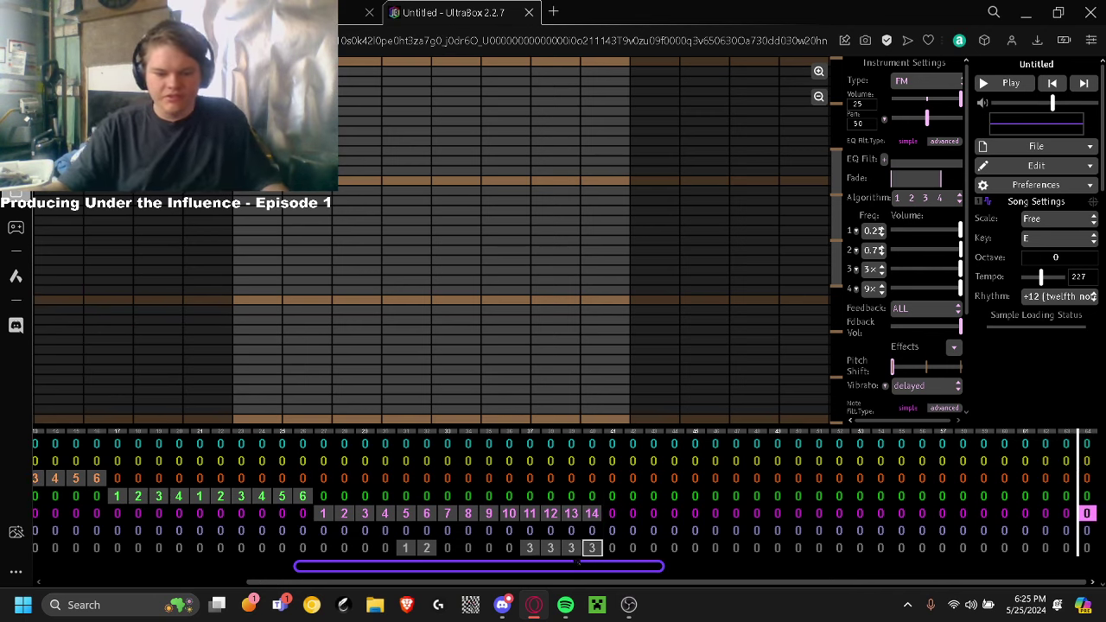
Extend the loop's start back to bar 5 and play the song through from that bar
{"action": "left_click_drag", "start_coordinate": [299, 567], "coordinate": [35, 567]}
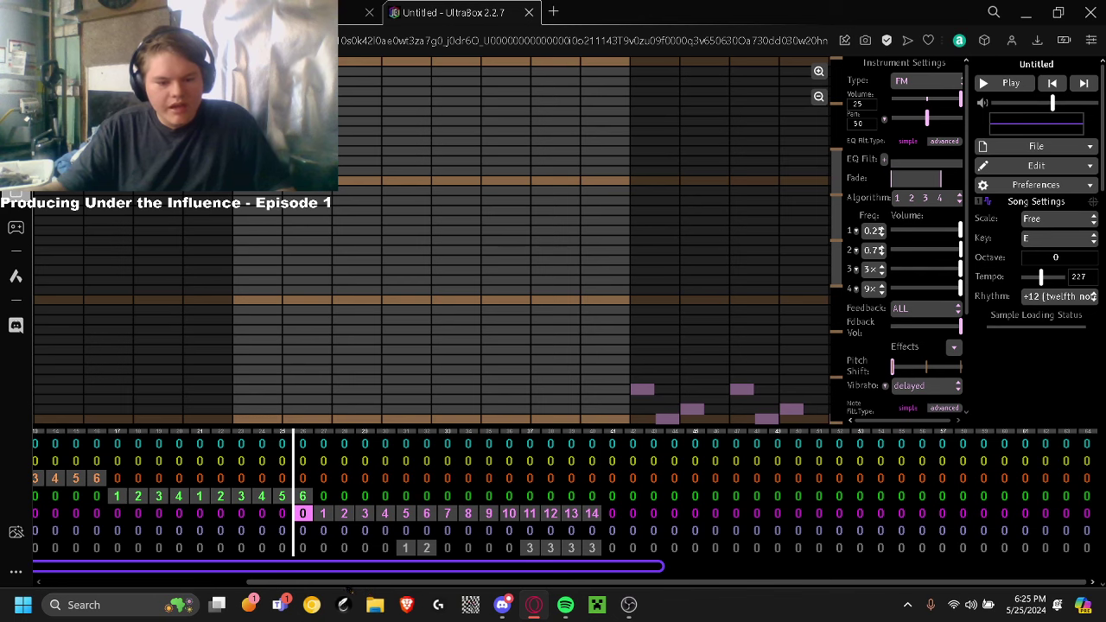
{"action": "scroll", "coordinate": [349, 590], "scroll_direction": "left", "scroll_amount": 5}
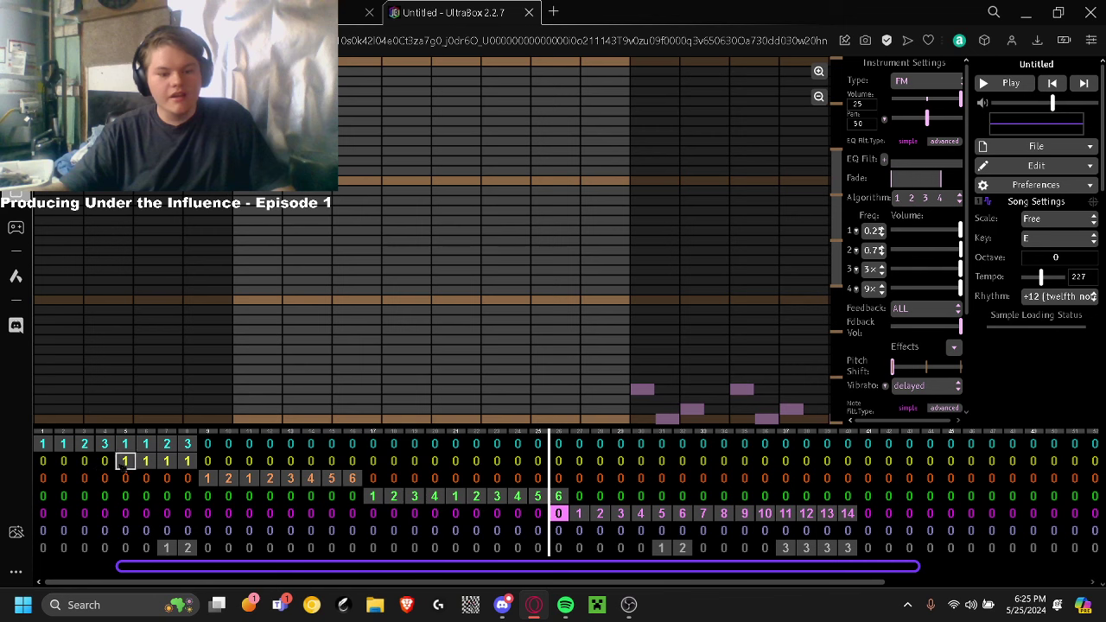
{"action": "left_click", "coordinate": [125, 462]}
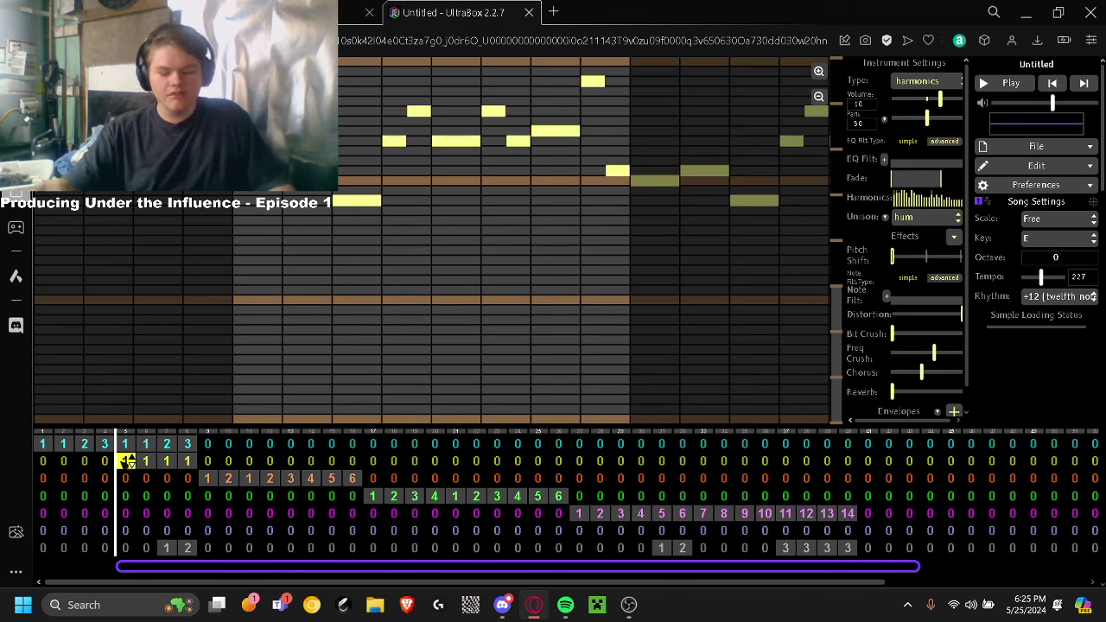
{"action": "left_click", "coordinate": [987, 83]}
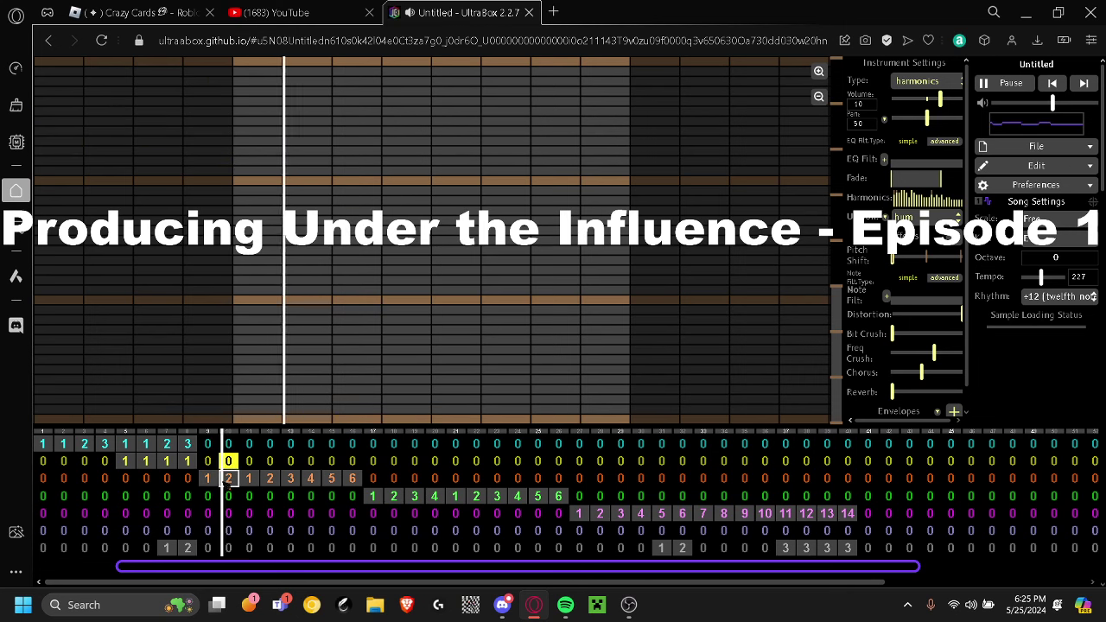
{"action": "key", "text": "Down"}
{"action": "key", "text": "Down"}
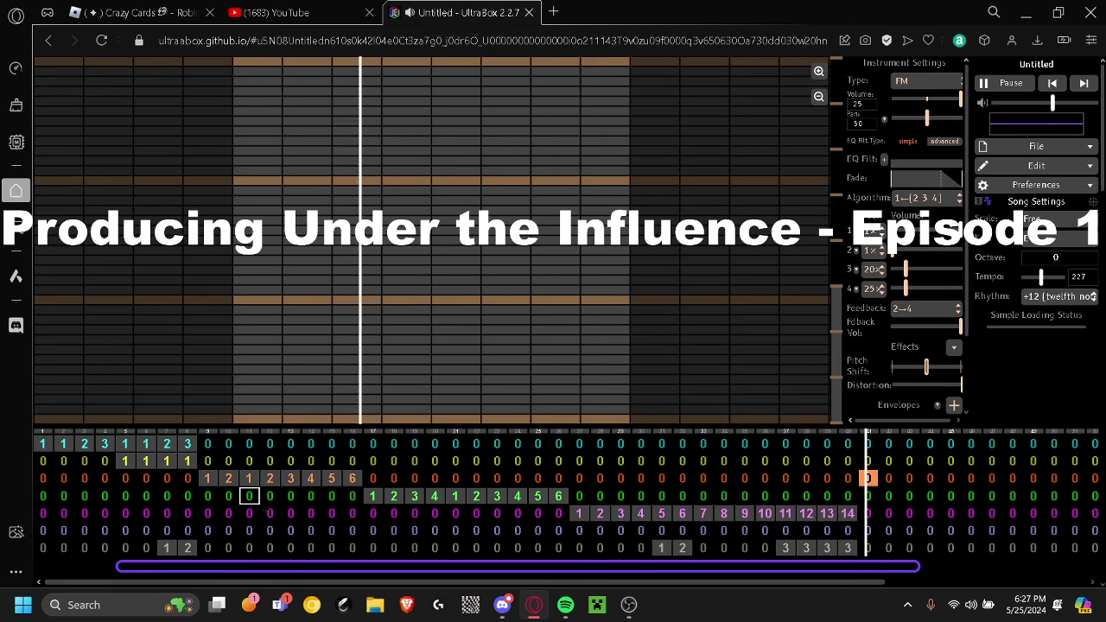
Extend the loop's end to bar 60, and switch to OBS Studio
{"action": "key", "text": "alt+Tab"}
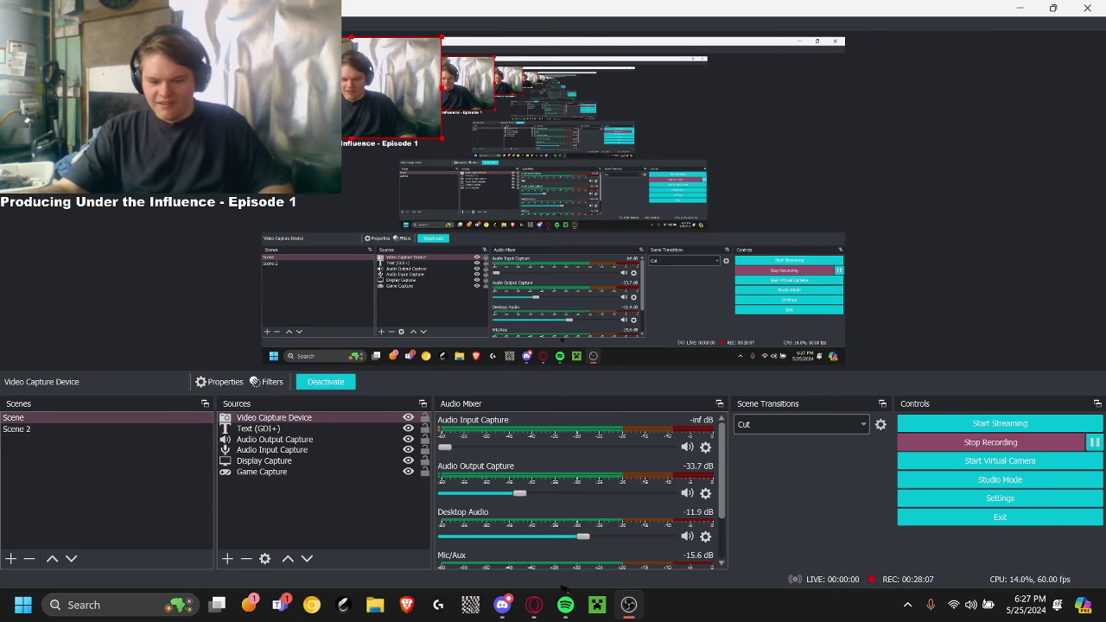
{"action": "key", "text": "alt+Tab"}
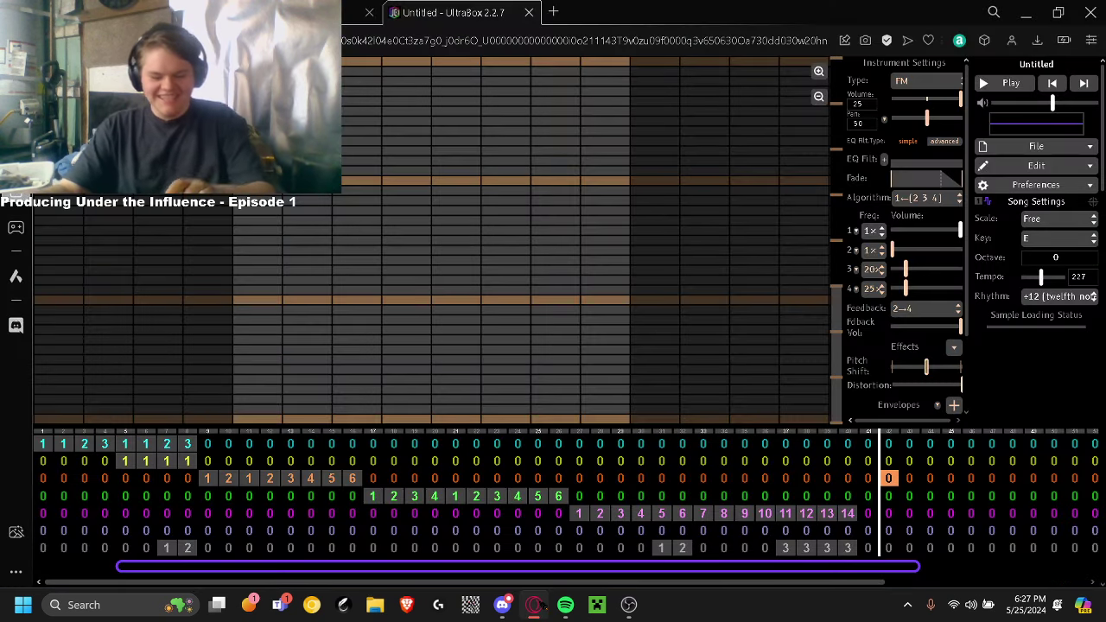
{"action": "left_click", "coordinate": [745, 515]}
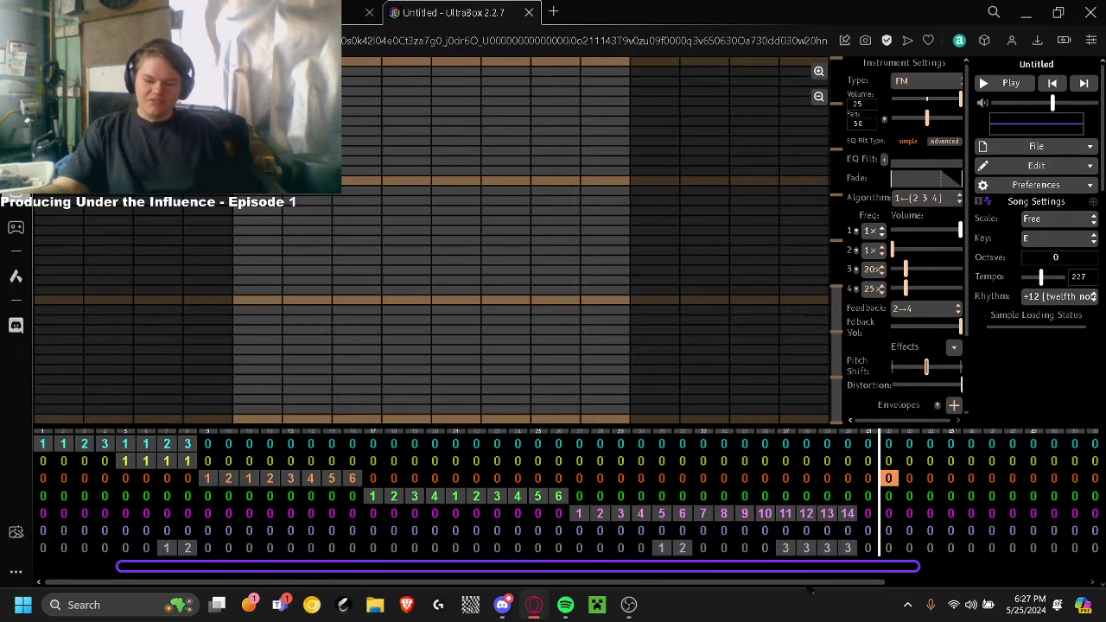
{"action": "scroll", "coordinate": [811, 591], "scroll_direction": "right", "scroll_amount": 3}
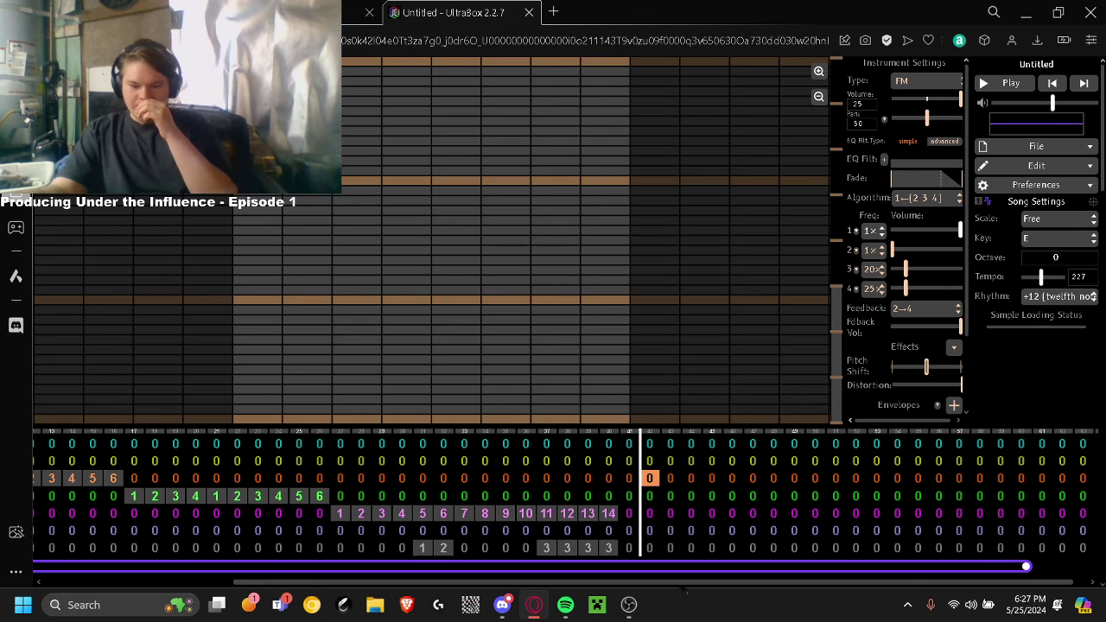
{"action": "left_click", "coordinate": [629, 605]}
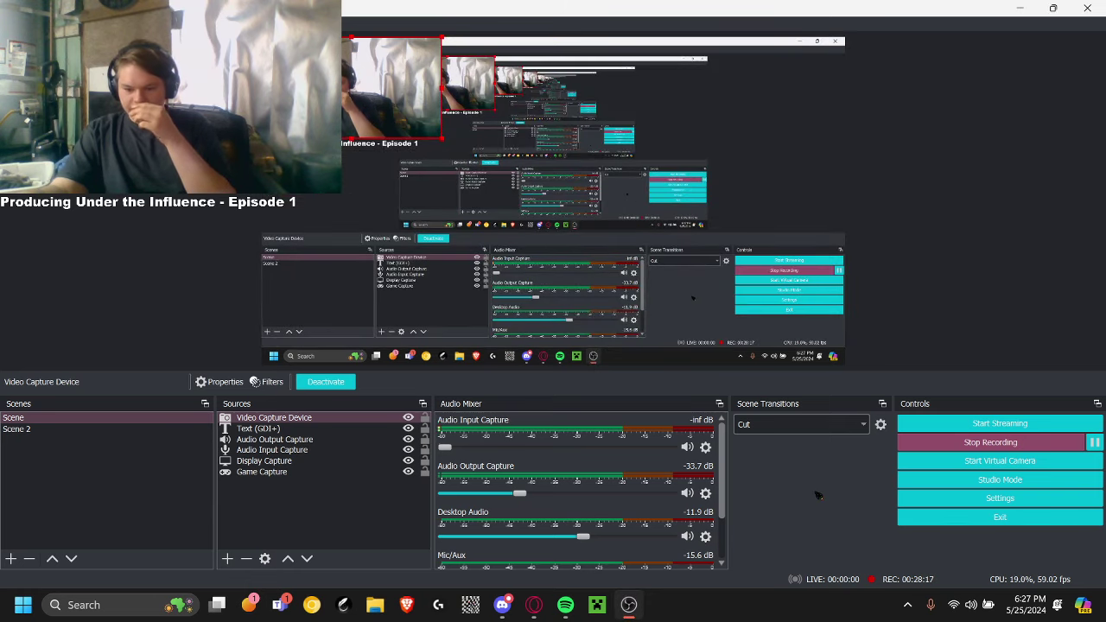